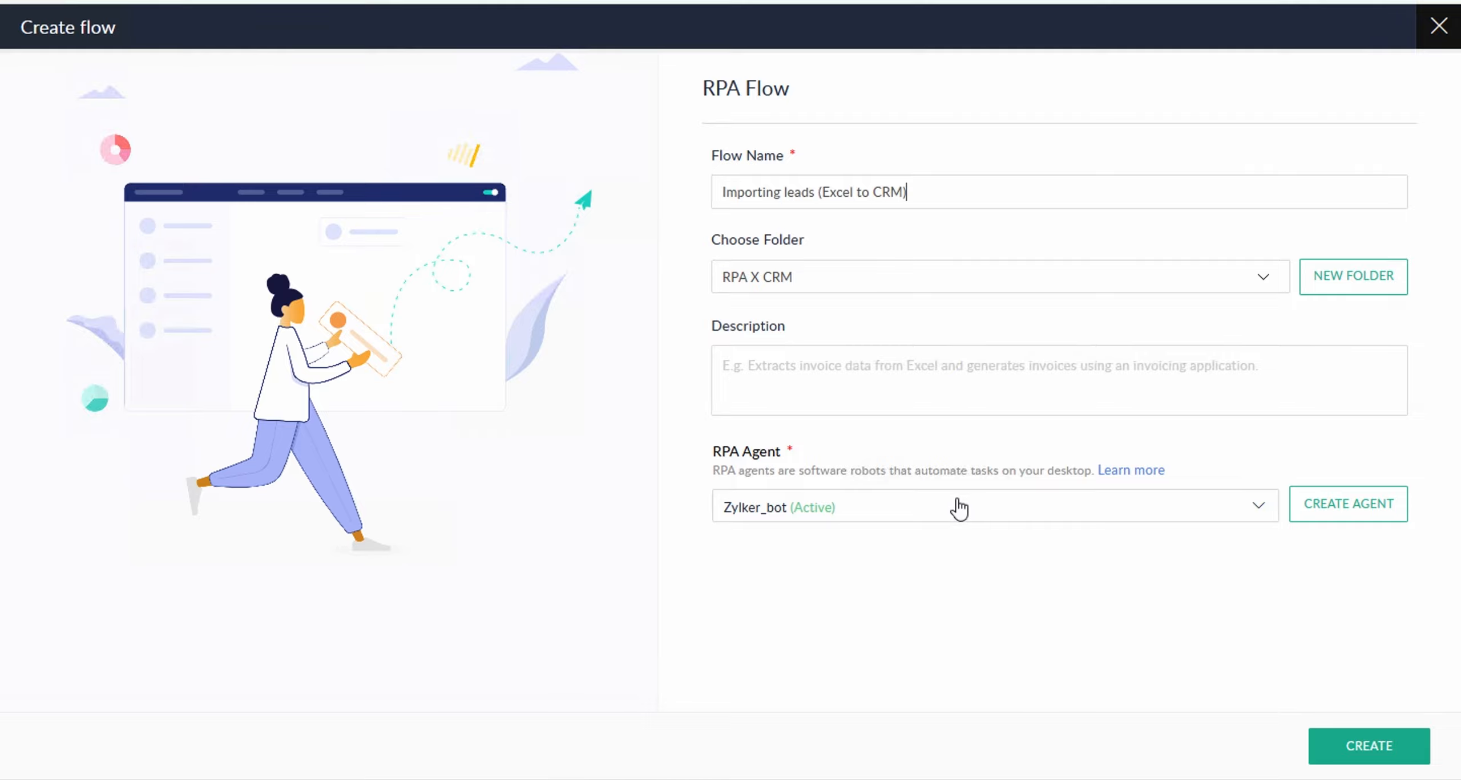
Create the "Importing leads (Excel to CRM)" flow and choose a Desktop Event trigger of type File or Folder event.
left_click(1355, 749)
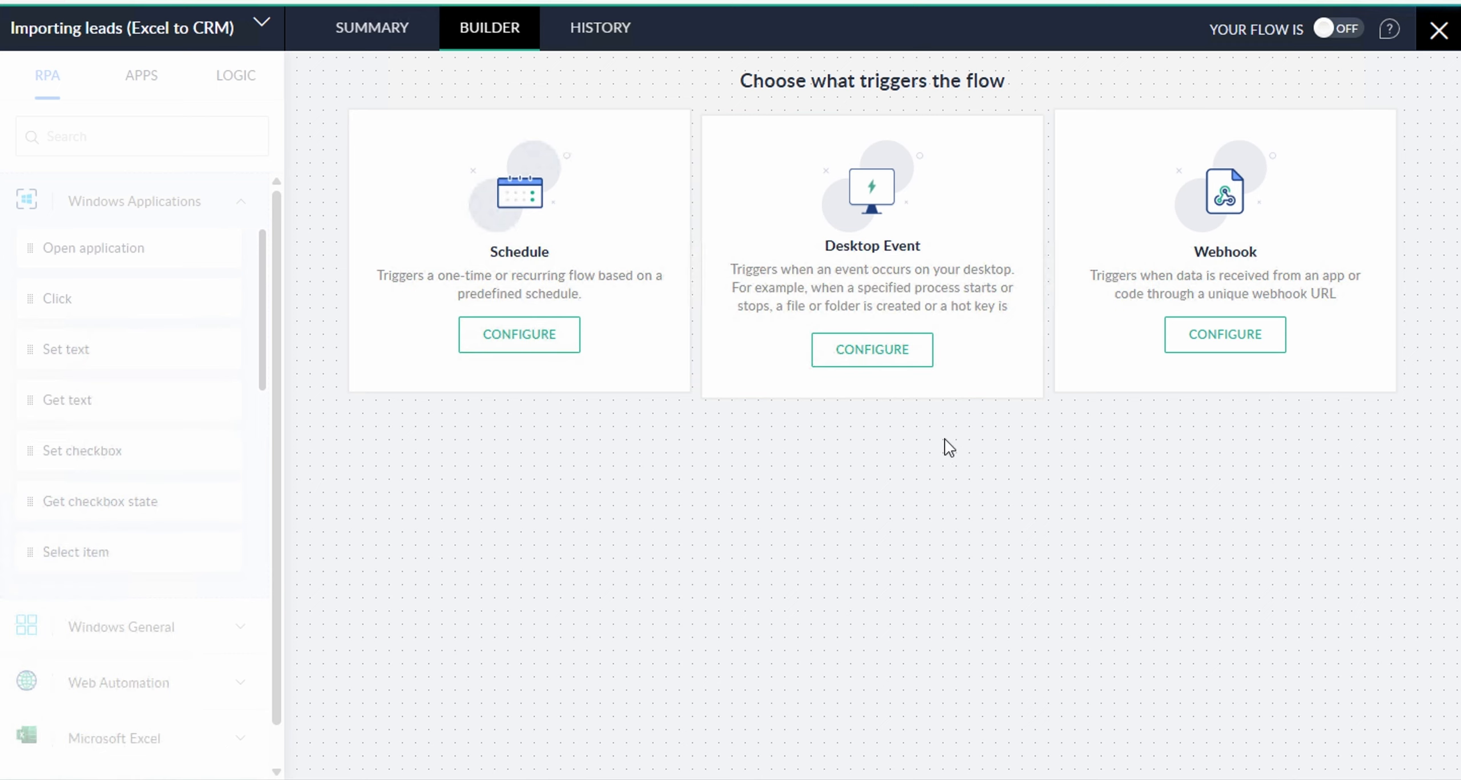
left_click(883, 358)
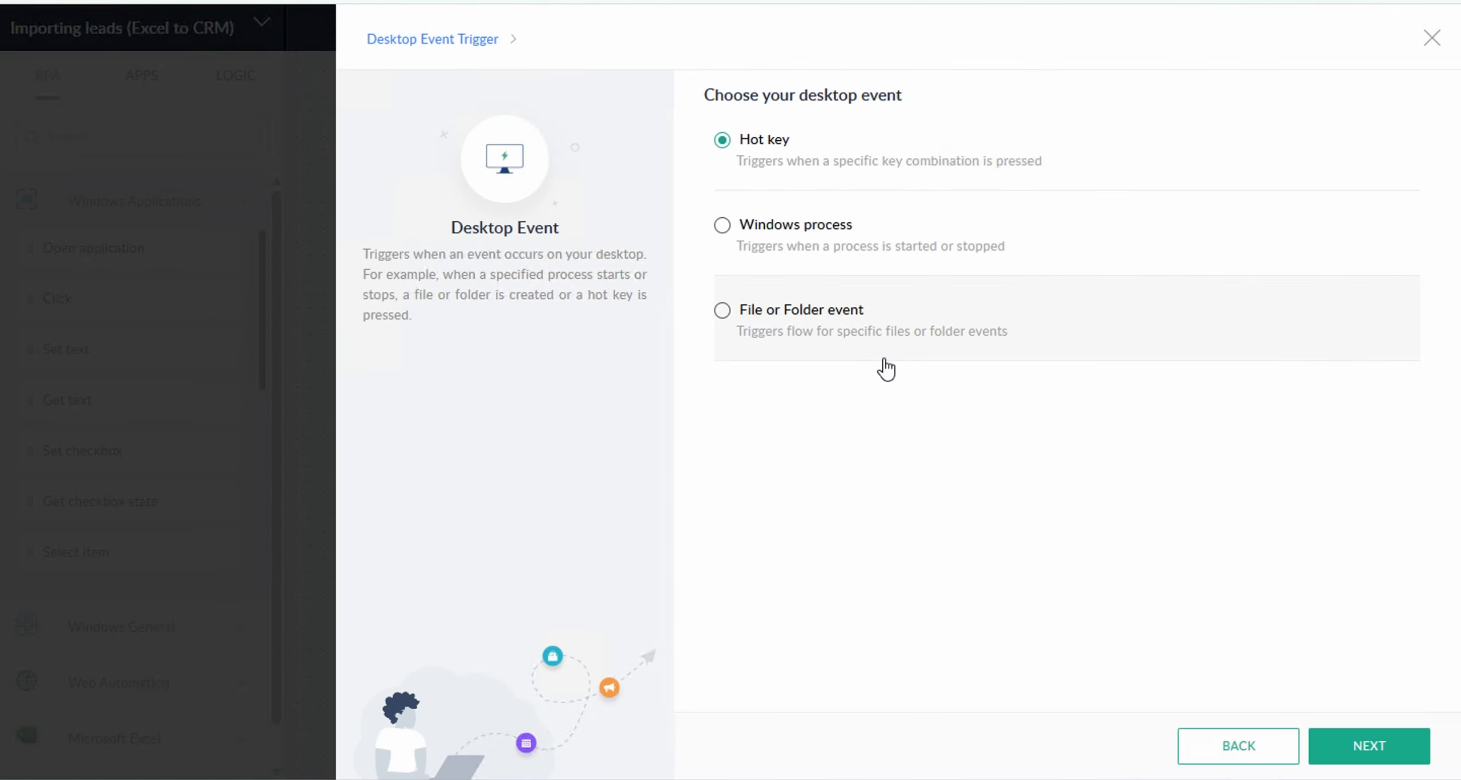
left_click(885, 358)
left_click(1352, 745)
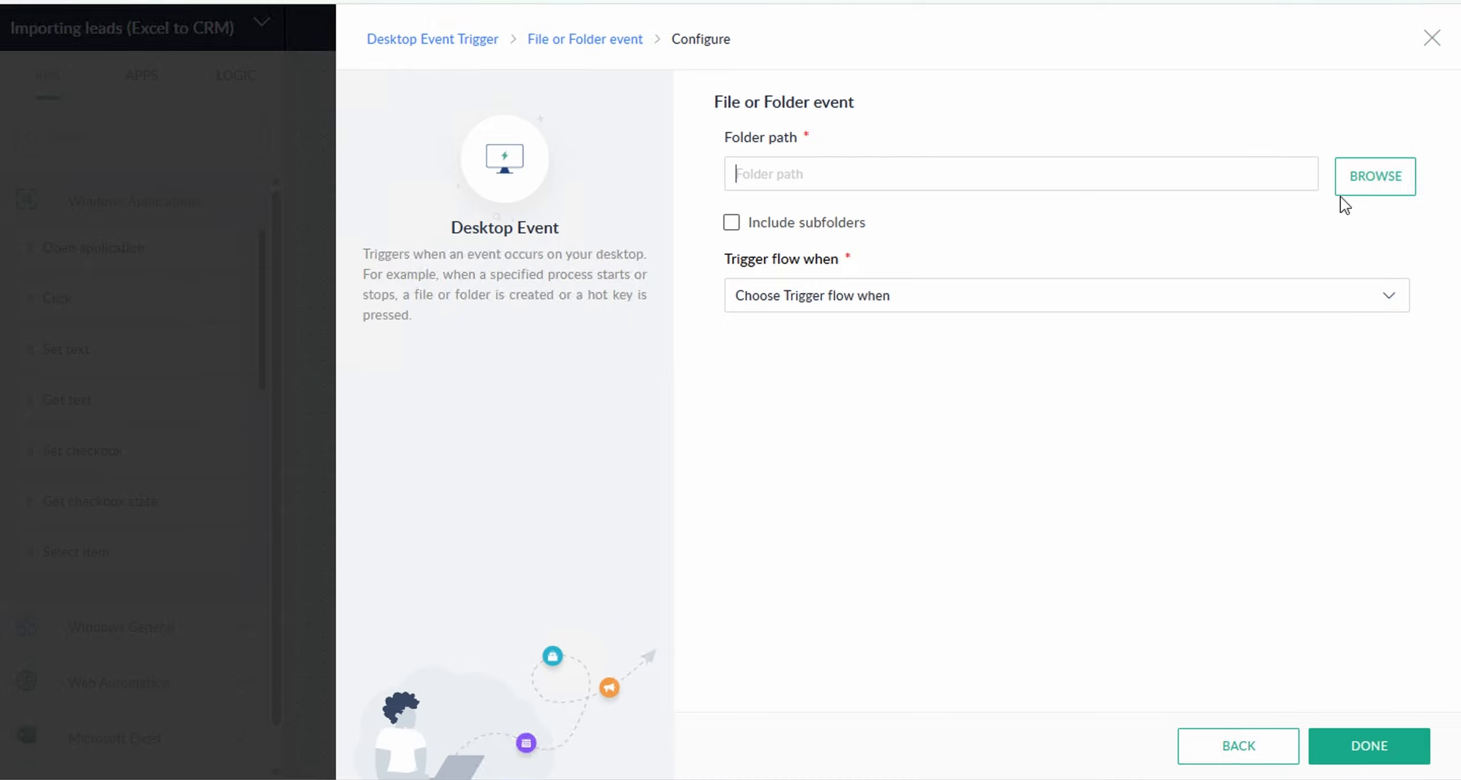
Set the trigger's folder path to the "Raw Data_Leads from source" folder inside "All leads".
left_click(1368, 181)
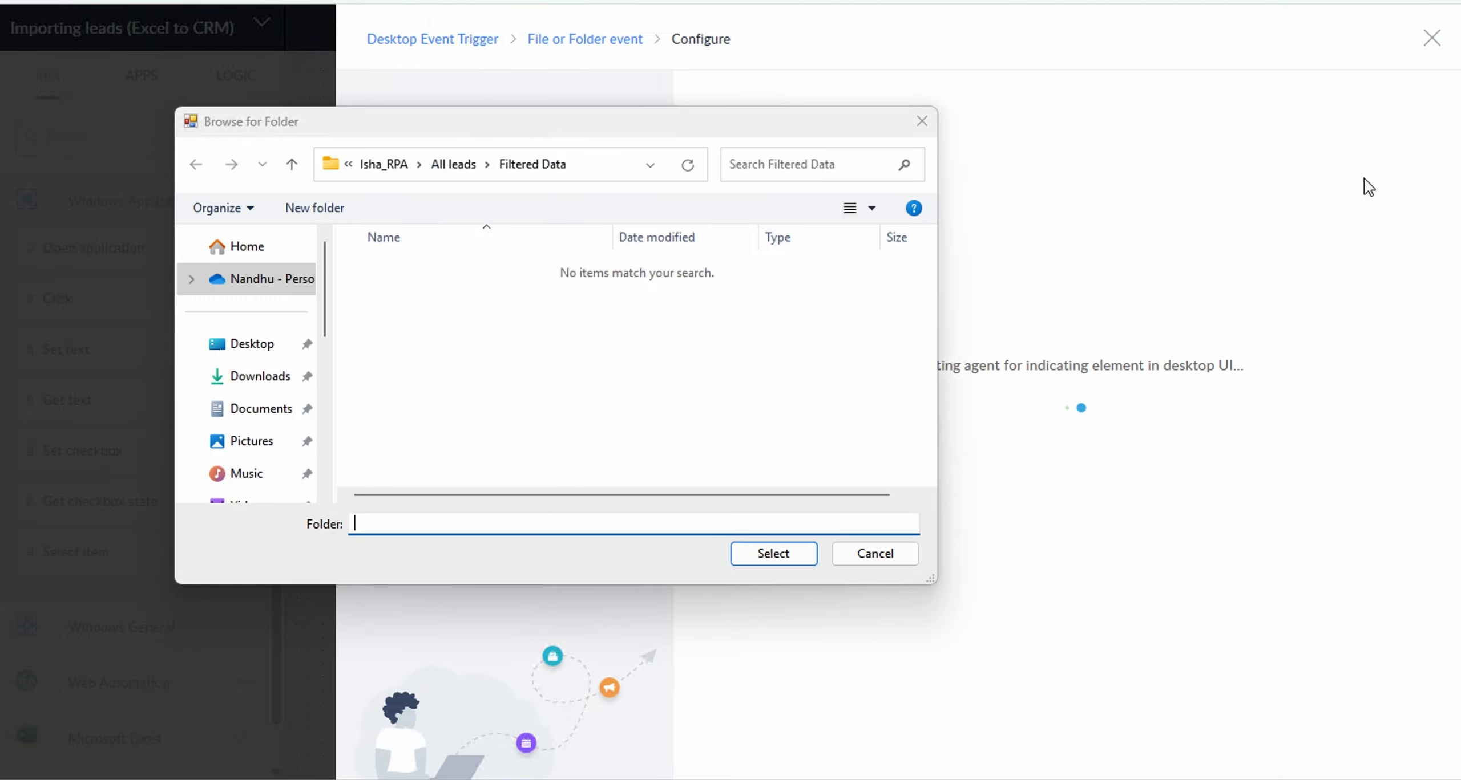
left_click(453, 165)
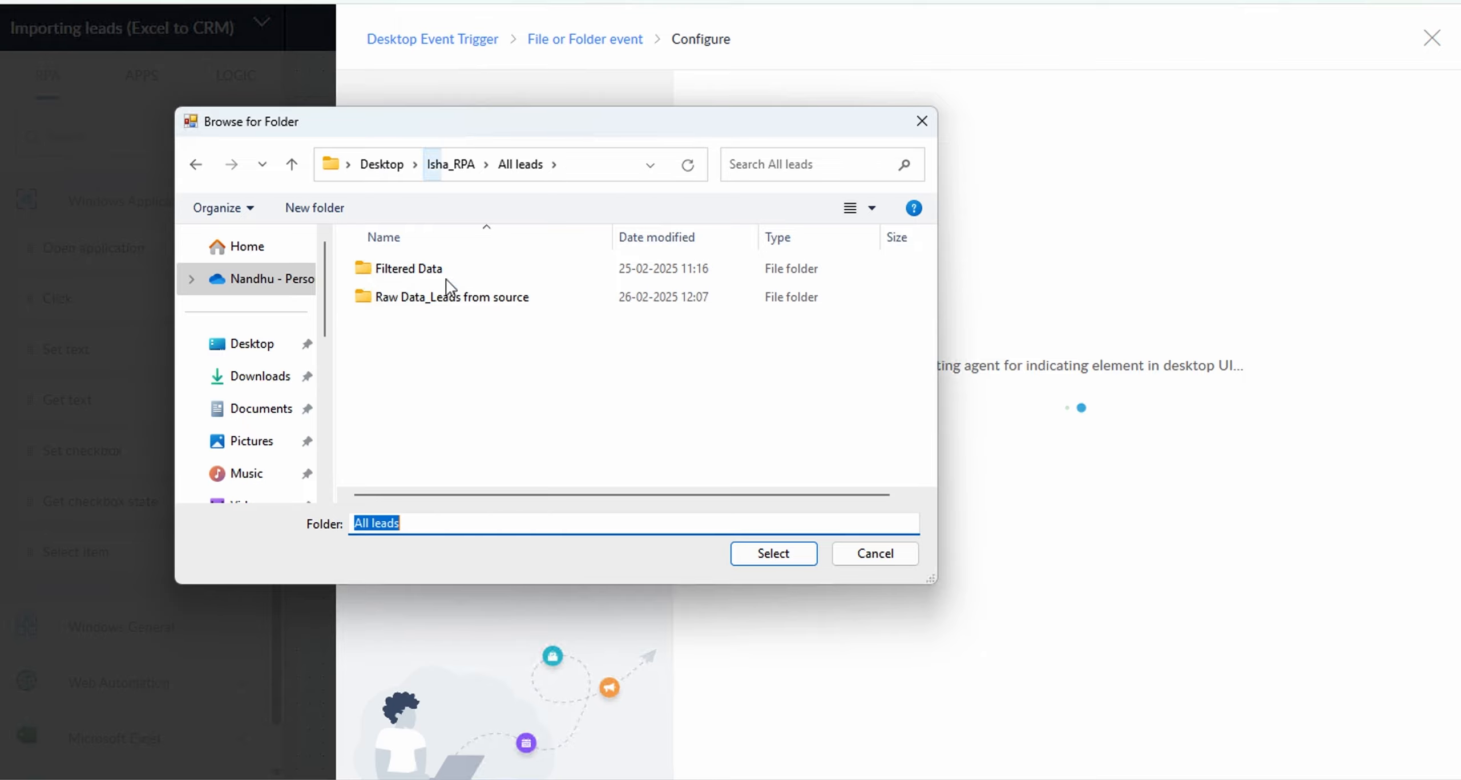
left_click(446, 298)
left_click(773, 552)
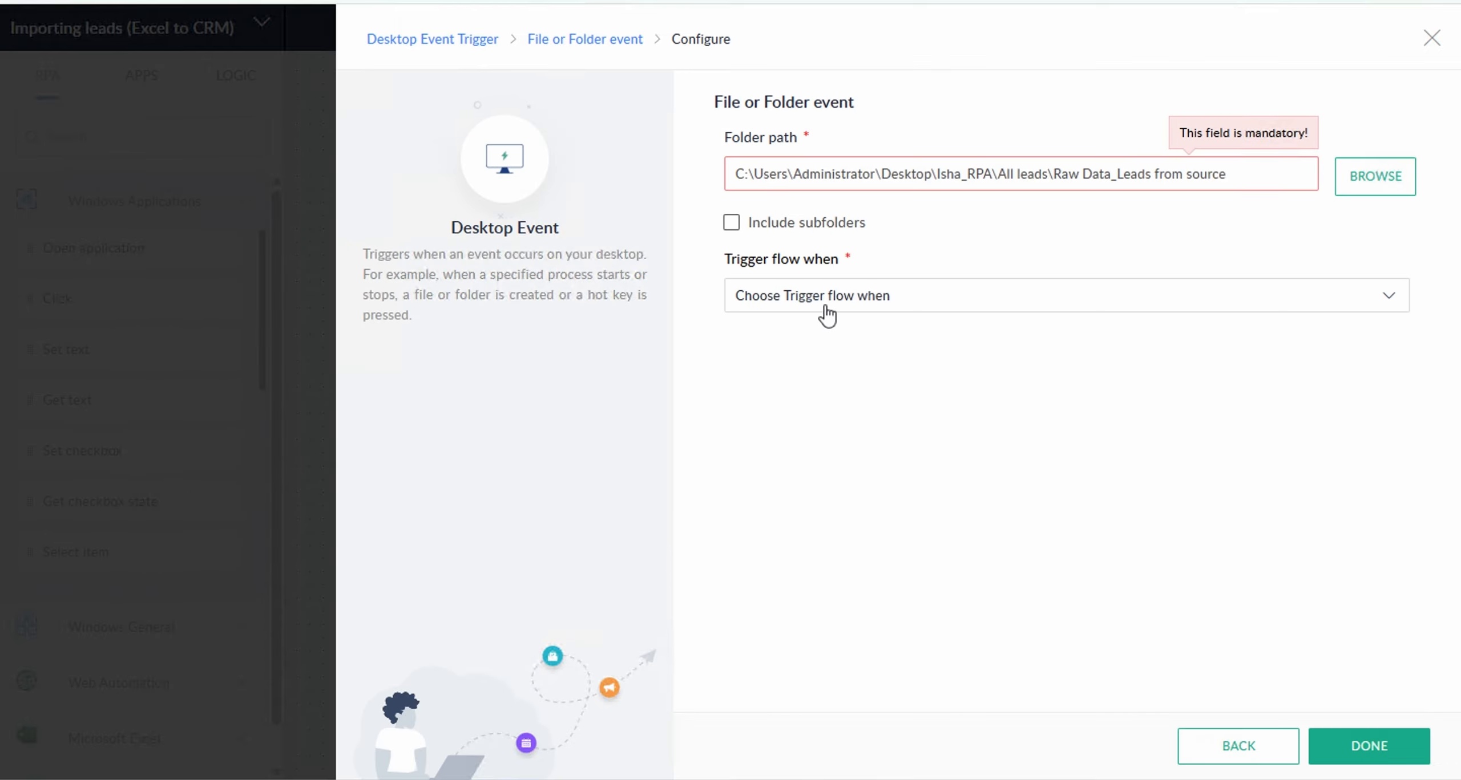
Set the trigger to fire when any file is Created, Modified or Renamed, and save the trigger.
left_click(827, 315)
left_click(783, 377)
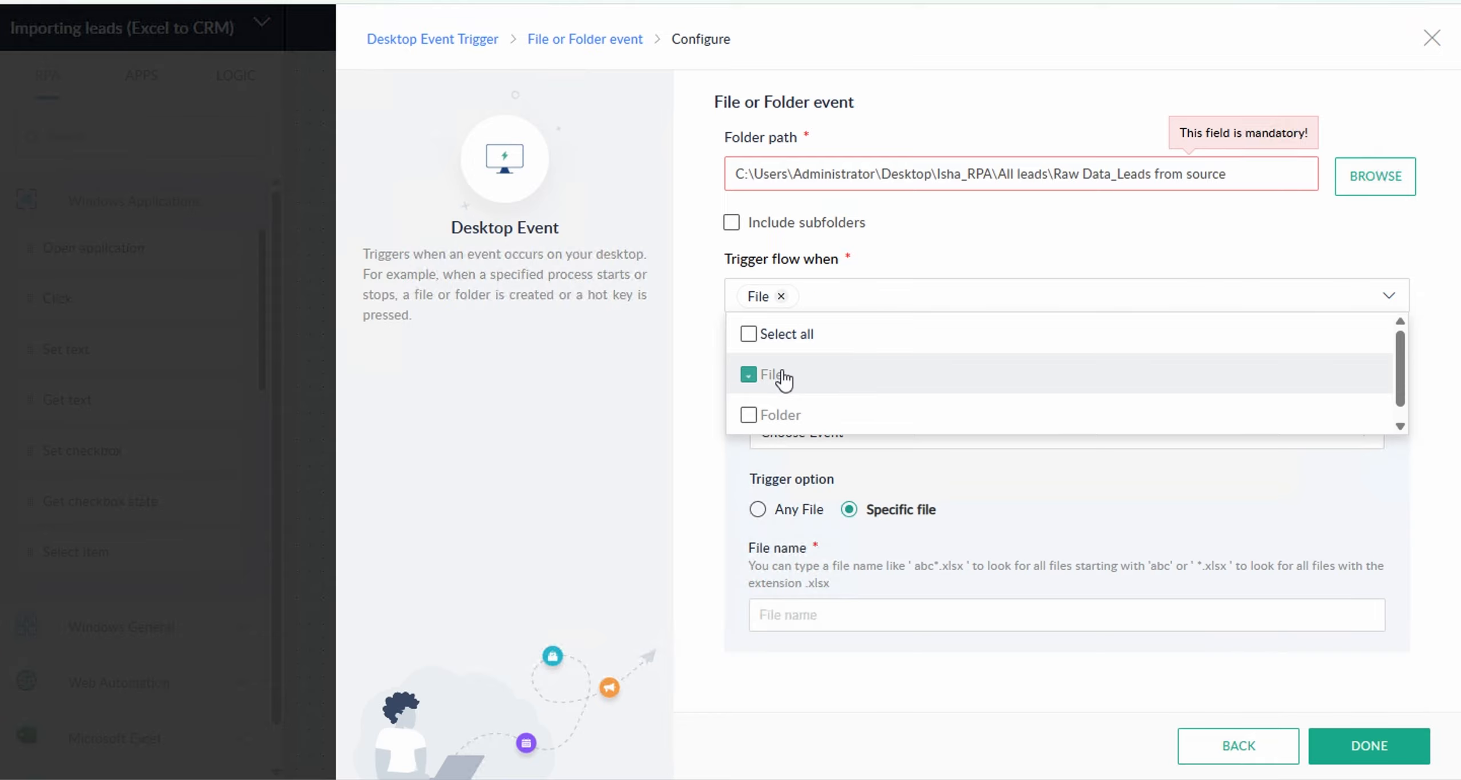
left_click(965, 485)
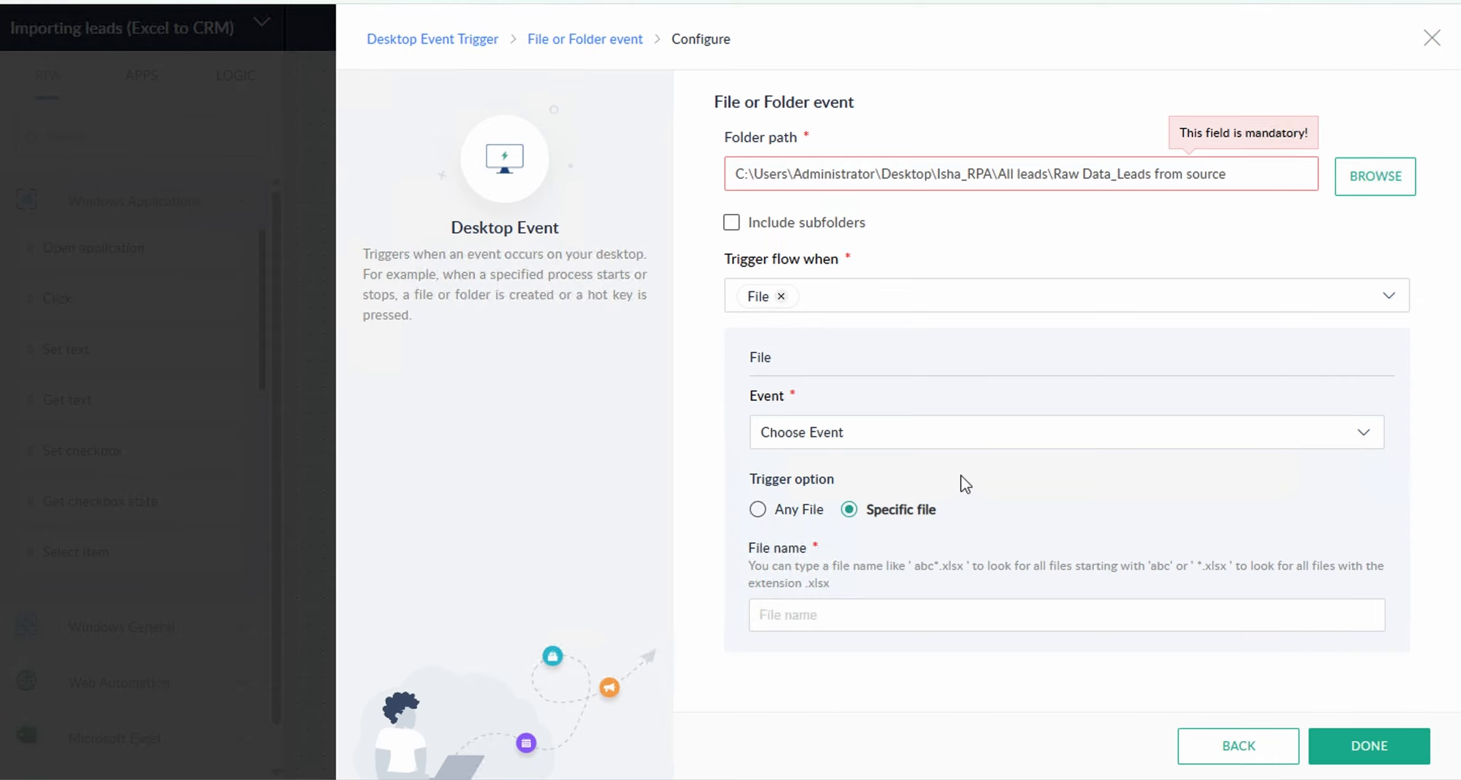
left_click(897, 435)
left_click(790, 511)
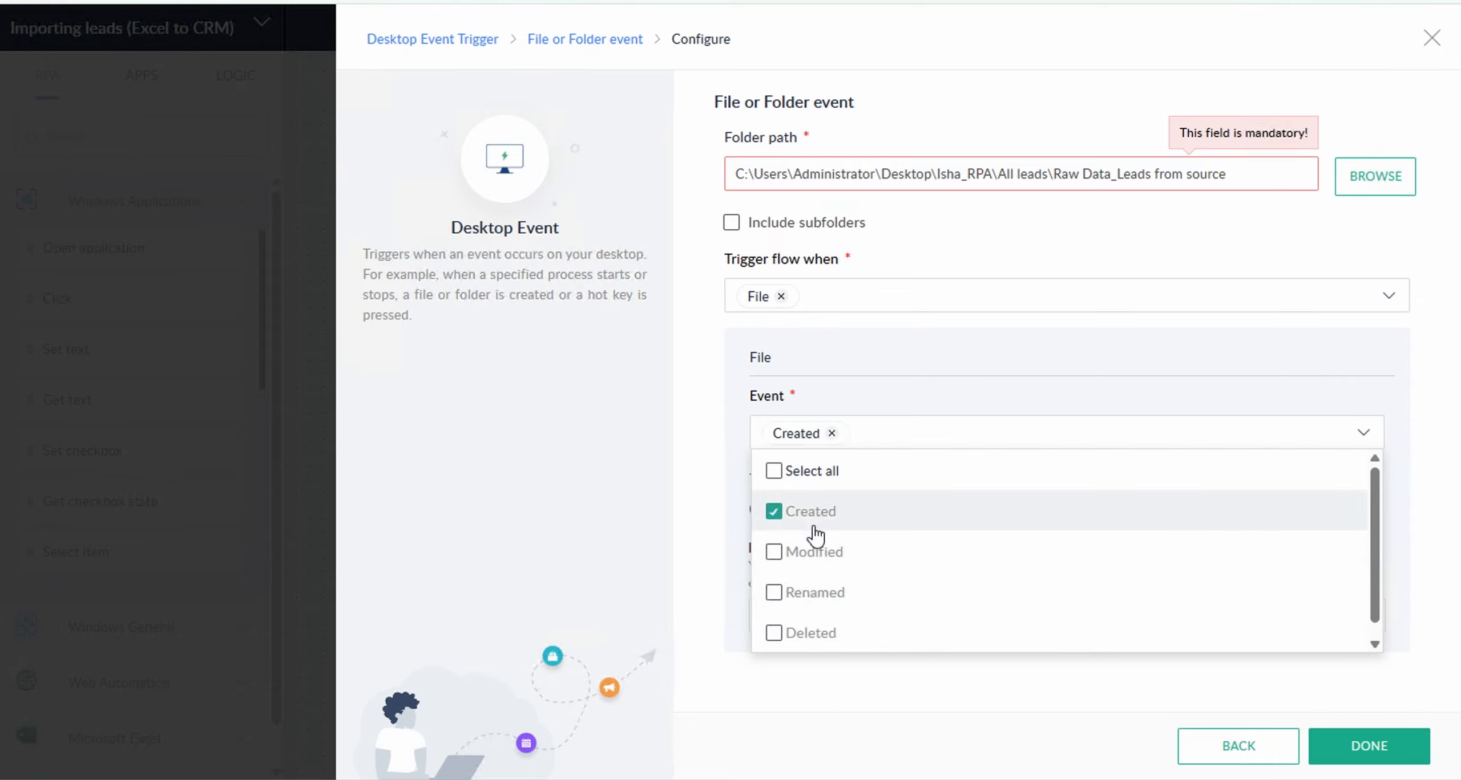
left_click(824, 559)
left_click(830, 599)
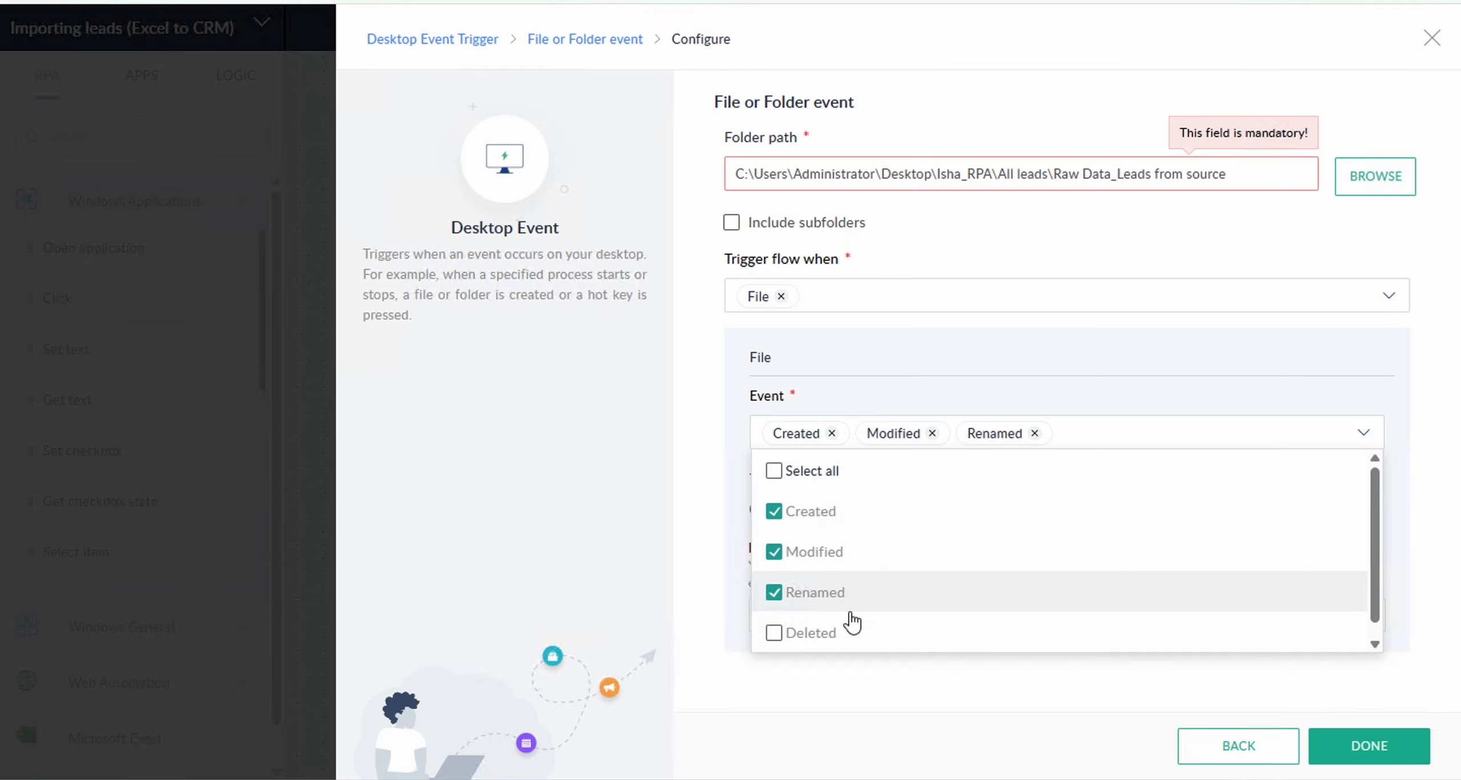
left_click(922, 683)
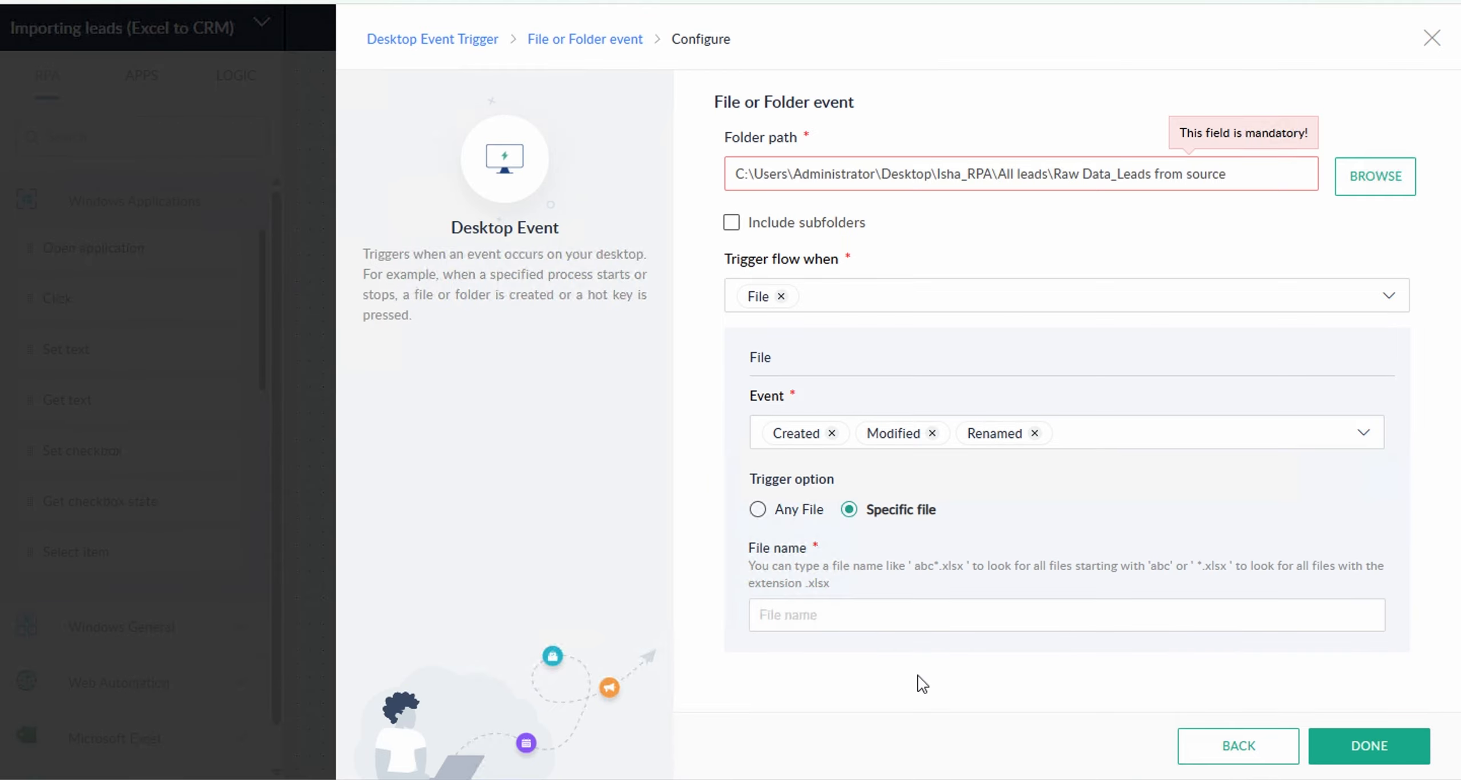
left_click(757, 511)
left_click(1350, 744)
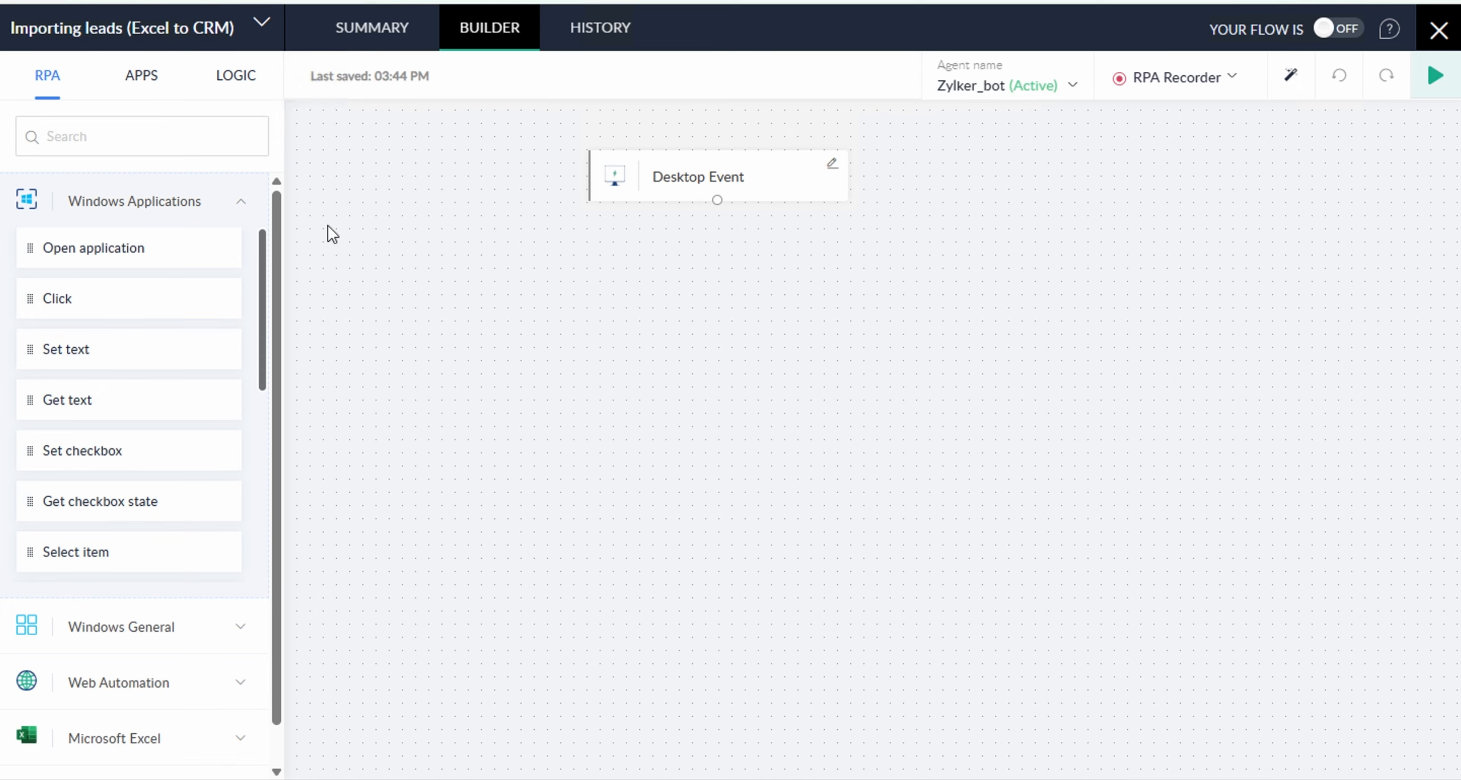
Add a "Check if file/folder exists" action below the Desktop Event trigger that checks for the Leads_2024_11_20 Excel file.
left_click(235, 204)
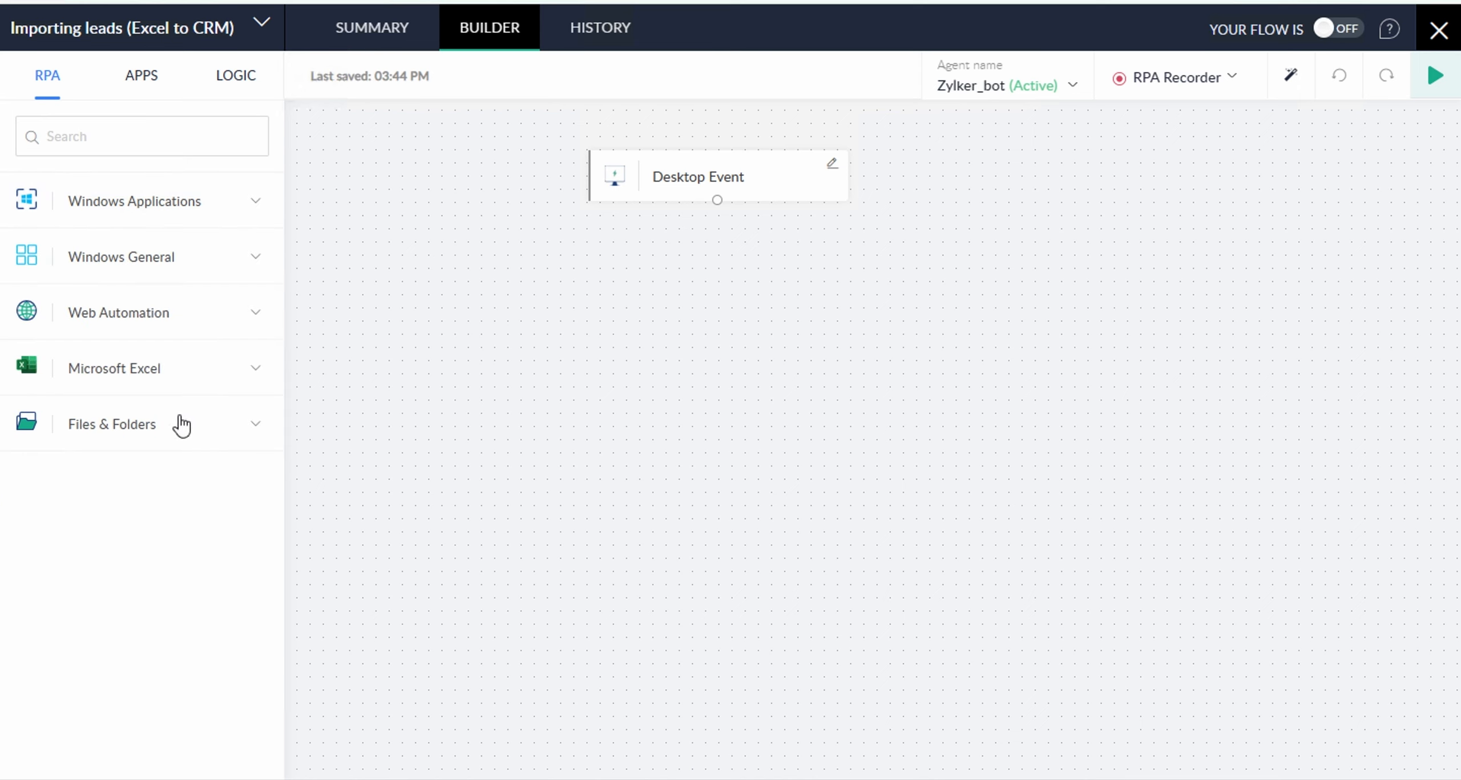
left_click(182, 425)
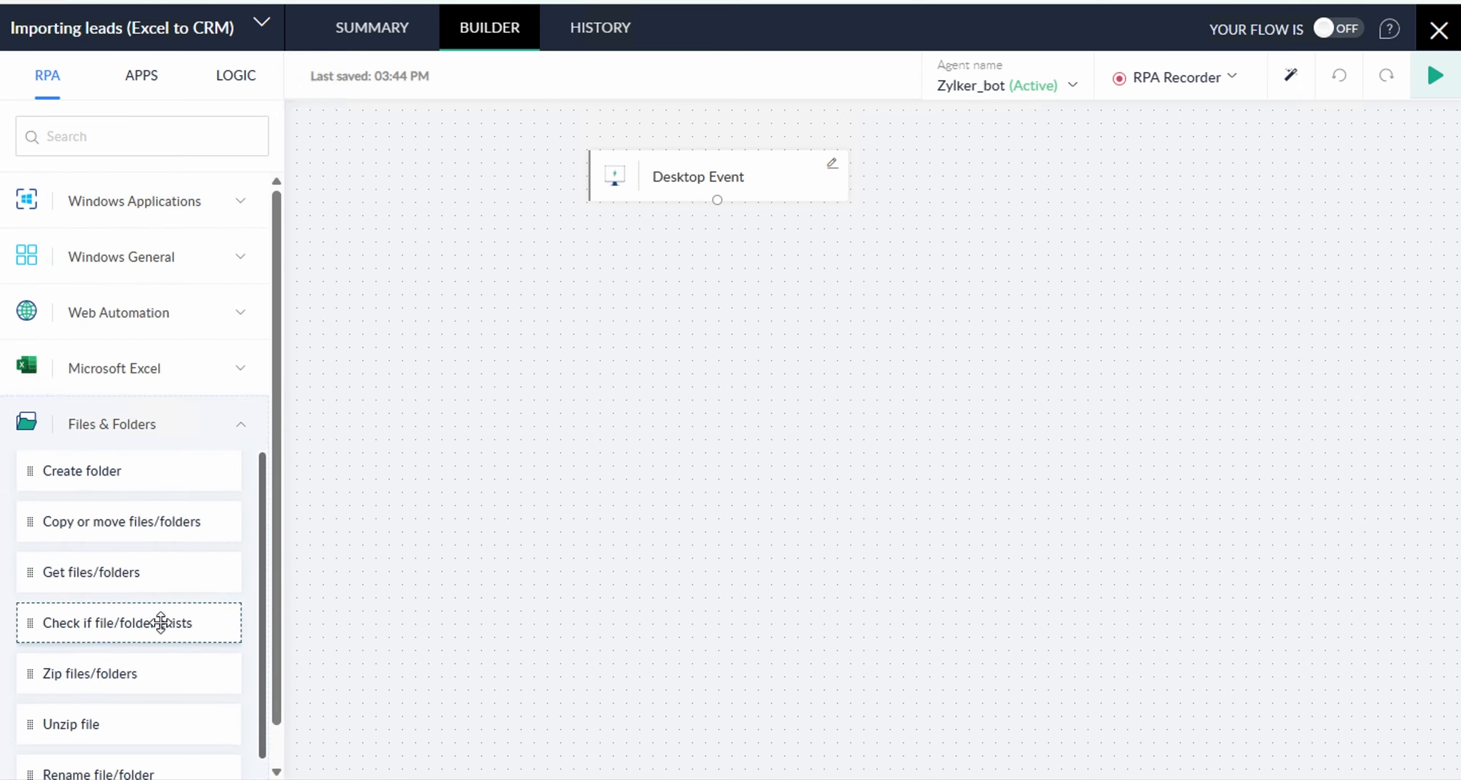
left_click_drag(160, 623, 661, 292)
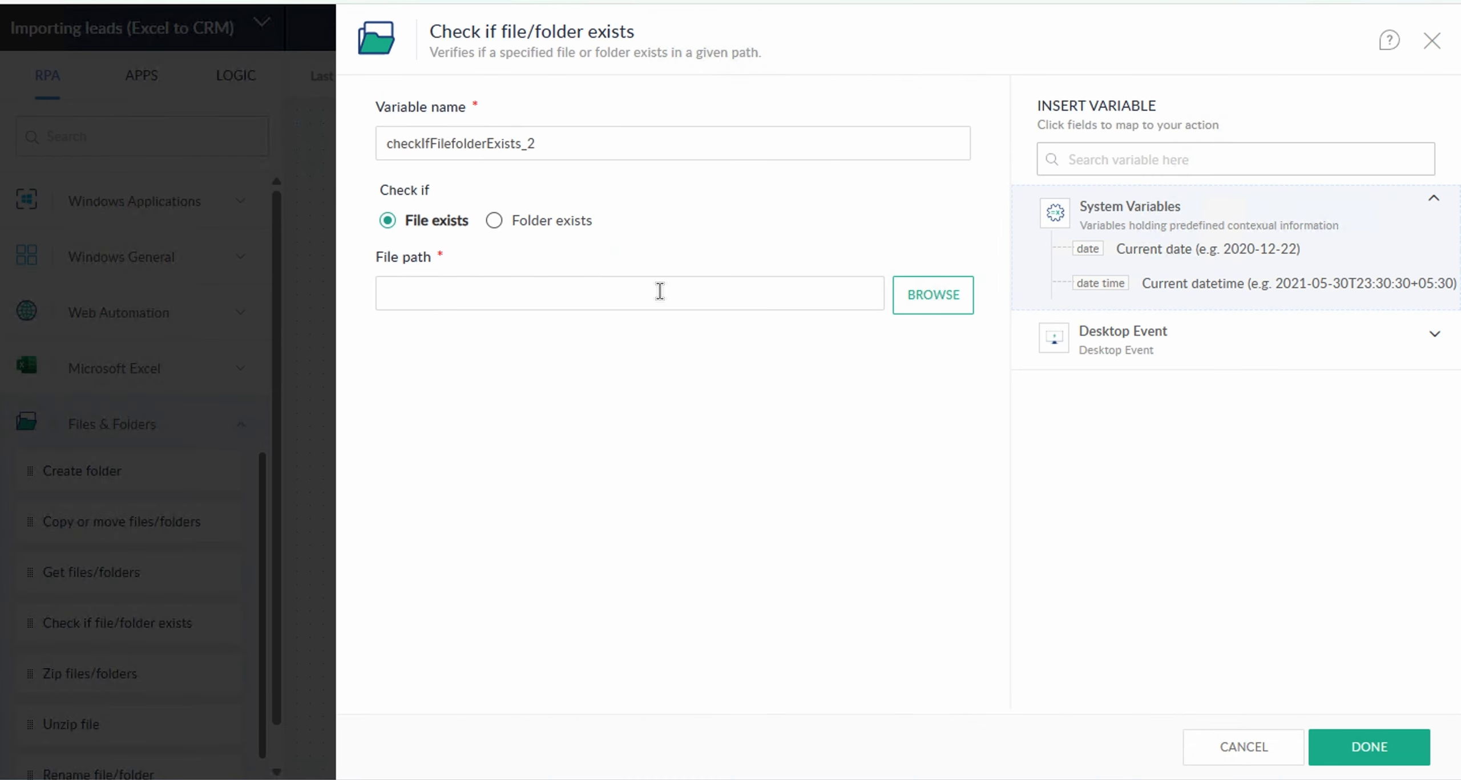
left_click(922, 303)
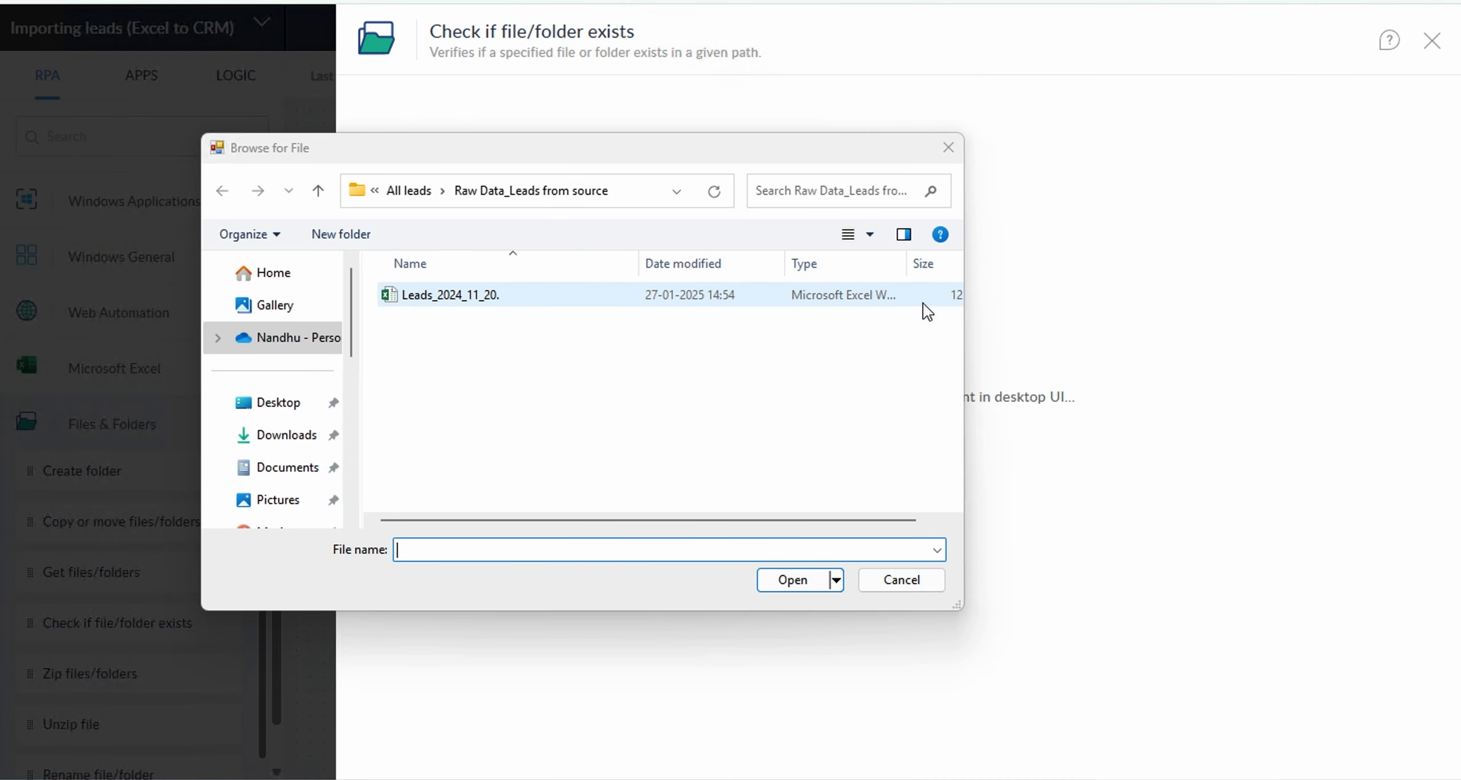
left_click(549, 306)
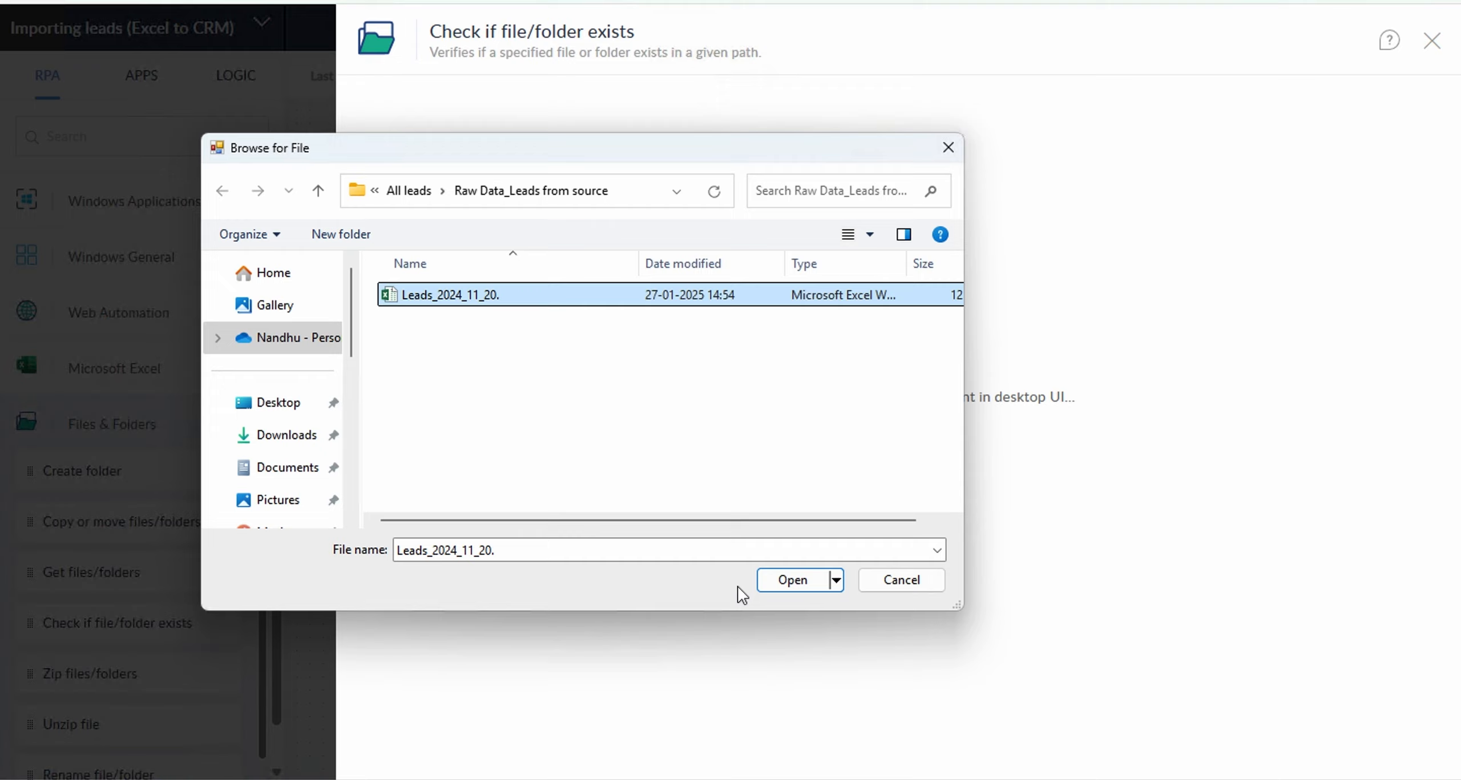
left_click(780, 580)
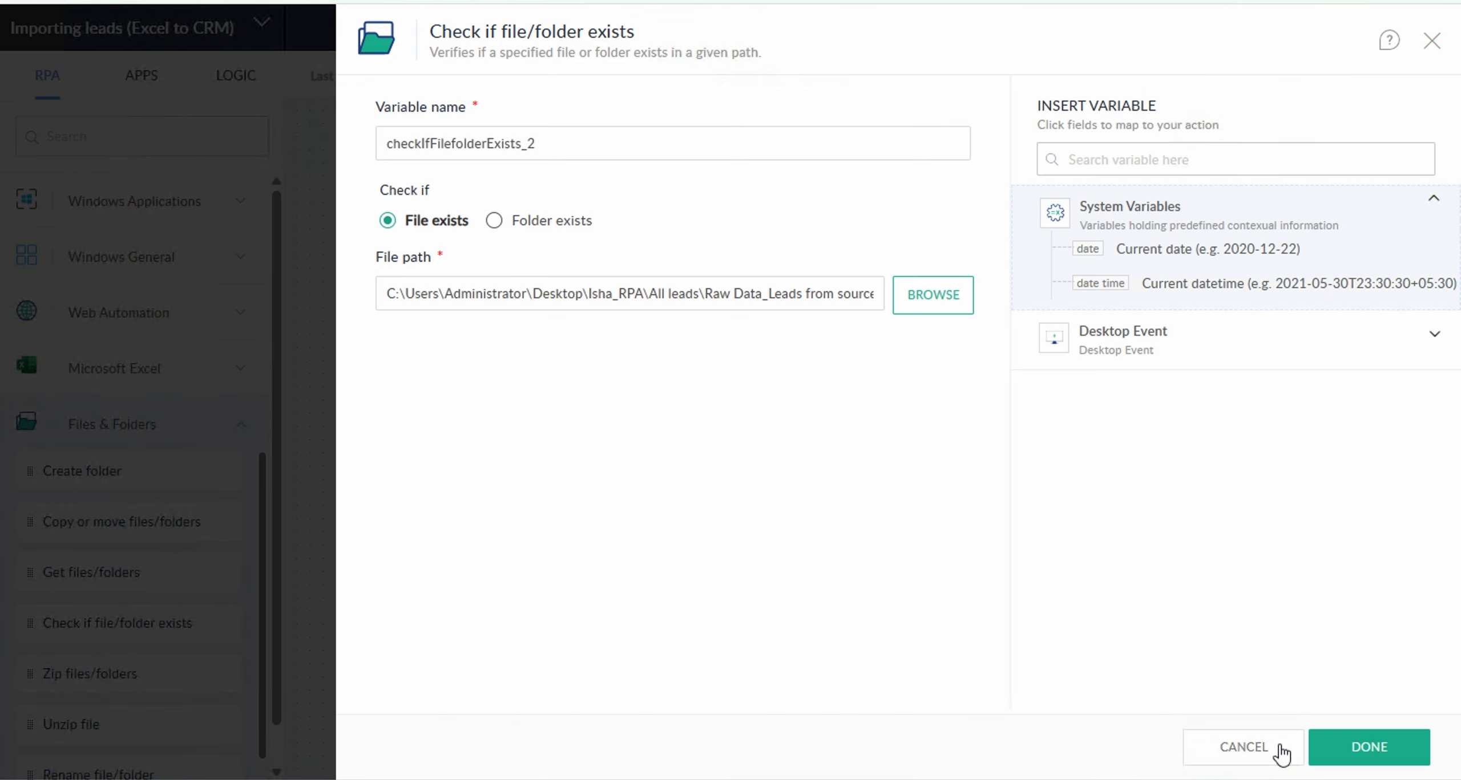
left_click(1333, 746)
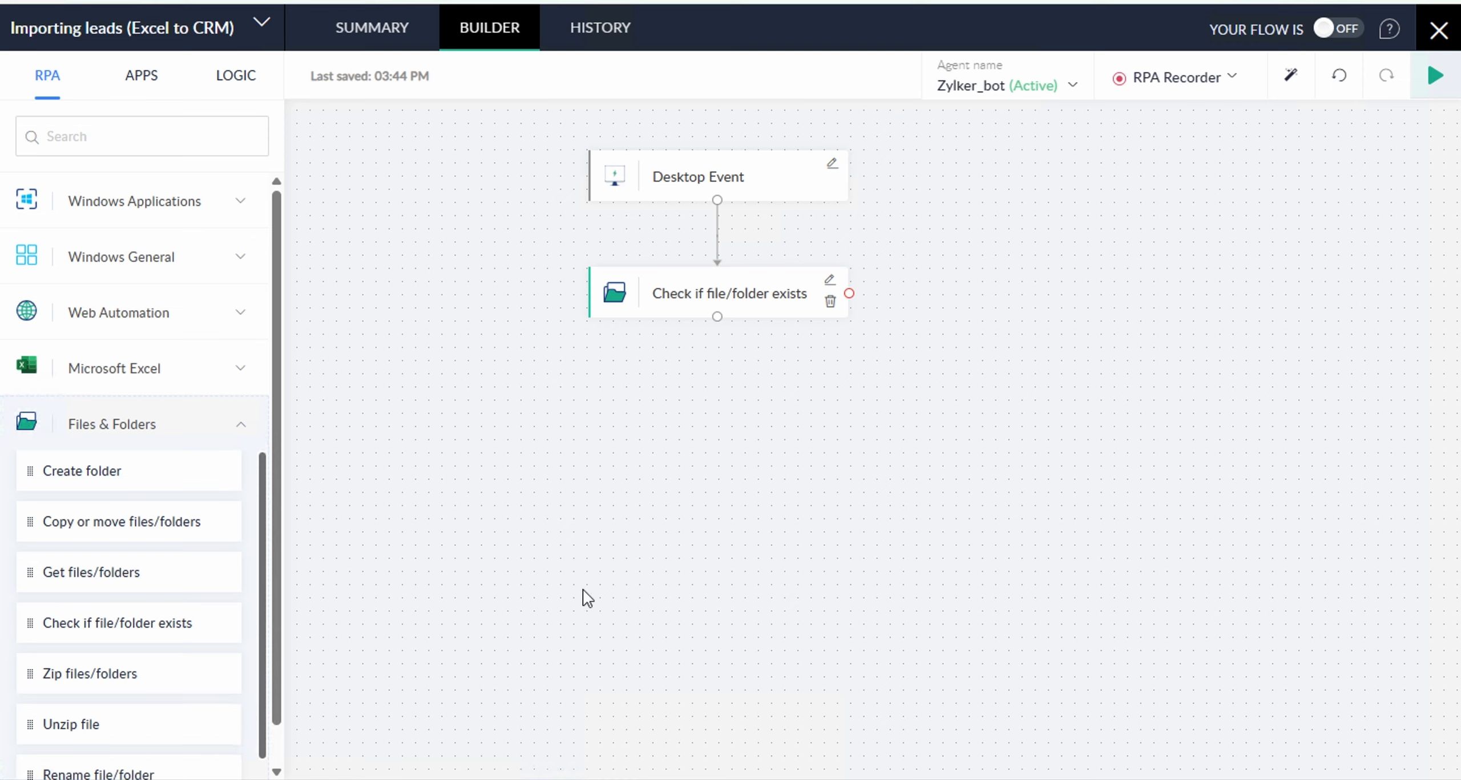
Add a Decision below the file check with the condition Files Exists equals true, naming the condition "Leads exists?".
left_click(222, 438)
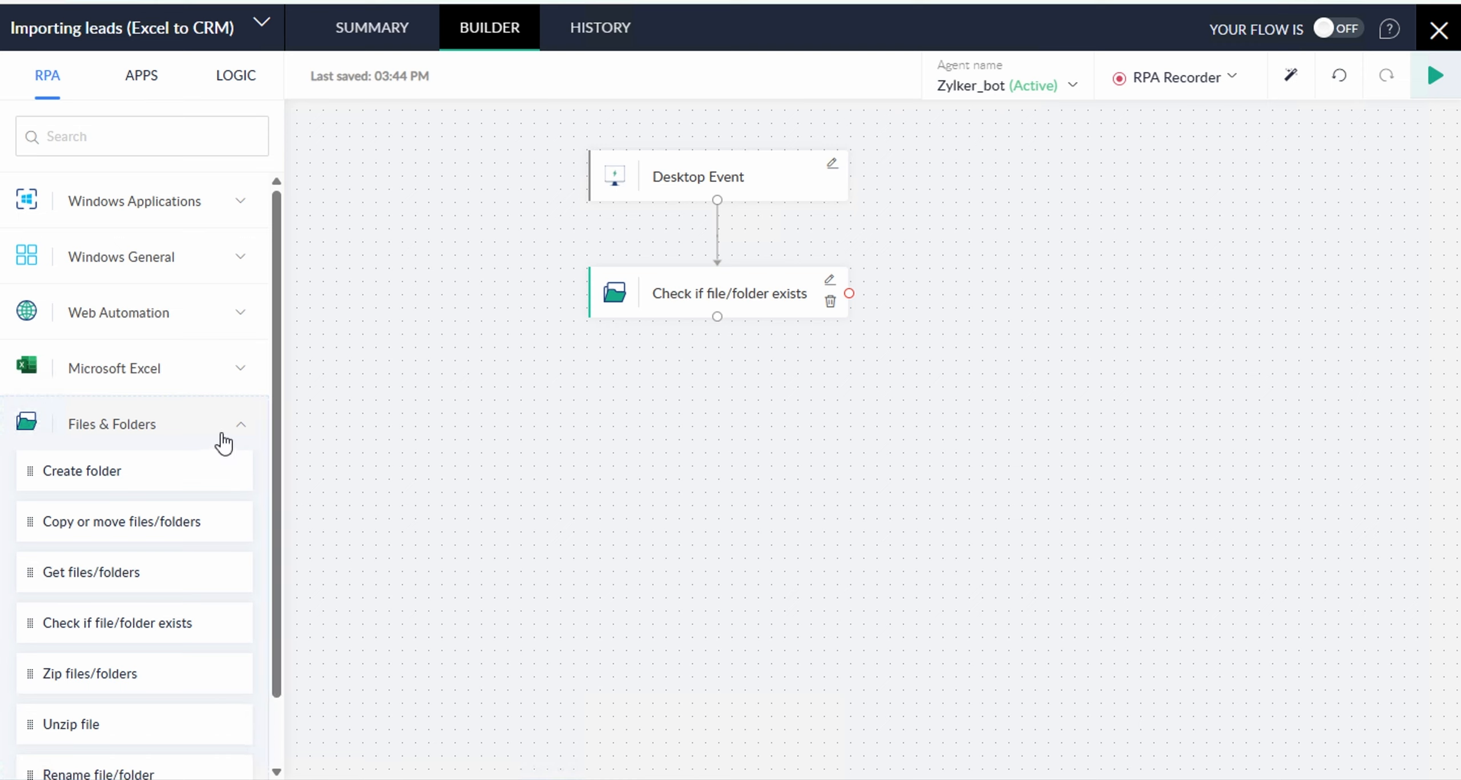
left_click(242, 93)
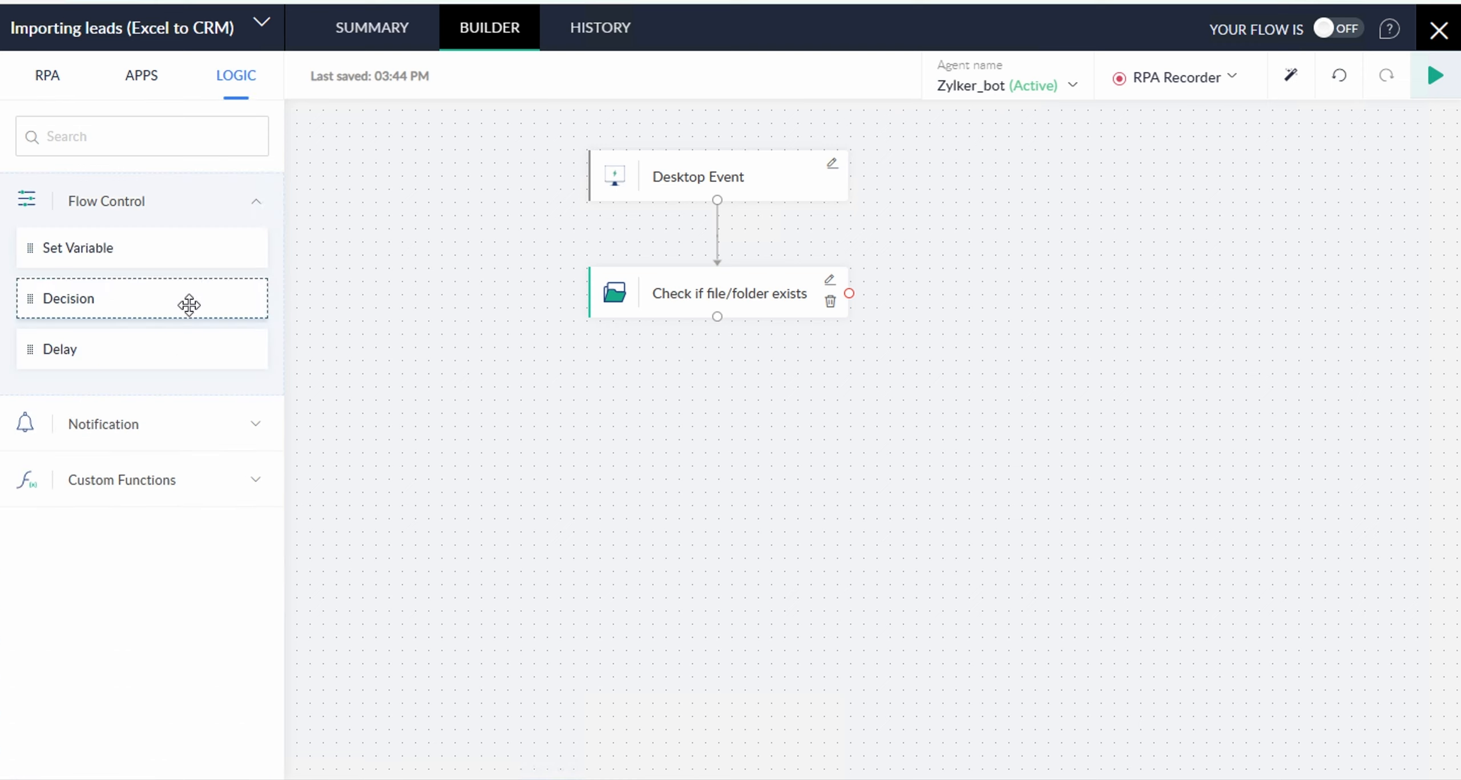
left_click_drag(189, 305, 714, 397)
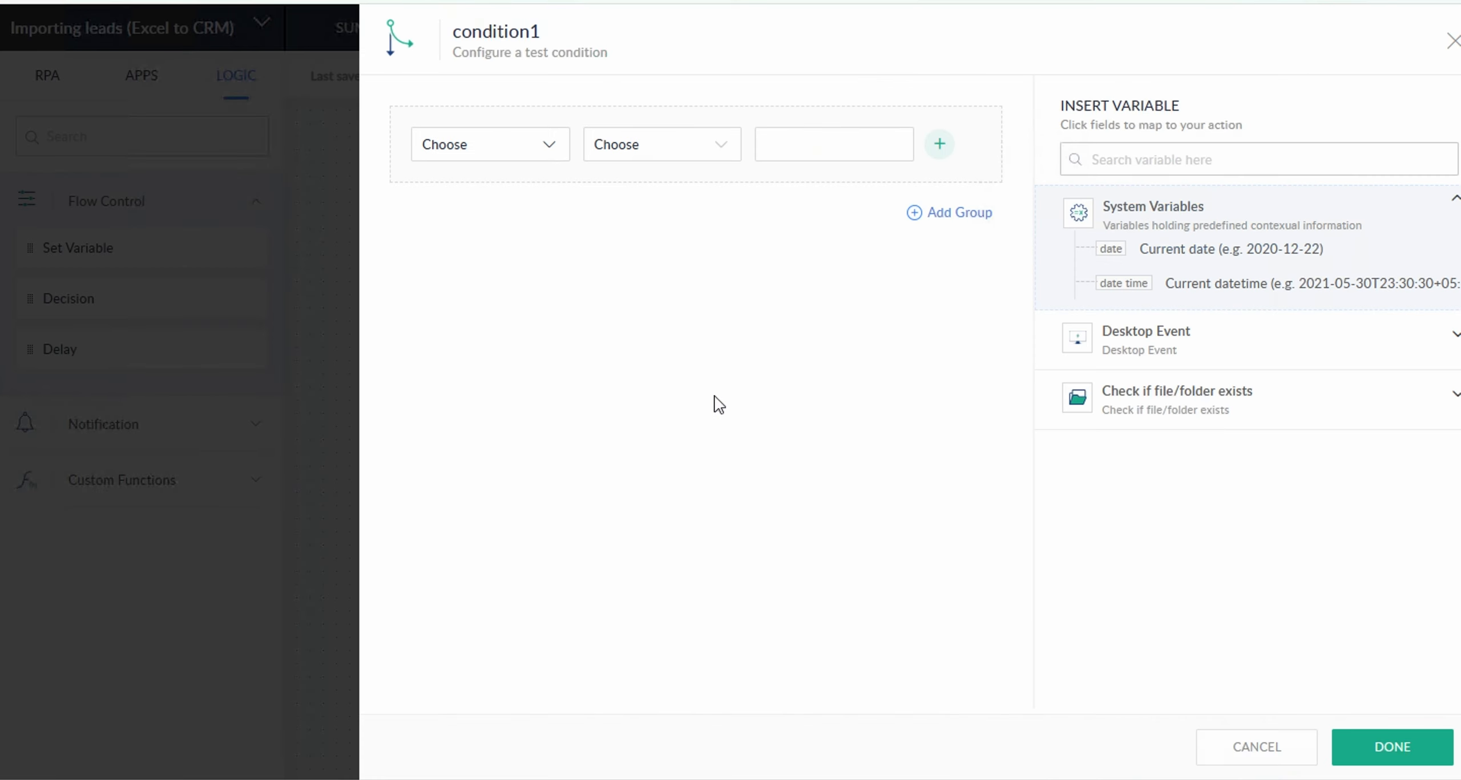
left_click(497, 154)
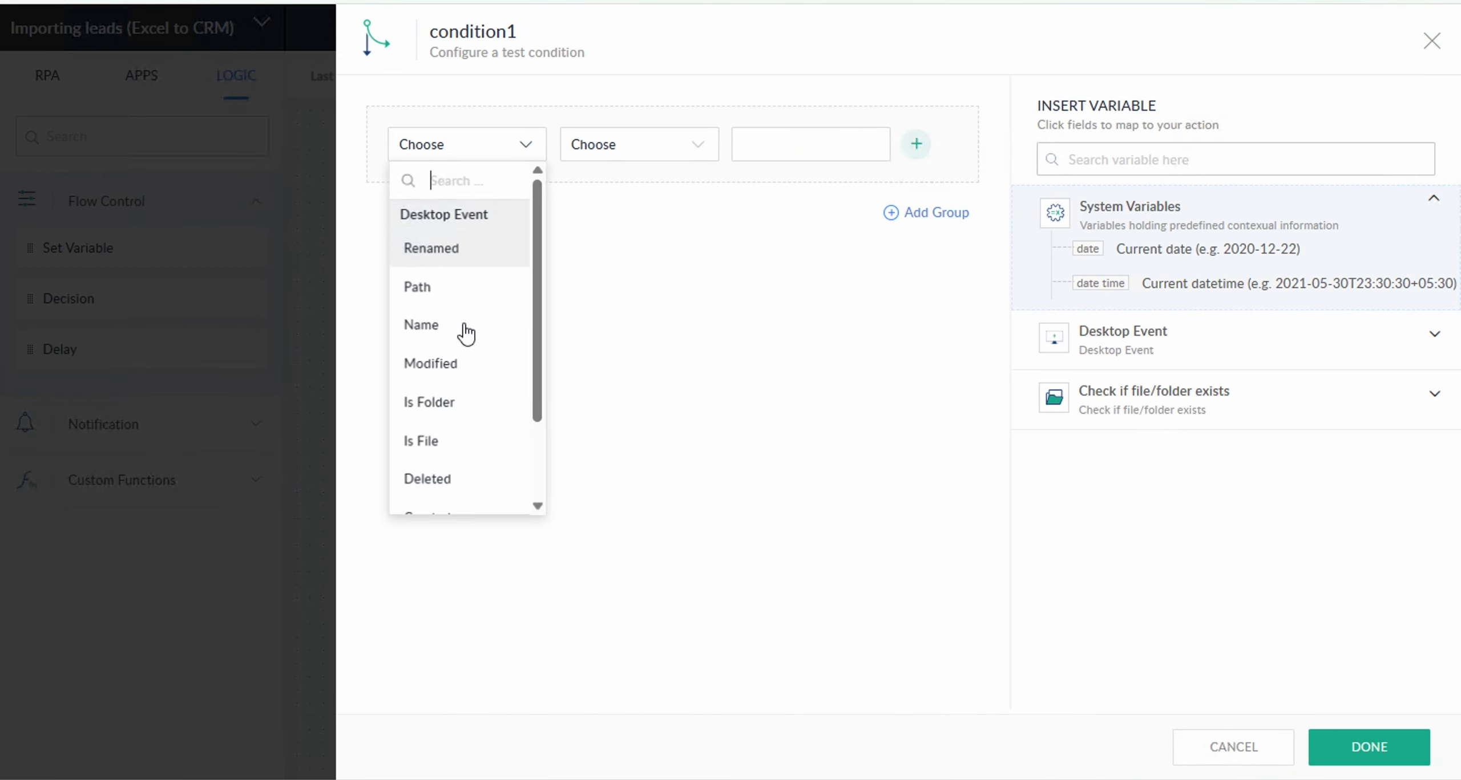
scroll(473, 408, "down", 2)
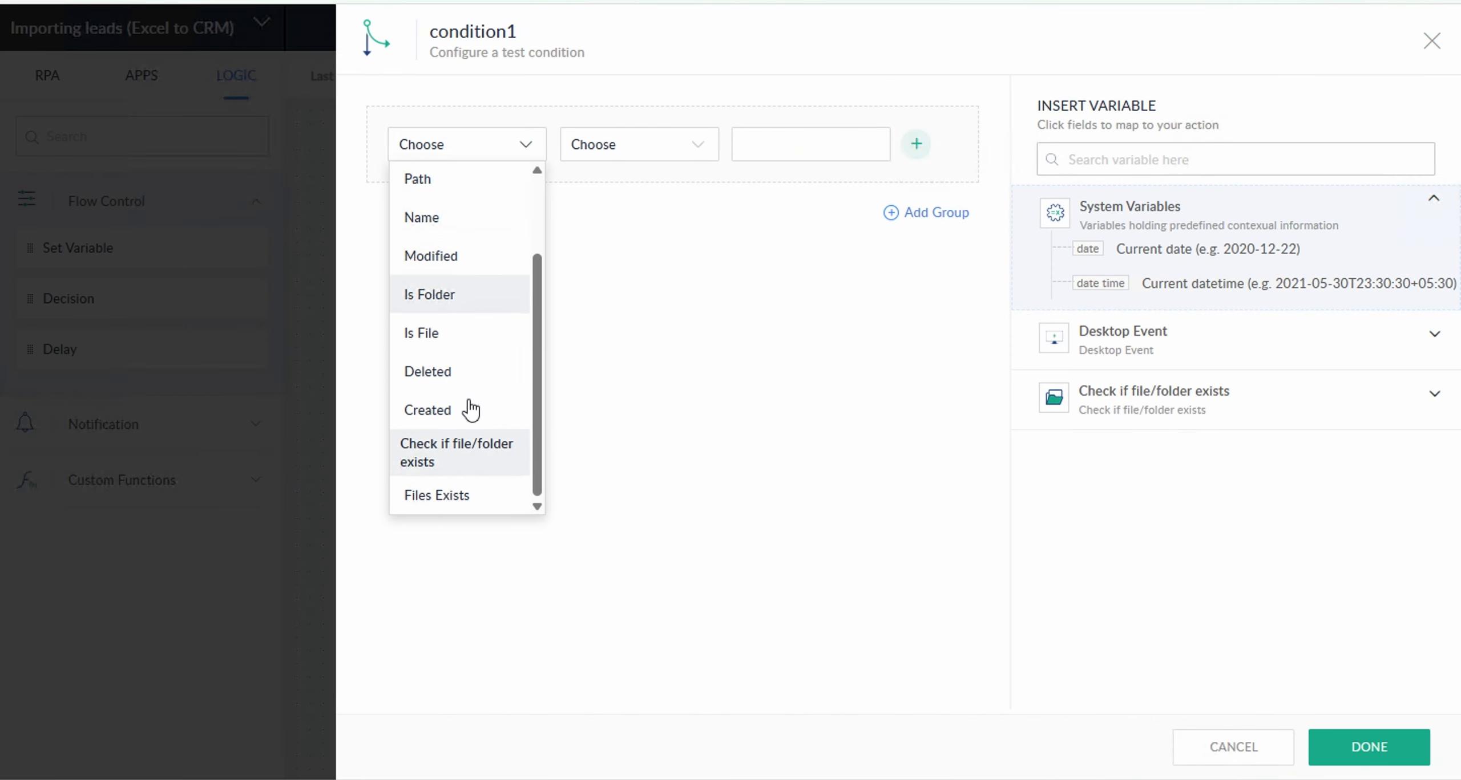
left_click(451, 501)
left_click(633, 160)
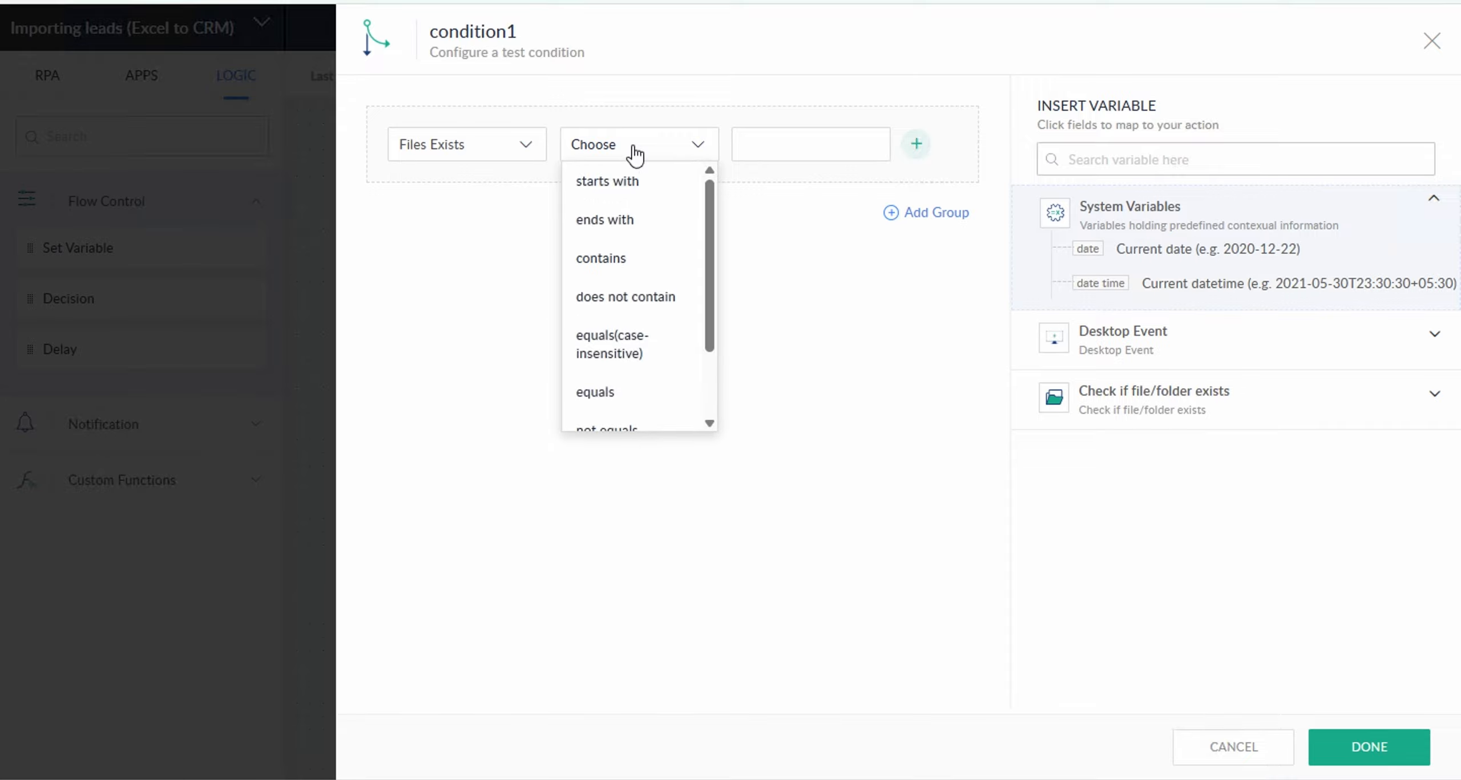
left_click(636, 402)
left_click(769, 146)
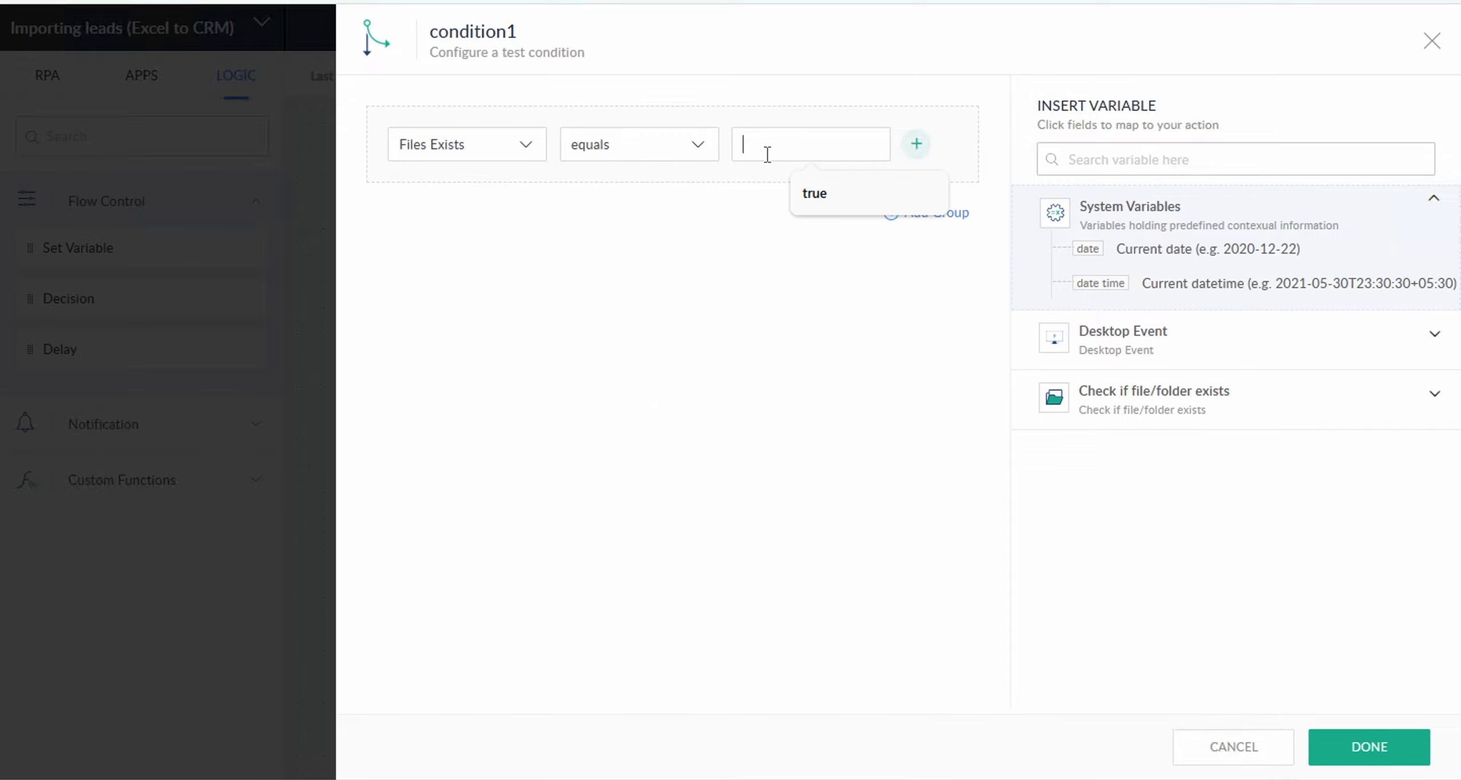
left_click(834, 207)
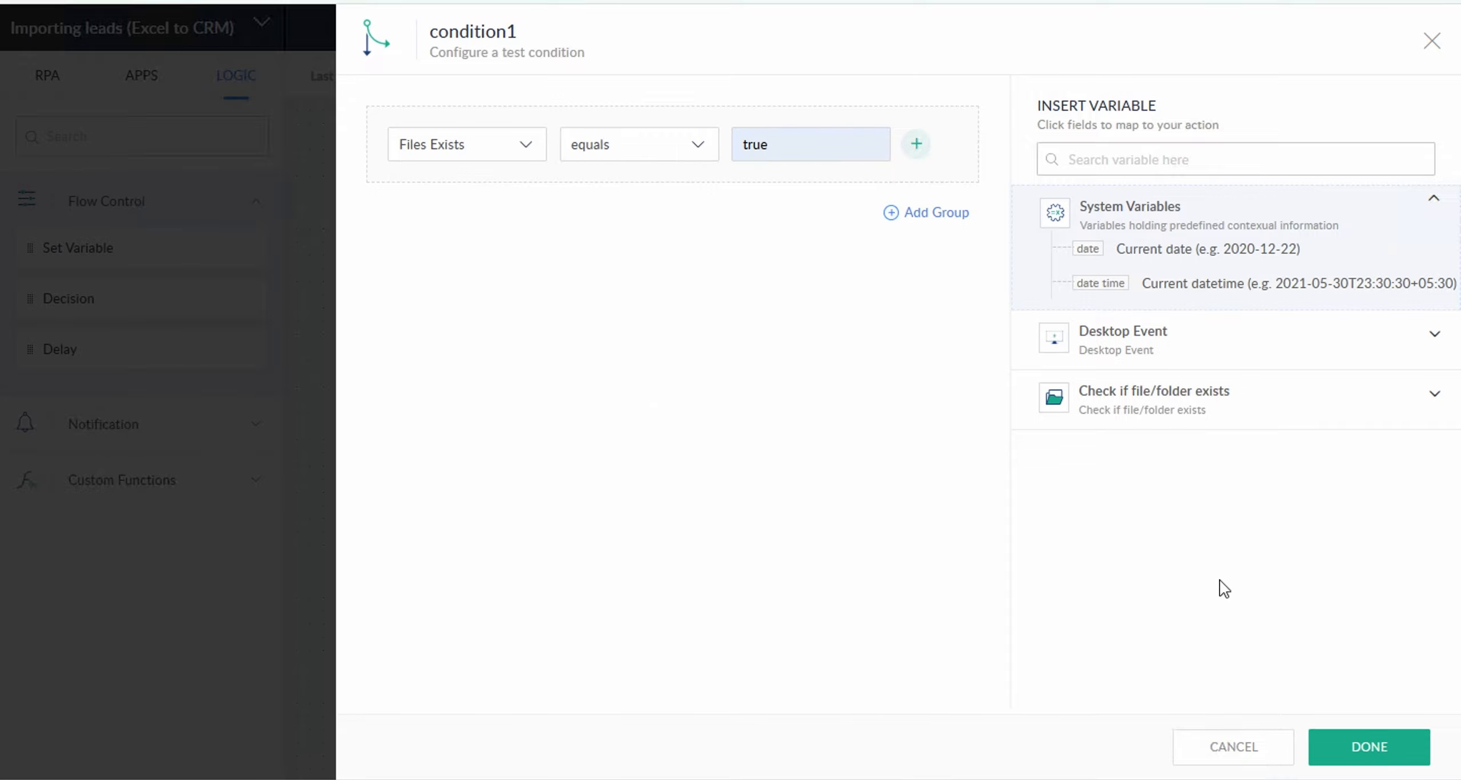
left_click(1369, 748)
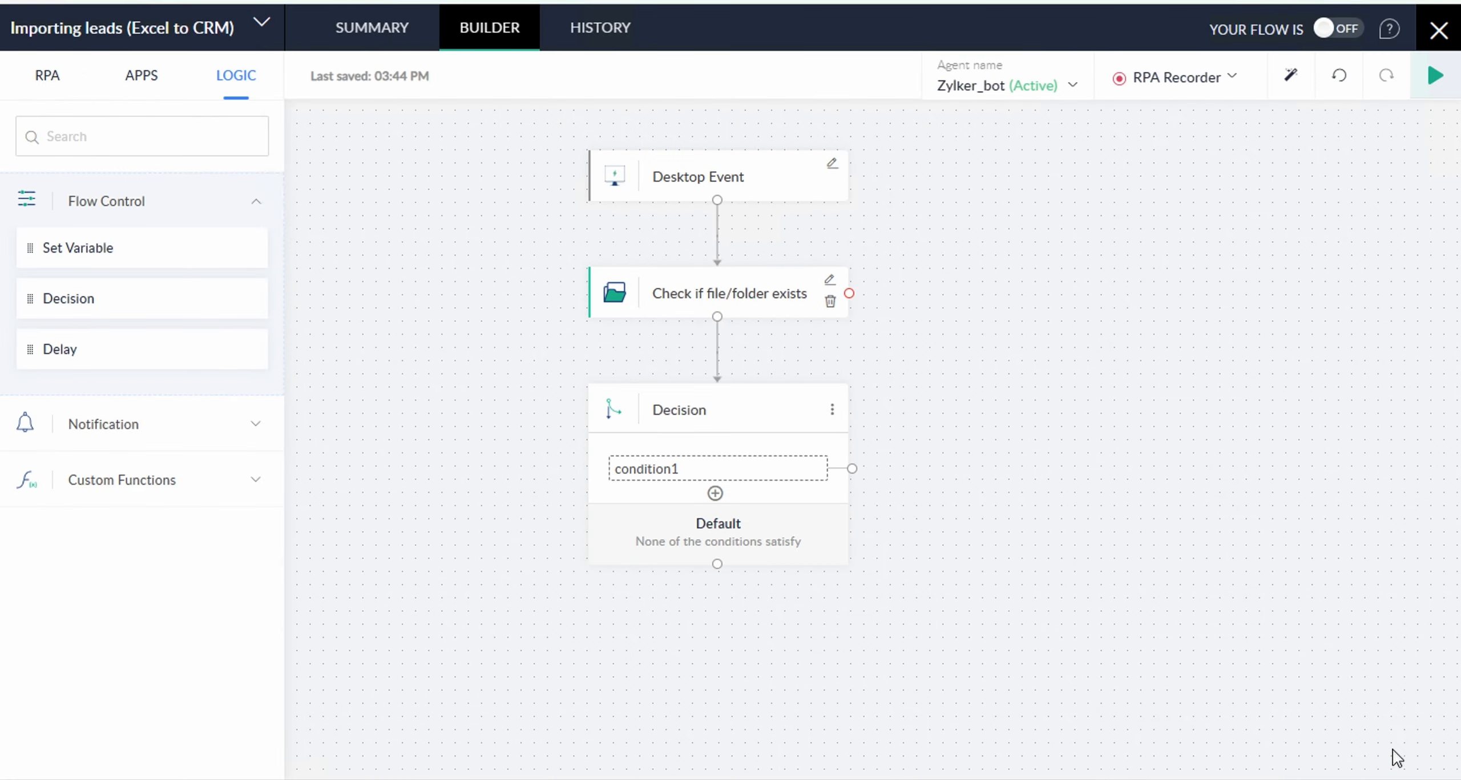
left_click(721, 475)
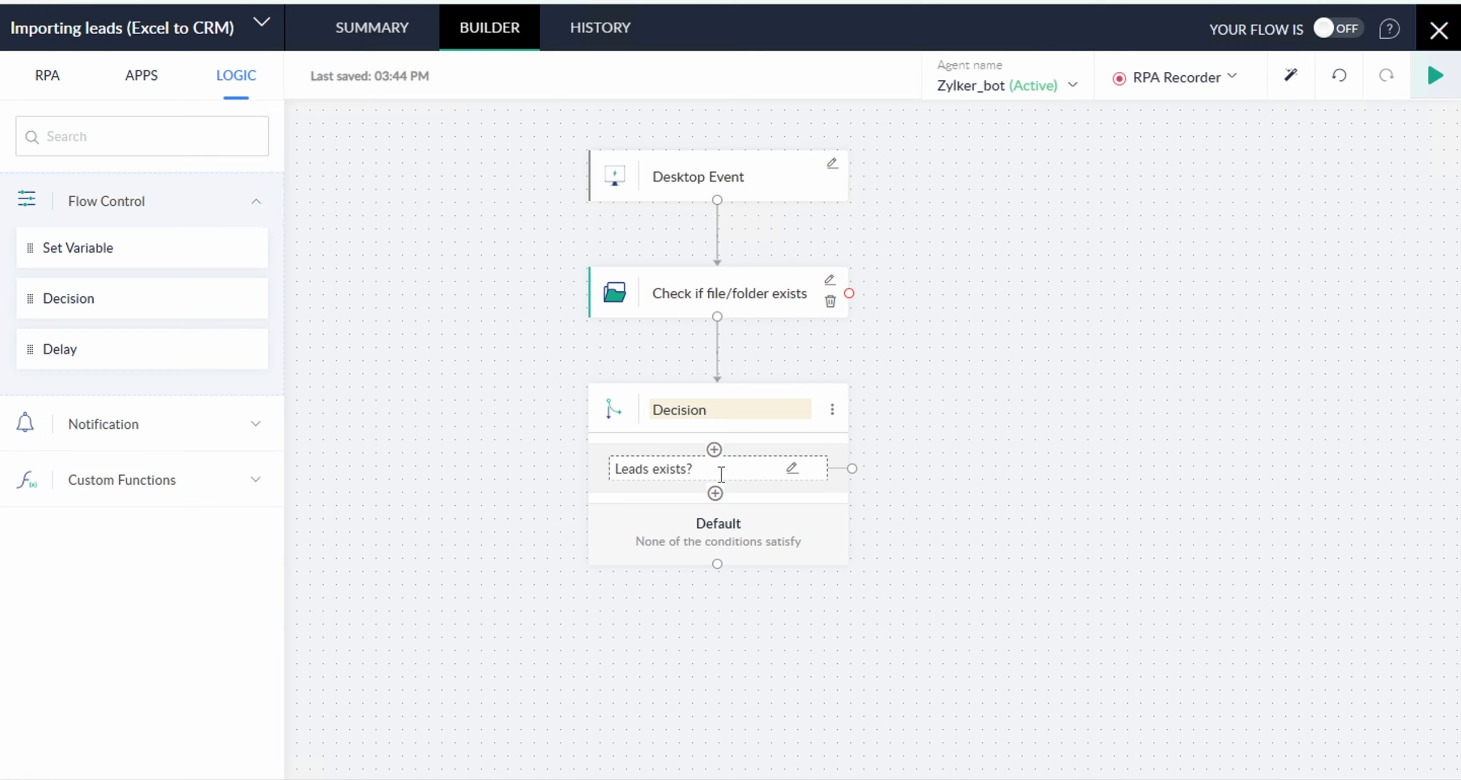
Add an Open Excel action to the "Leads exists?" branch that opens the existing Leads_2024_11_20 workbook.
left_click(62, 81)
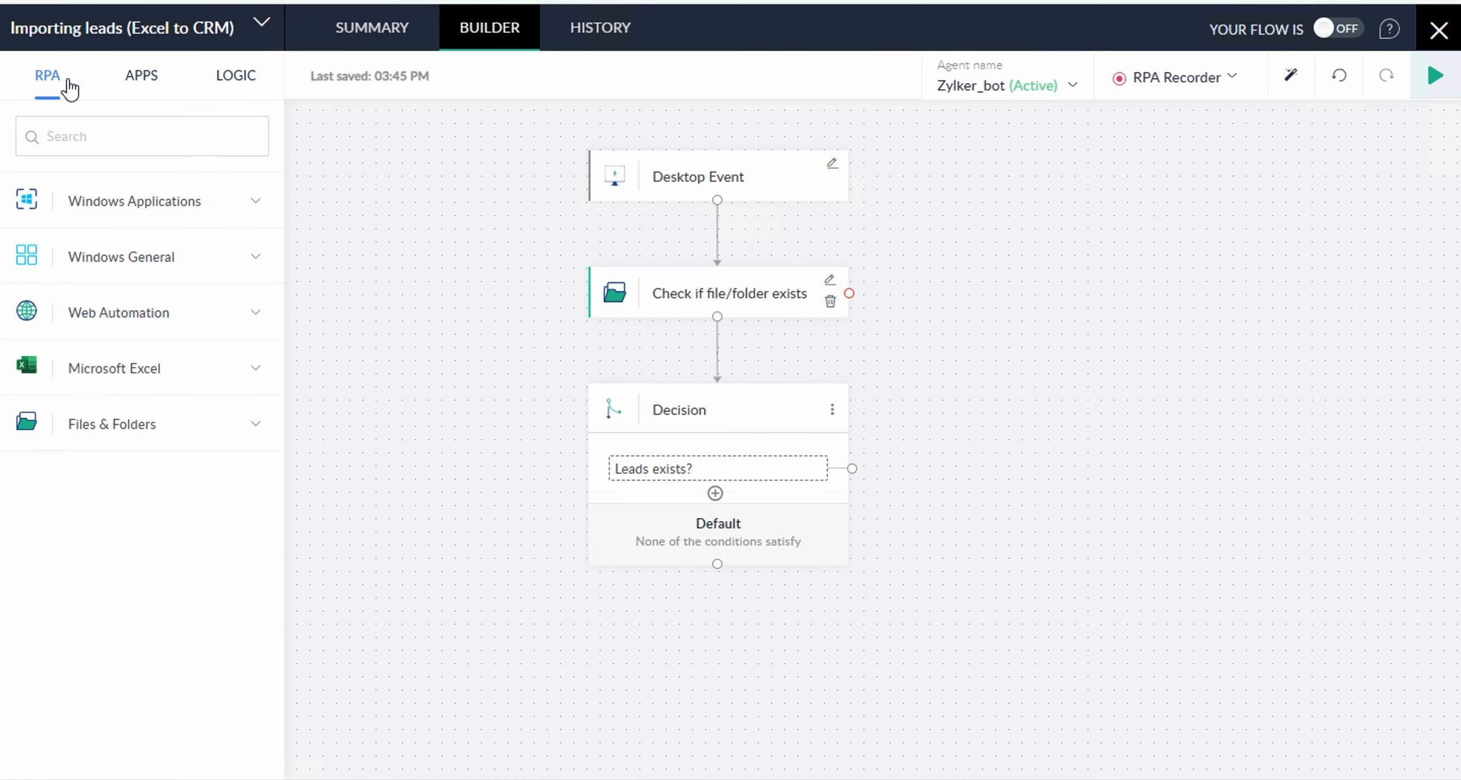
left_click(130, 374)
left_click_drag(130, 416, 1011, 521)
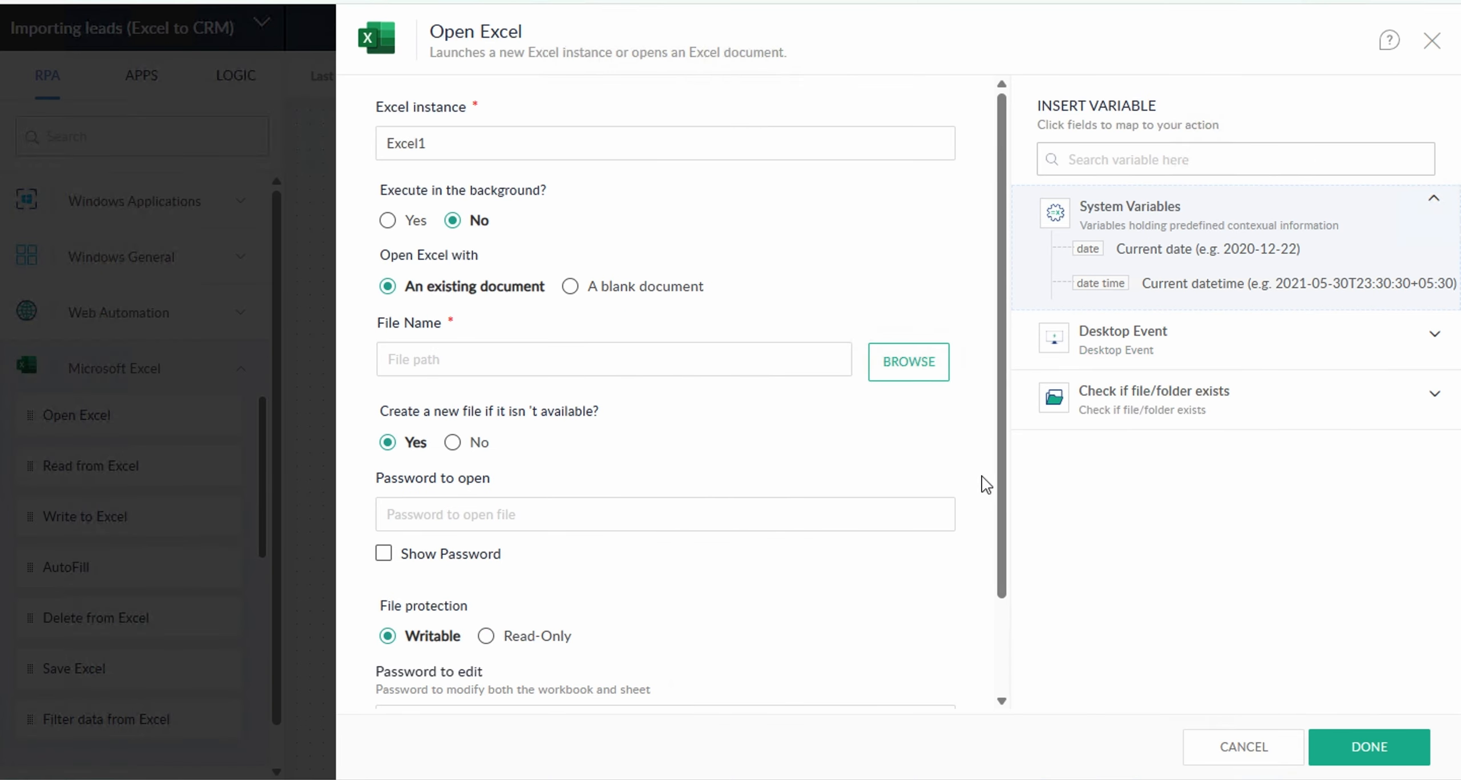
left_click(894, 349)
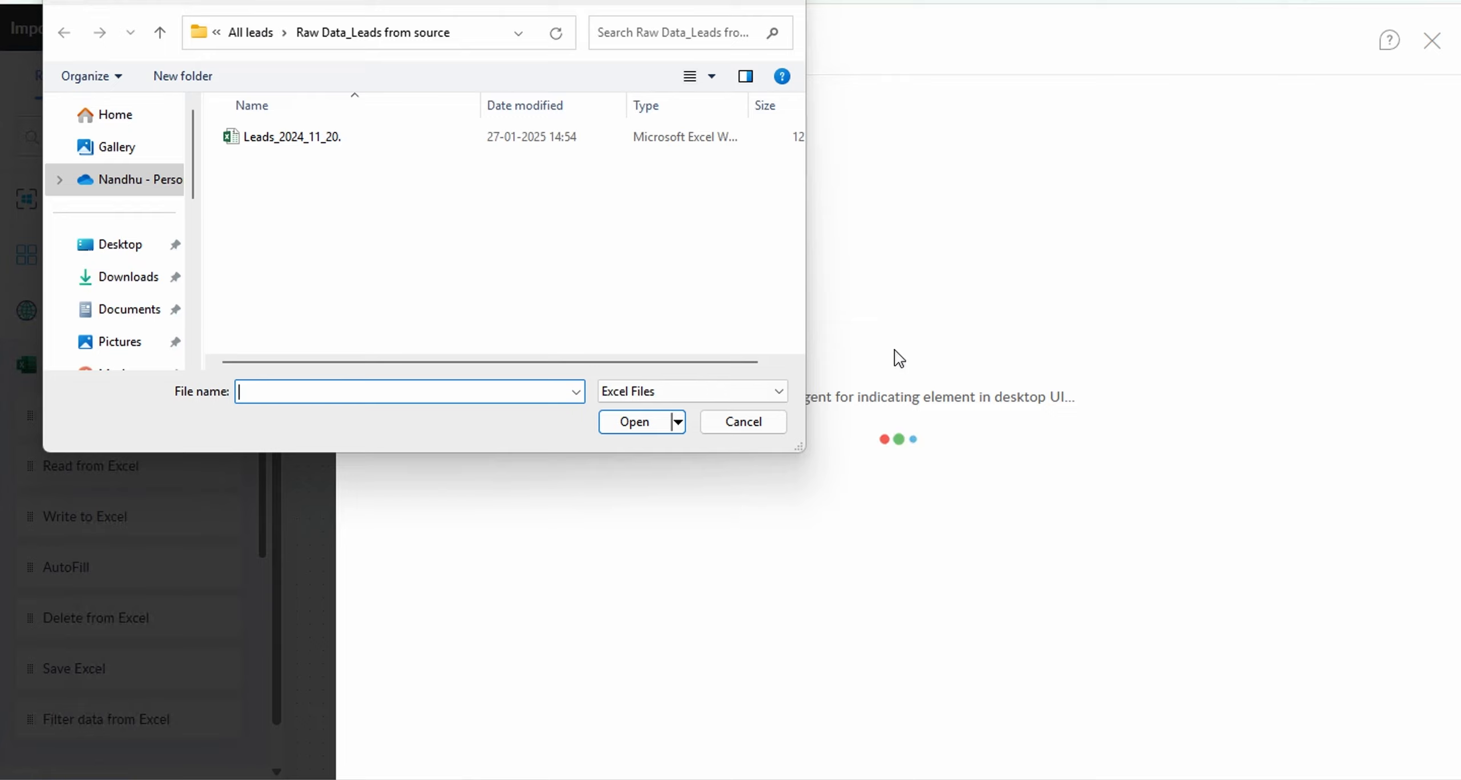
left_click(243, 139)
left_click(627, 423)
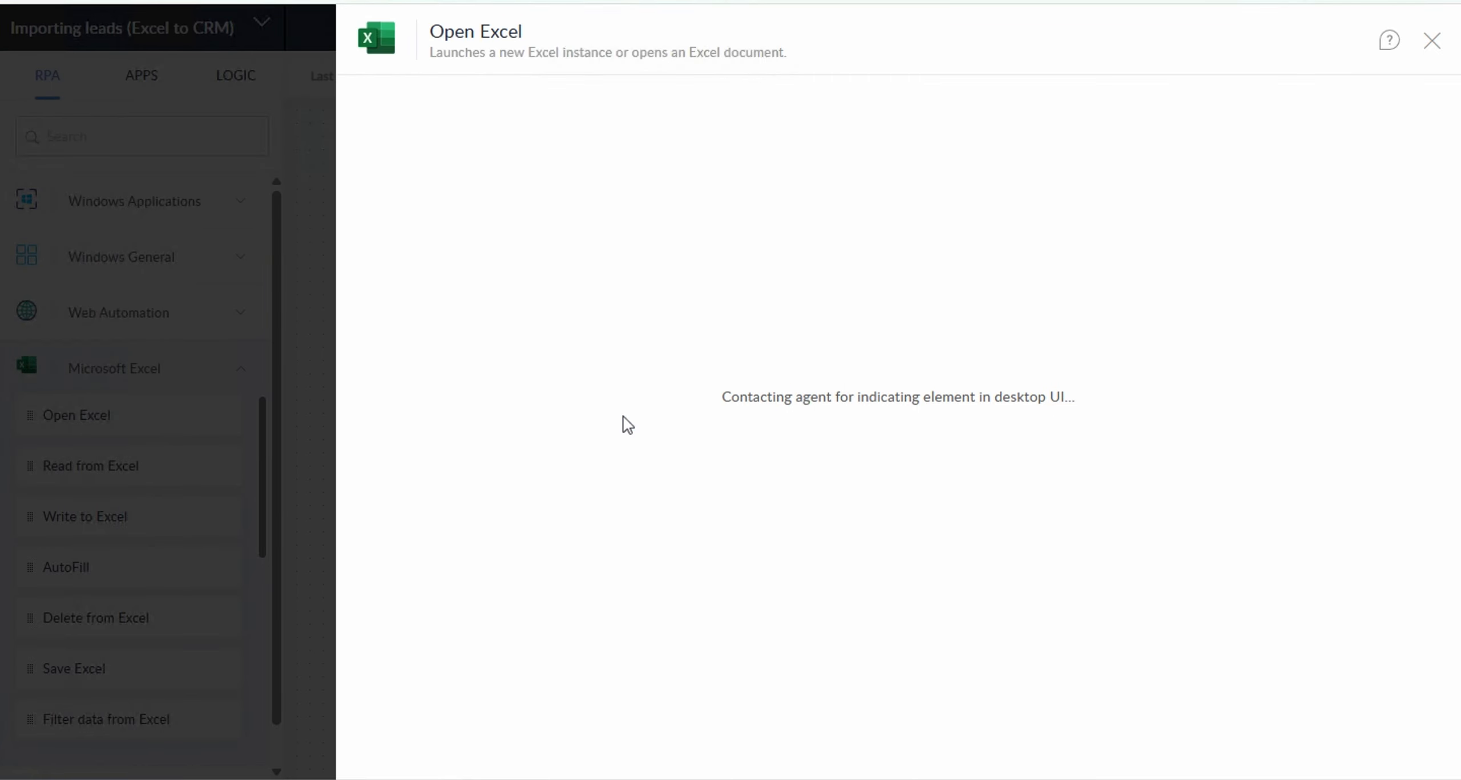
scroll(628, 425, "down", 2)
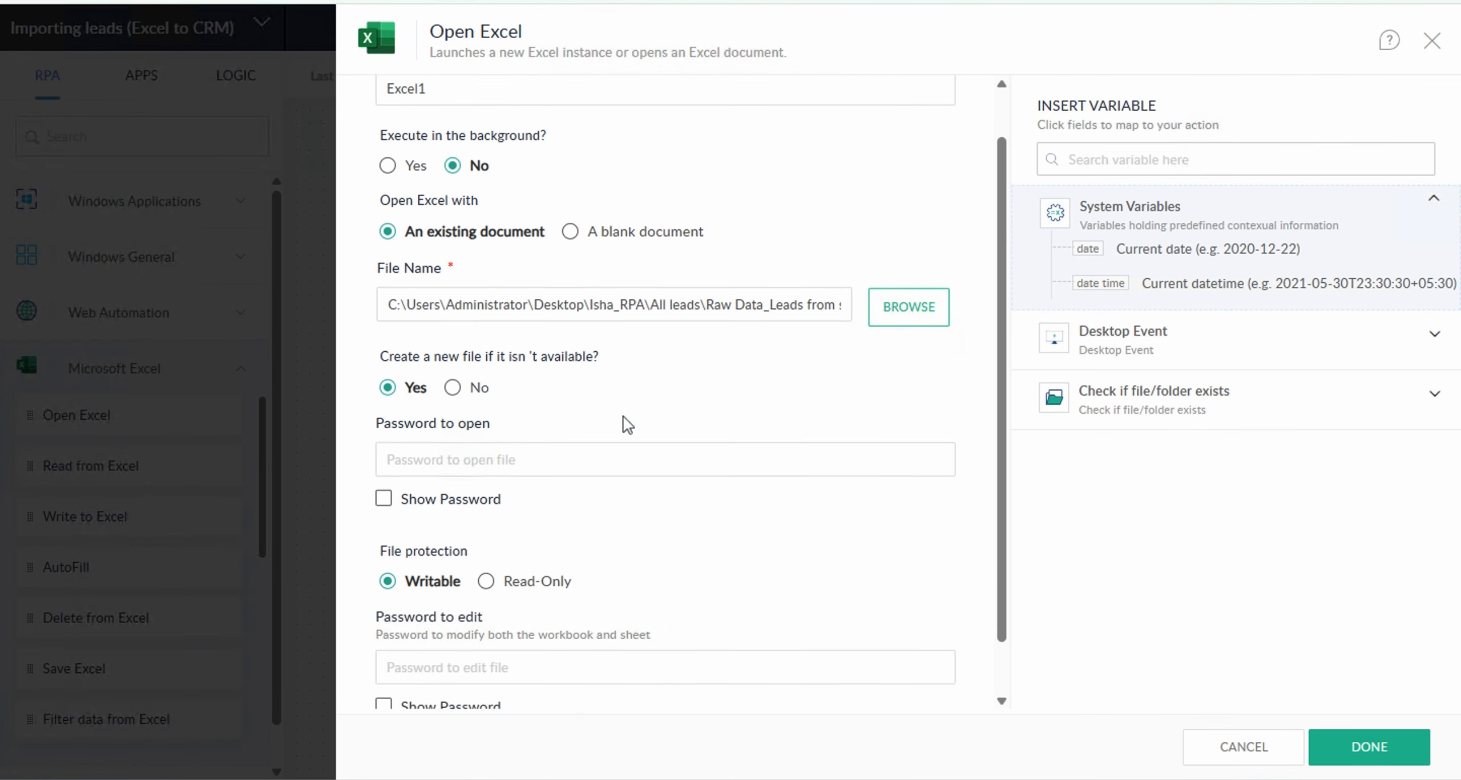
left_click(1328, 756)
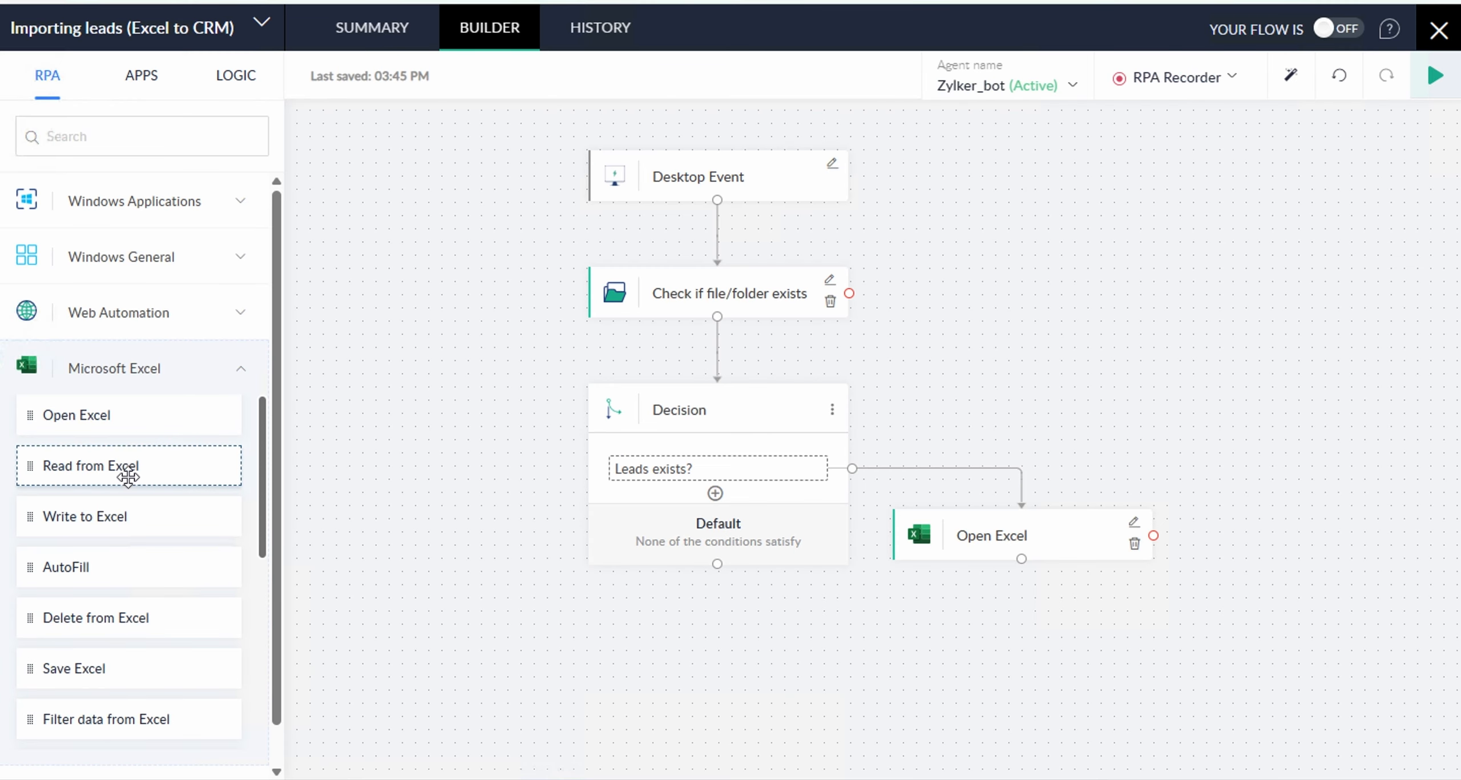
Add a Read from Excel action below Open Excel that reads the entire "leads data" sheet of the Excel1 instance.
left_click_drag(128, 477, 924, 656)
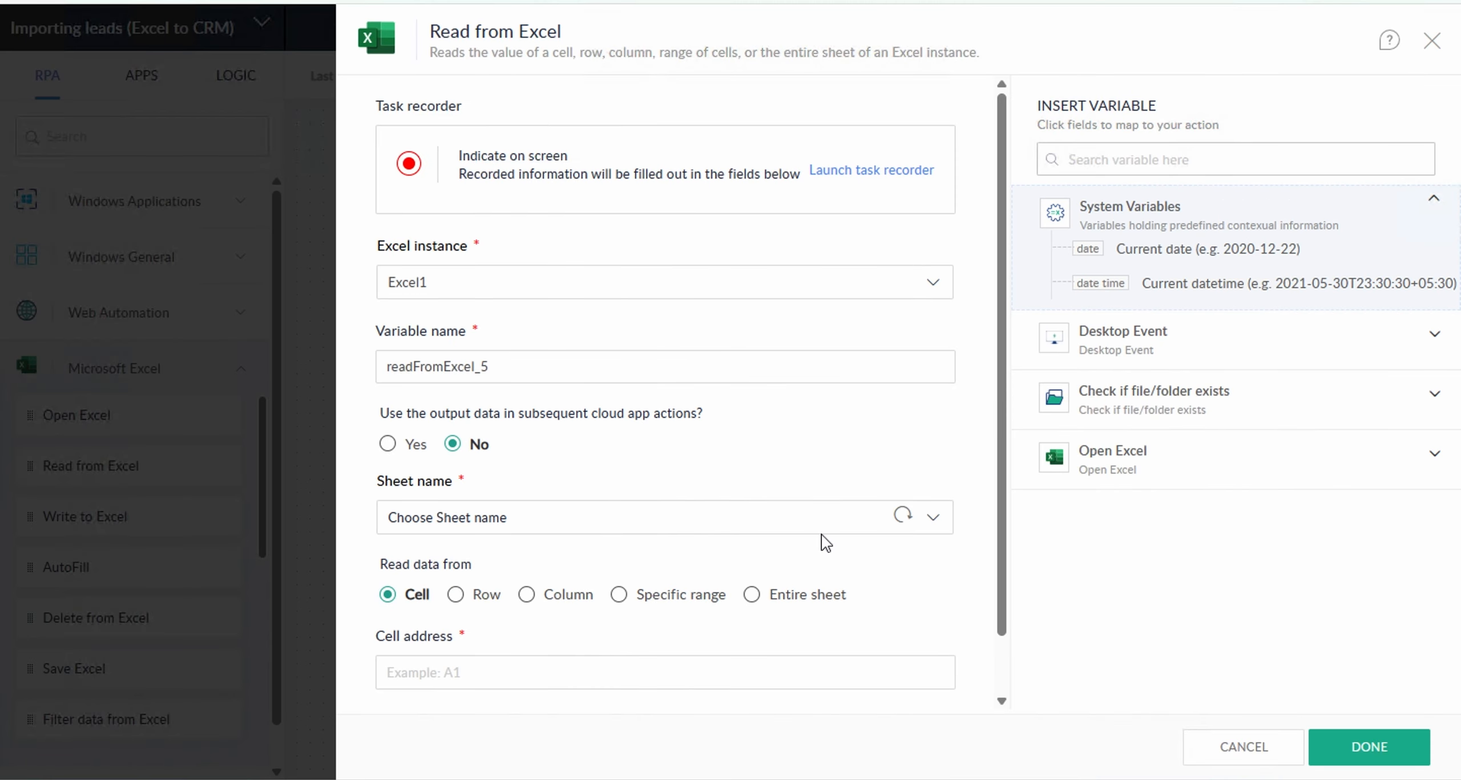
left_click(902, 515)
left_click(797, 521)
left_click(706, 551)
scroll(706, 547, "down", 1)
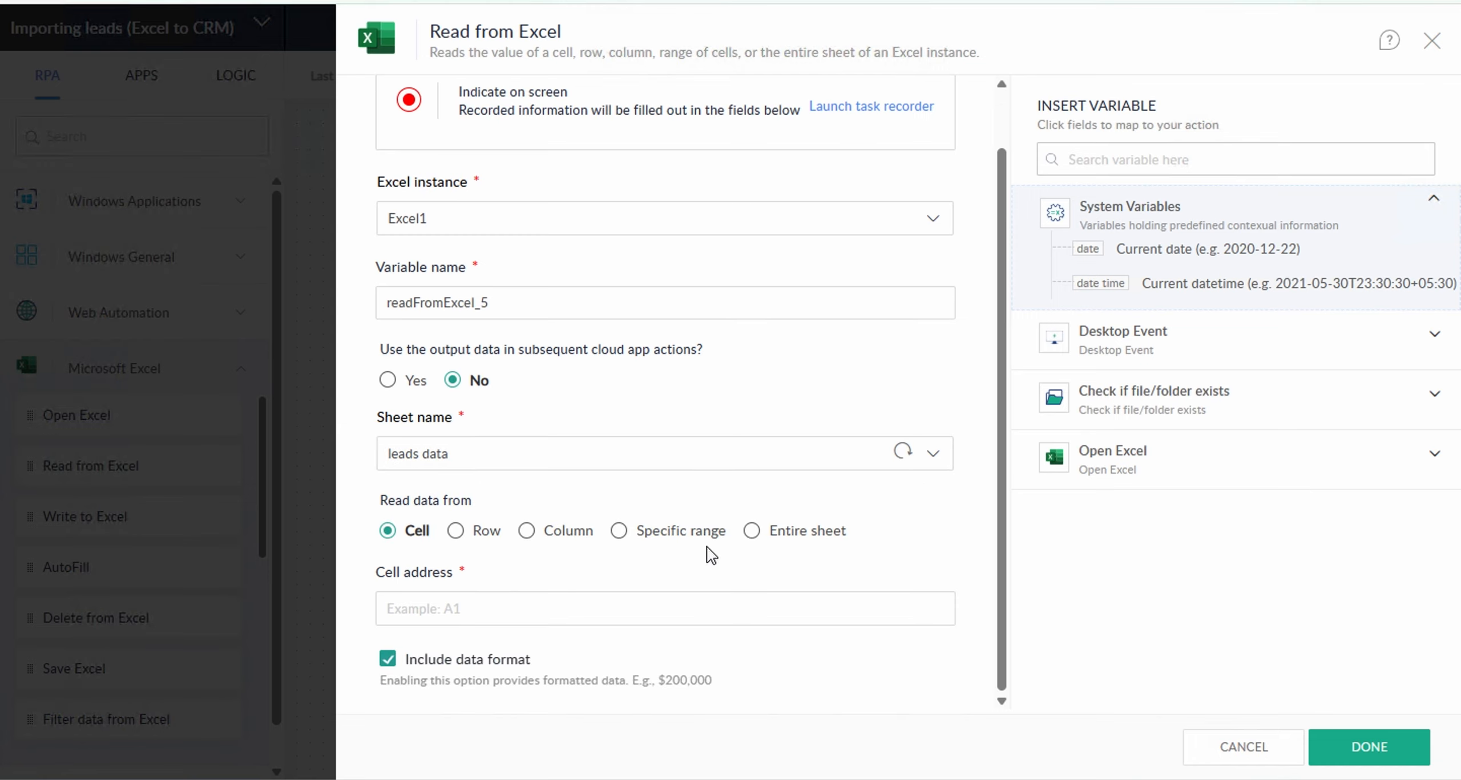
left_click(750, 534)
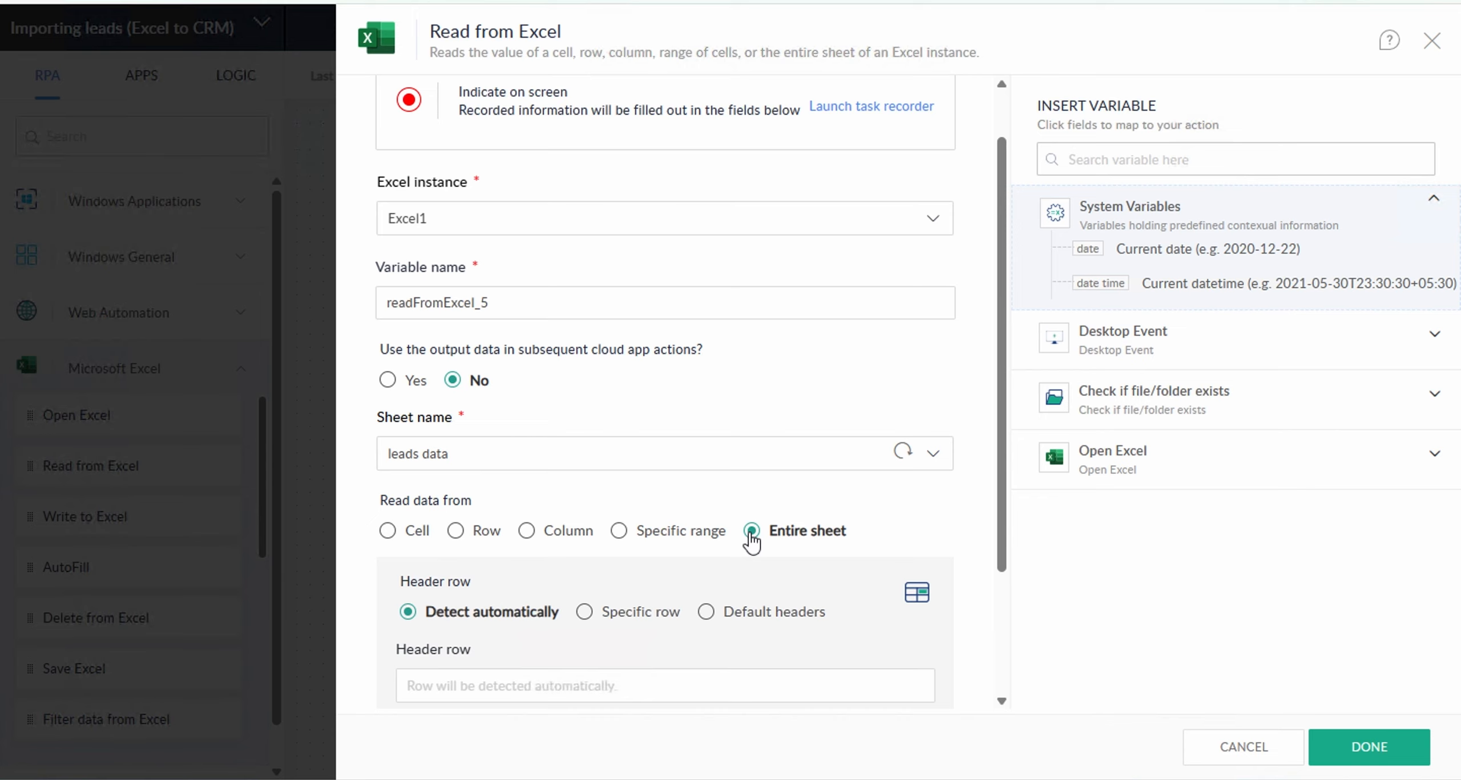
Launch the task recorder for the read action and indicate row 1 of the leads data sheet as the header row.
scroll(752, 543, "down", 2)
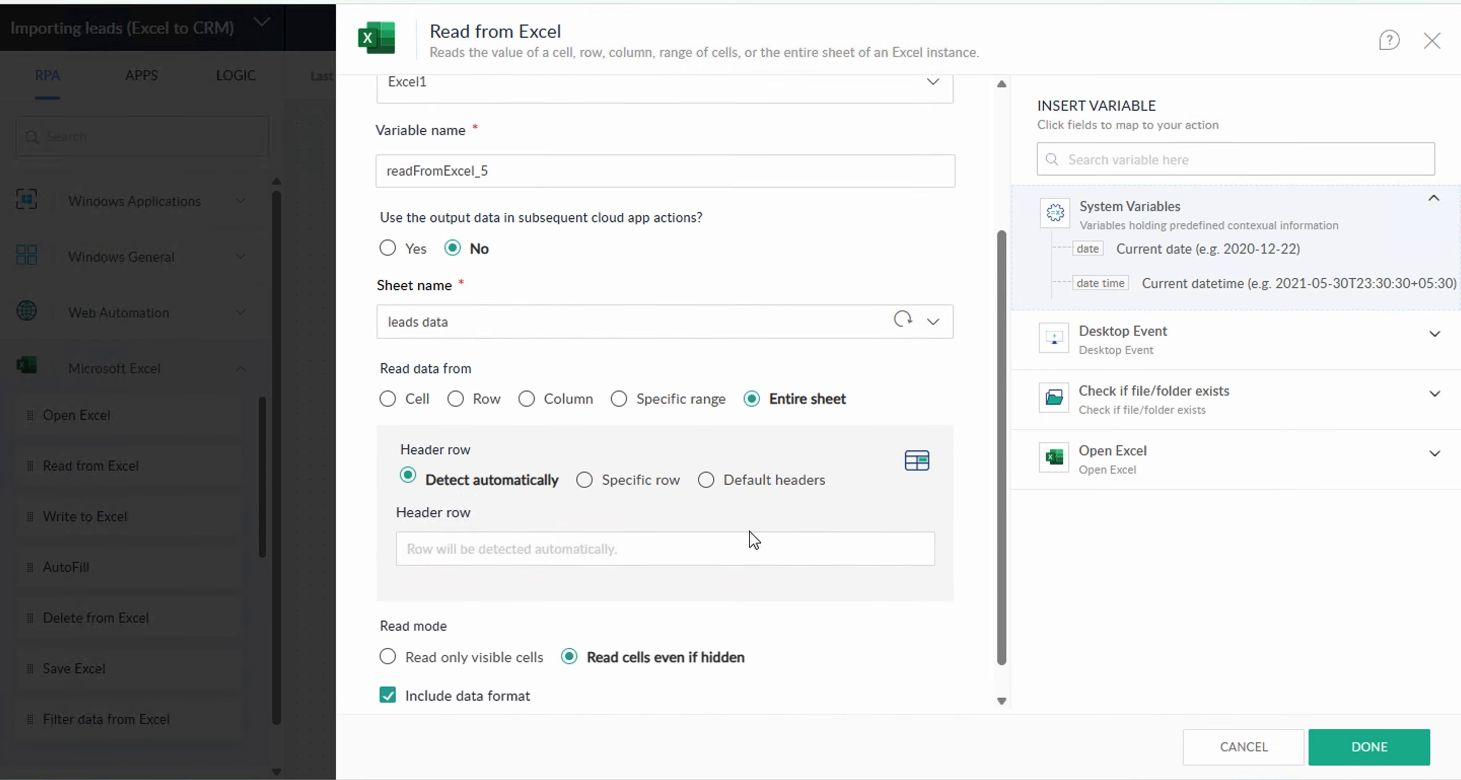
scroll(749, 532, "down", 1)
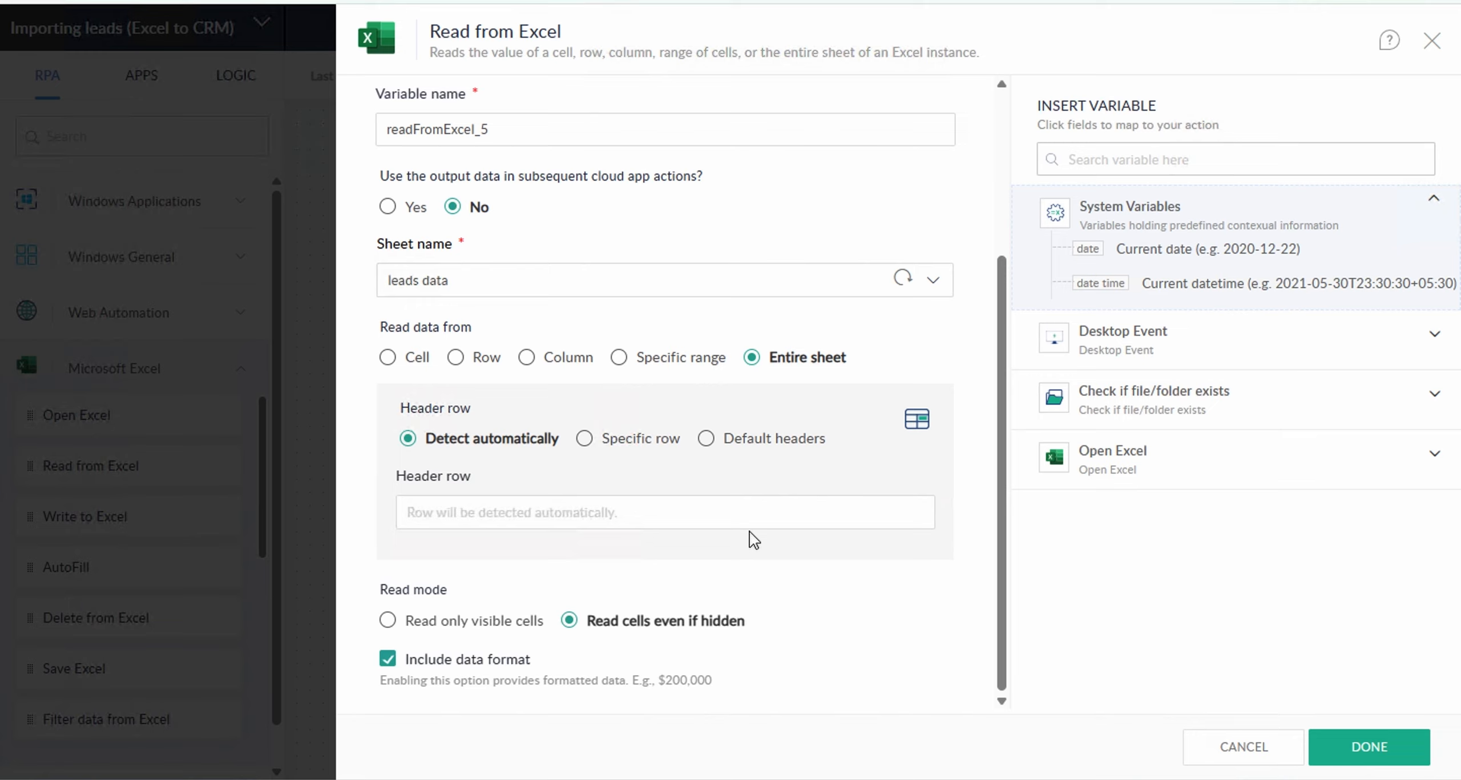
scroll(748, 531, "up", 4)
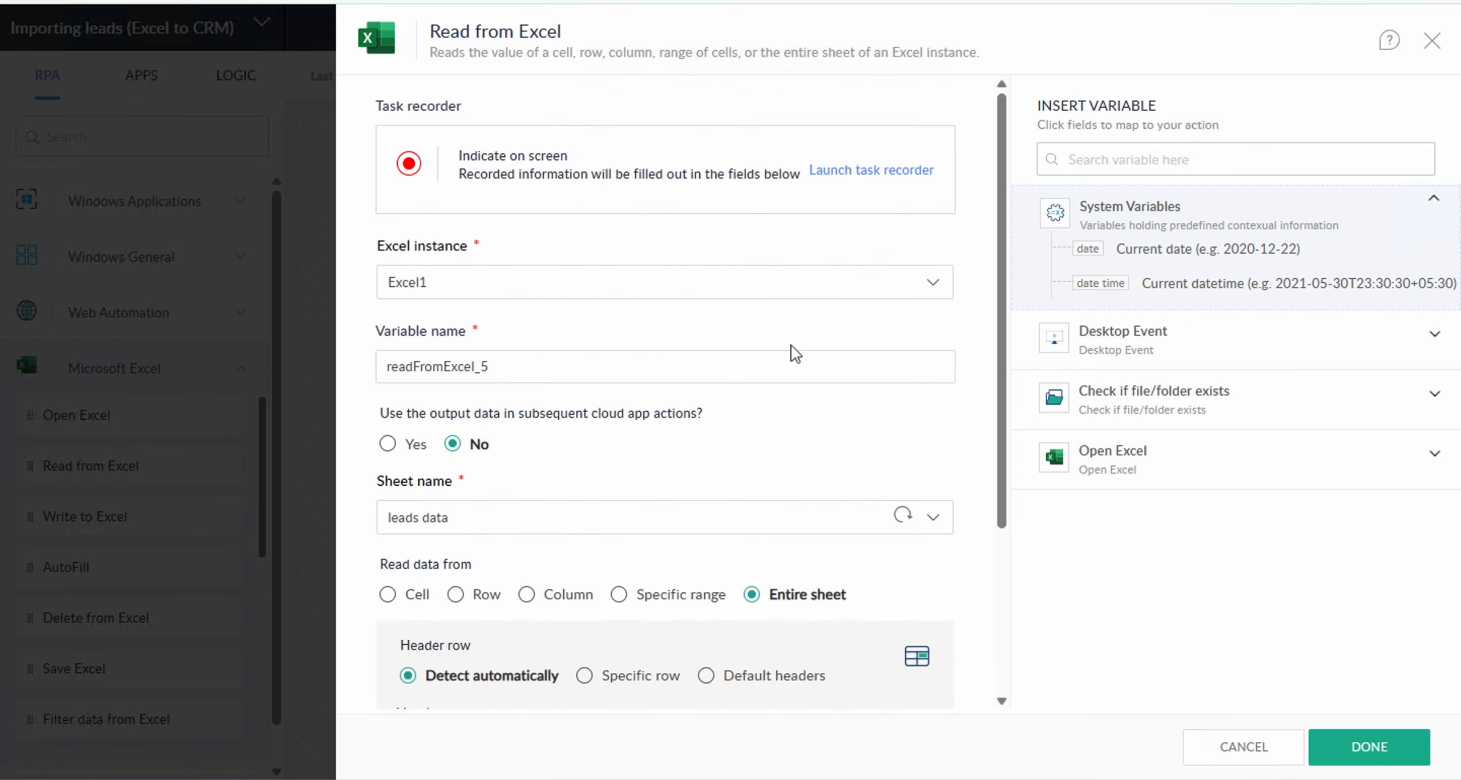
left_click(851, 172)
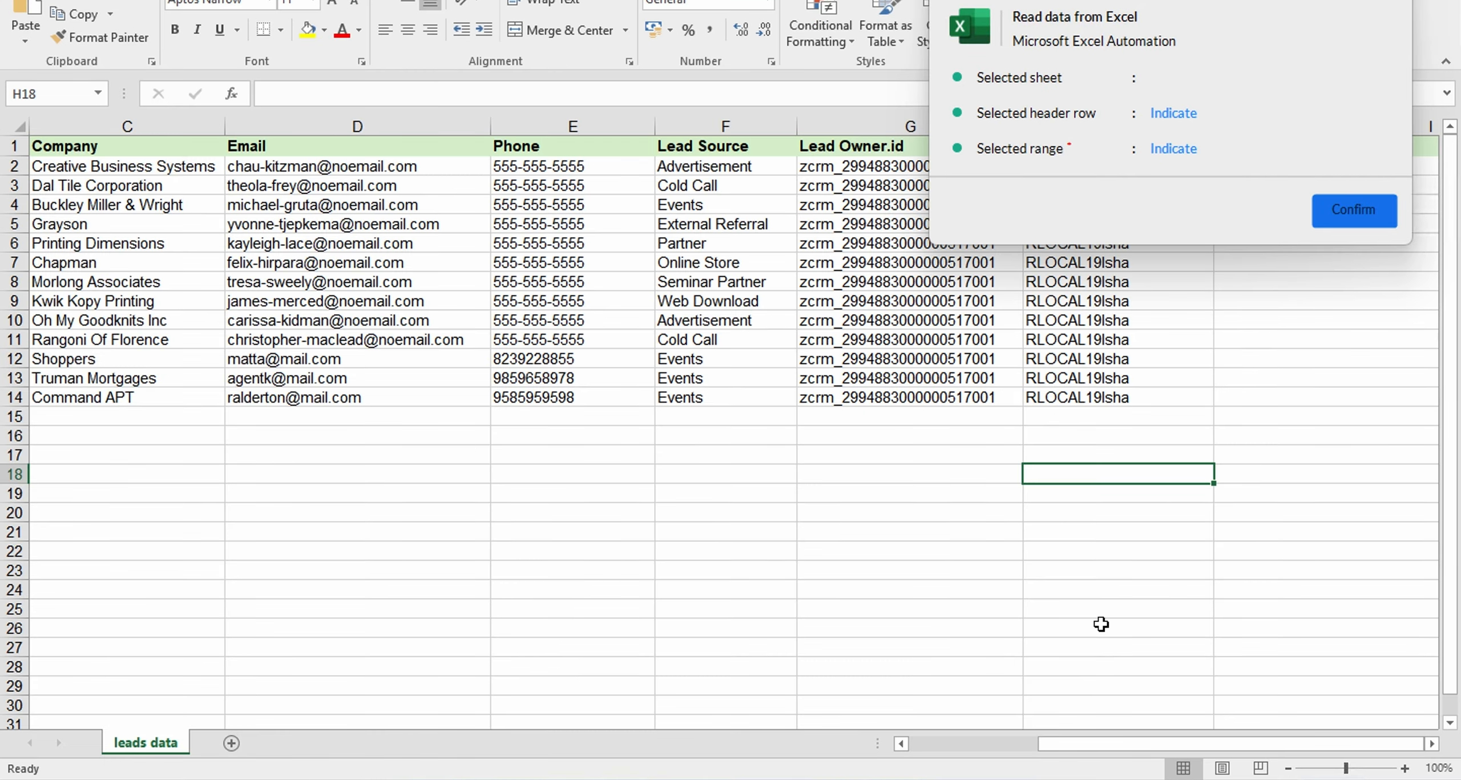
left_click(1163, 117)
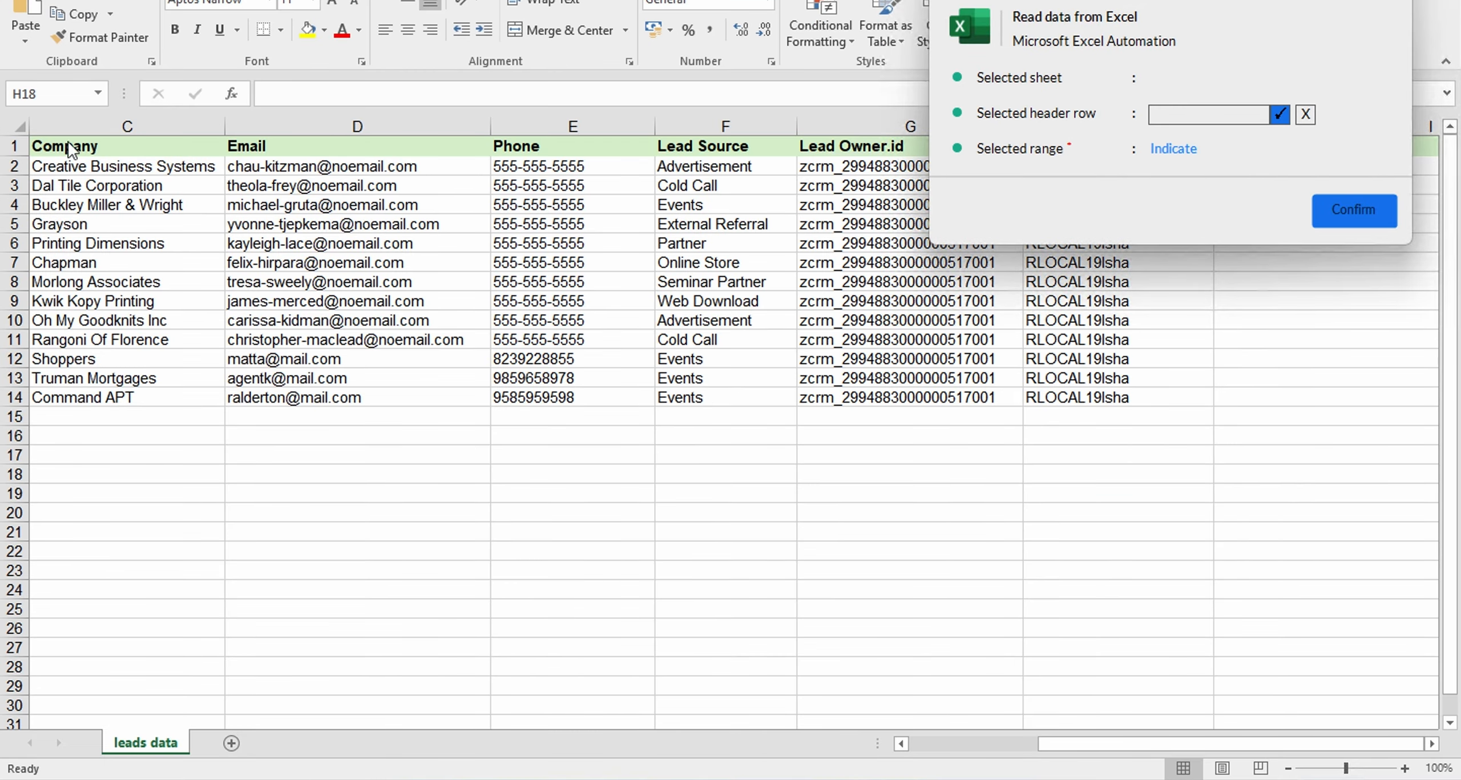
left_click(12, 146)
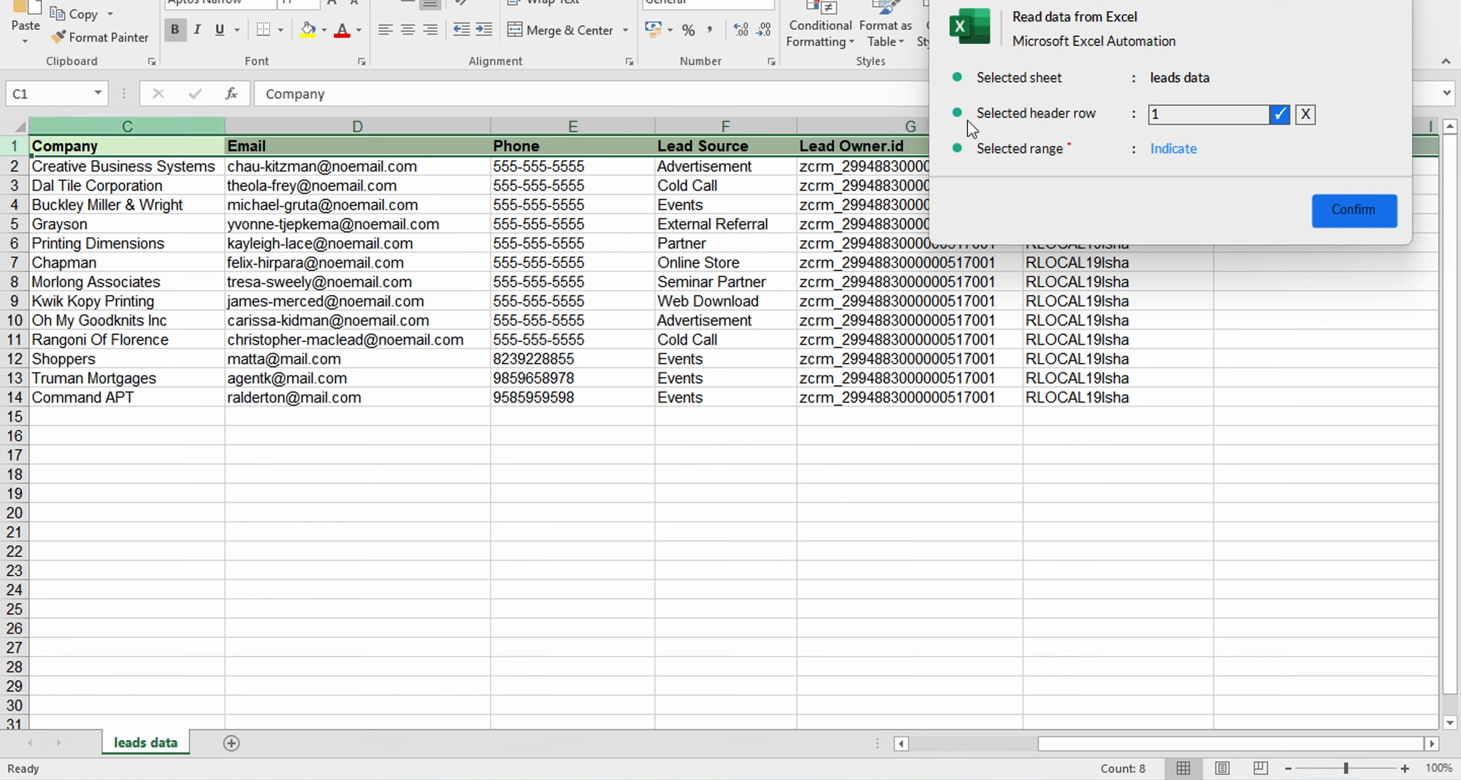
left_click(1278, 114)
Indicate the entire sheet as the range to read, confirm the recording and save the Read from Excel action.
left_click(1172, 149)
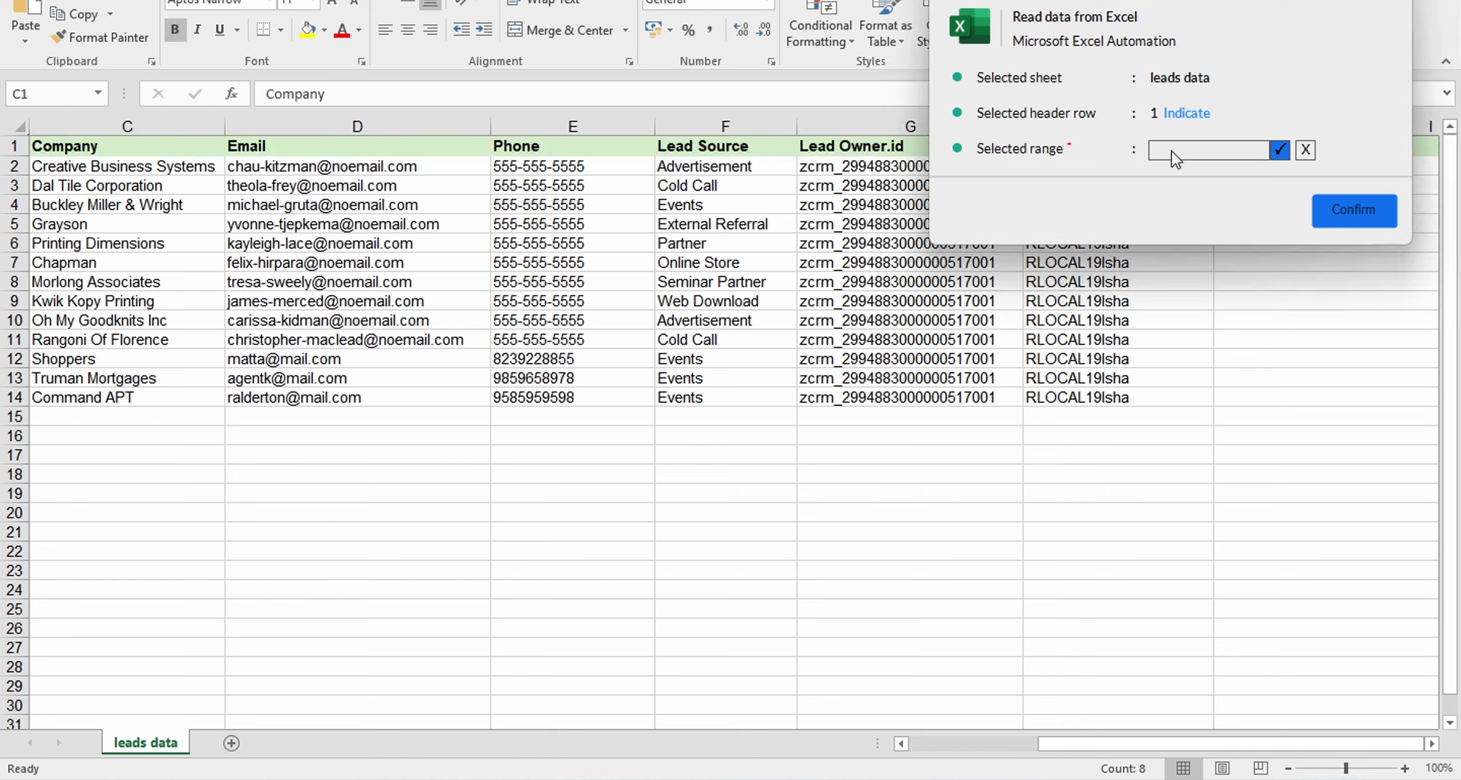
left_click(20, 126)
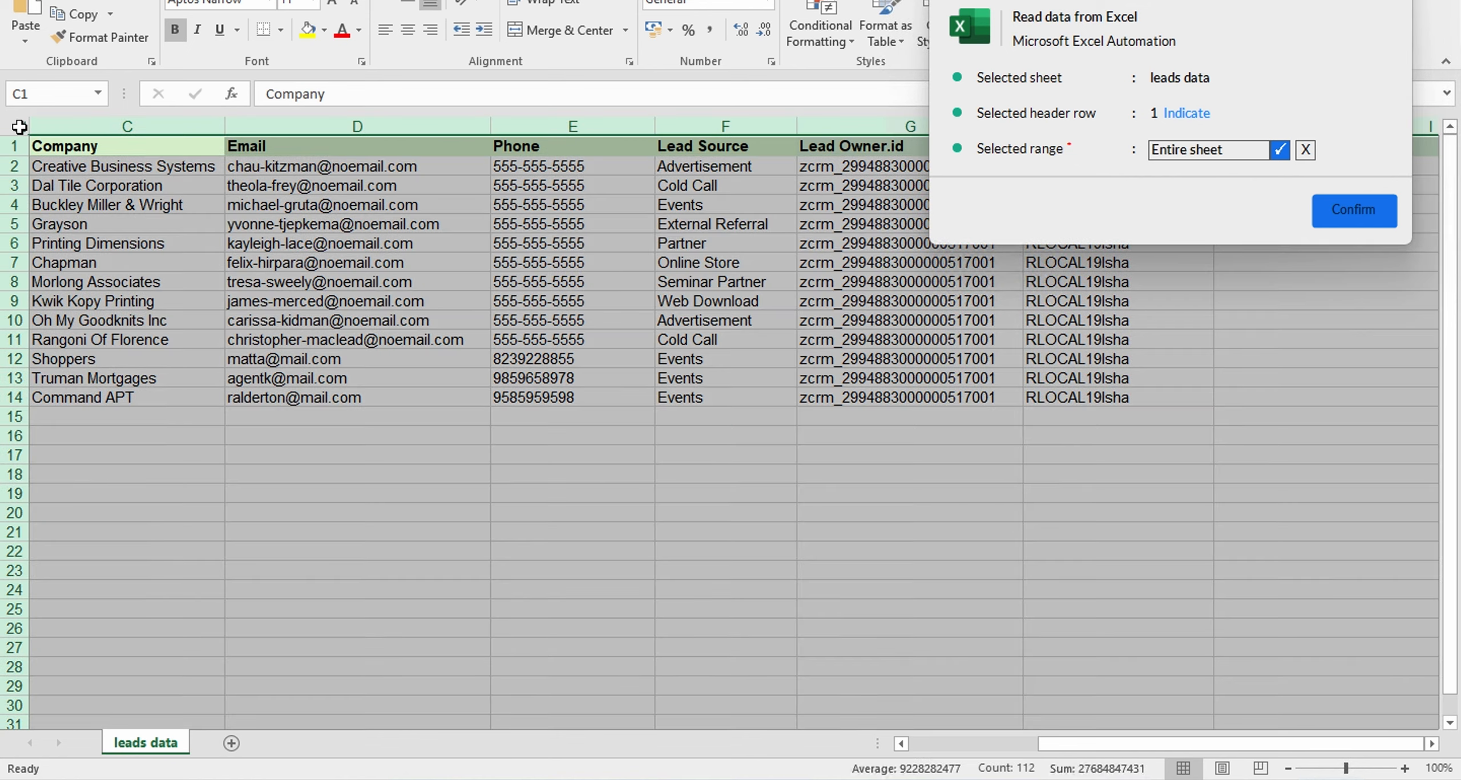
left_click(1278, 149)
left_click(1338, 210)
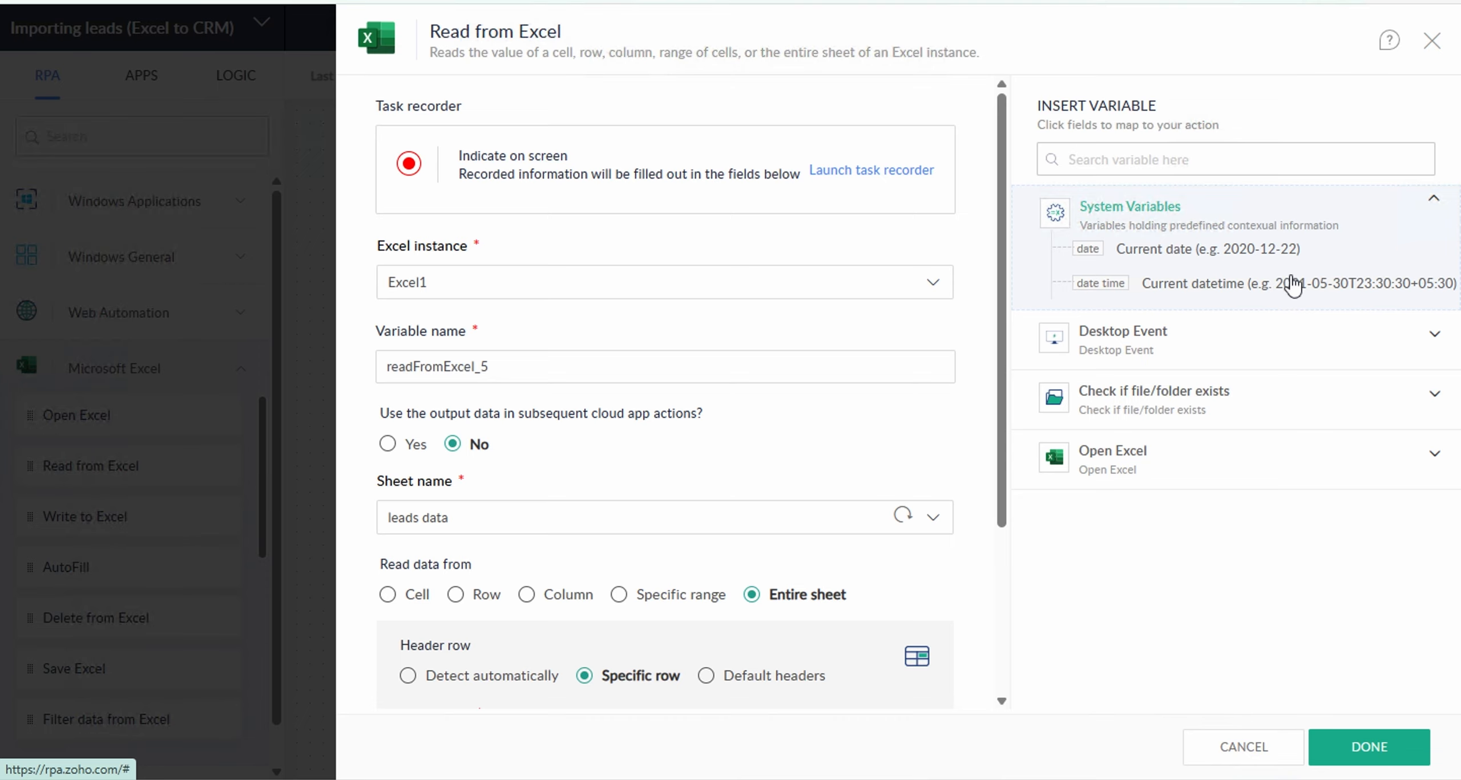
scroll(887, 635, "down", 3)
scroll(887, 635, "down", 2)
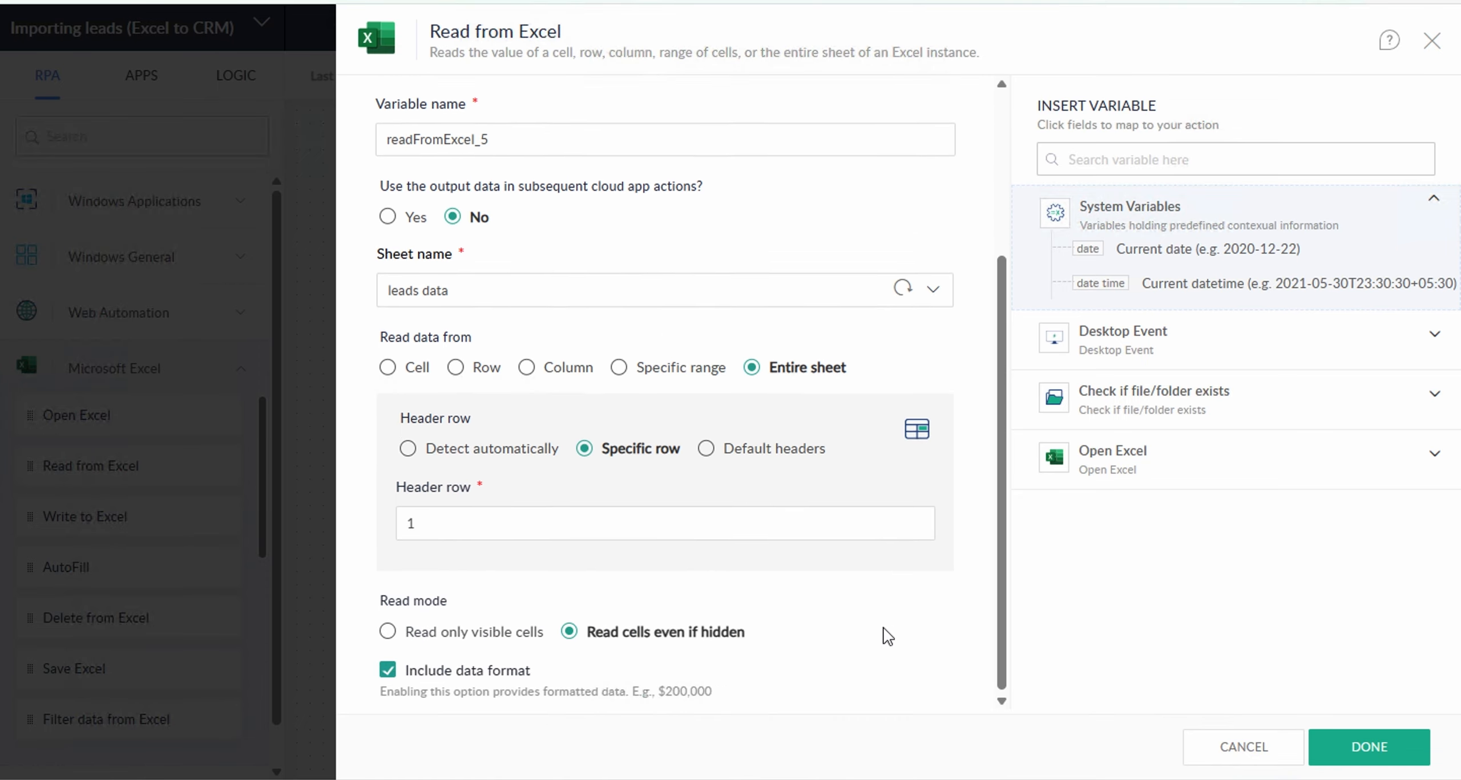
left_click(1368, 748)
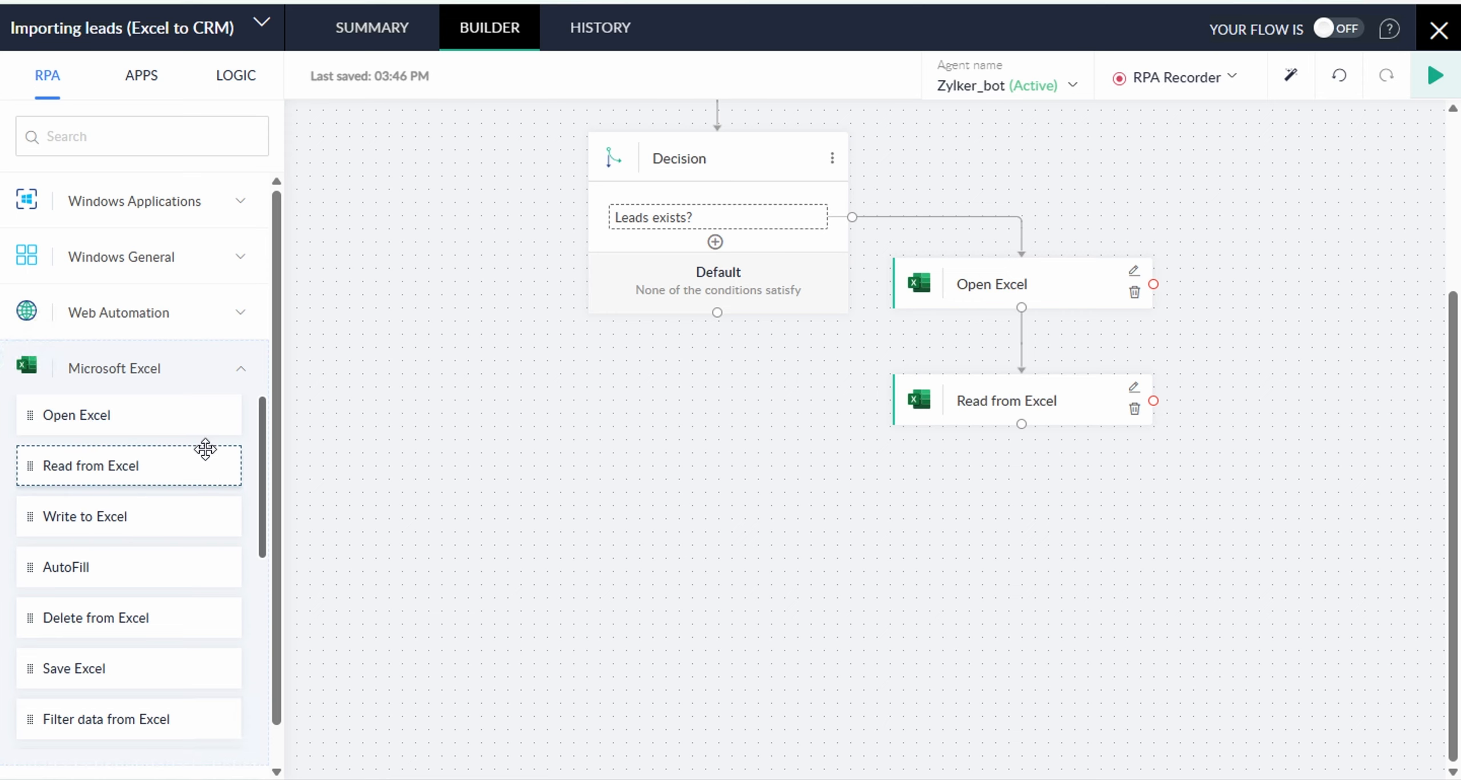
Add a Filter data from Excel action below Read from Excel and choose "leads data" as its sheet.
scroll(202, 447, "down", 1)
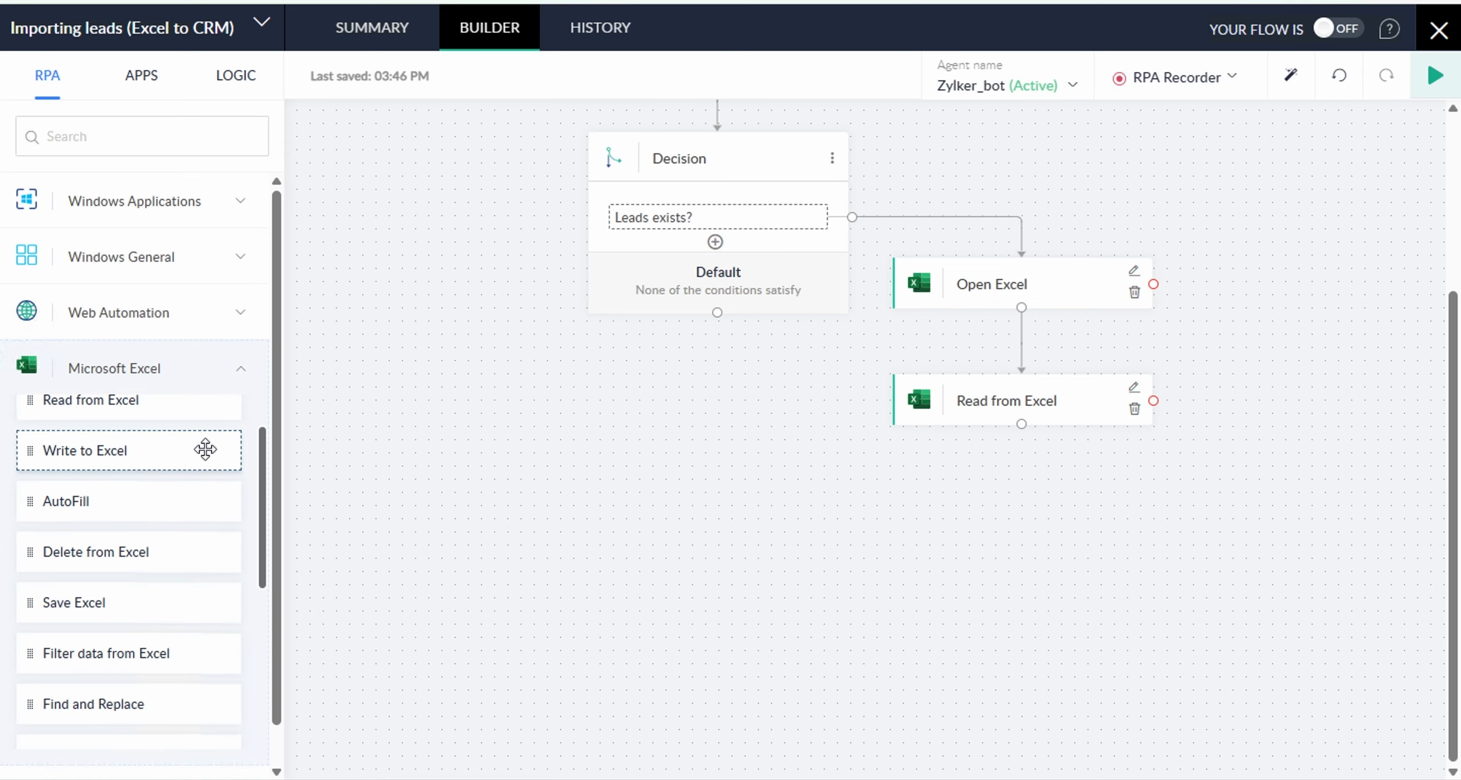
scroll(192, 479, "down", 1)
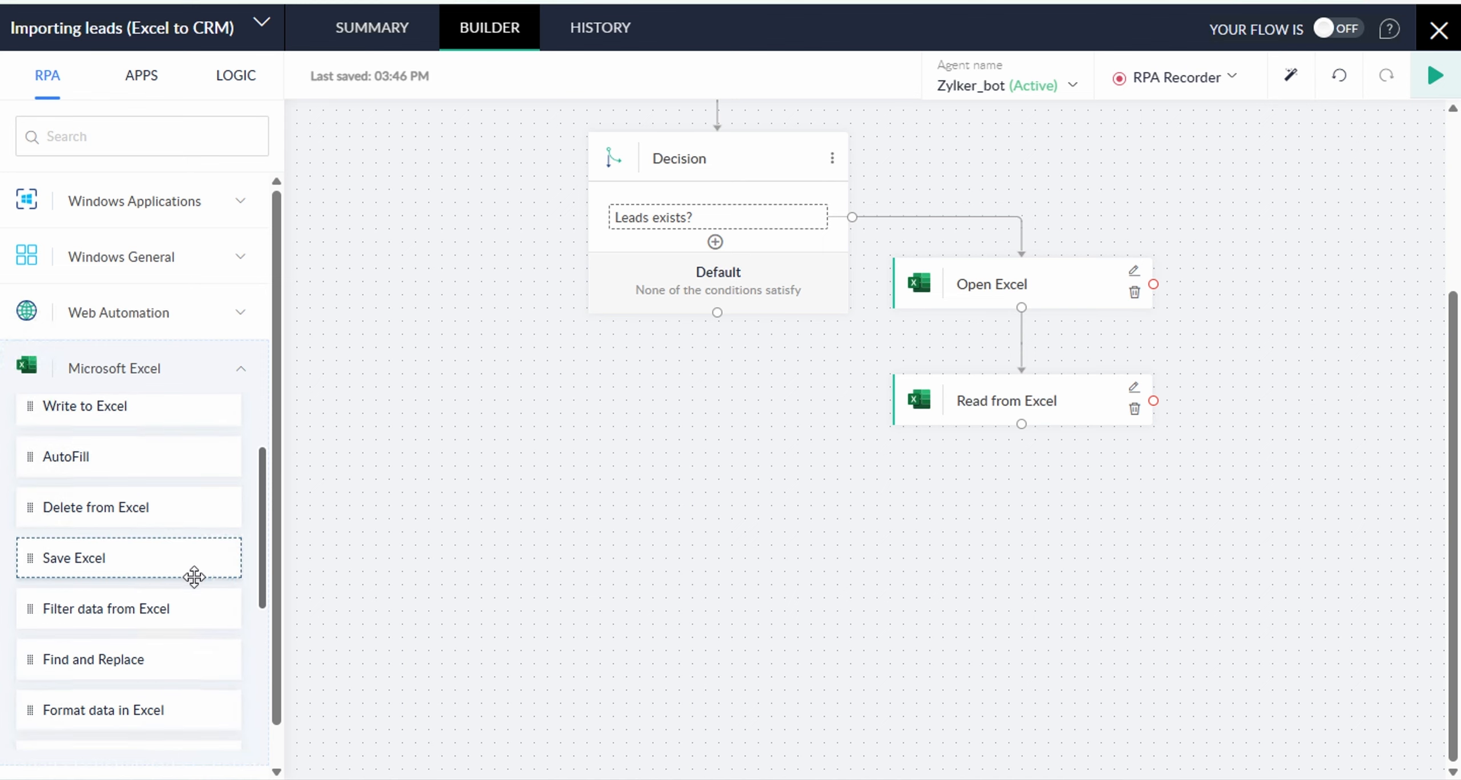
left_click_drag(192, 594, 916, 525)
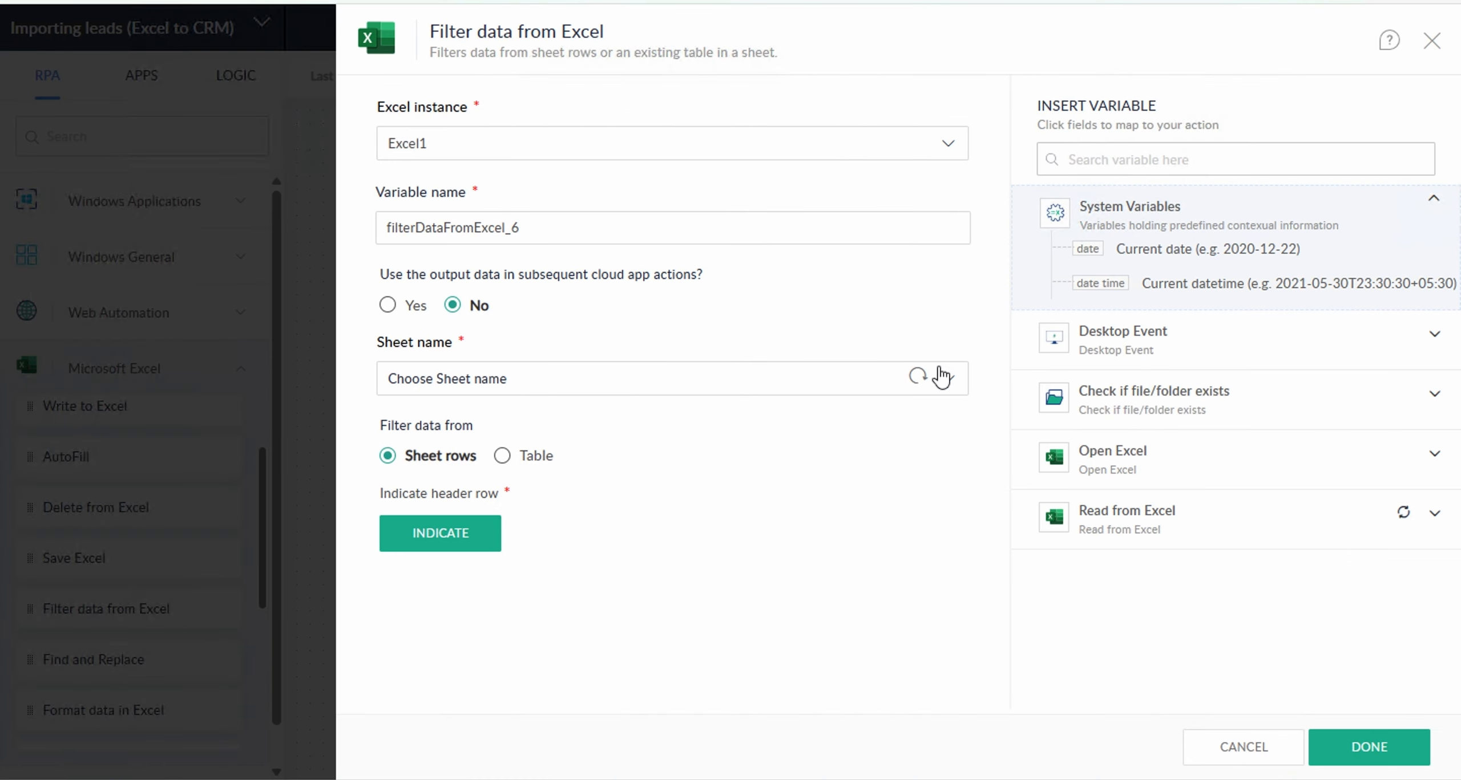
left_click(917, 376)
left_click(835, 393)
left_click(802, 421)
Indicate row 1 of the Leads_2024_11_20 workbook as the header row for the filter action and confirm it.
left_click(485, 541)
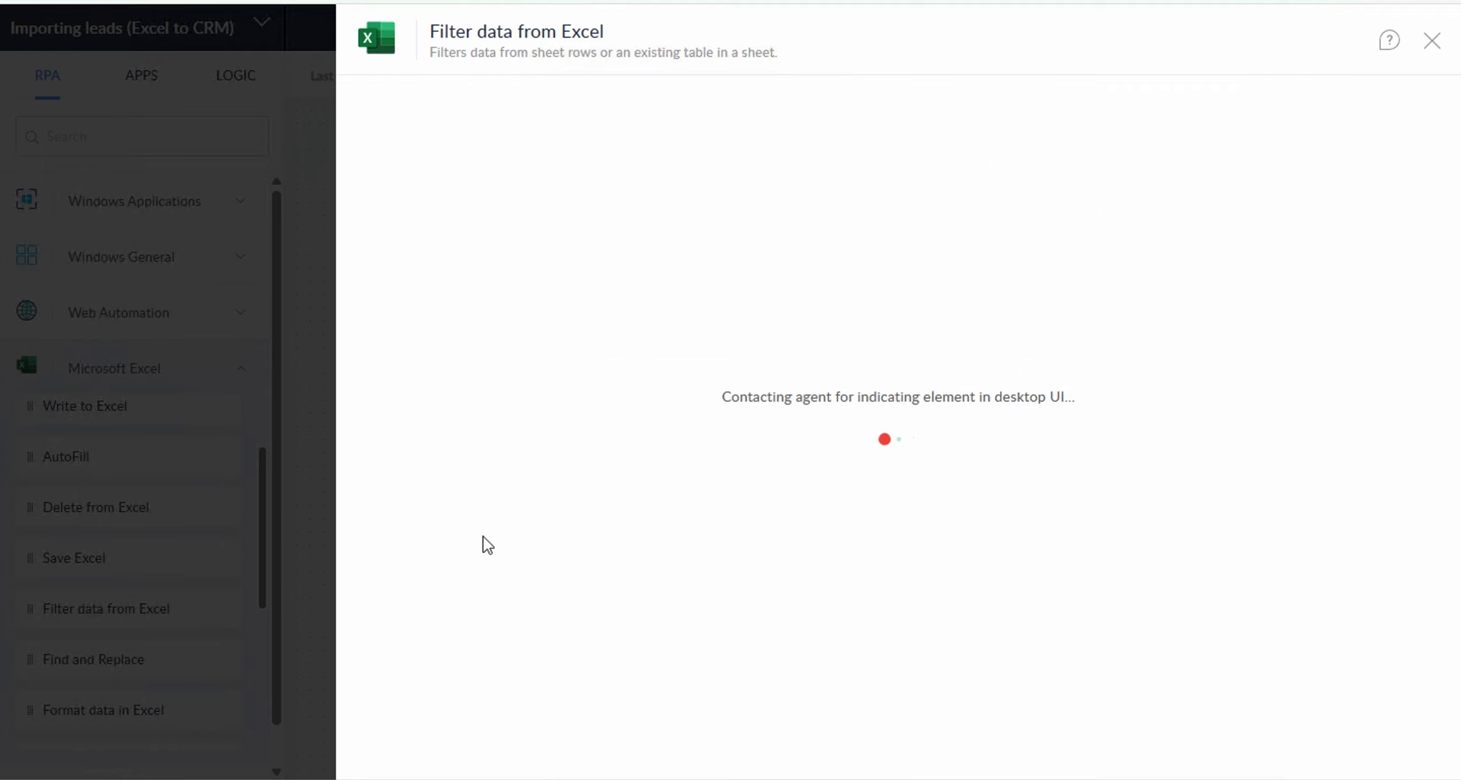
mouse_move(1120, 733)
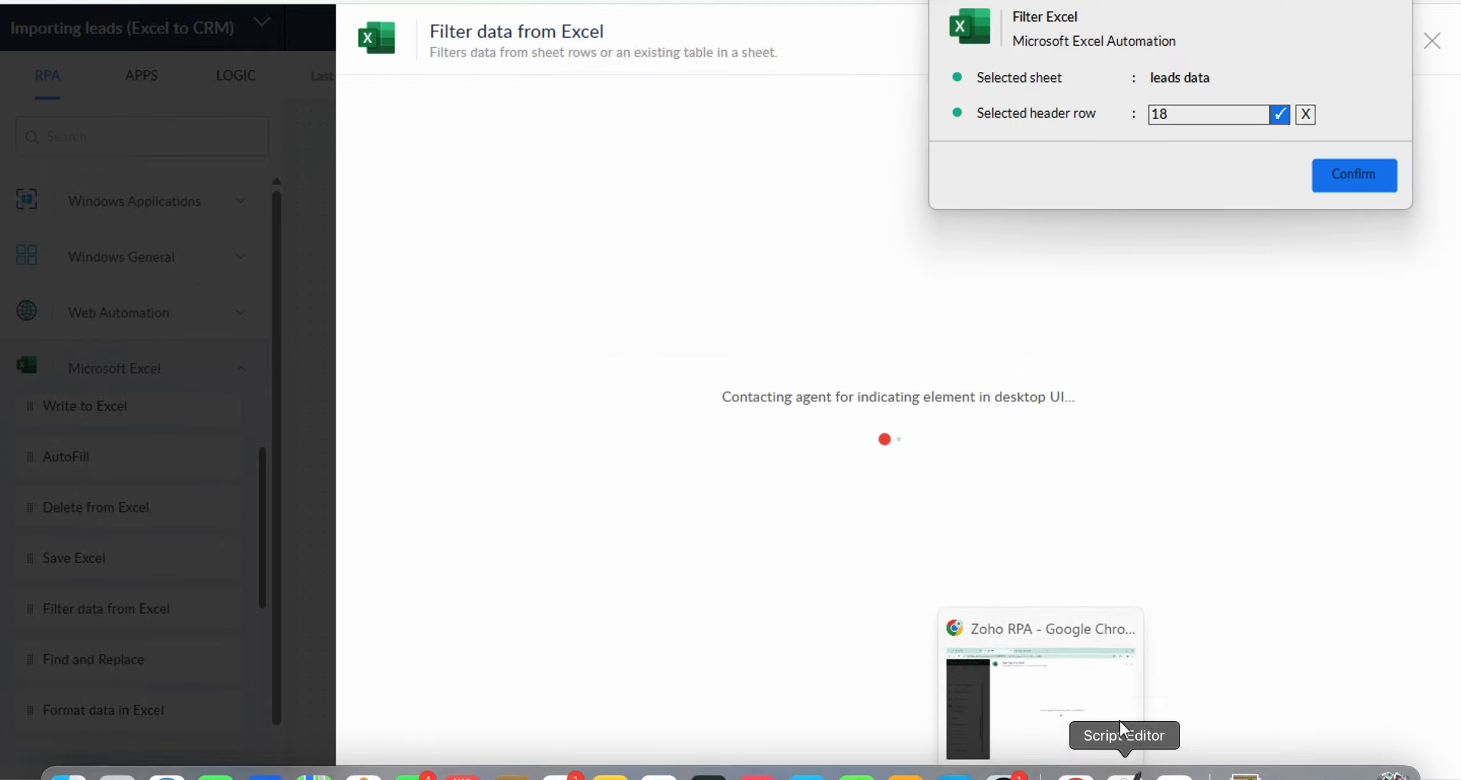
left_click(1113, 666)
mouse_move(1132, 776)
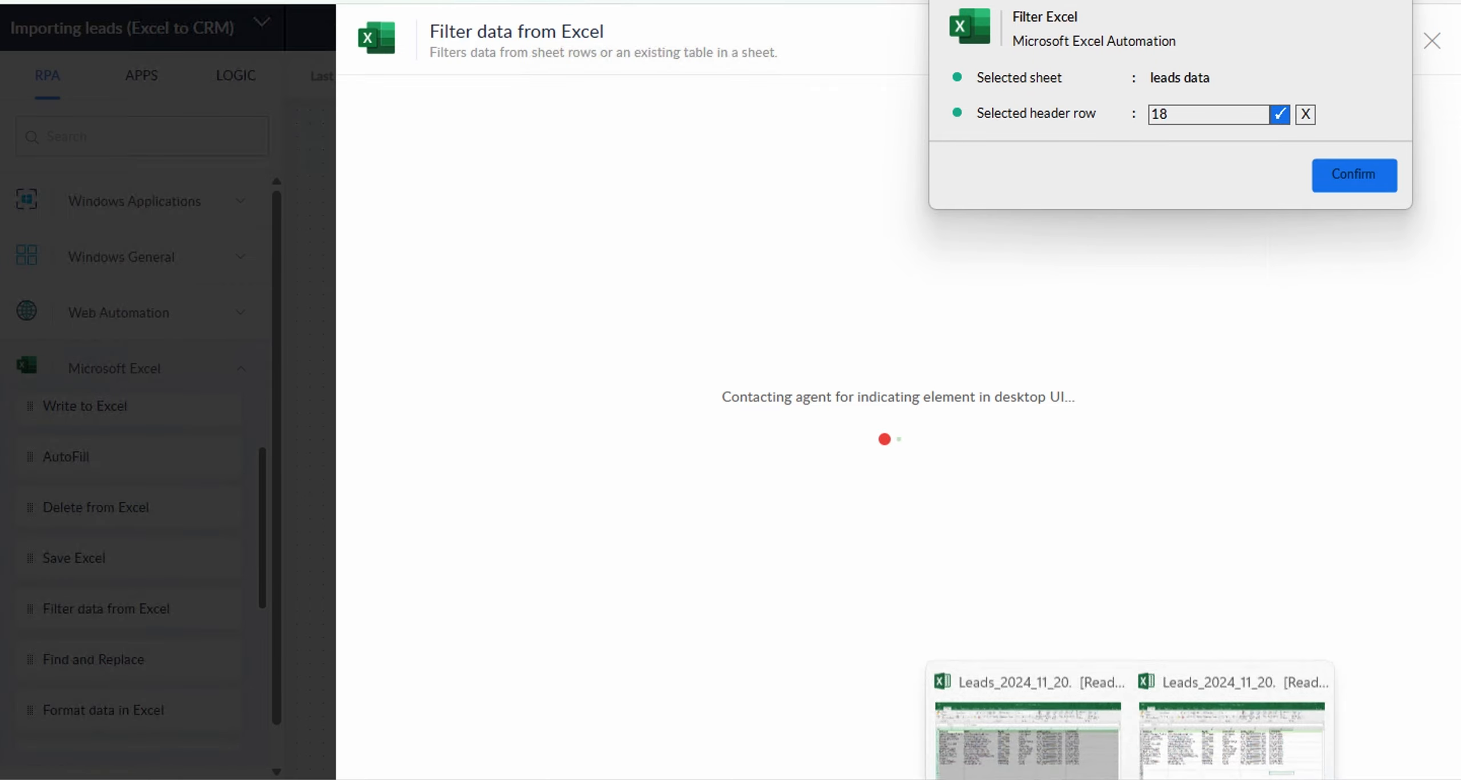
left_click(1191, 685)
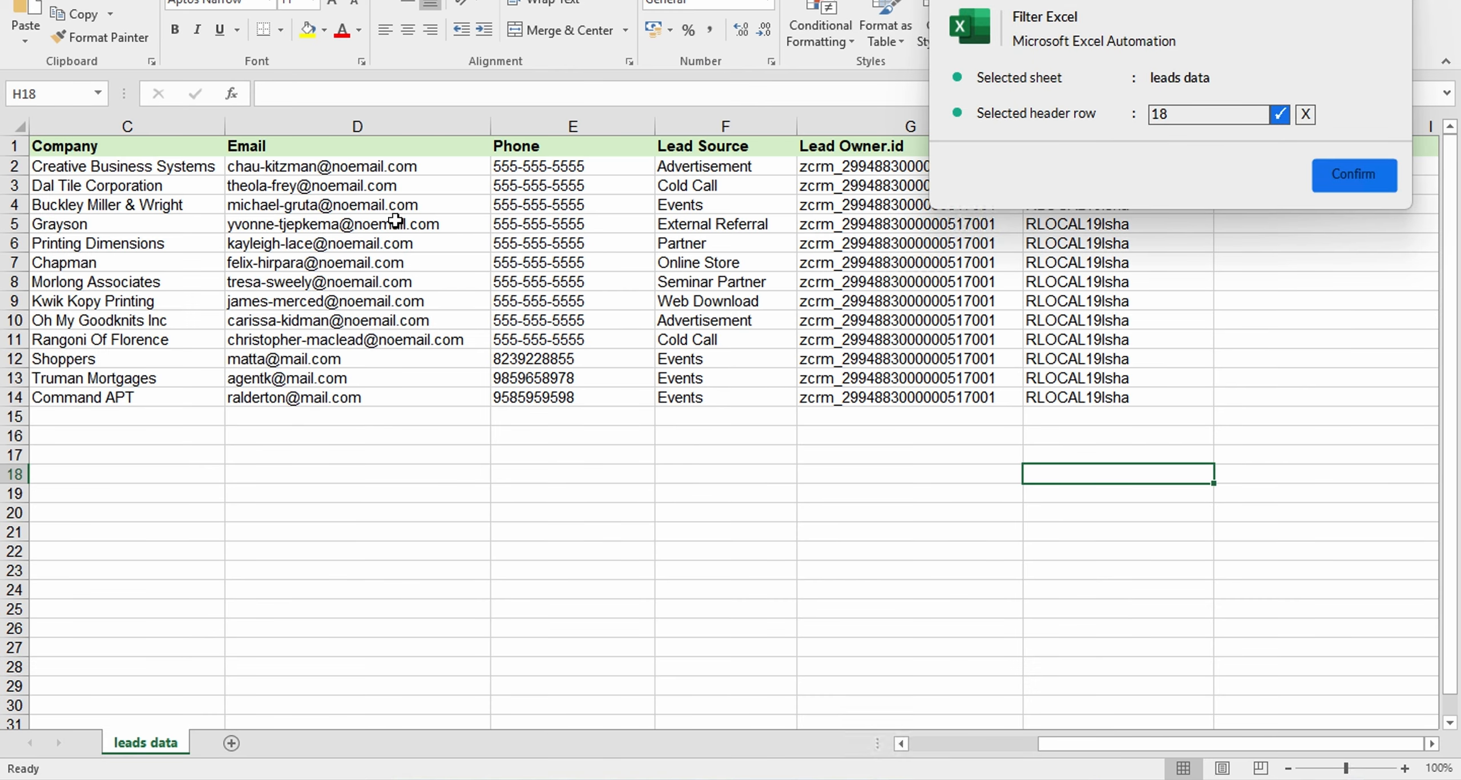
left_click(13, 146)
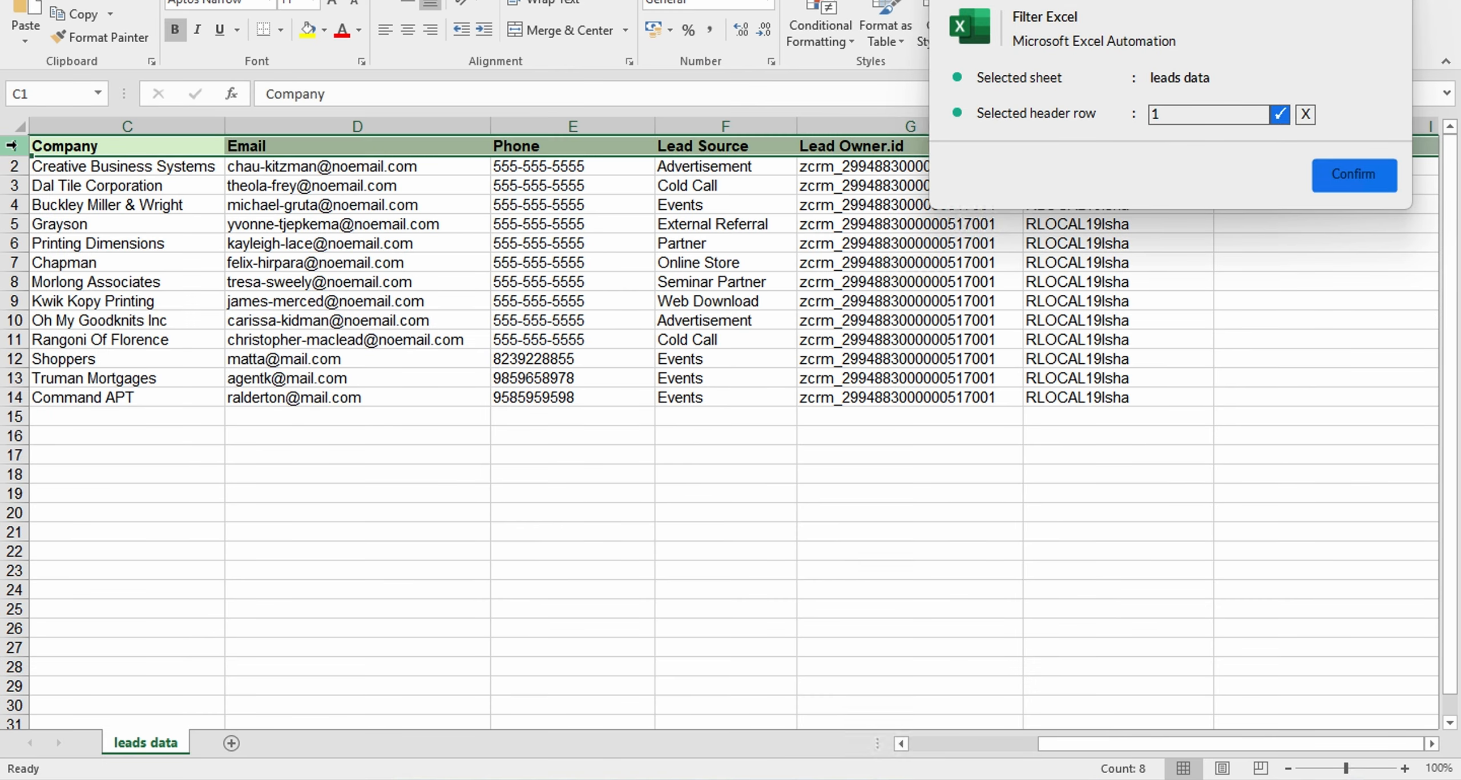
left_click(1280, 113)
left_click(1344, 174)
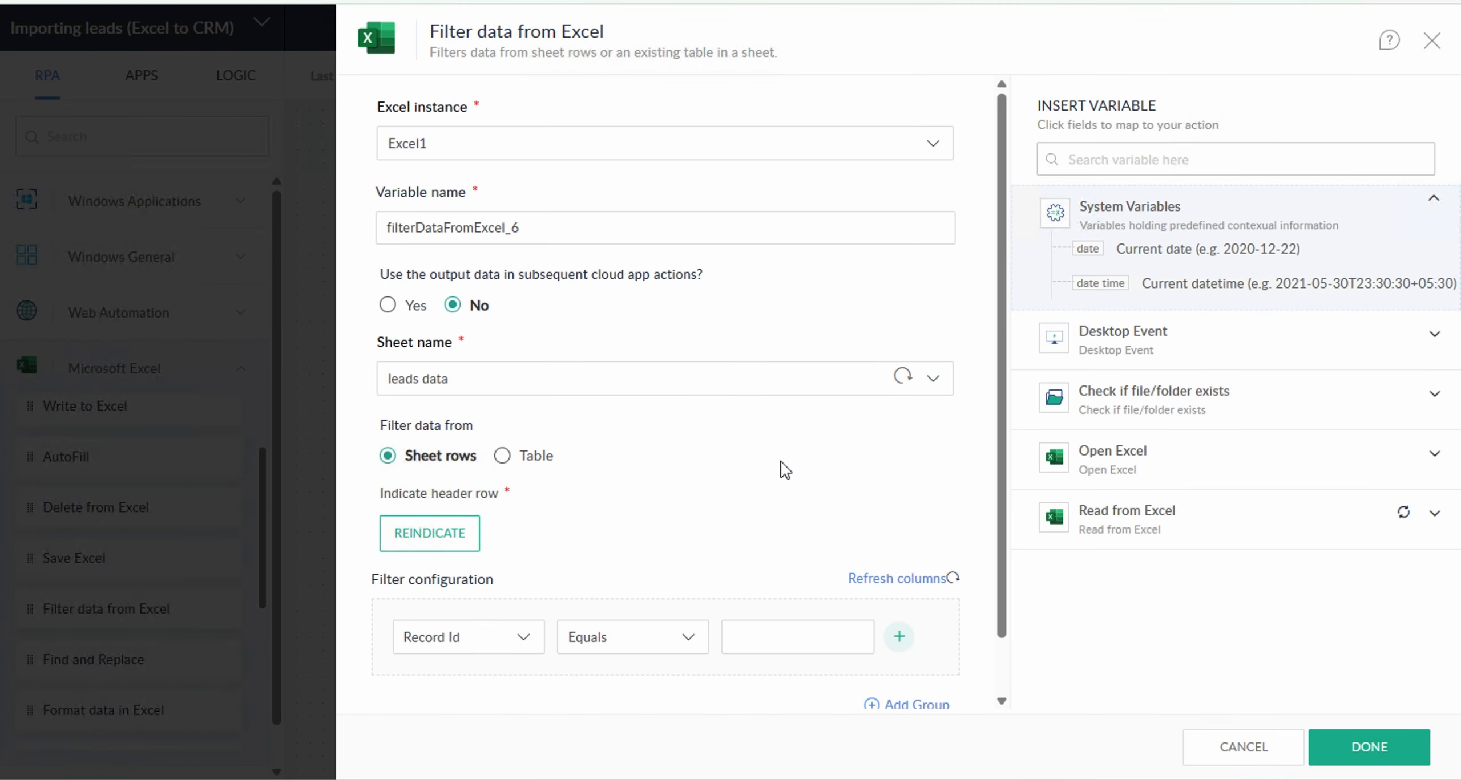
Configure the filter as Lead Source equals Events and save the Filter data from Excel action.
scroll(781, 462, "down", 1)
left_click(516, 576)
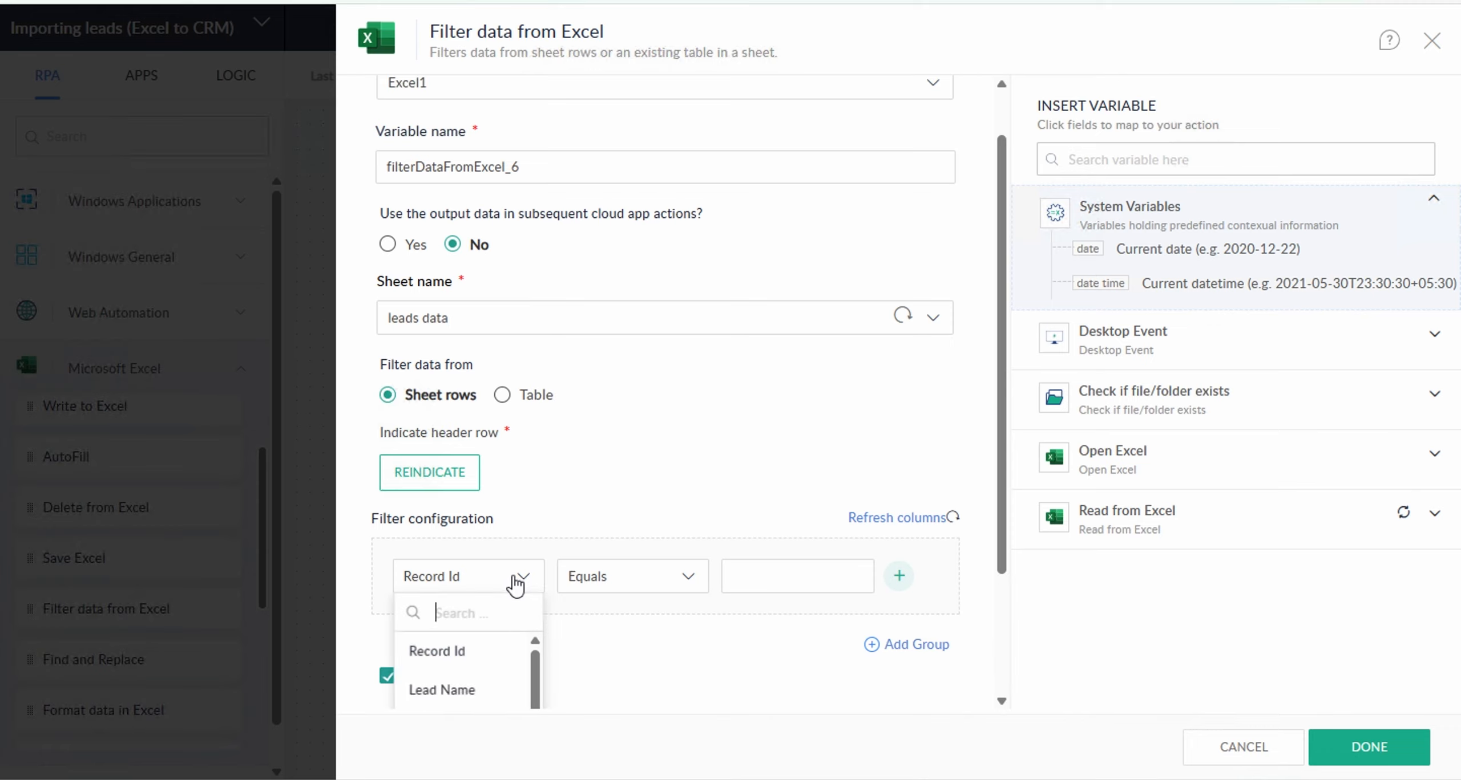
scroll(498, 674, "down", 1)
scroll(498, 673, "down", 3)
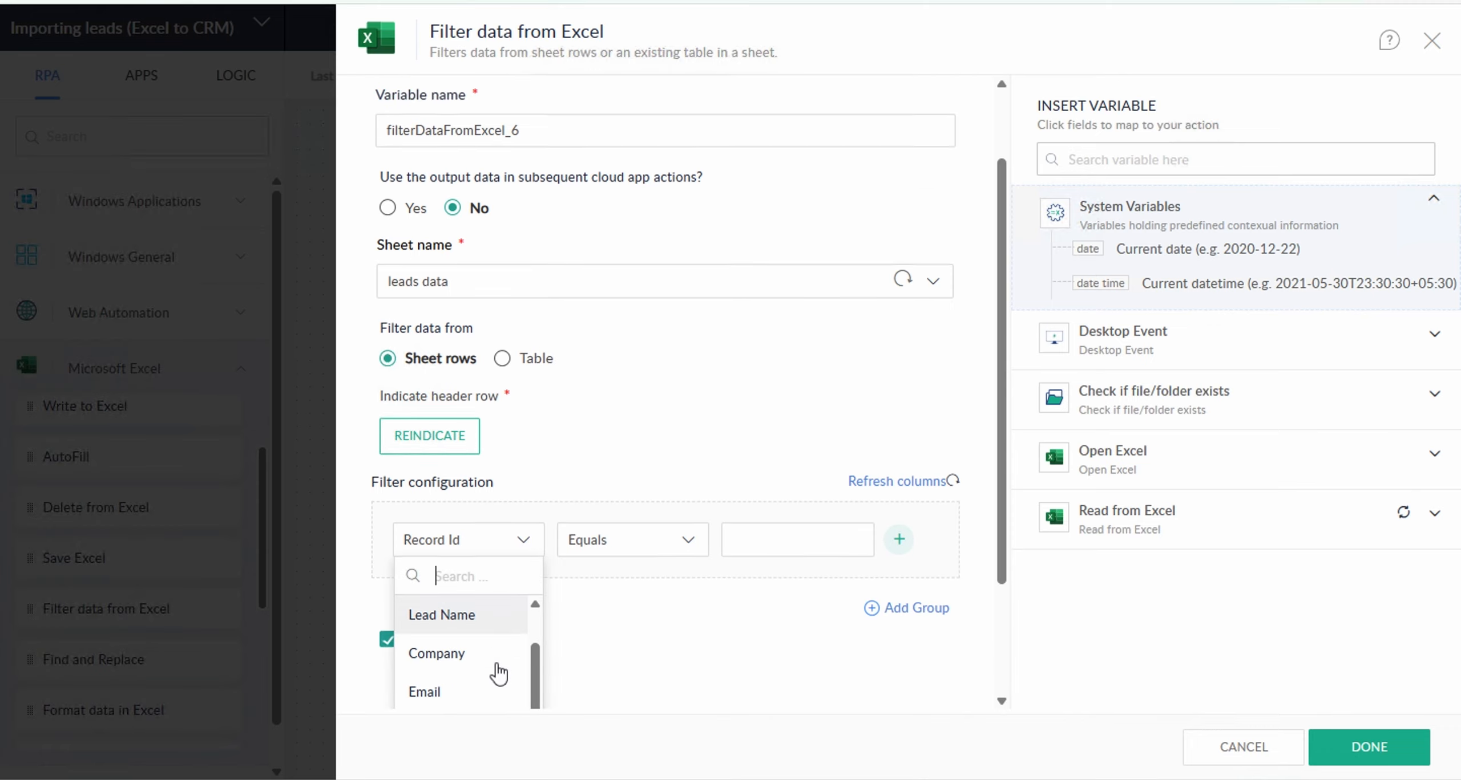
left_click(479, 644)
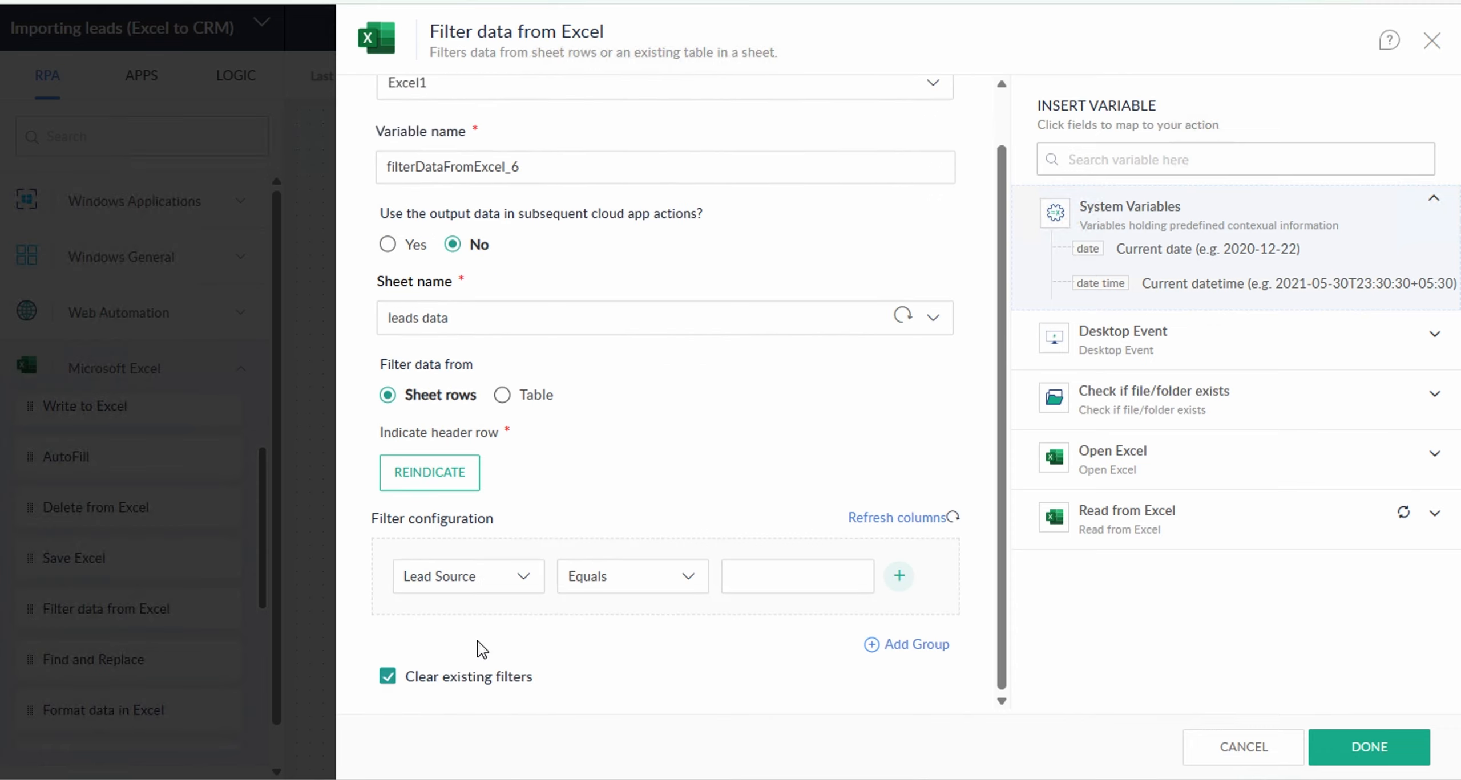
left_click(784, 577)
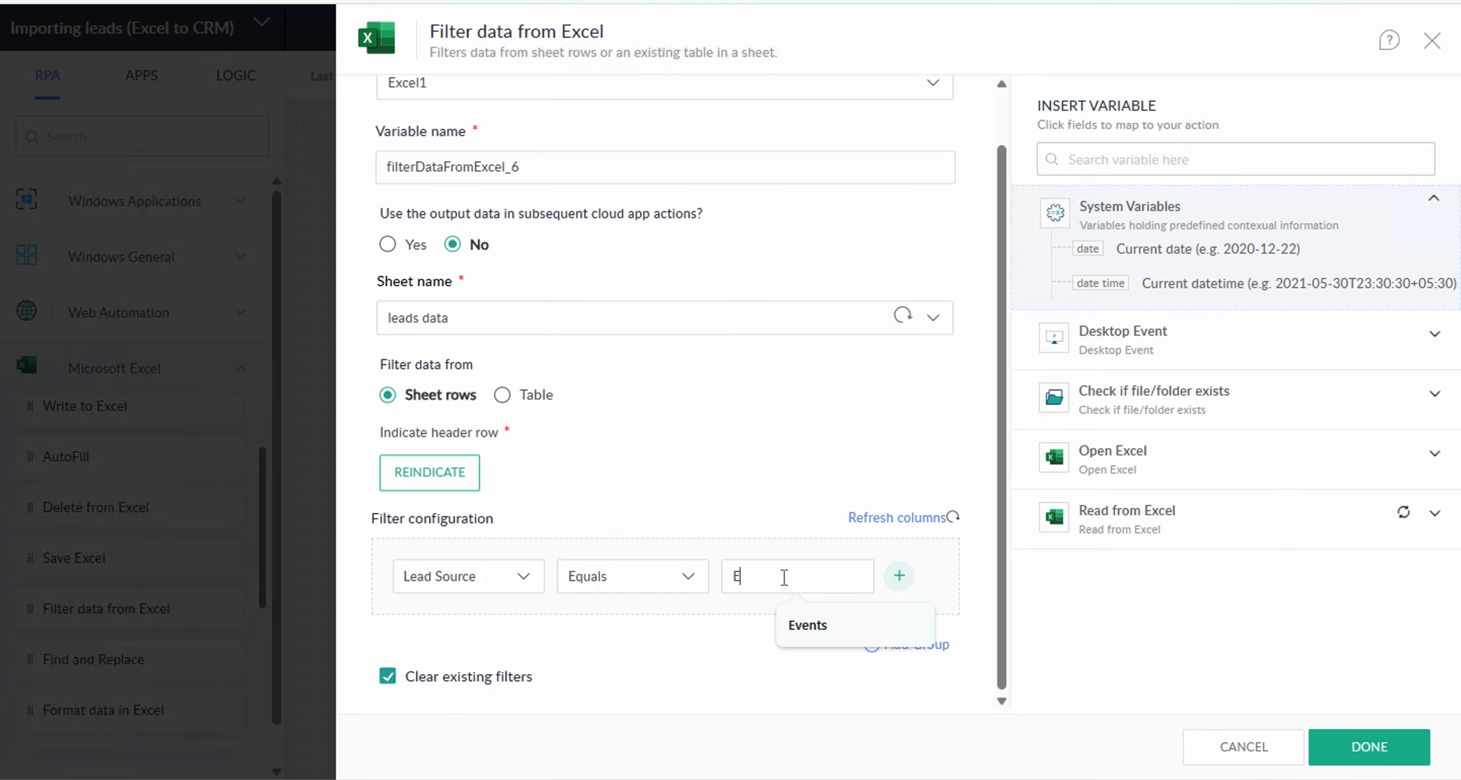
type("Events")
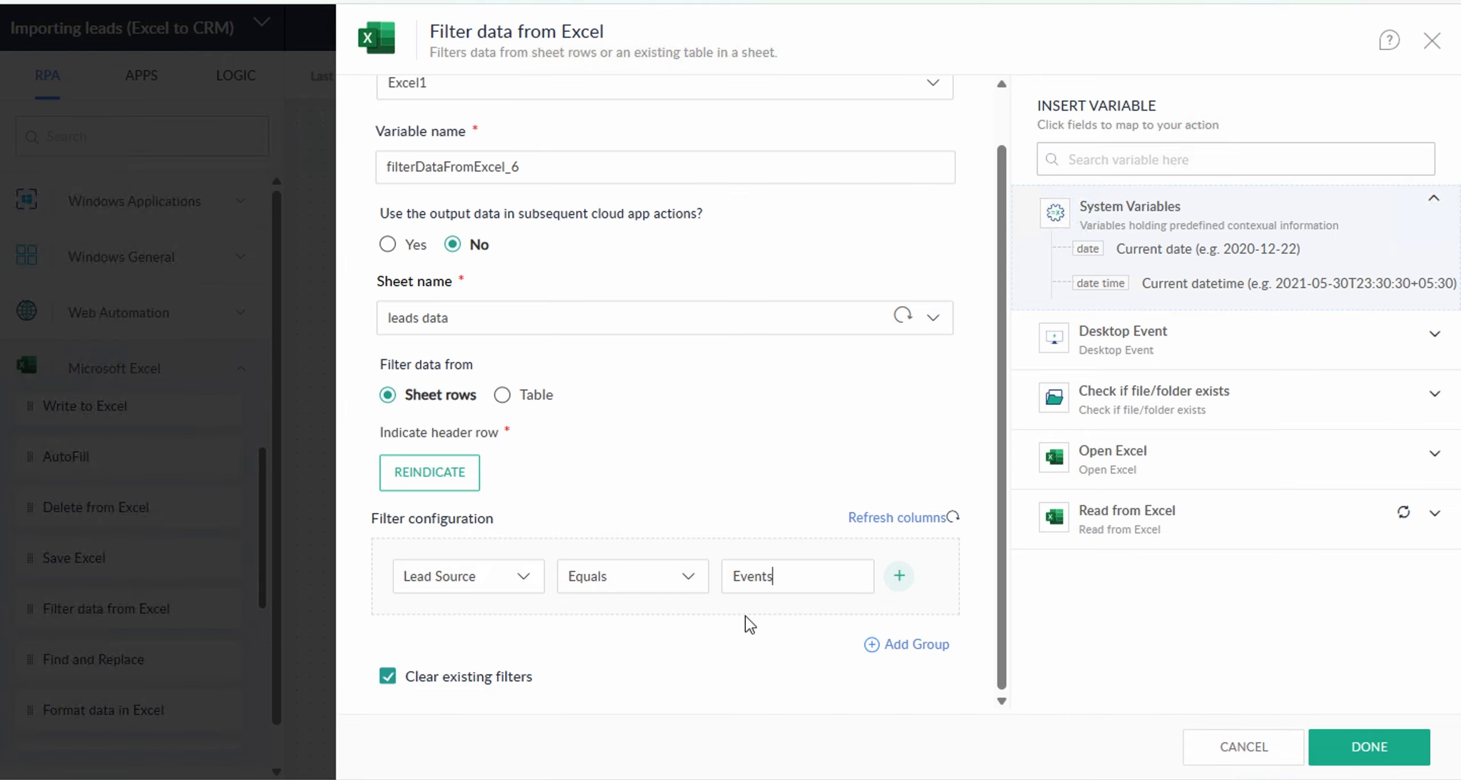
left_click(1351, 751)
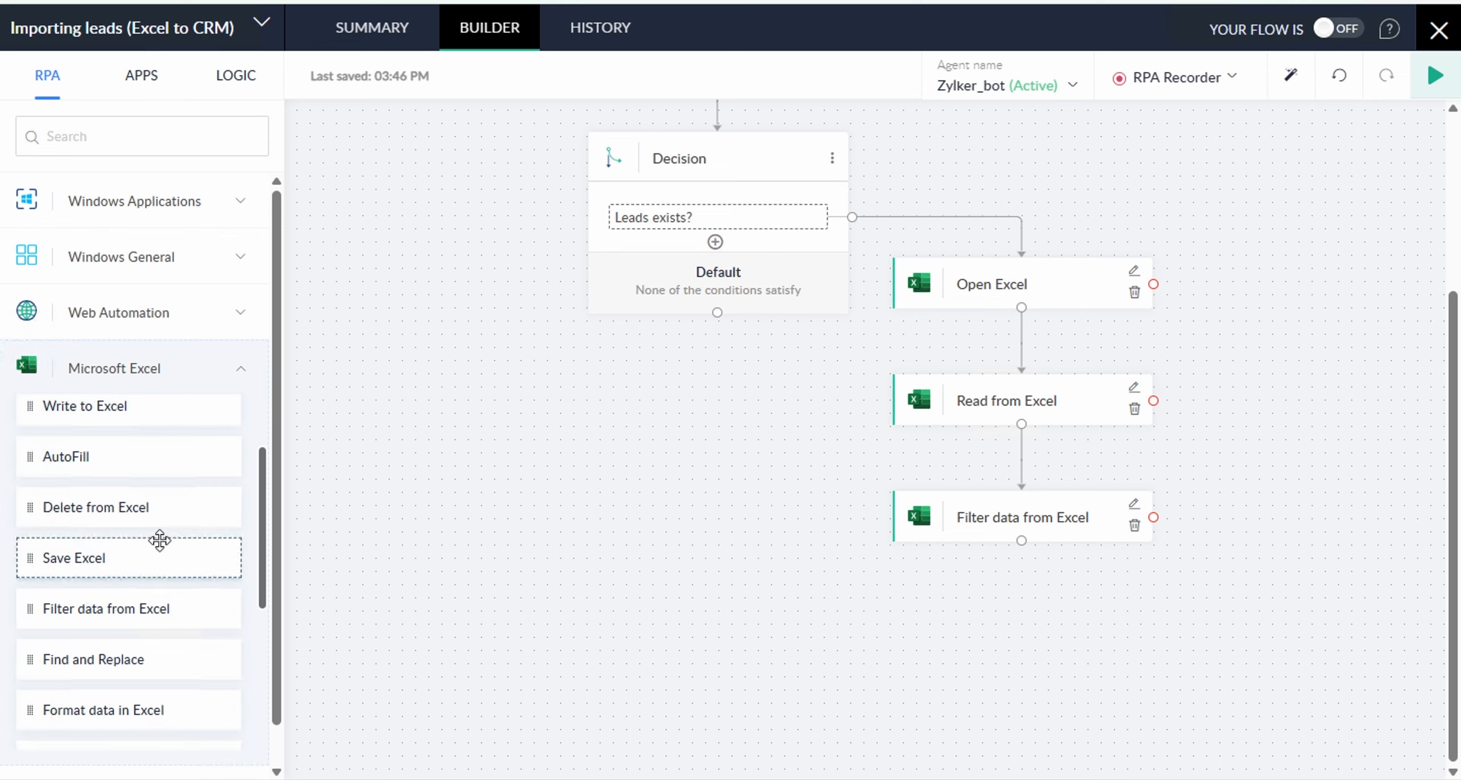
Add an Open Excel action below Filter data from Excel, set its file to Vendor_leads_master from the Filtered Data folder, and save it.
scroll(160, 540, "up", 2)
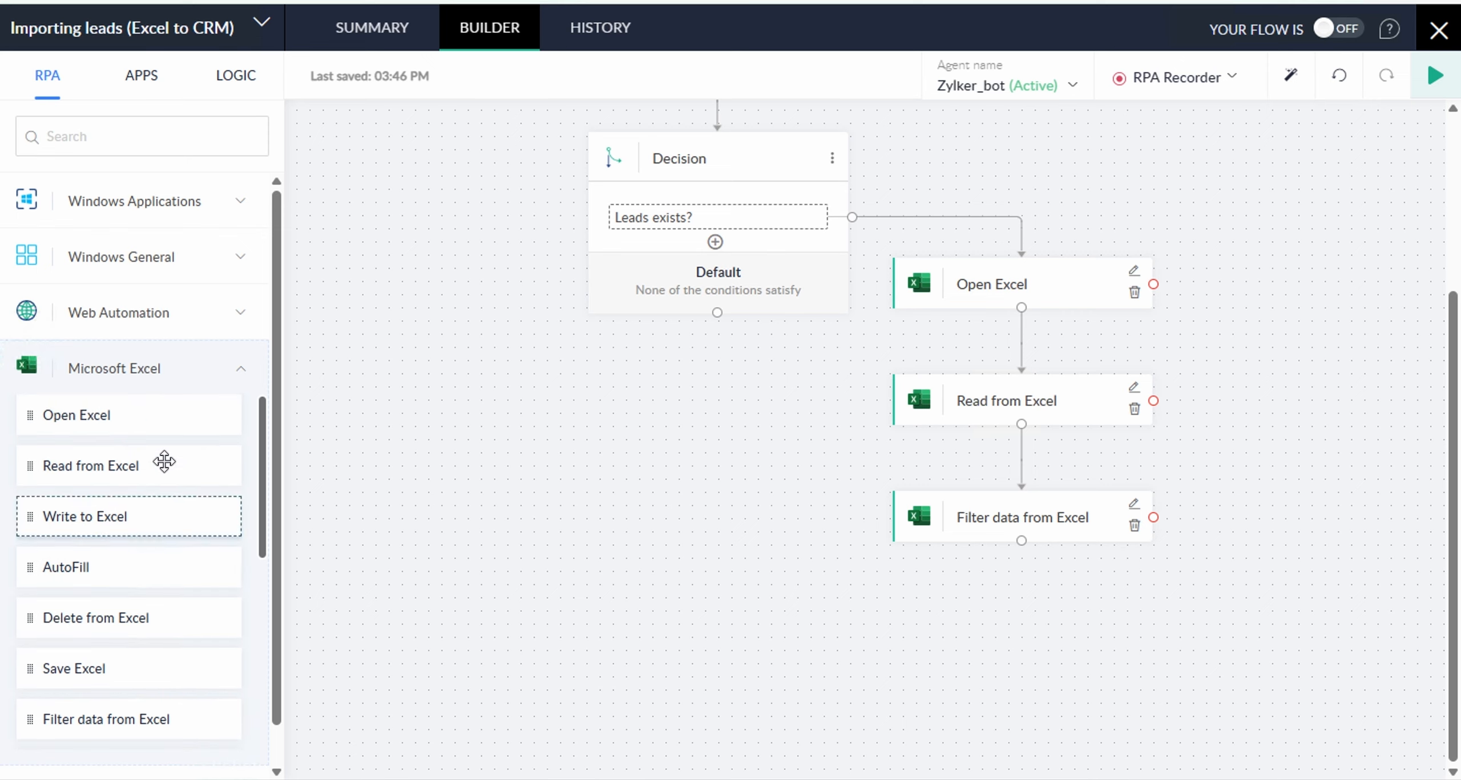
left_click_drag(164, 423, 974, 596)
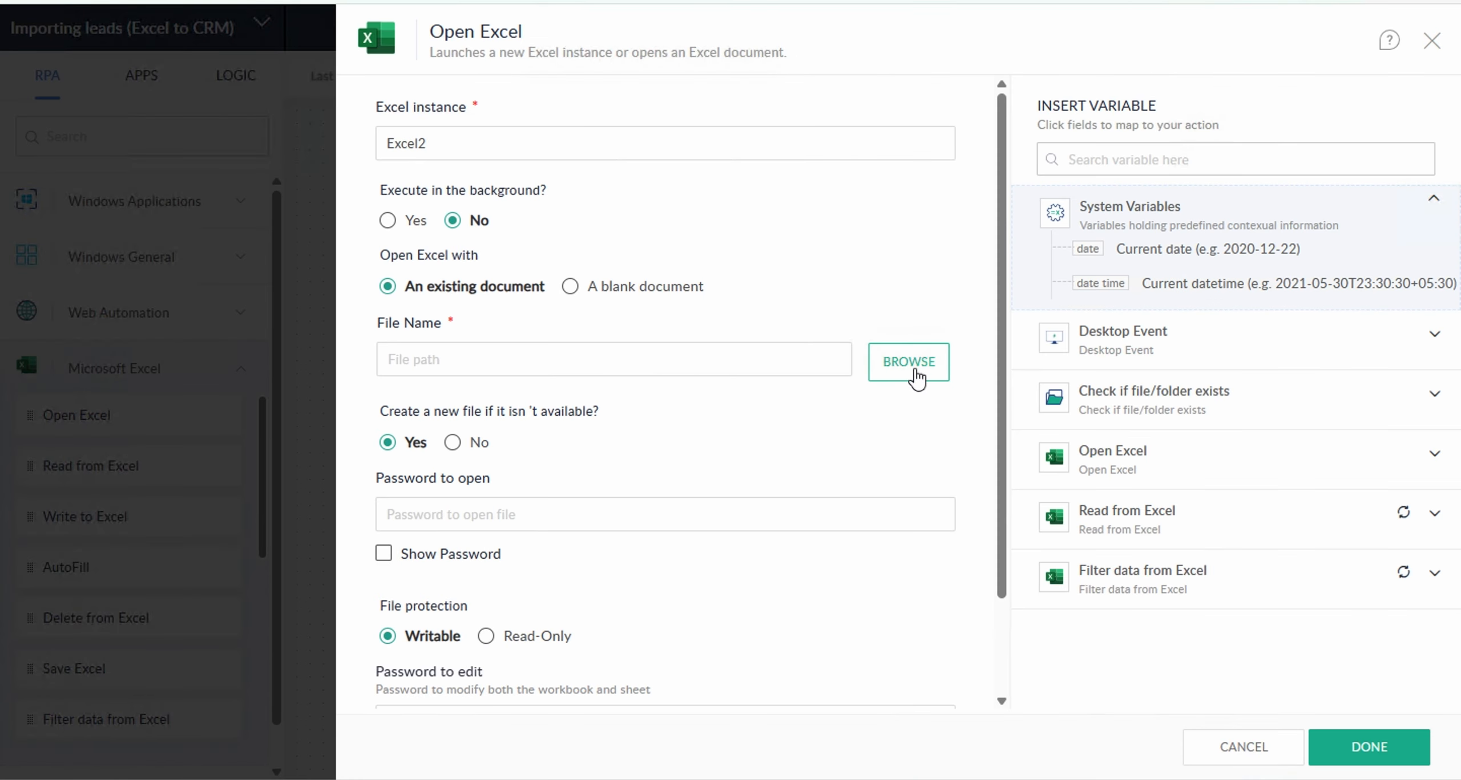
left_click(906, 372)
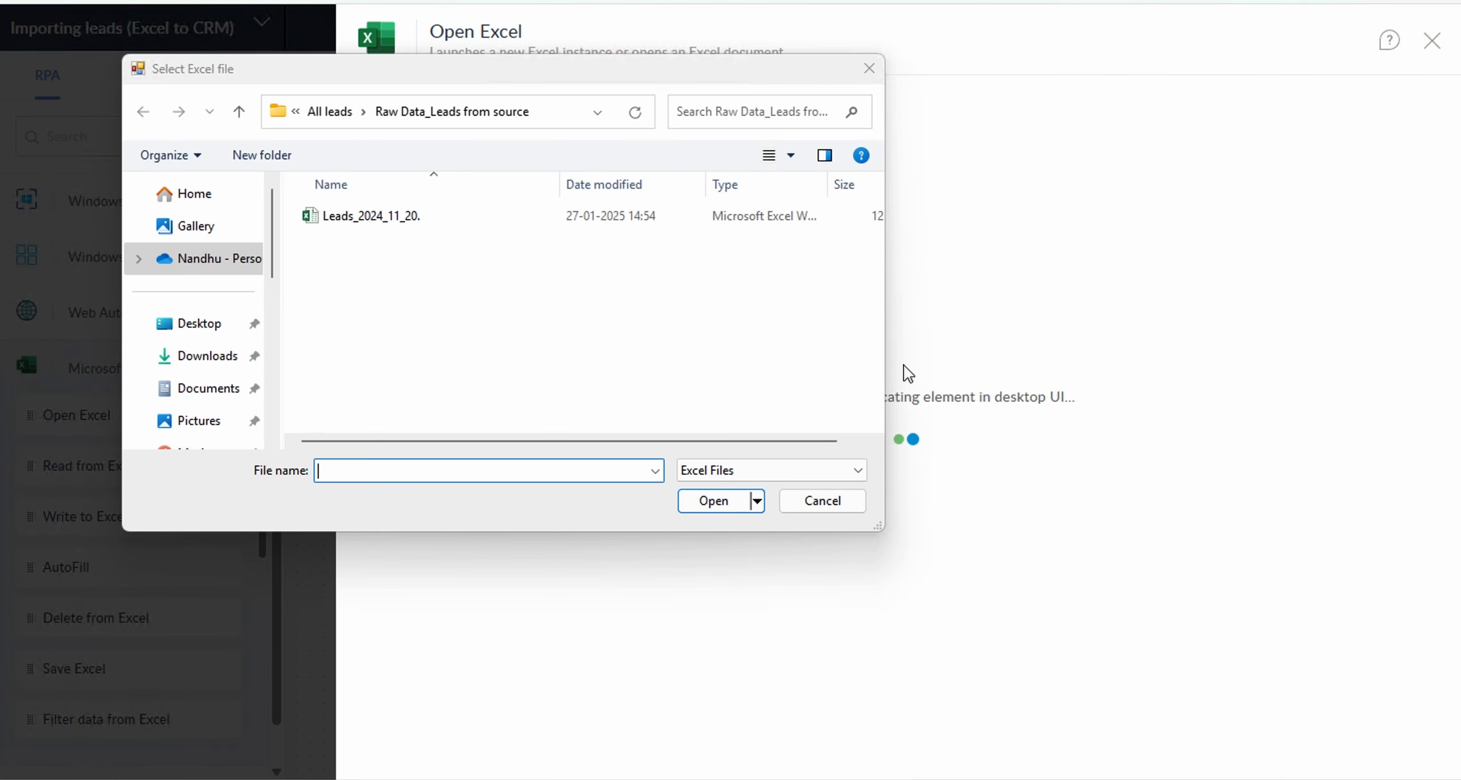
left_click(339, 114)
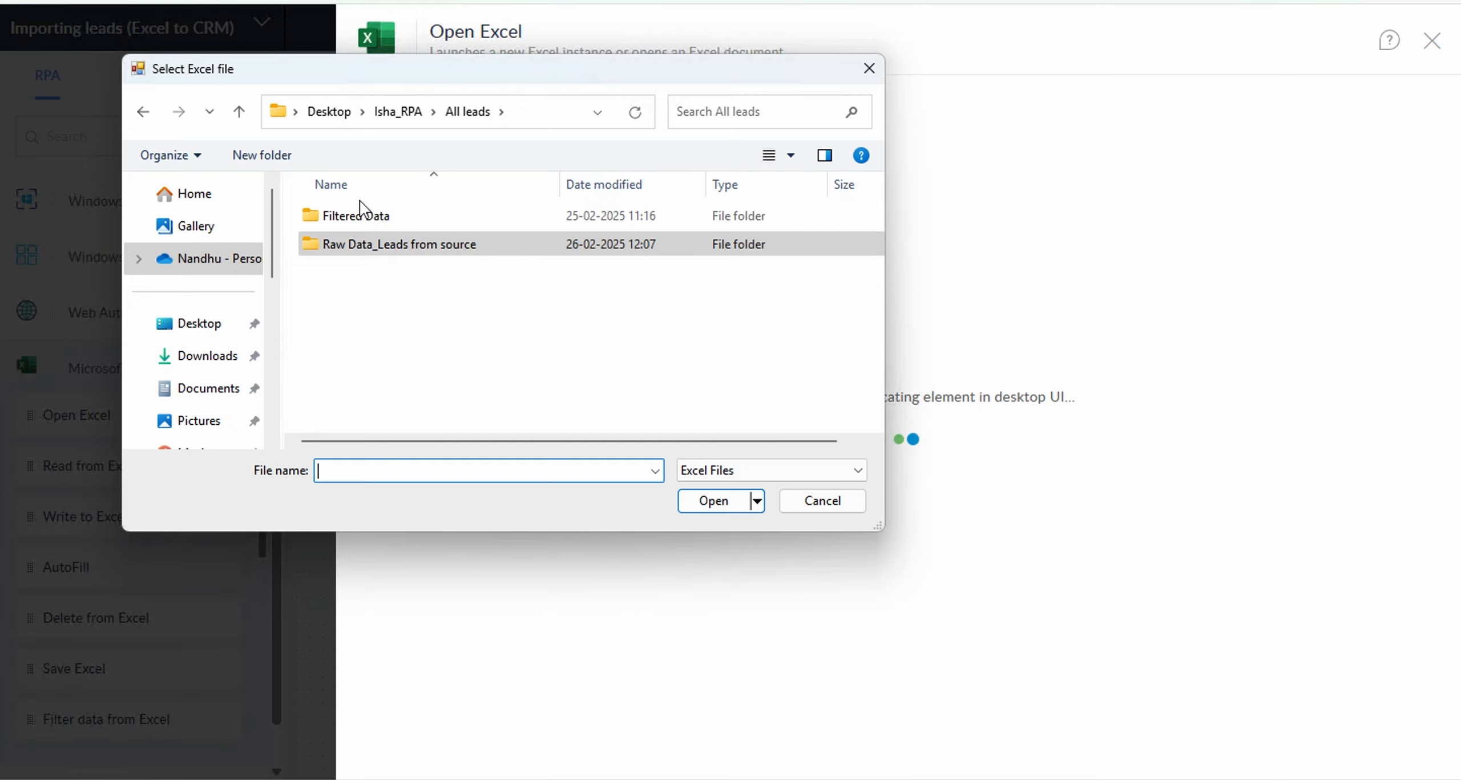
left_click(366, 218)
double_click(366, 217)
left_click(367, 218)
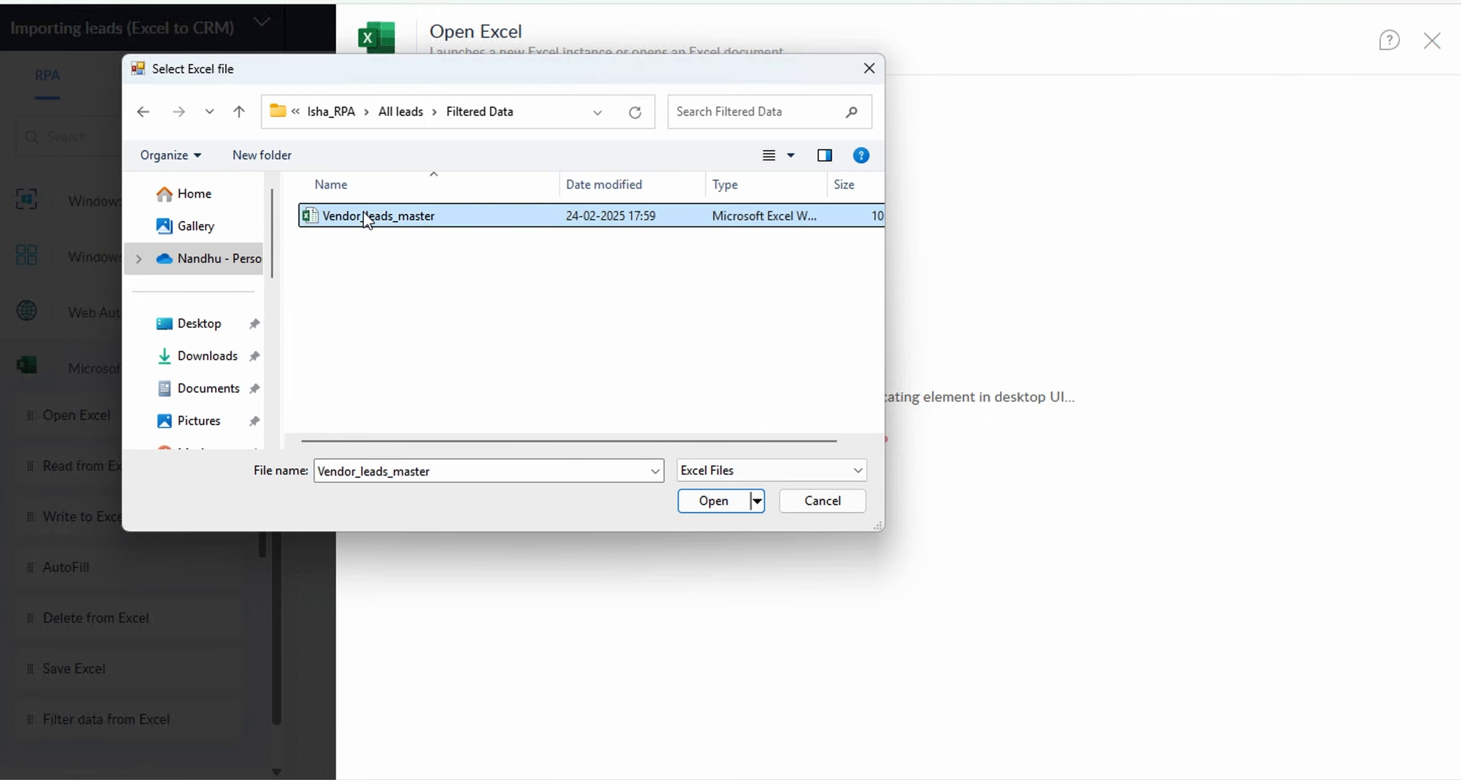
left_click(729, 512)
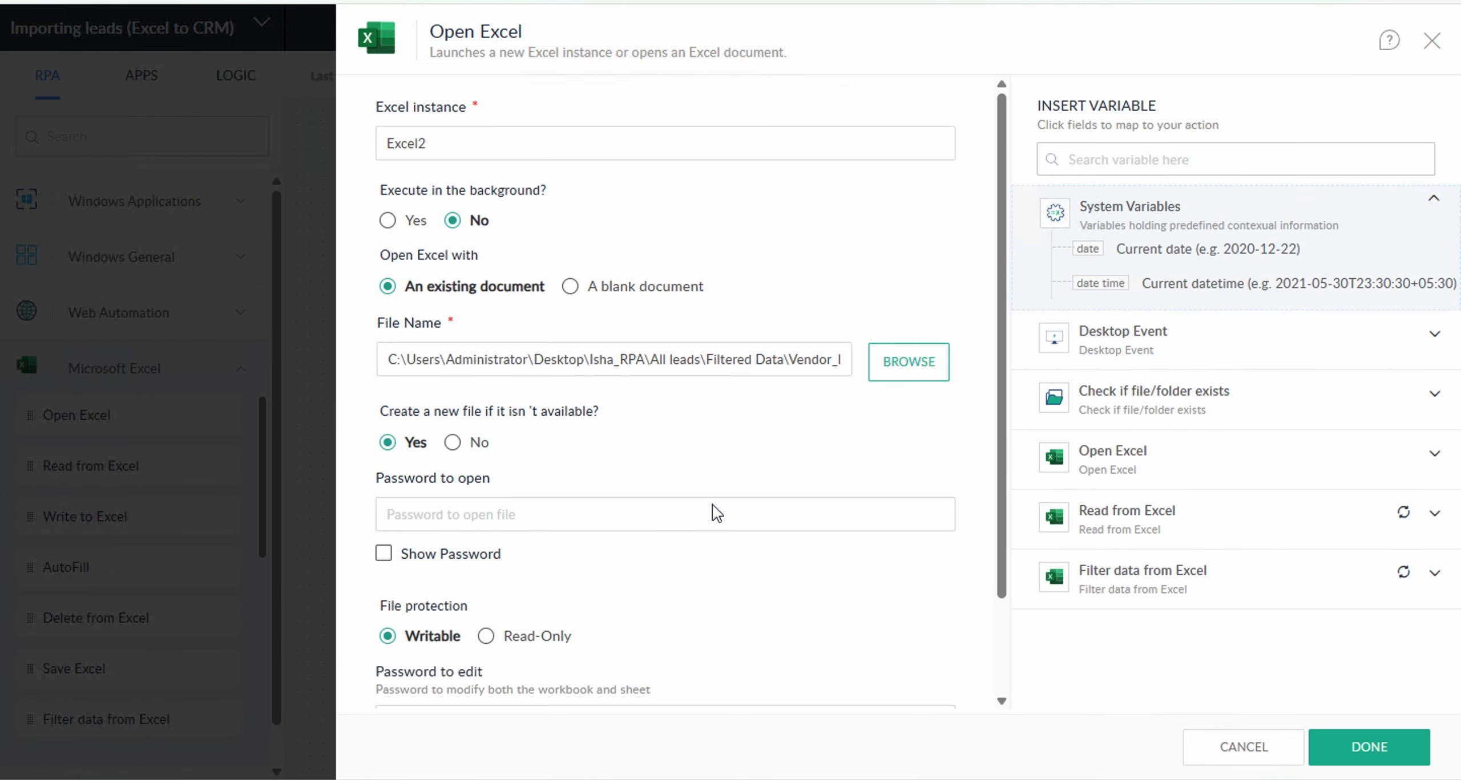
scroll(696, 473, "down", 2)
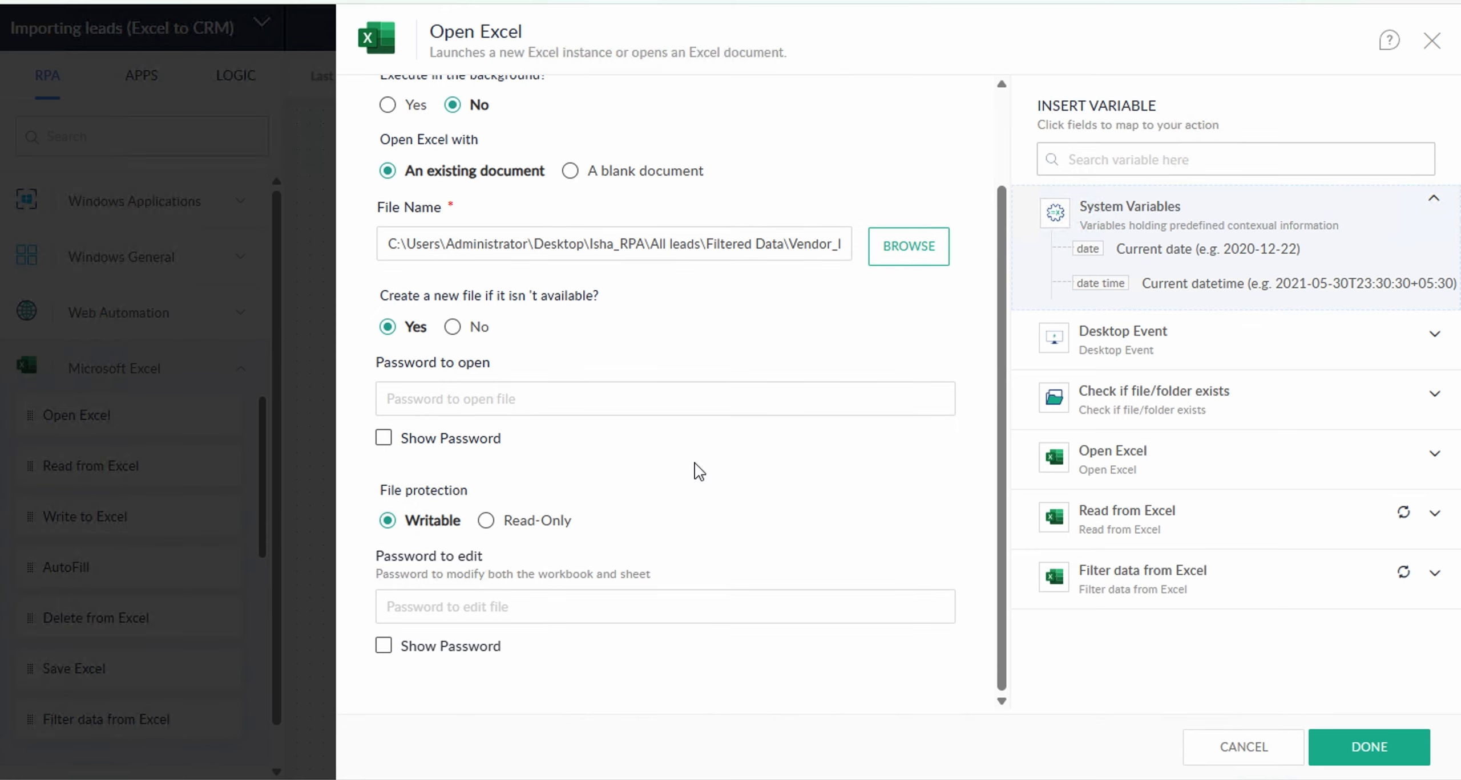
left_click(1346, 745)
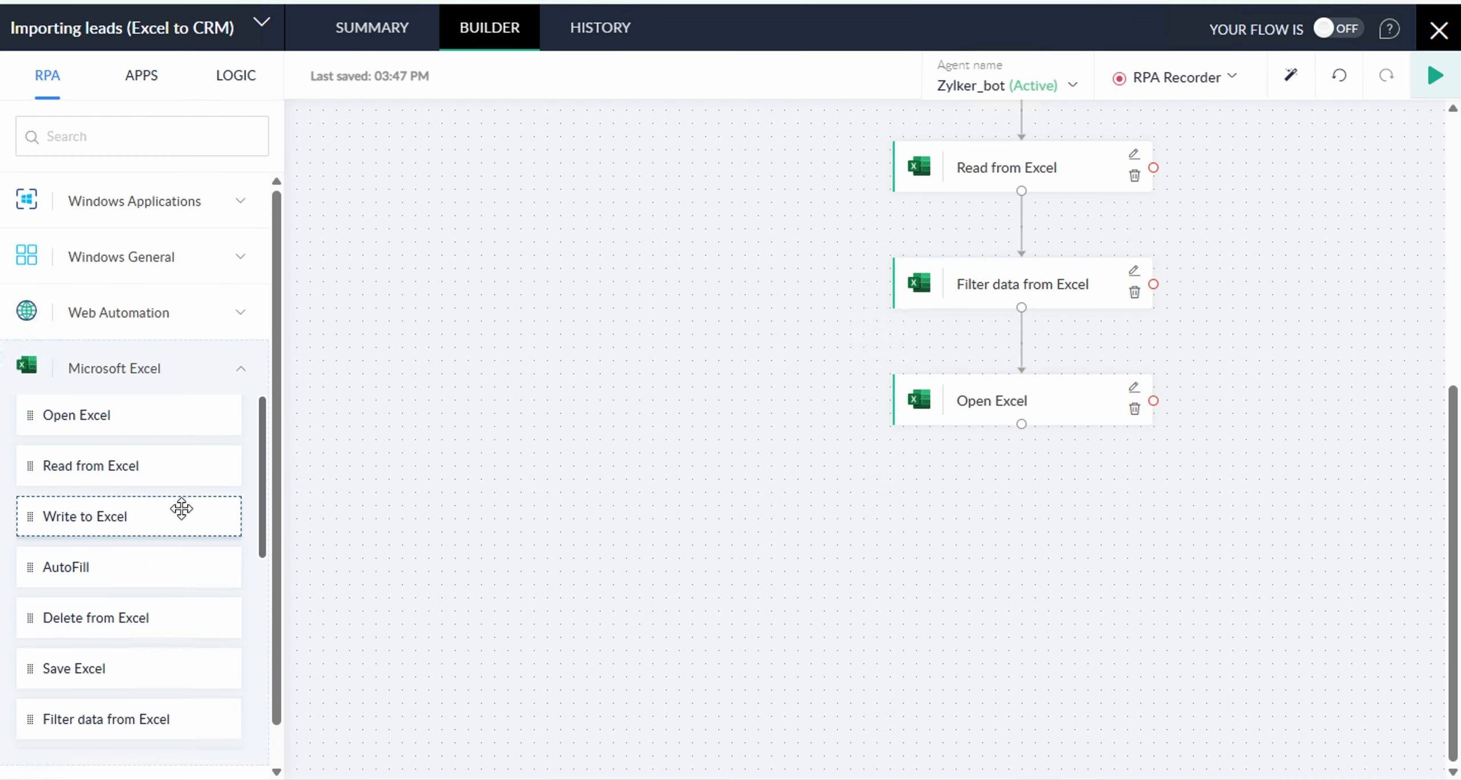
Add a Write to Excel action below the second Open Excel action and choose Sheet1 as its sheet.
left_click_drag(173, 508, 967, 481)
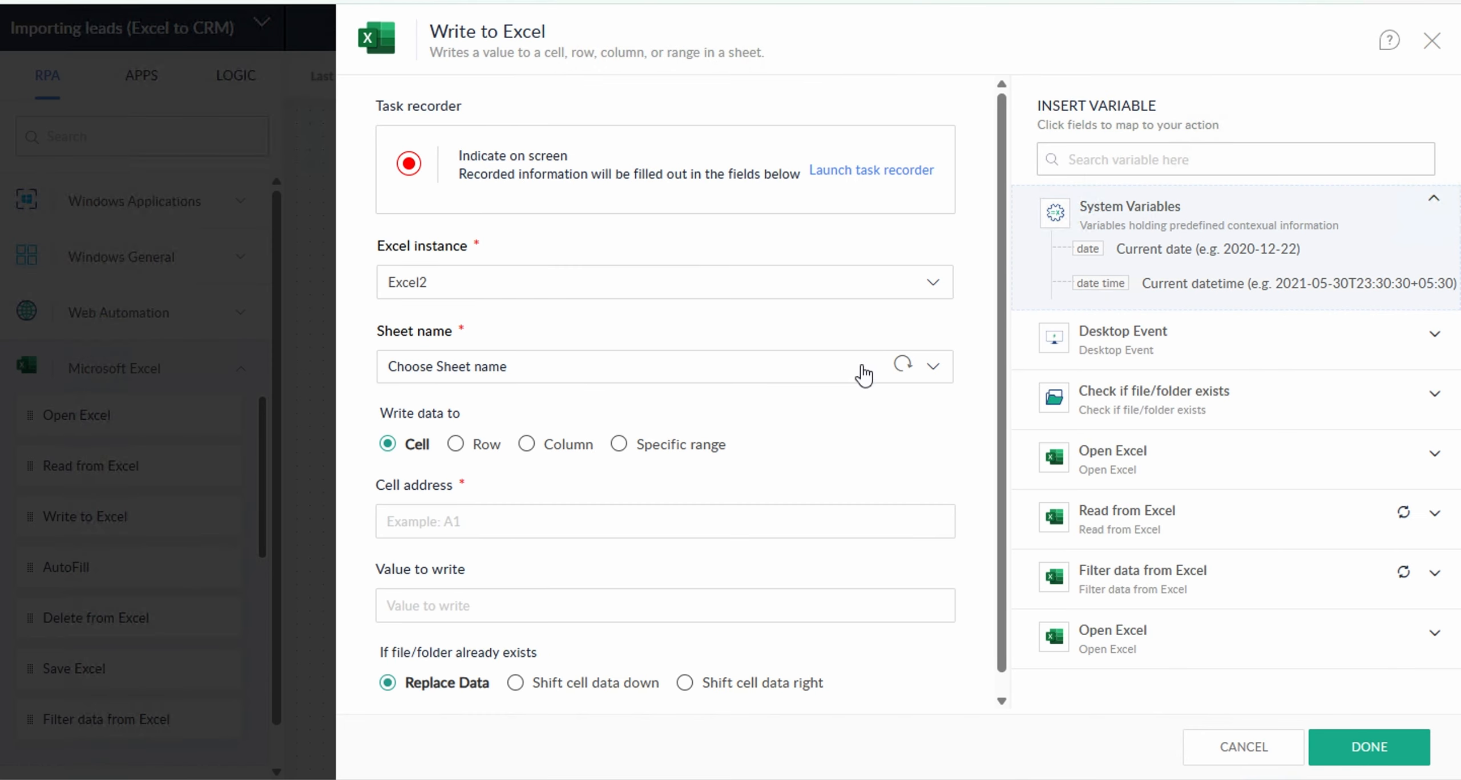
left_click(902, 369)
left_click(810, 381)
left_click(792, 402)
scroll(793, 474, "down", 1)
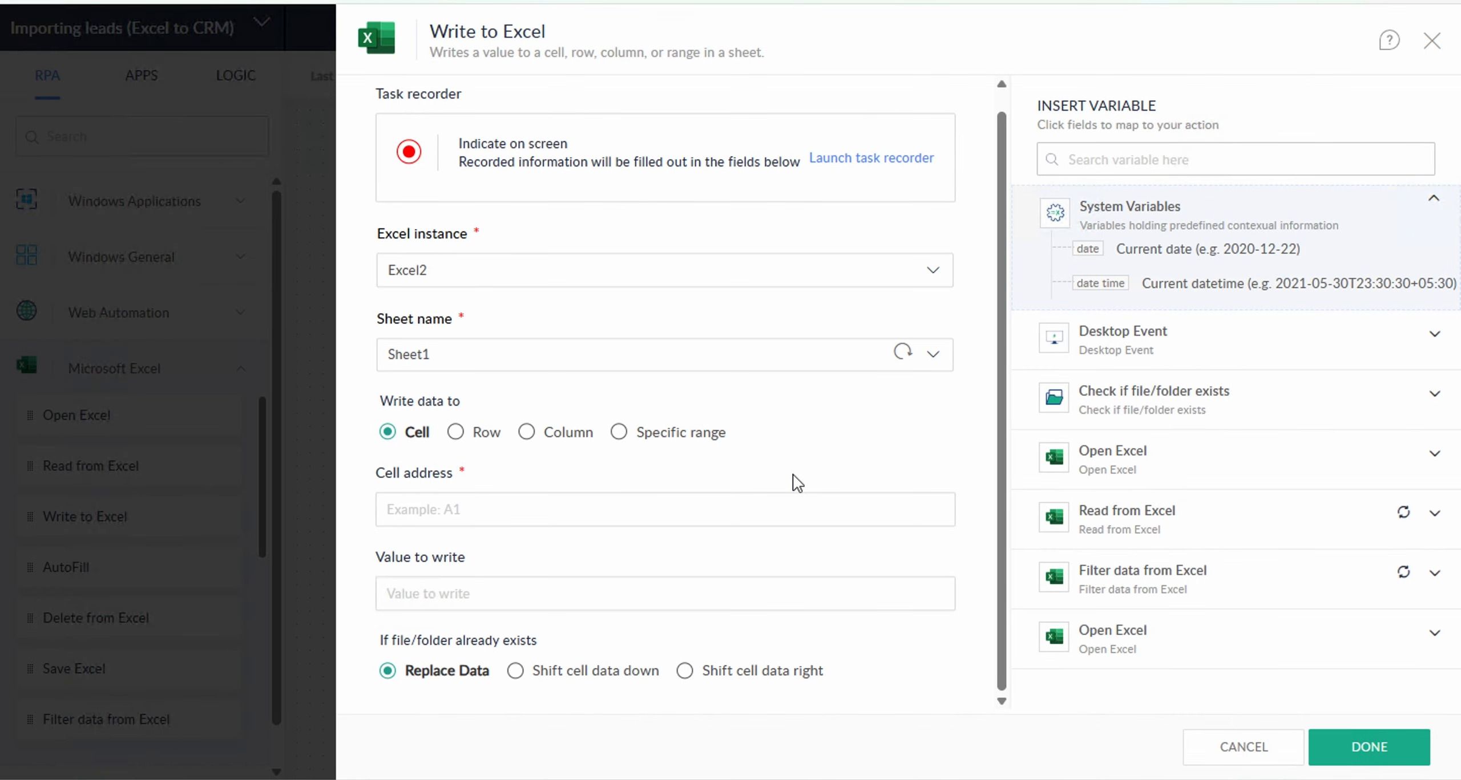
Set the Write to Excel action to write to a row, using specific row 1 as the header row.
left_click(471, 437)
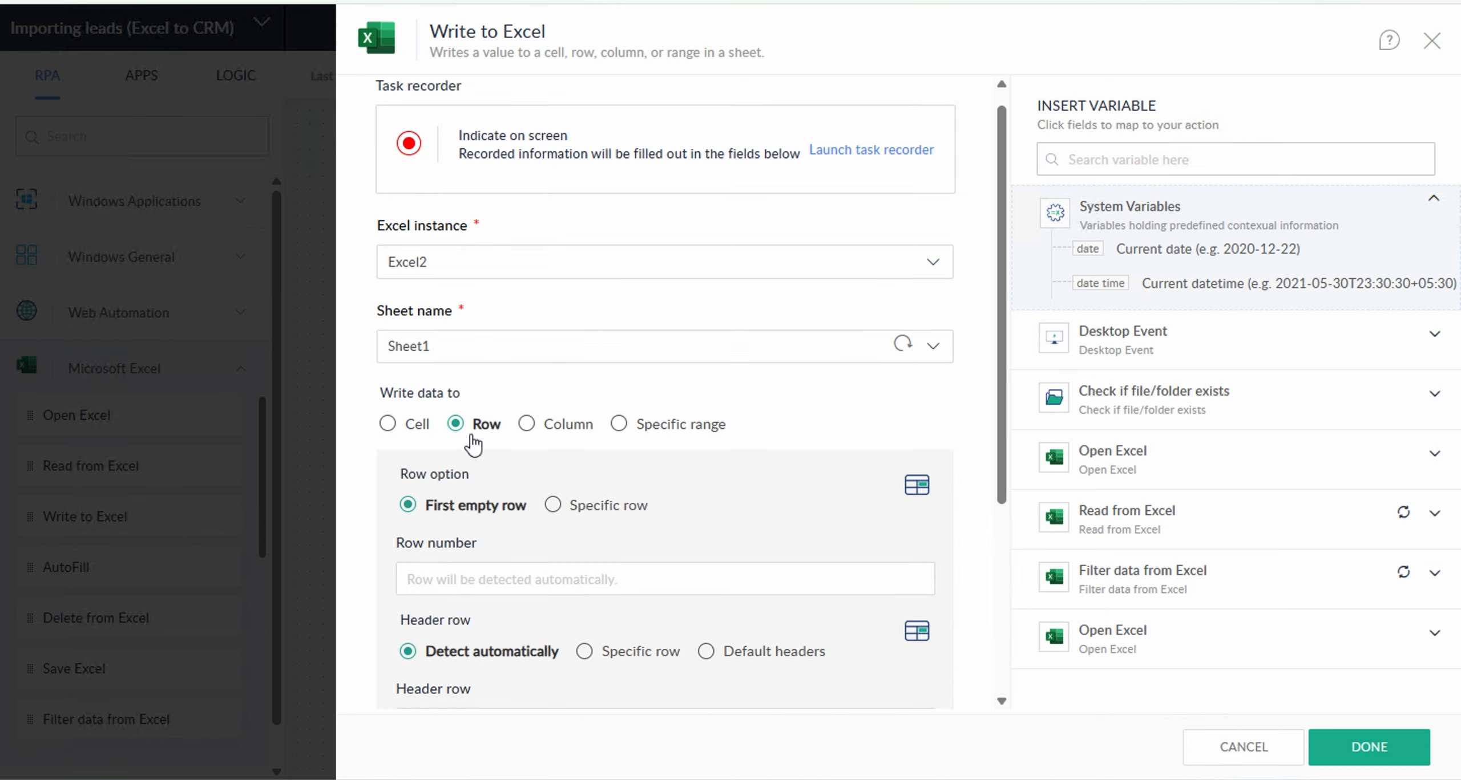
scroll(490, 566, "down", 1)
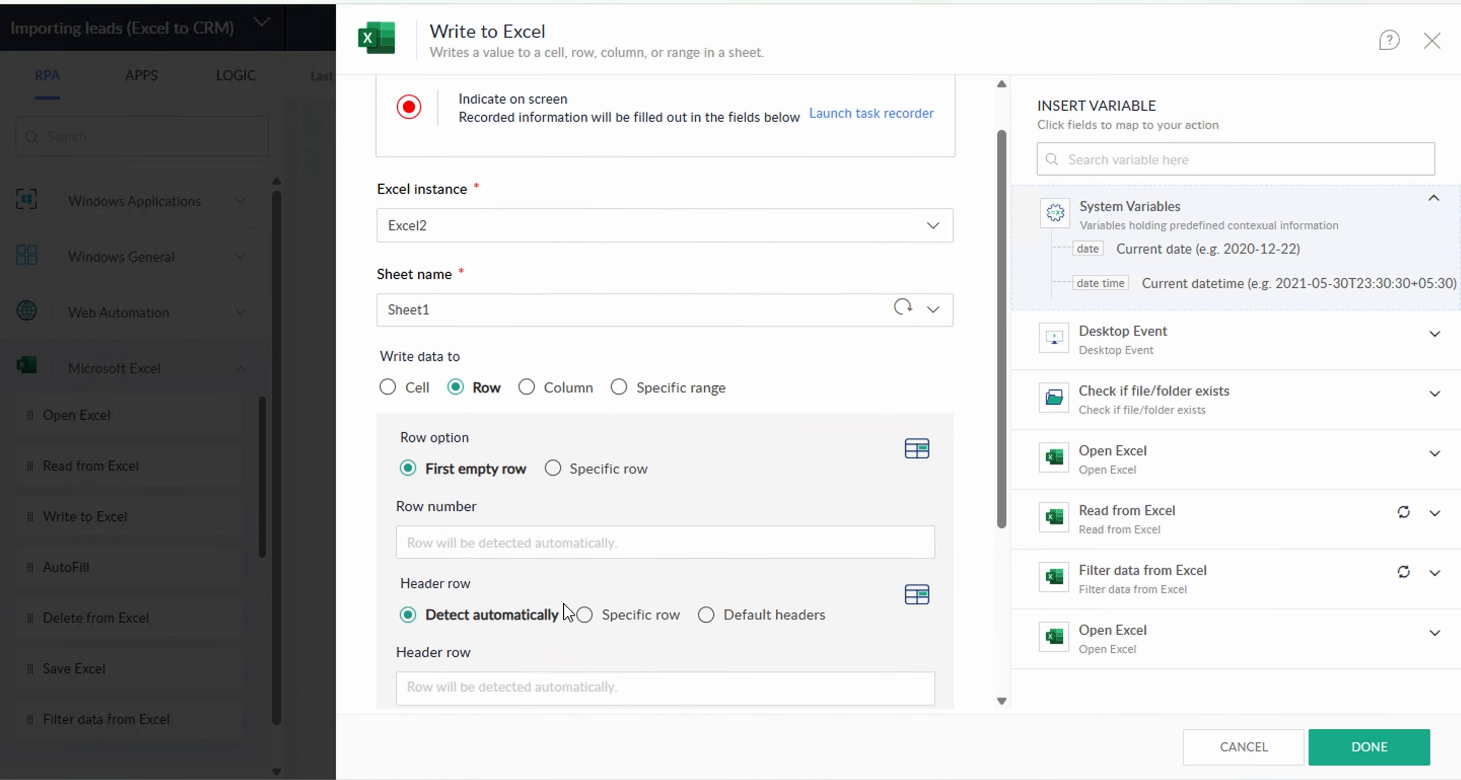
left_click(585, 618)
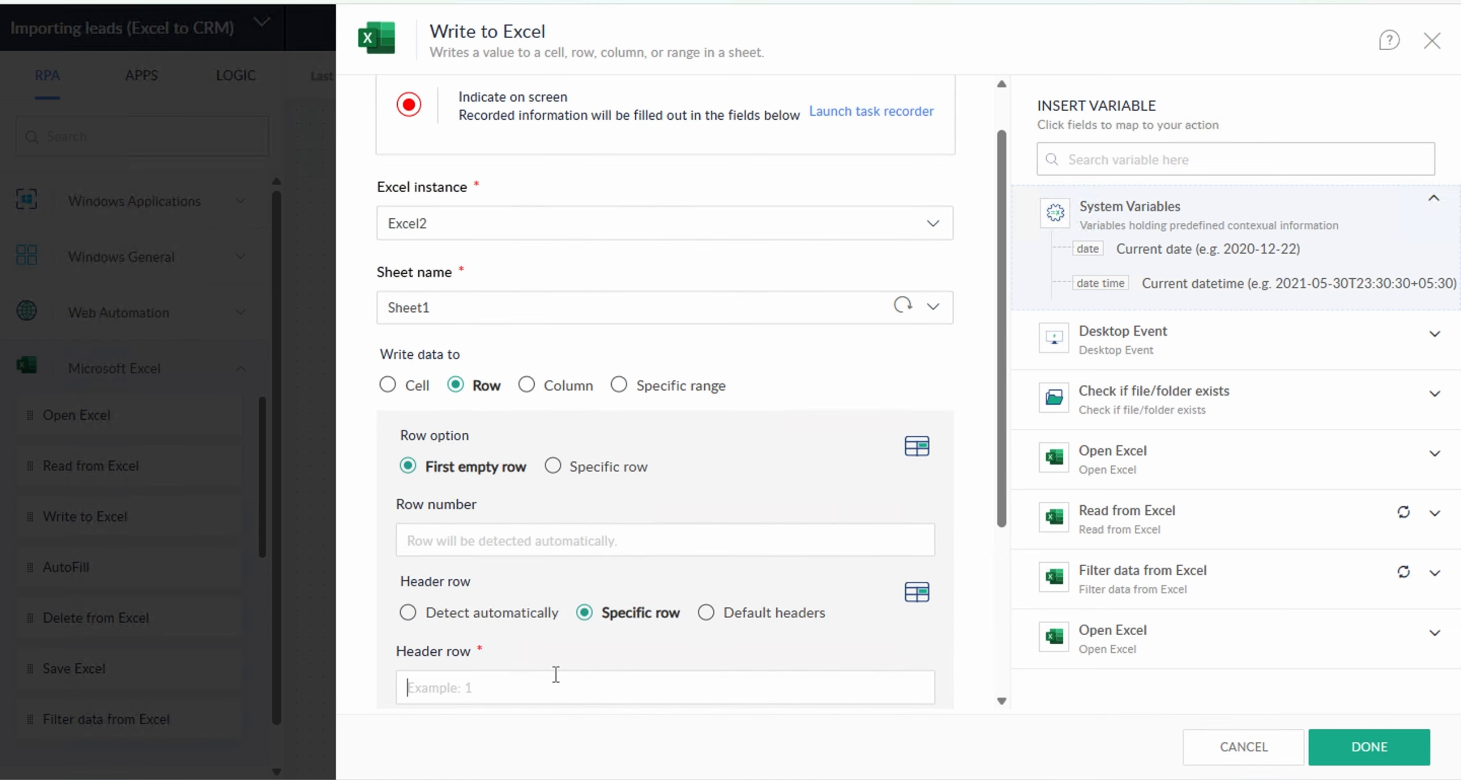
type("1")
Insert the Filter Result variable from Filter data from Excel as the value to write and save the Write to Excel action.
scroll(672, 648, "down", 7)
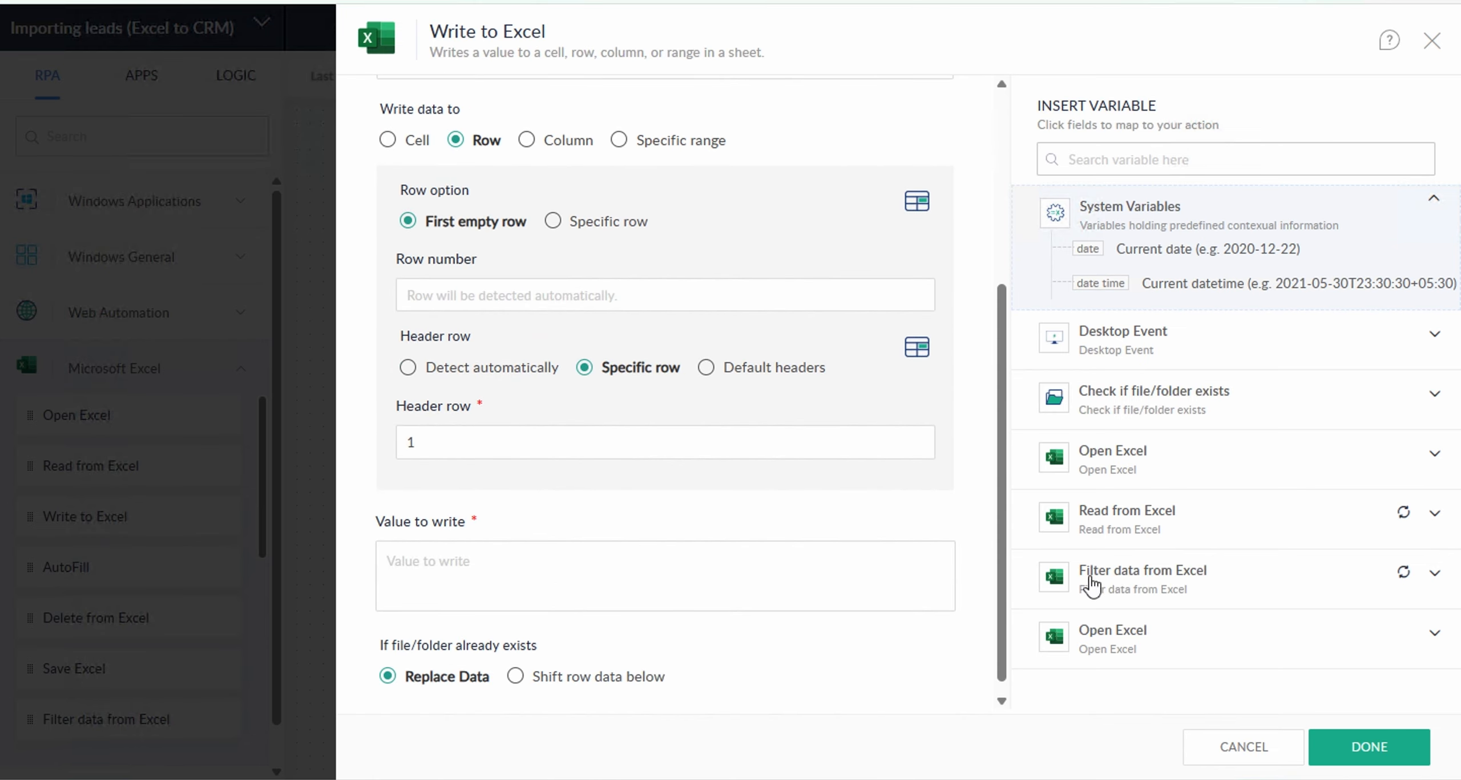
left_click(1434, 576)
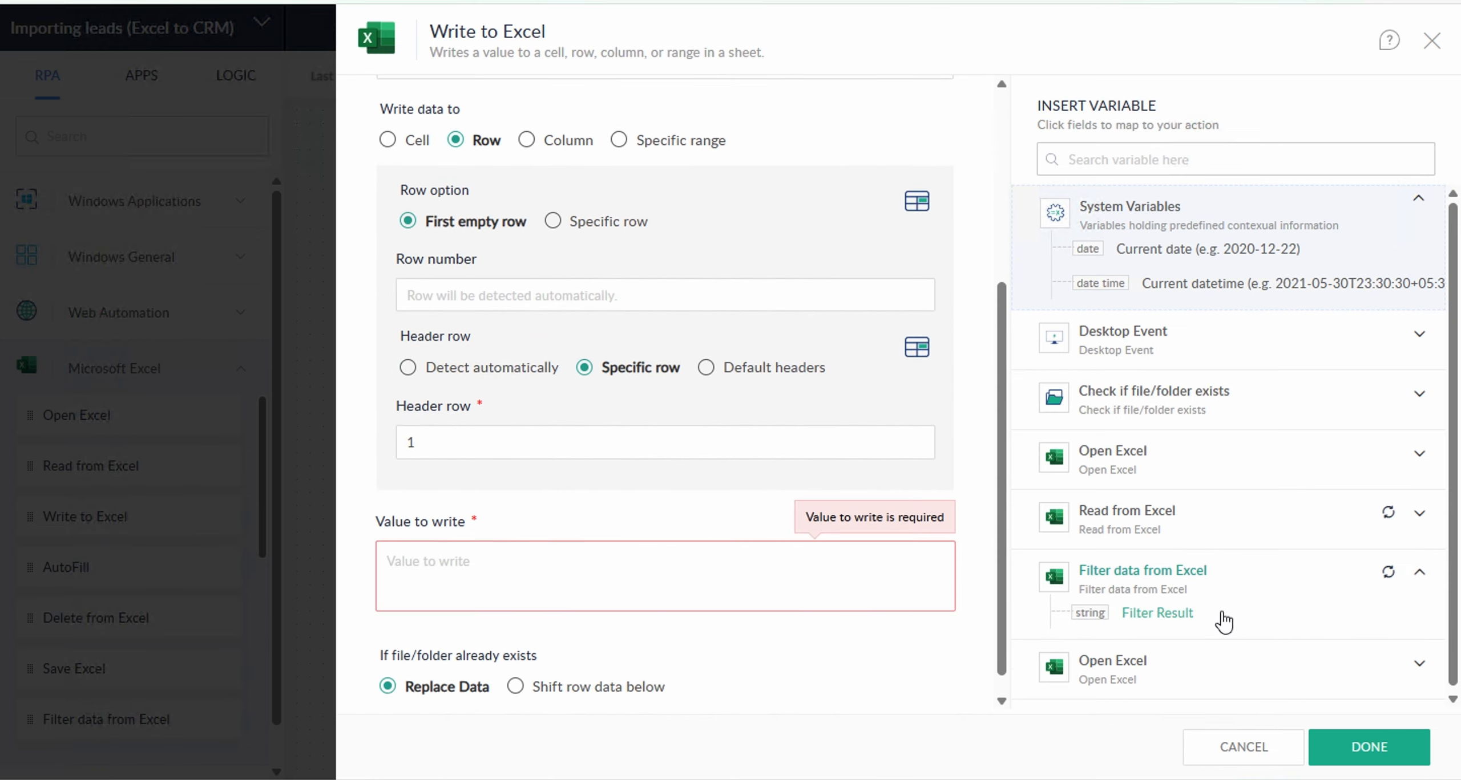
left_click(1174, 616)
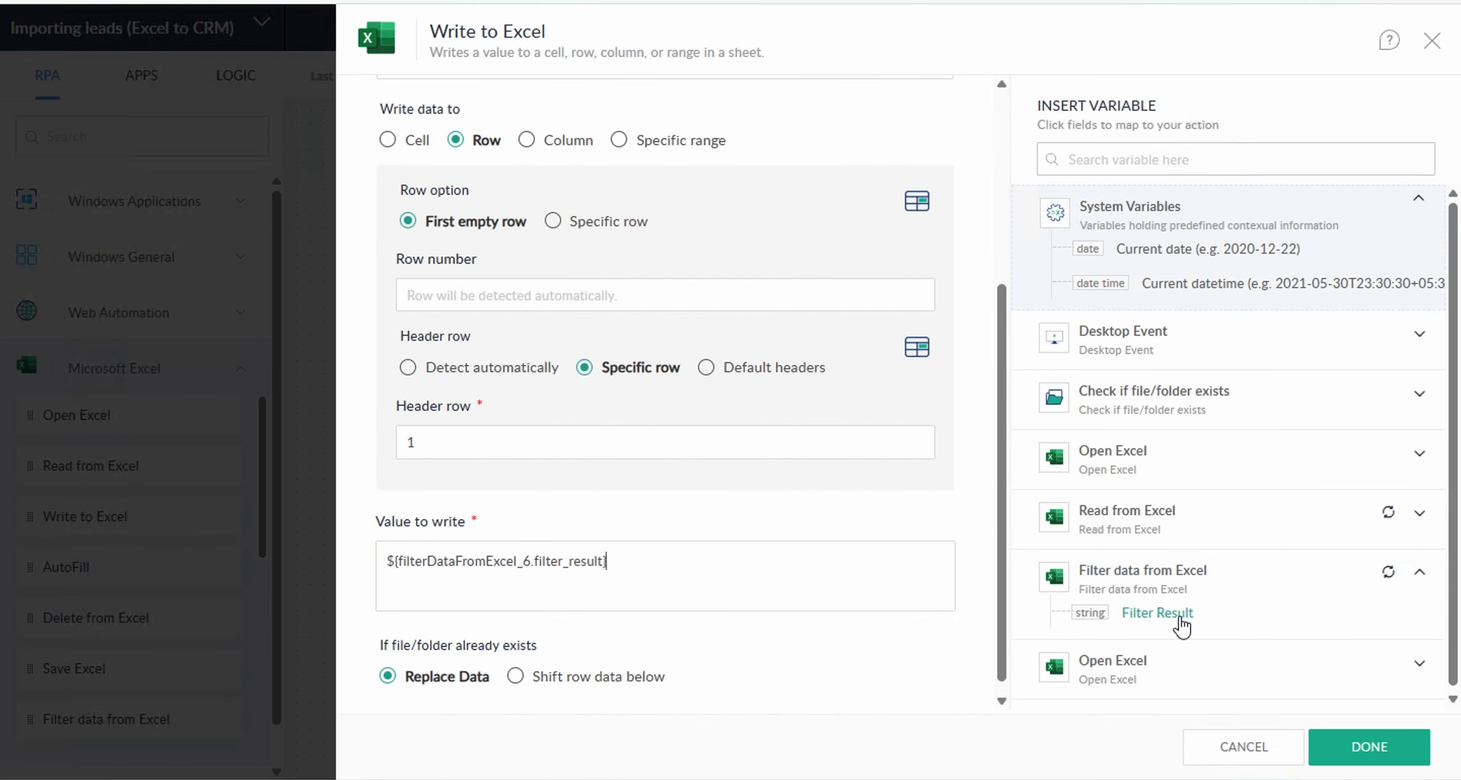
left_click(1367, 748)
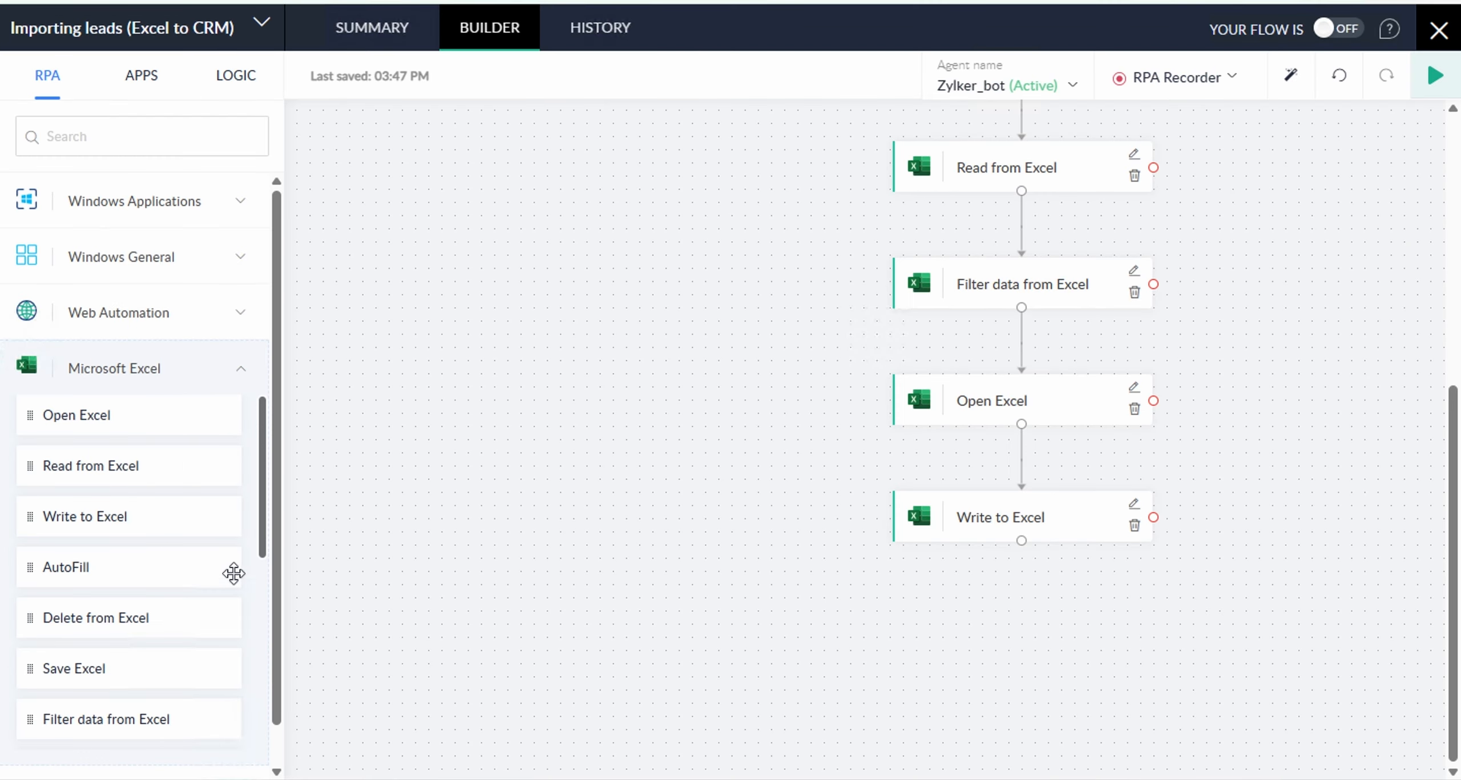
Add a Save Excel action below Write to Excel and save it with the Save document mode for the Excel2 instance.
scroll(134, 622, "down", 2)
left_click_drag(141, 579, 142, 579)
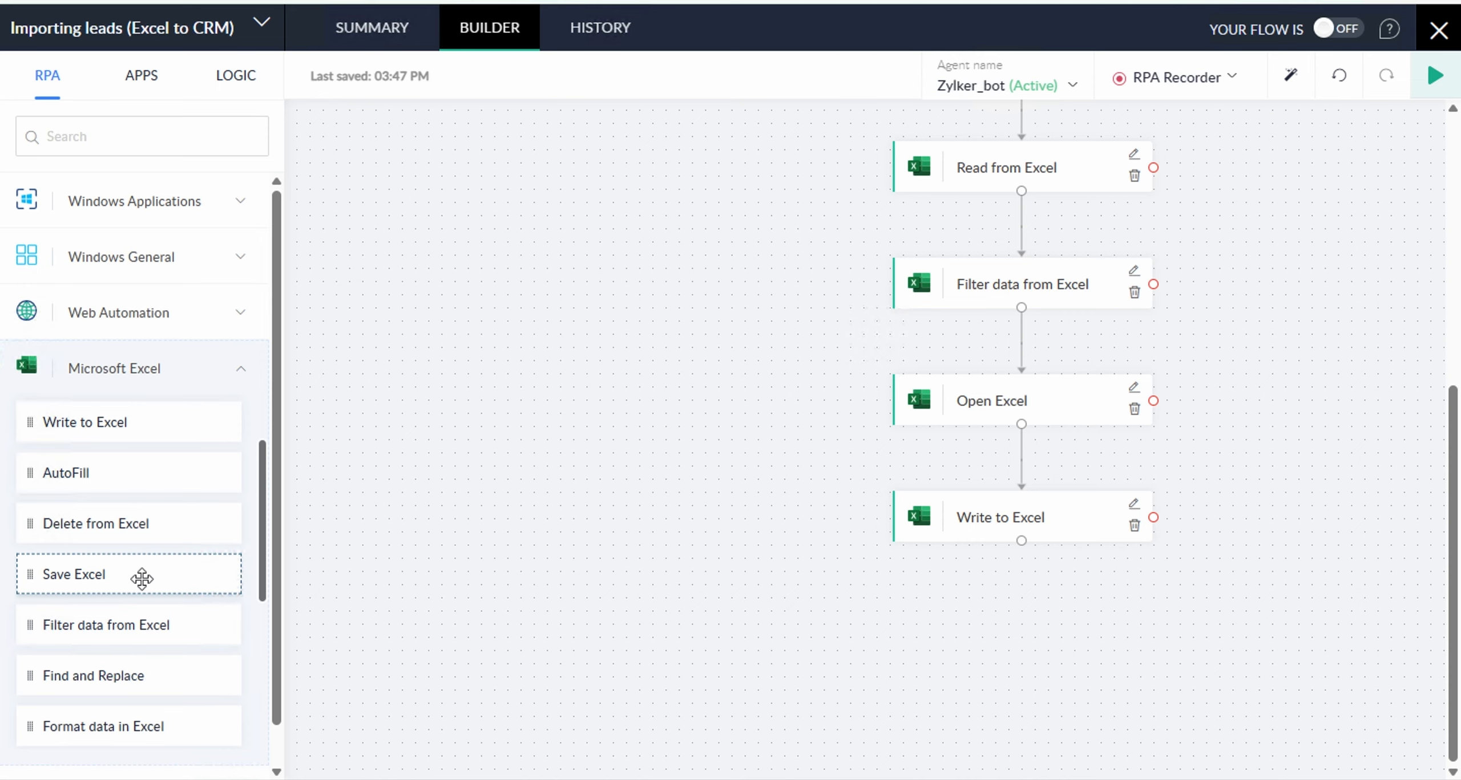
left_click_drag(142, 579, 934, 605)
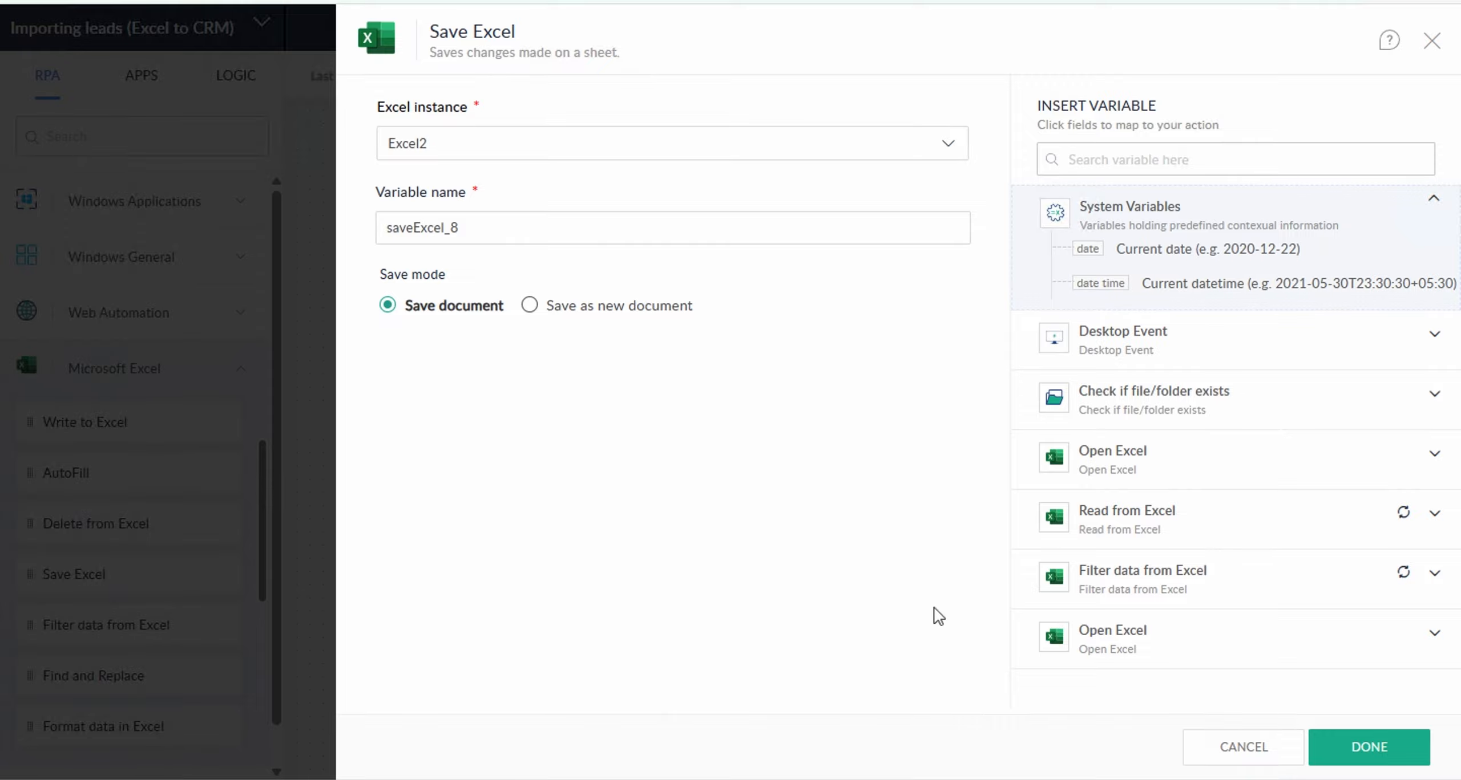
left_click(1351, 745)
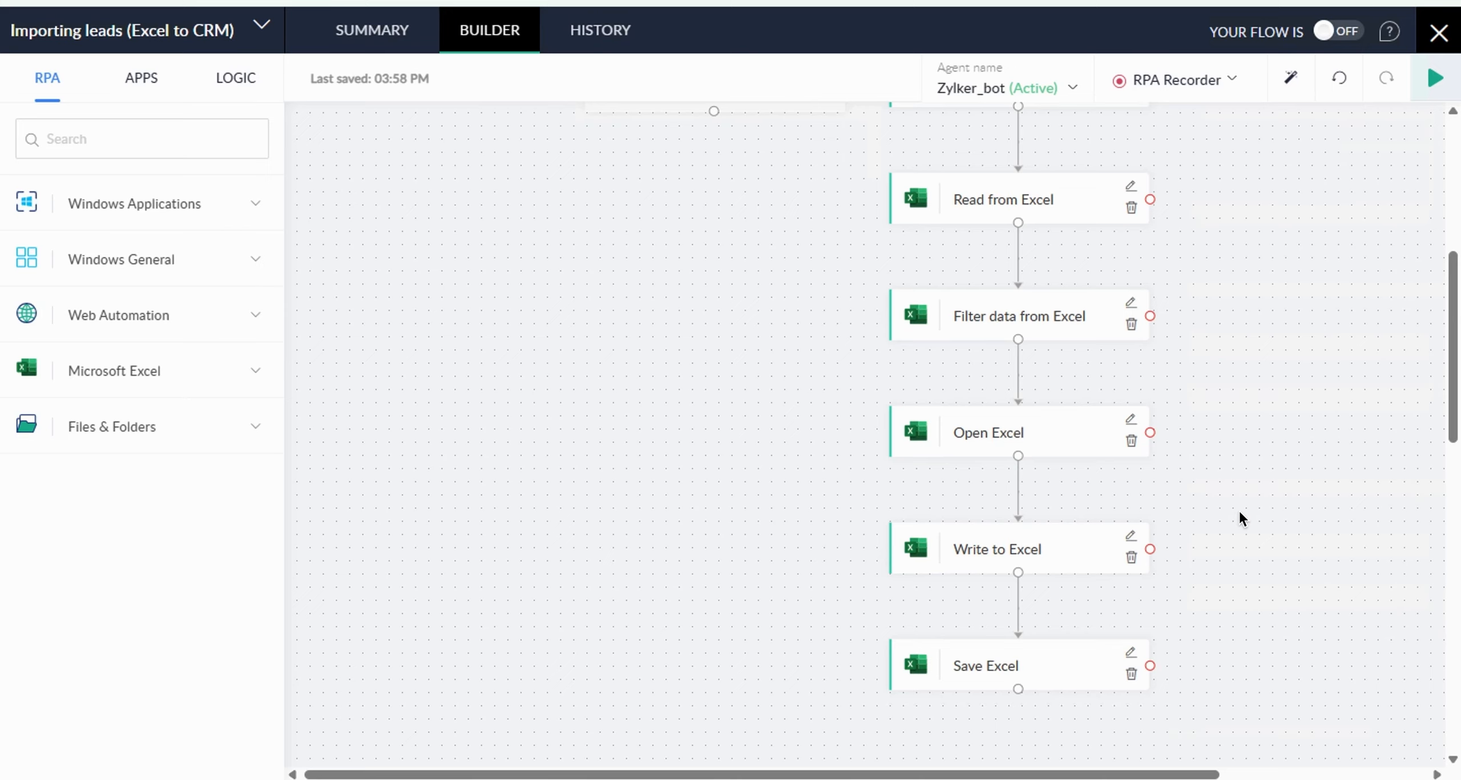
Start the RPA Recorder for a web browser and record opening the Import Leads page from the CRM Leads module.
left_click(1168, 97)
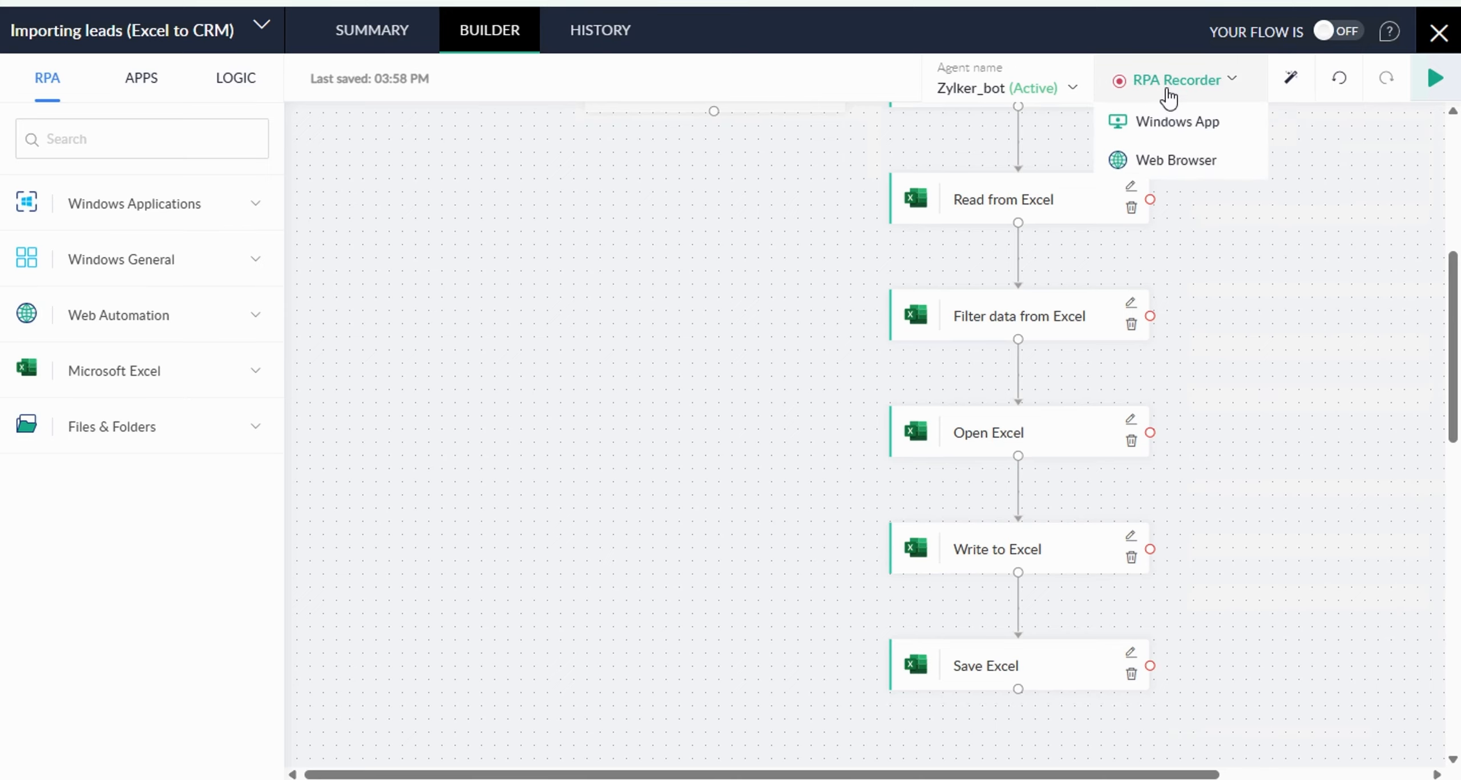
left_click(1171, 164)
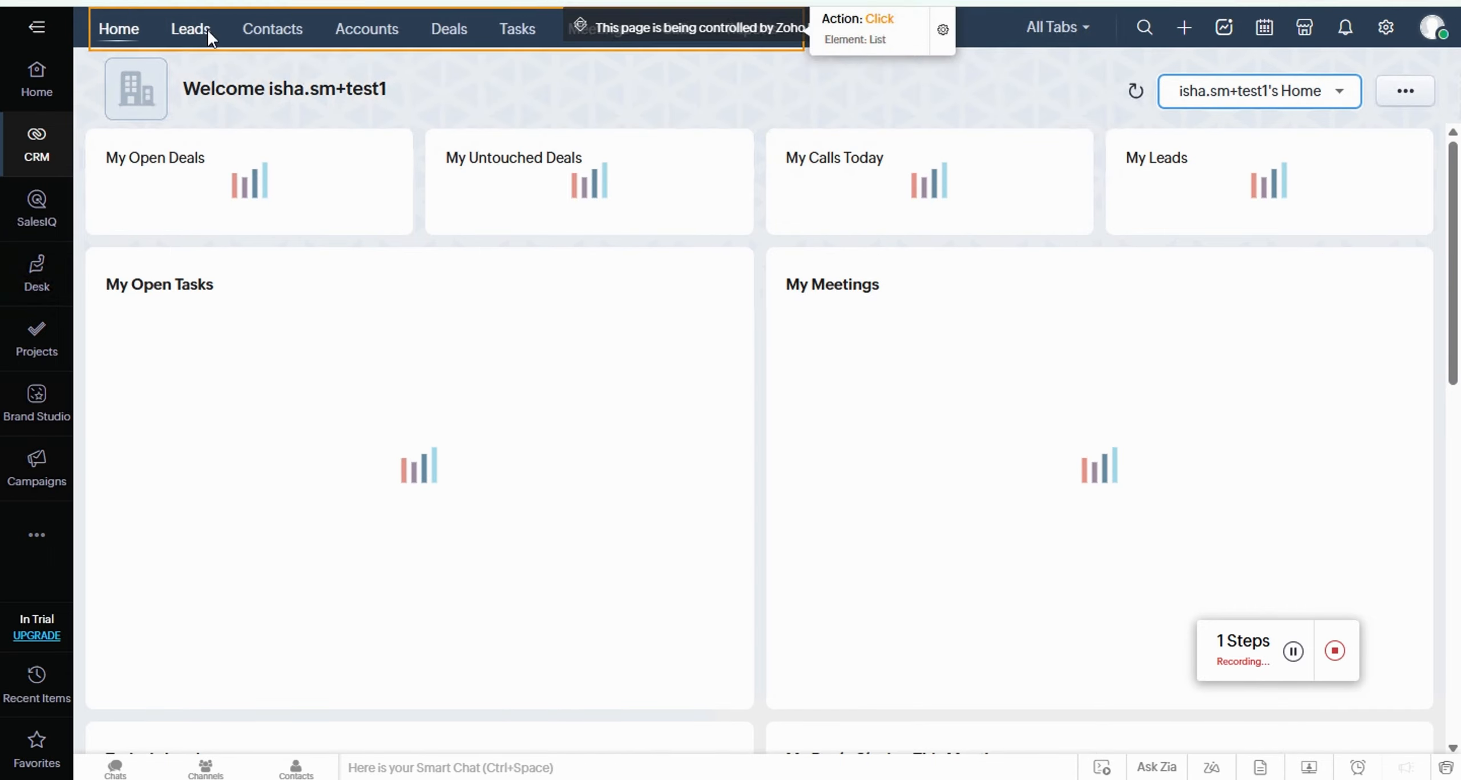
left_click(200, 34)
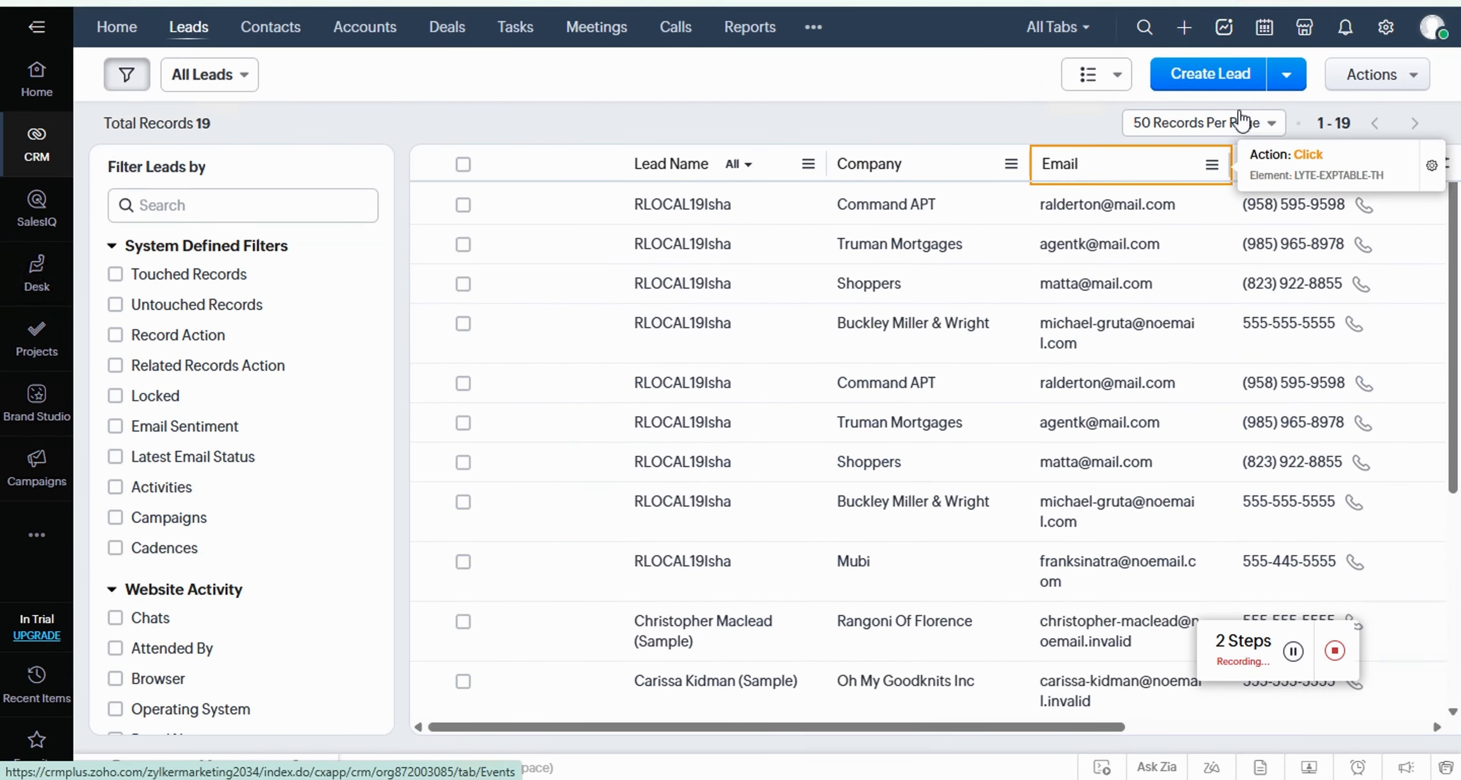
left_click(1284, 77)
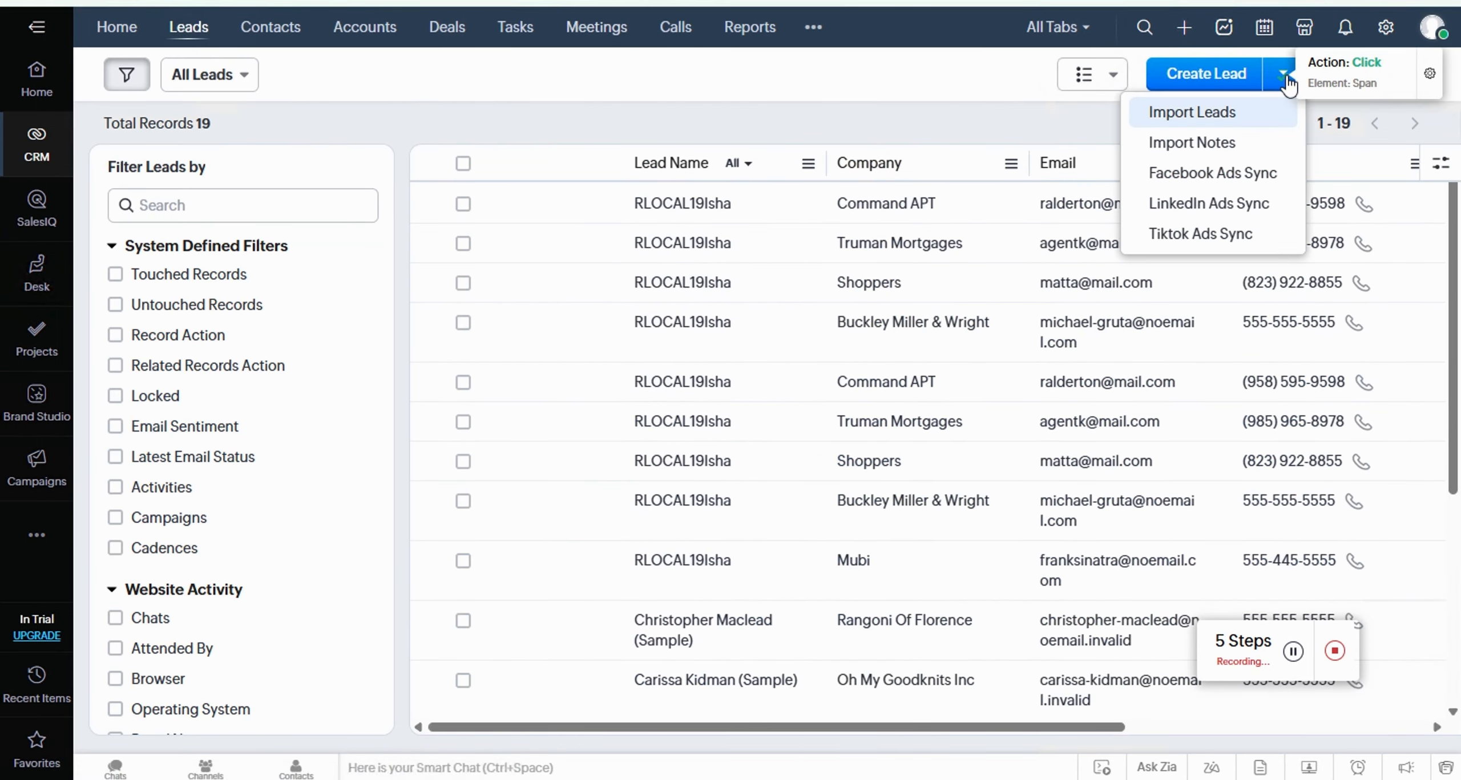
left_click(1232, 126)
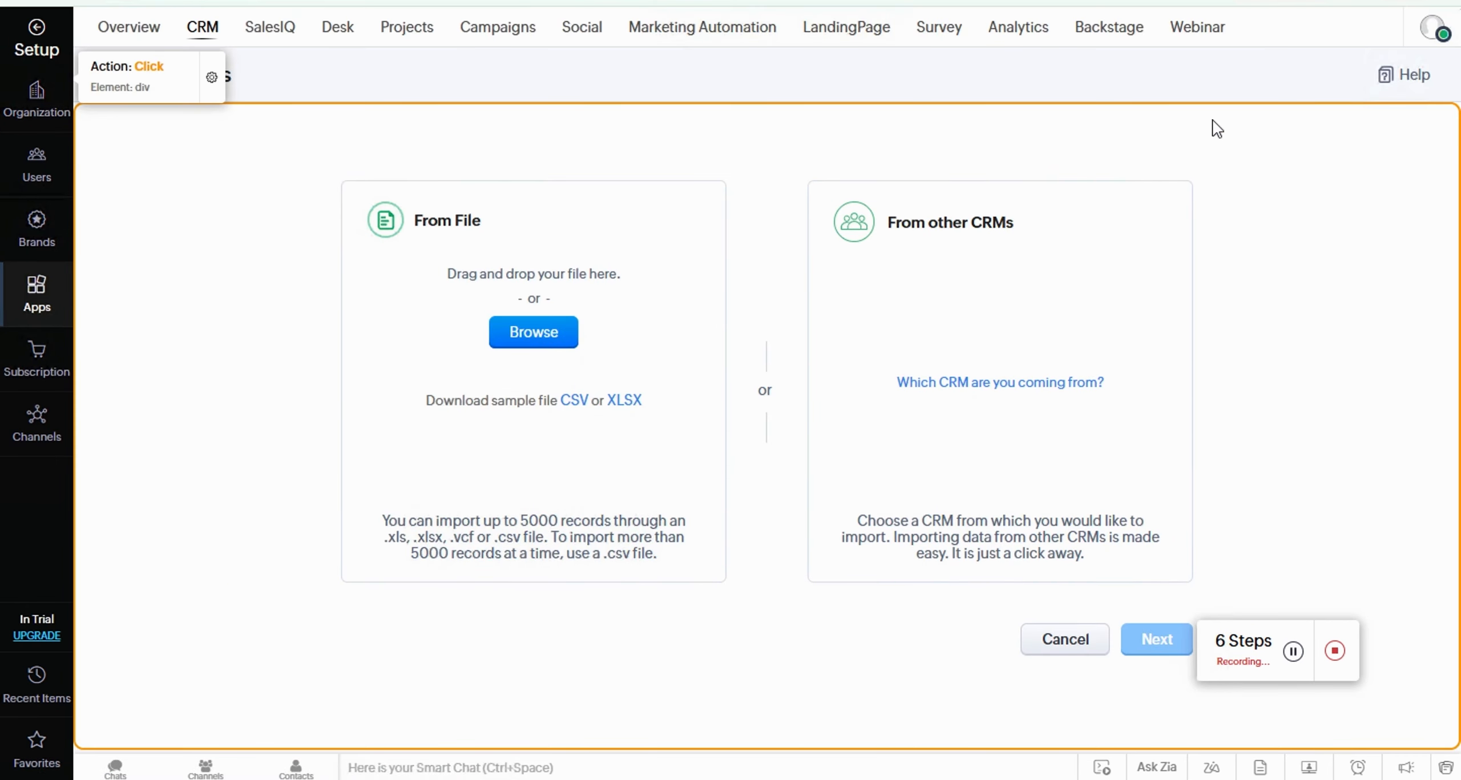
Record uploading Vendor_leads_master as the leads import file and continue to the record handling options.
left_click(529, 326)
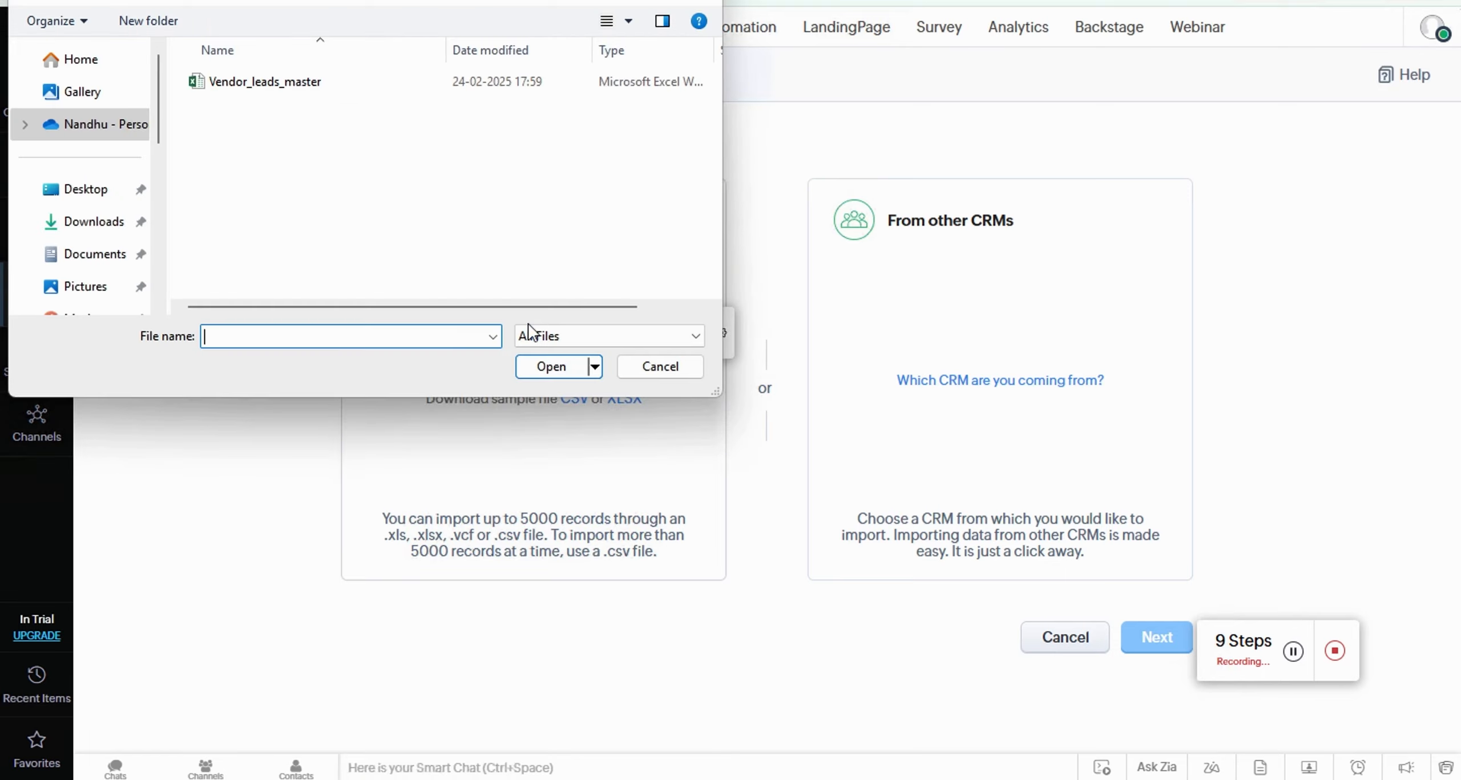
left_click(328, 87)
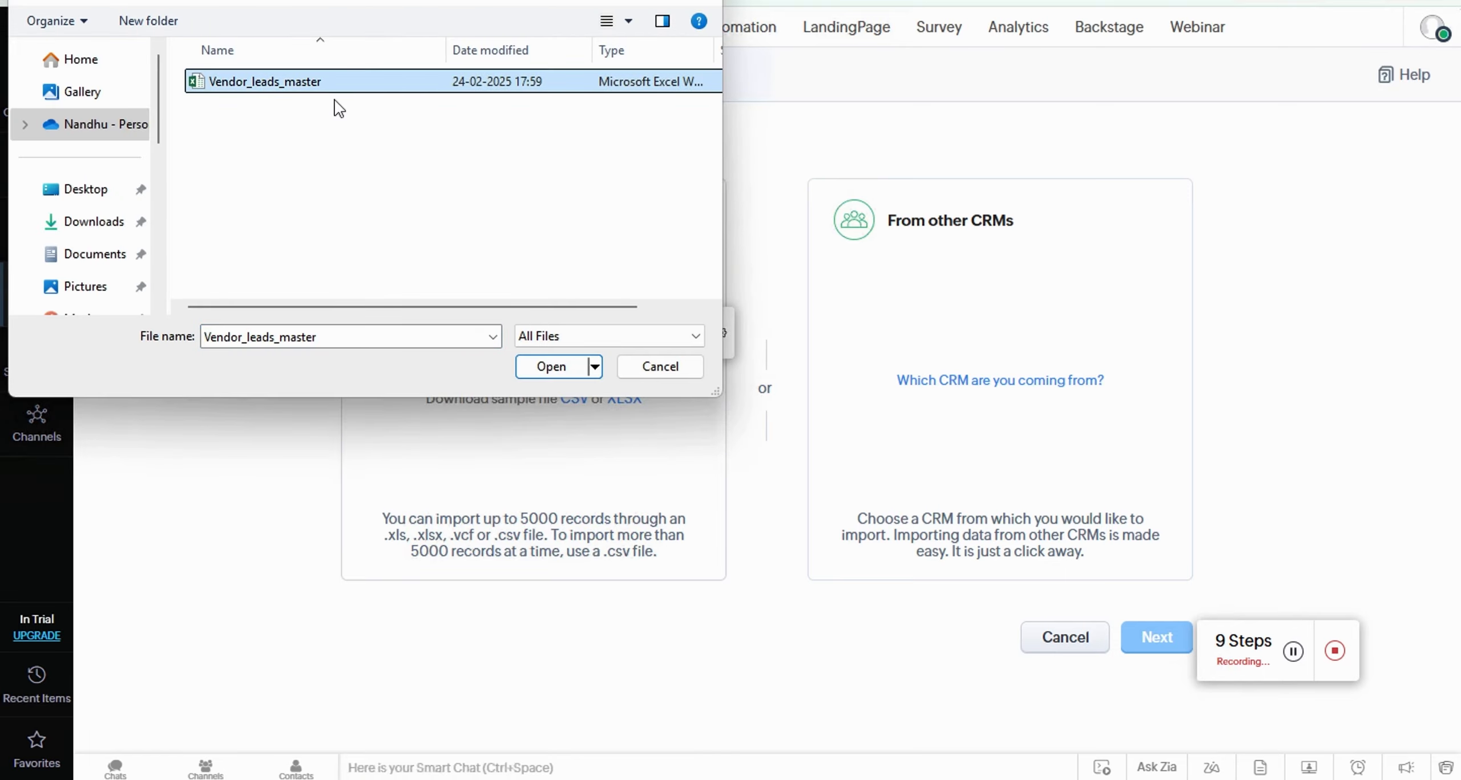
left_click(548, 370)
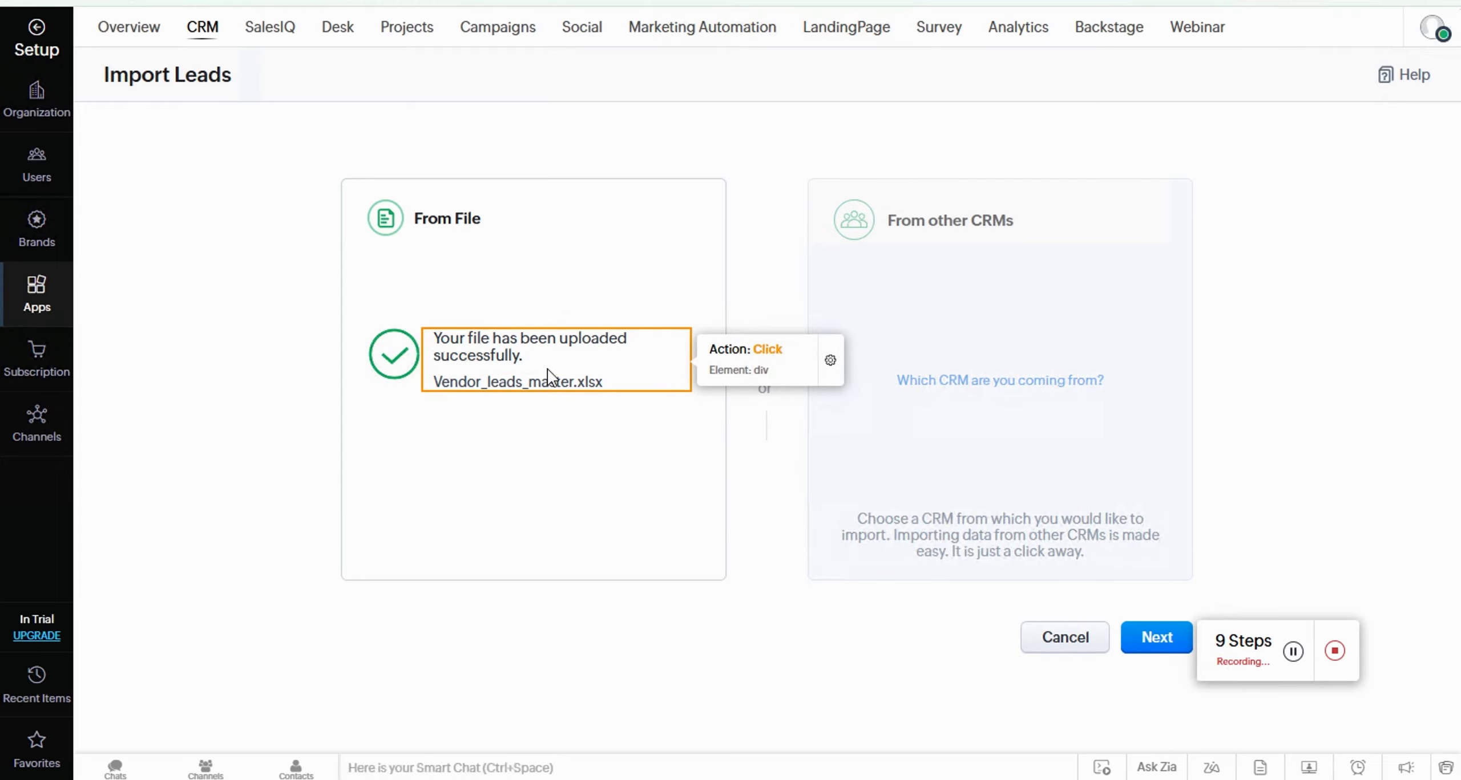
left_click(1149, 637)
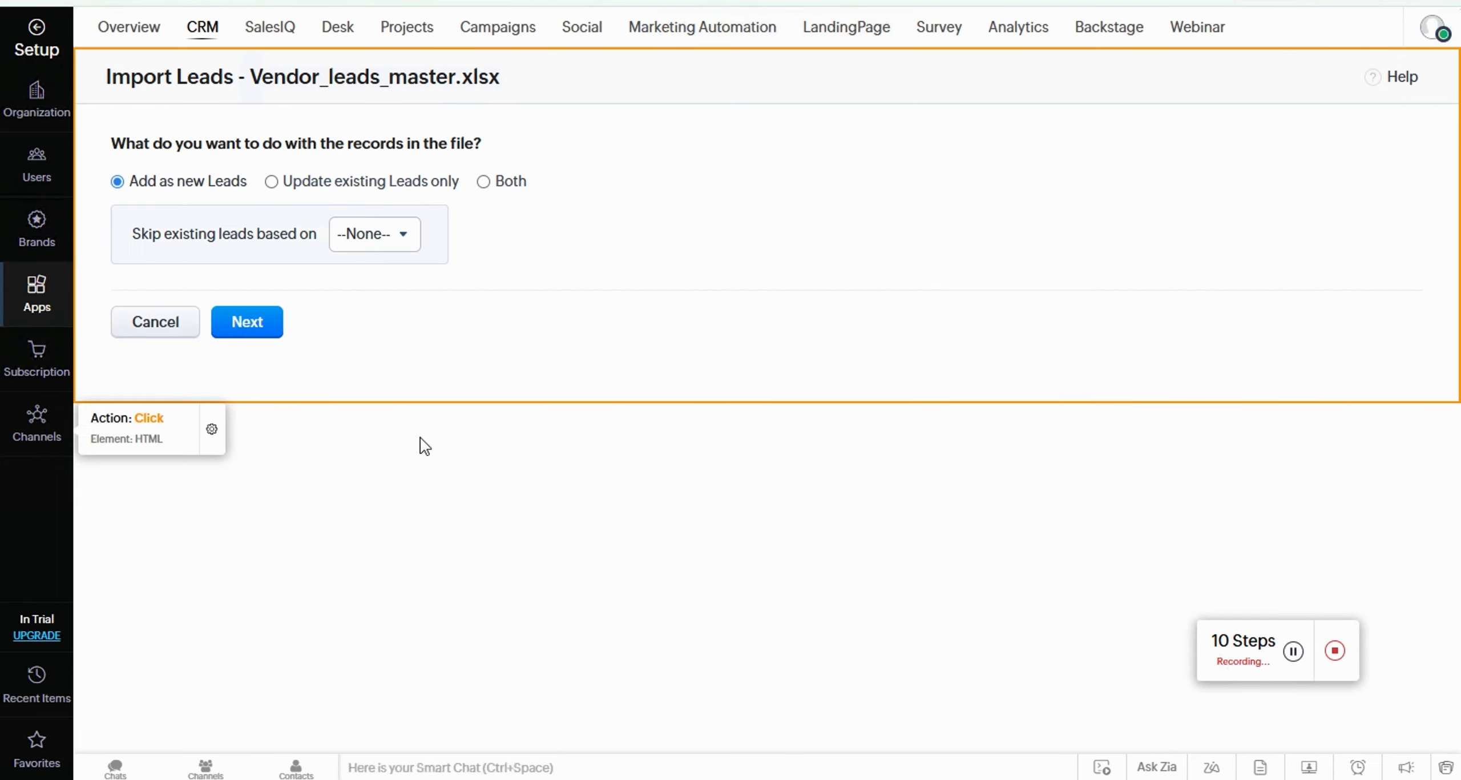
Record adding the records as new leads with the suggested field mapping, confirm the anti-spam consent and finish the import.
left_click(254, 326)
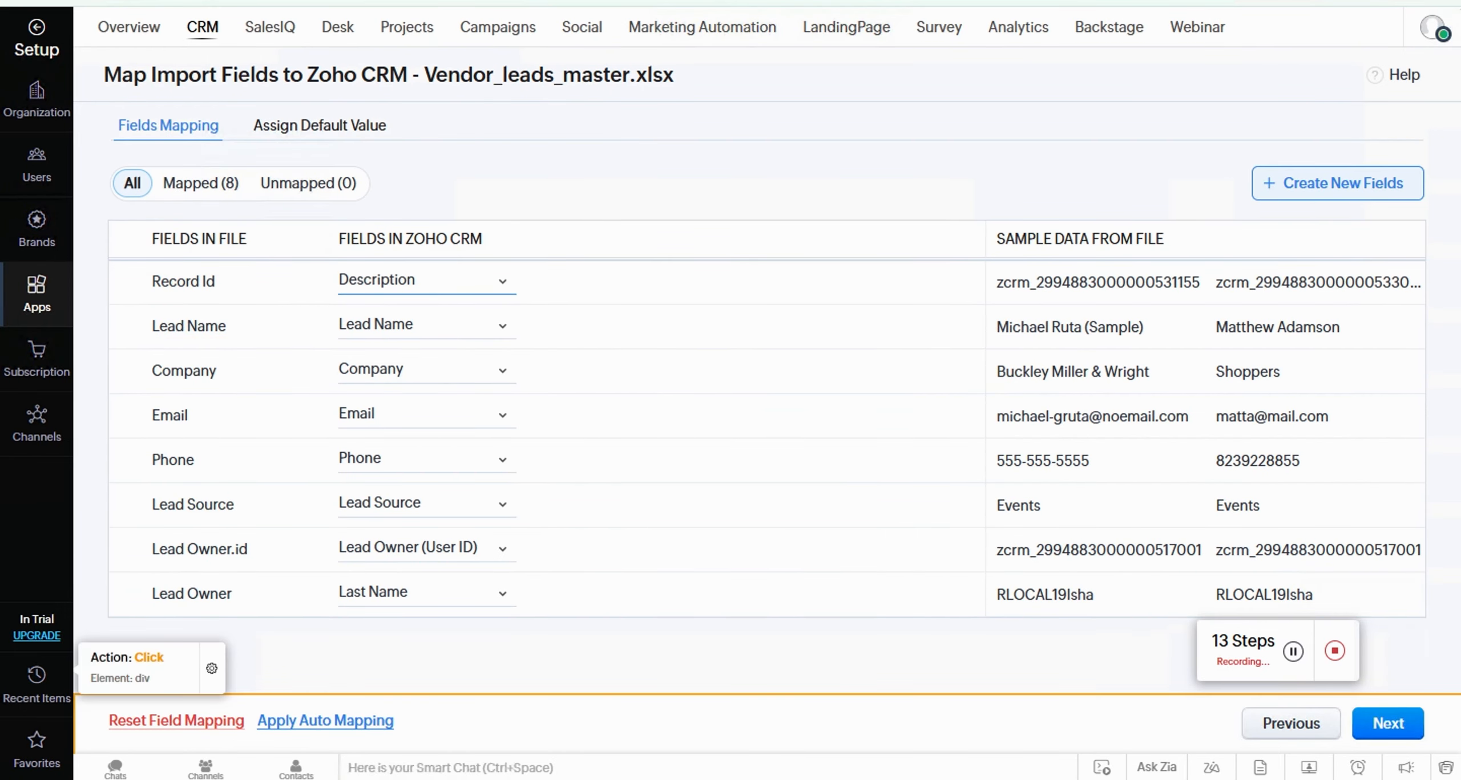
left_click(1386, 723)
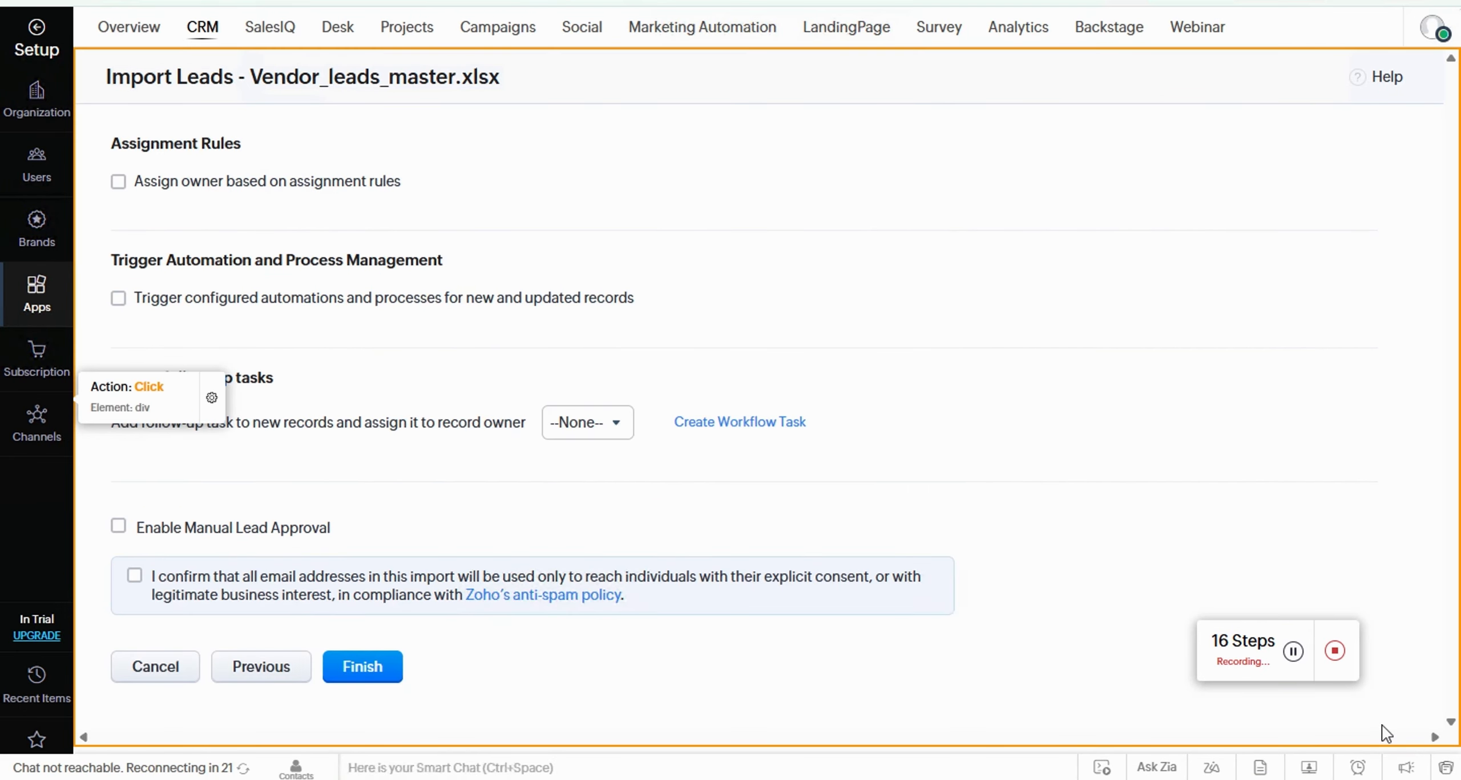
left_click(133, 577)
left_click(354, 663)
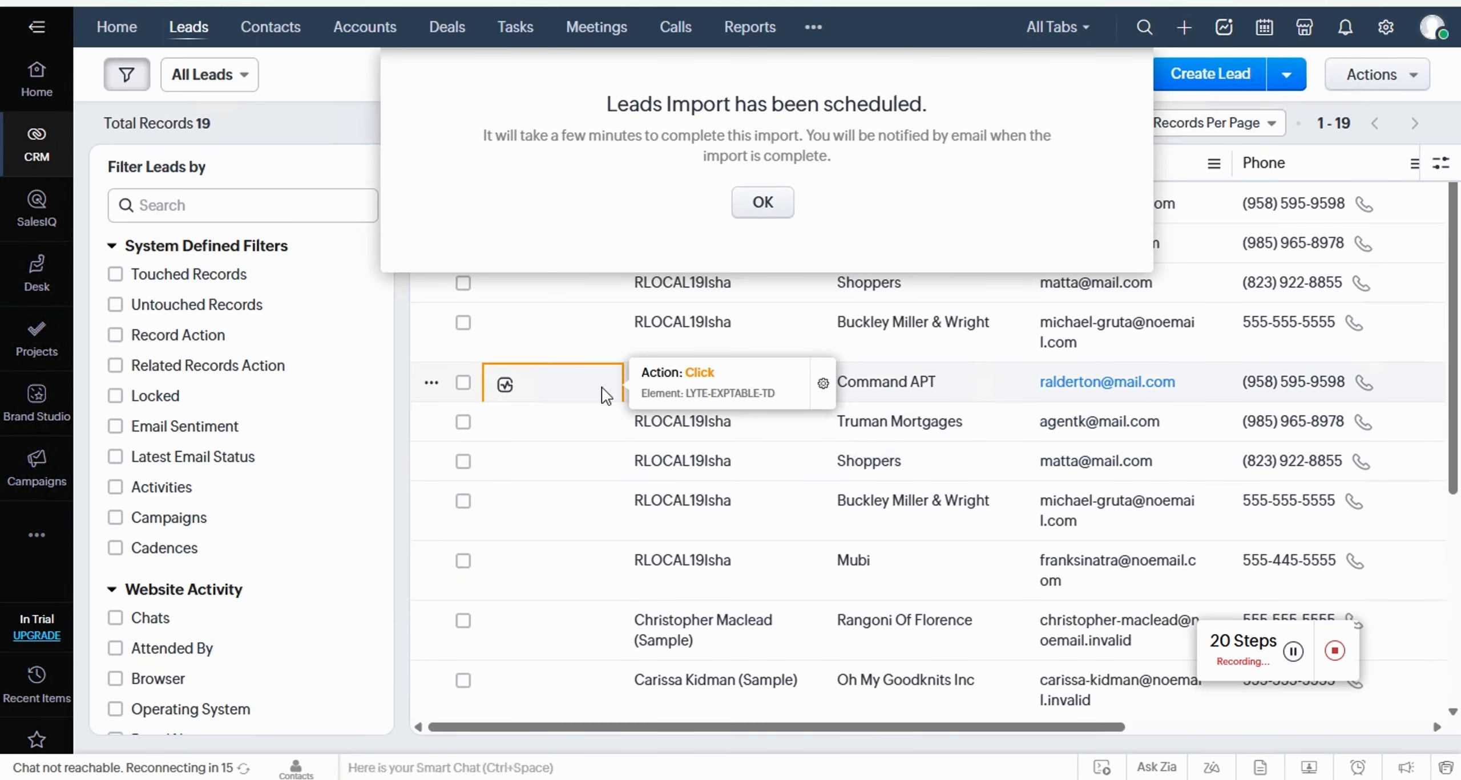
Stop the web recording and review the list of recorded actions.
left_click(1334, 651)
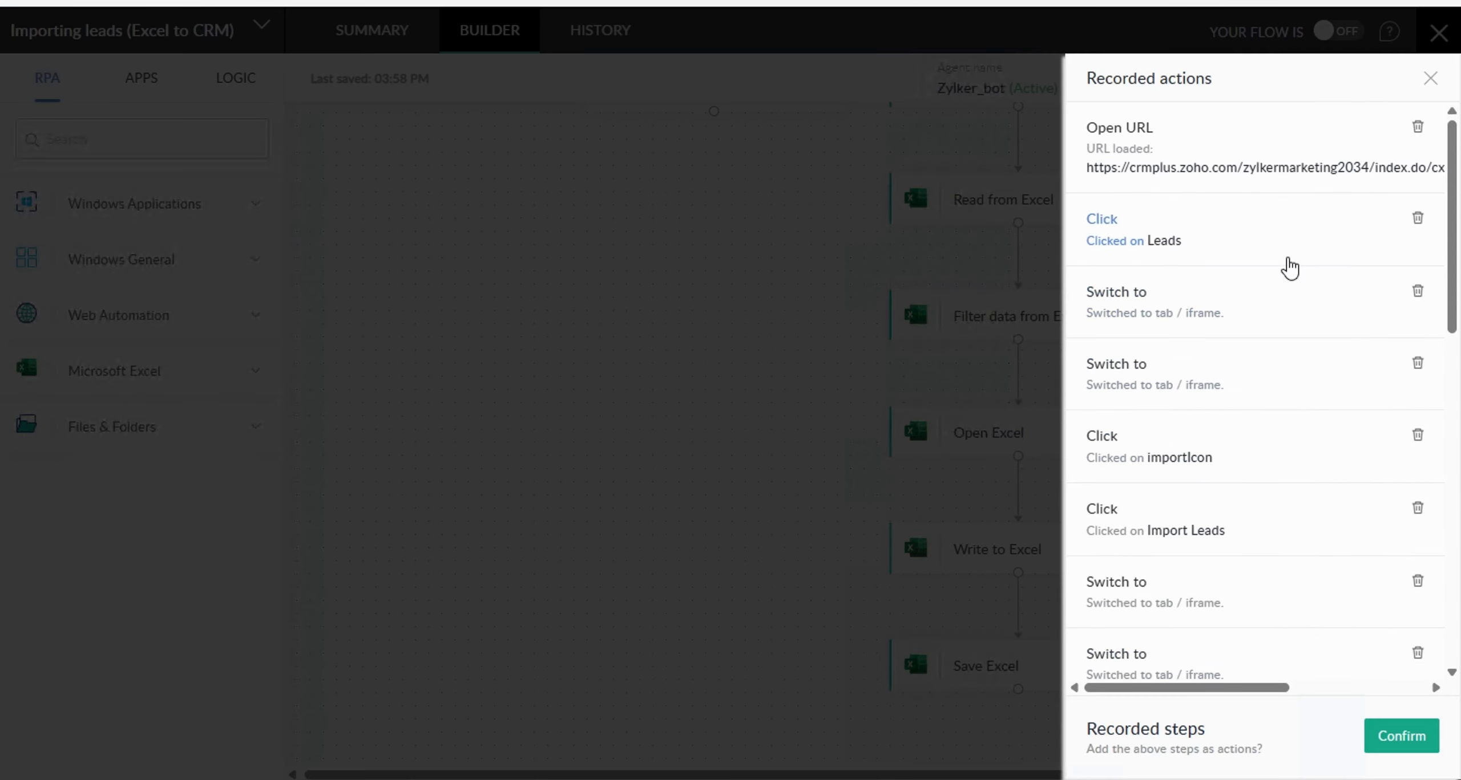
scroll(1290, 267, "down", 1)
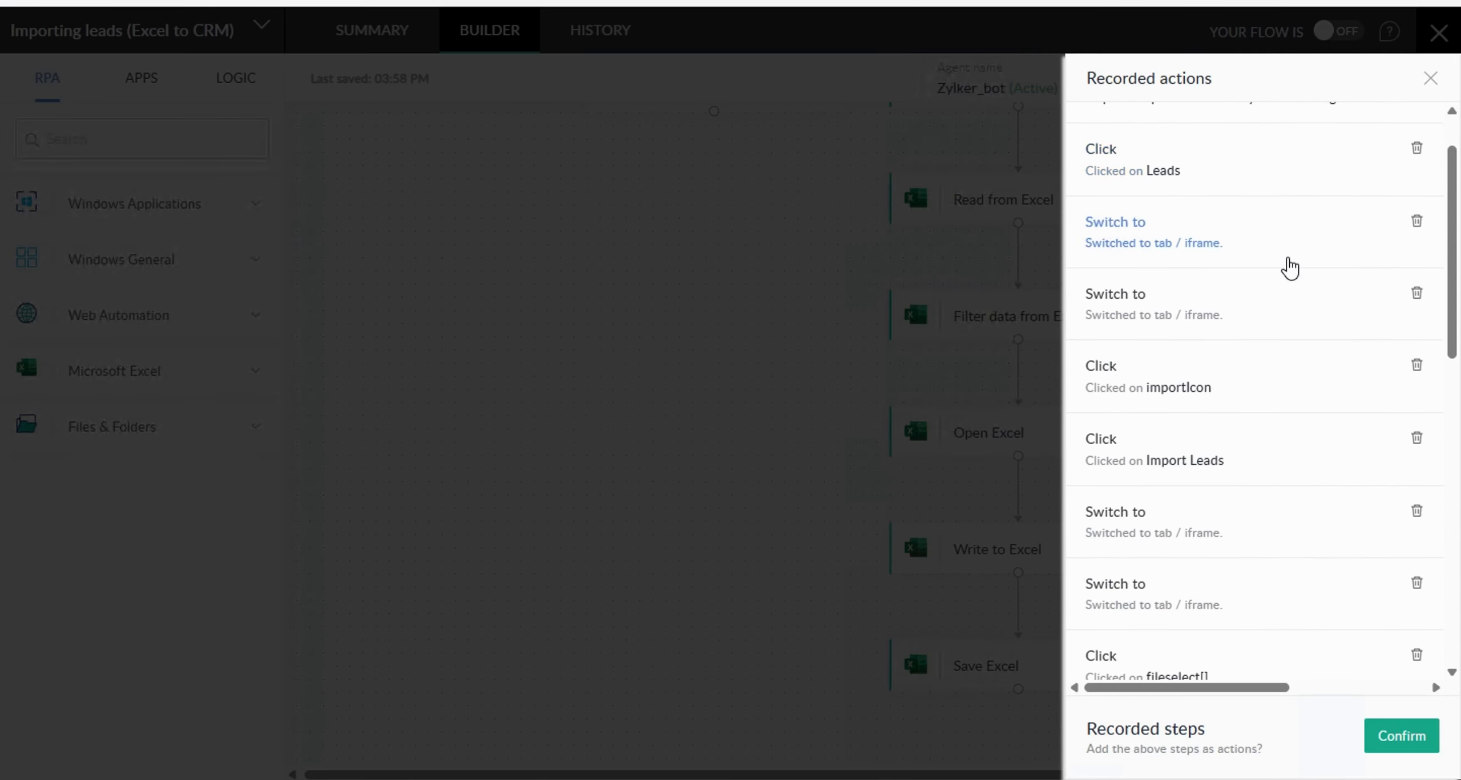
scroll(1289, 267, "down", 1)
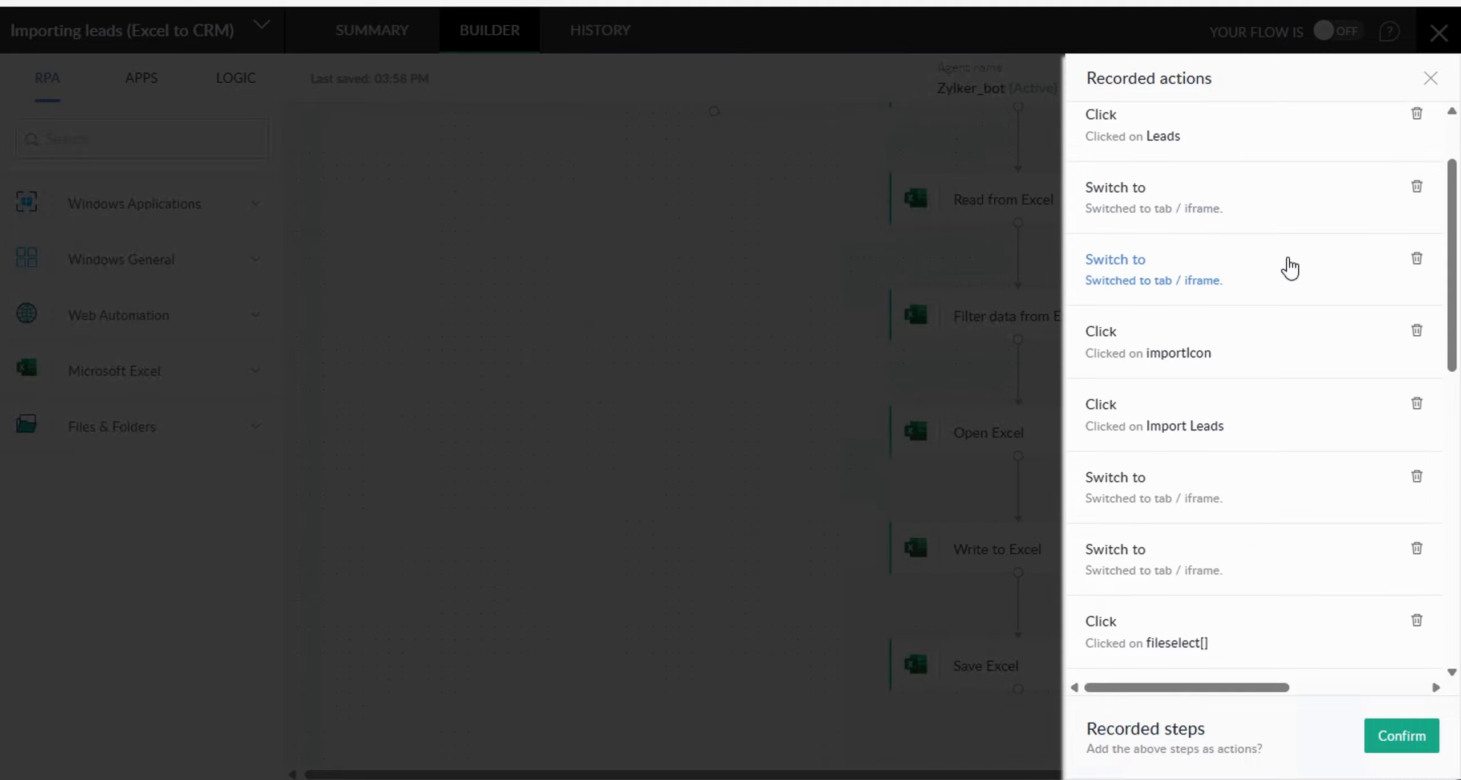
Delete both Switch to actions after Click Leads and the first one after the first Click Next, then add the recorded steps to the flow.
scroll(1290, 267, "down", 1)
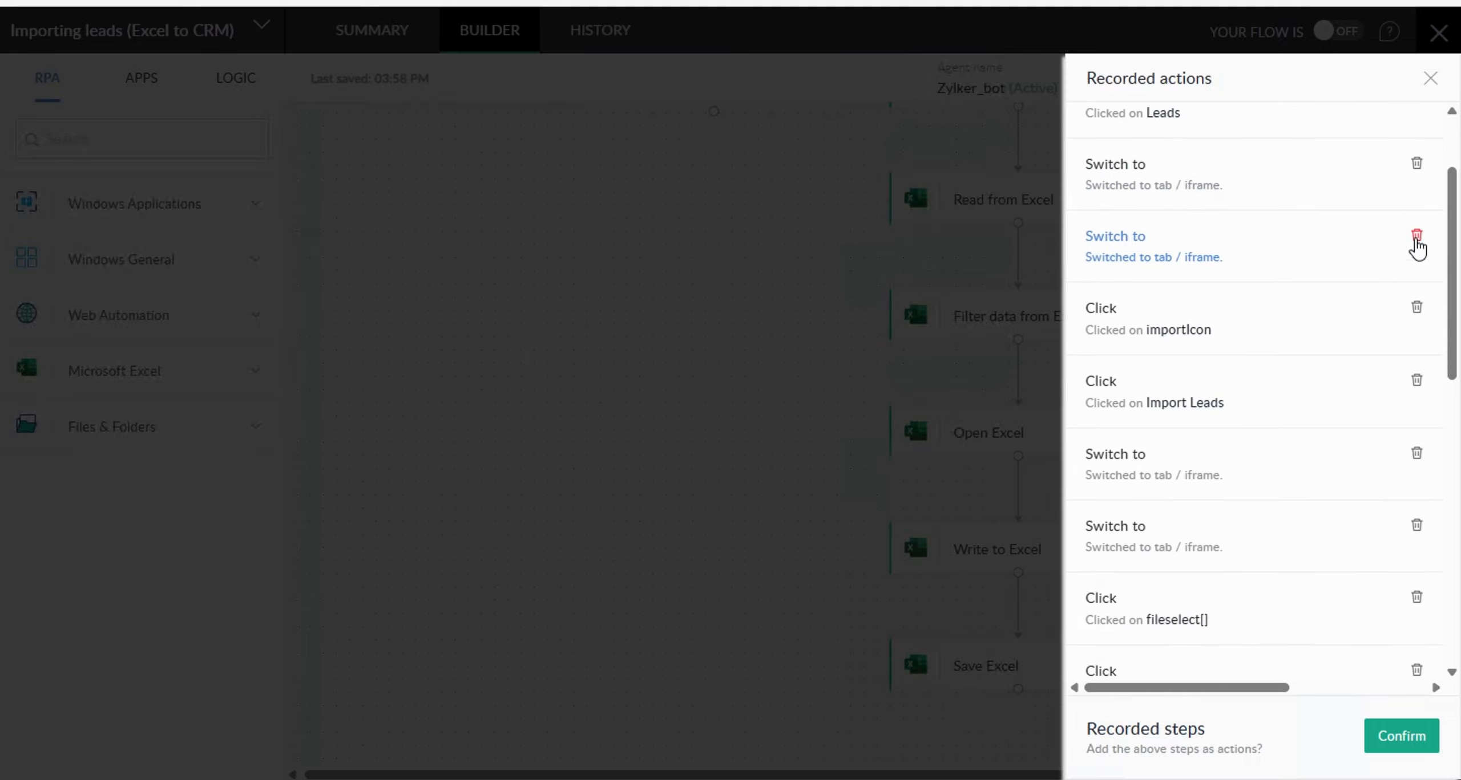
left_click(1416, 238)
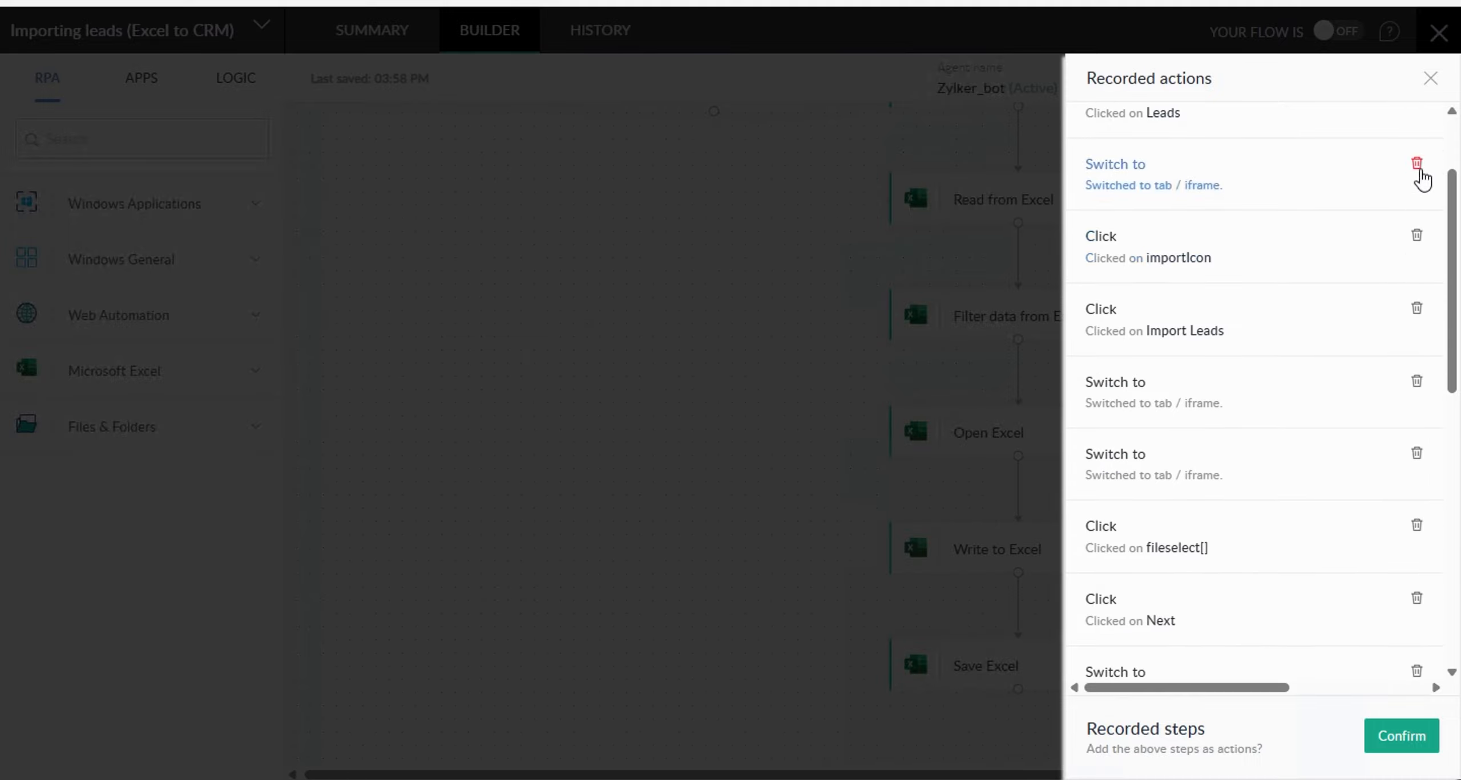
left_click(1419, 172)
scroll(1335, 319, "down", 3)
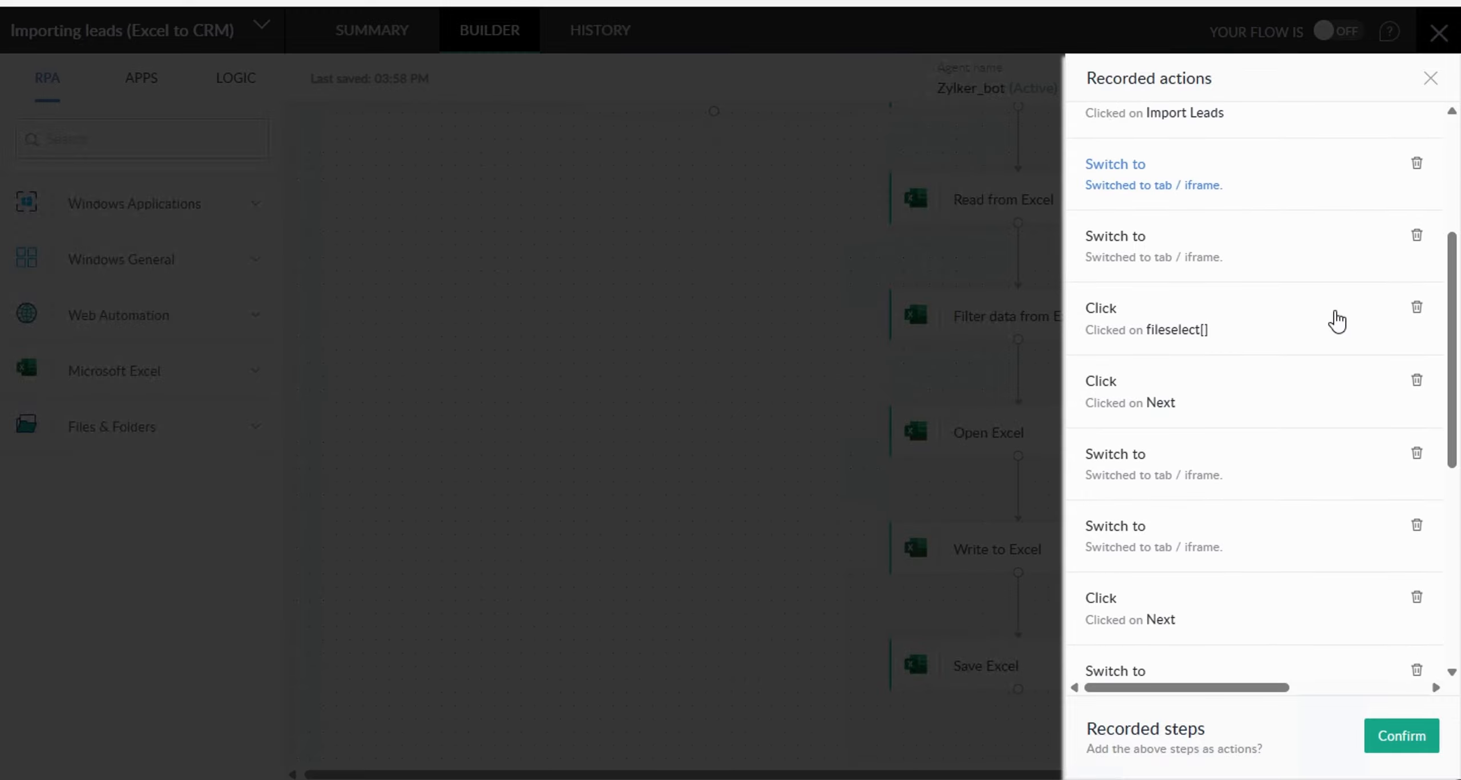
scroll(1335, 319, "down", 2)
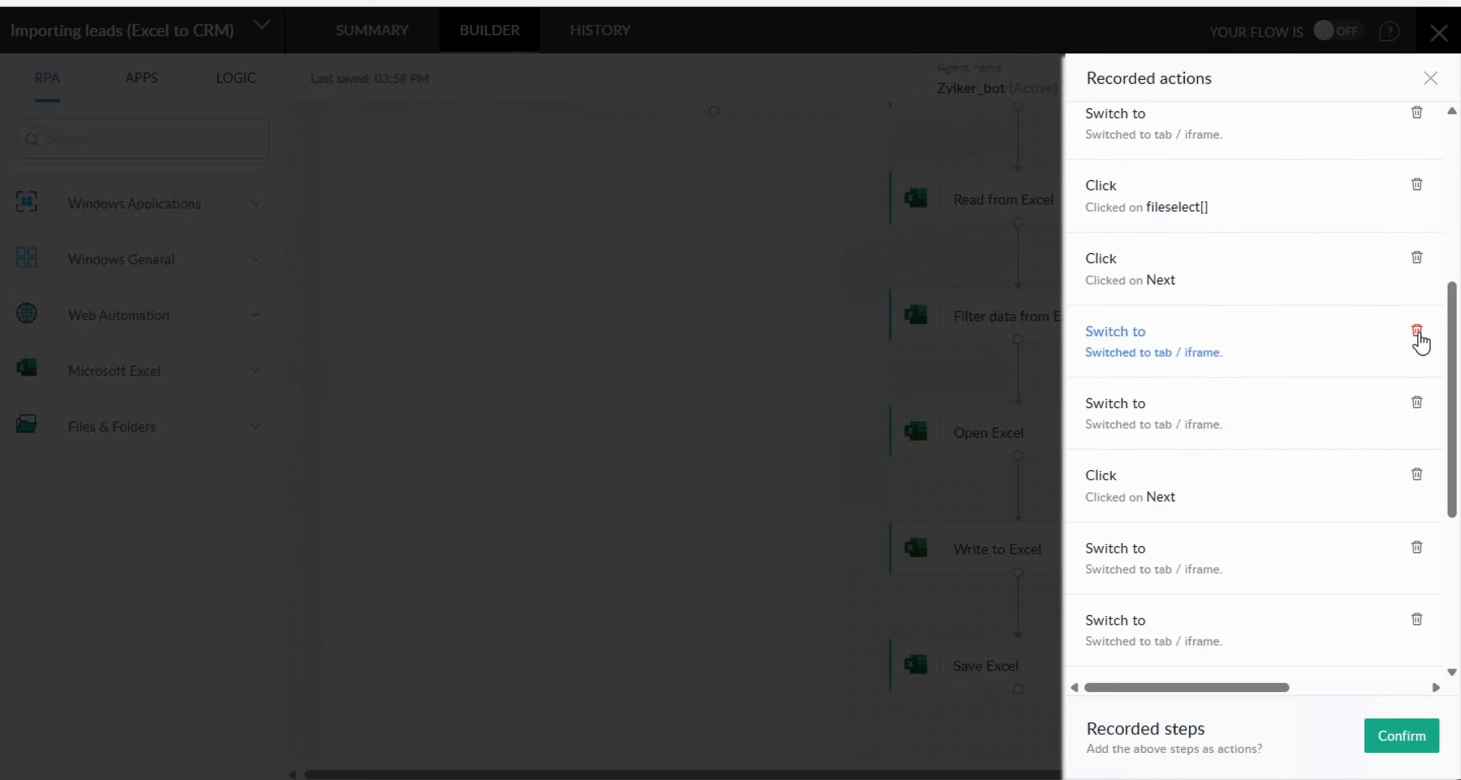
left_click(1417, 337)
scroll(1417, 338, "down", 4)
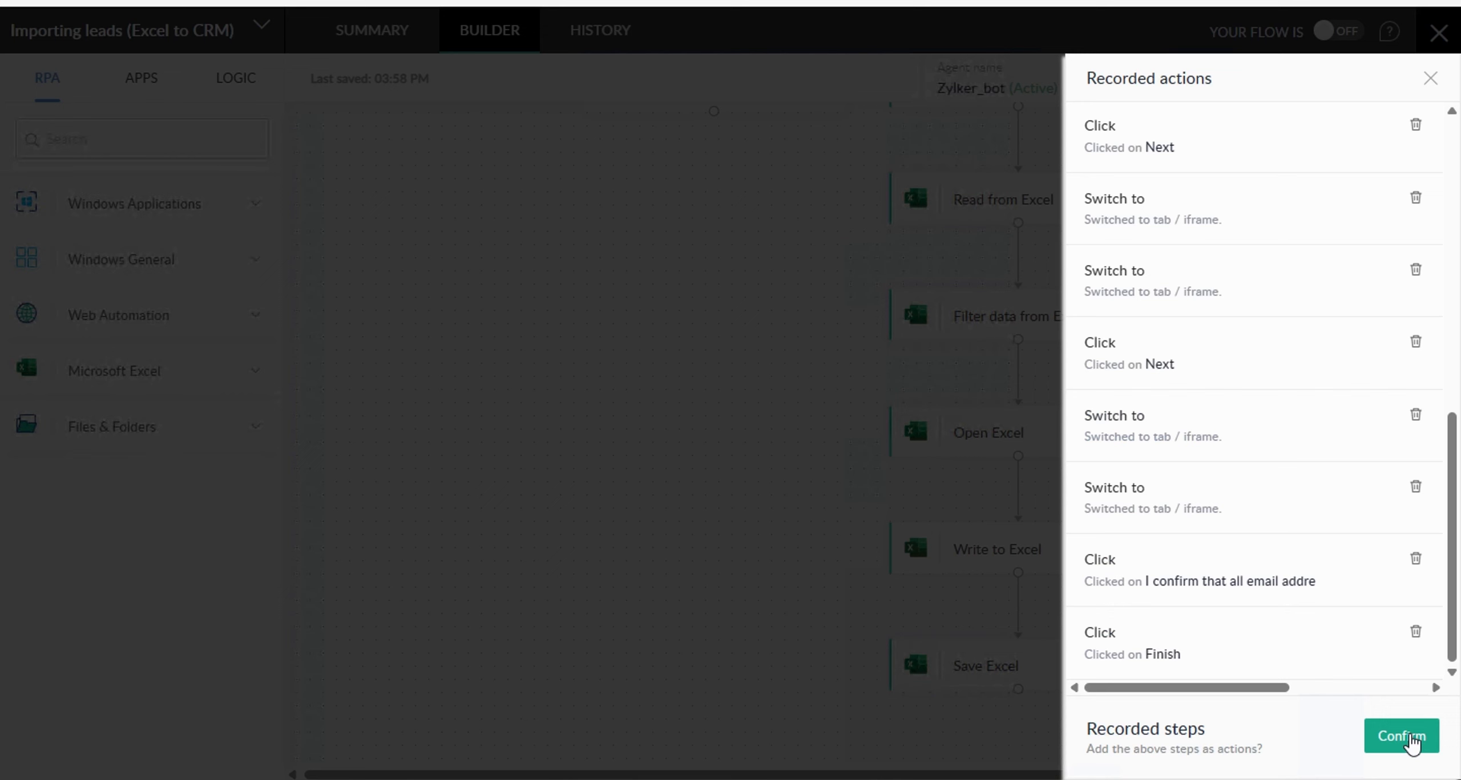
left_click(1409, 741)
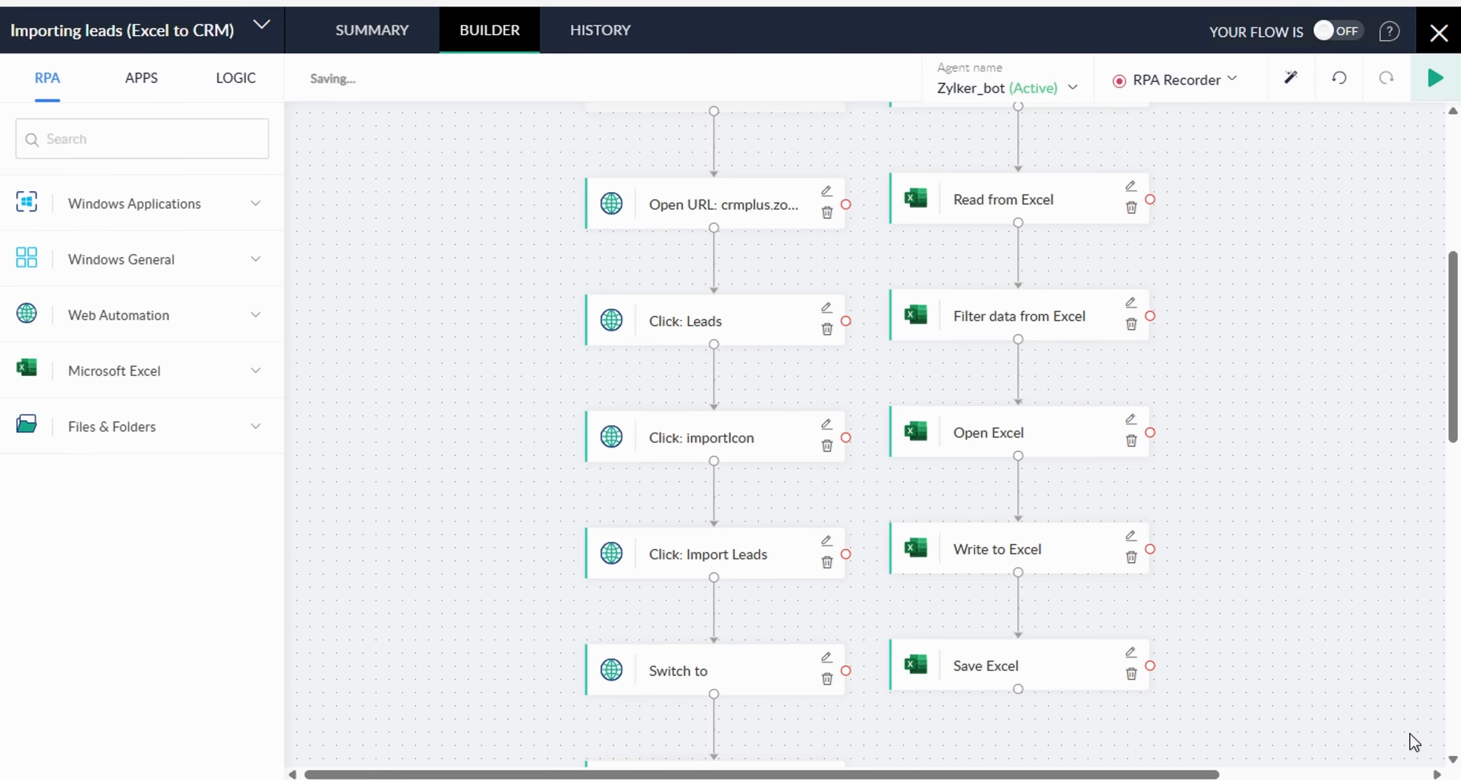
Disconnect the Open URL action from the Decision's Default branch and move it out of the column.
scroll(1218, 549, "up", 5)
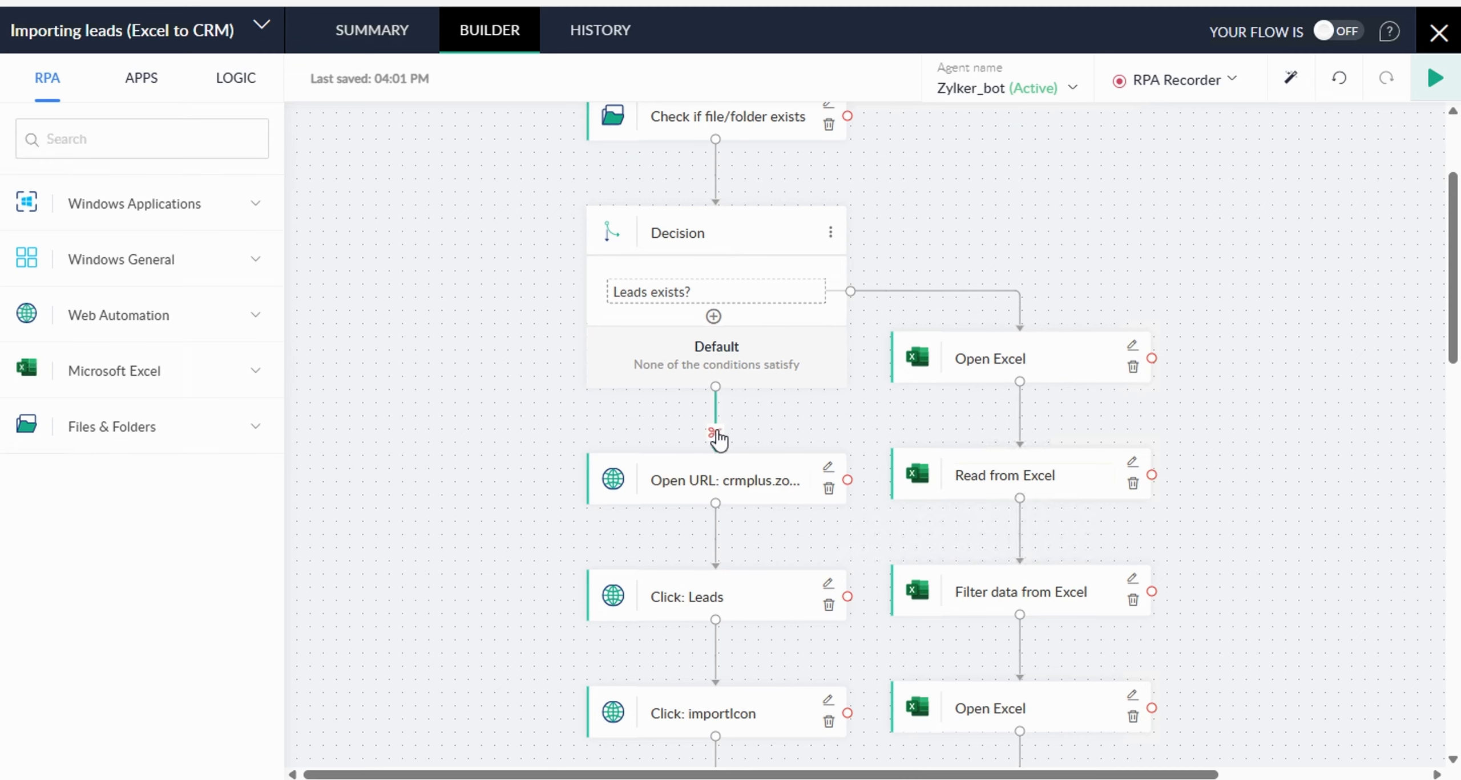
left_click(715, 436)
left_click(757, 442)
left_click_drag(746, 463, 1275, 735)
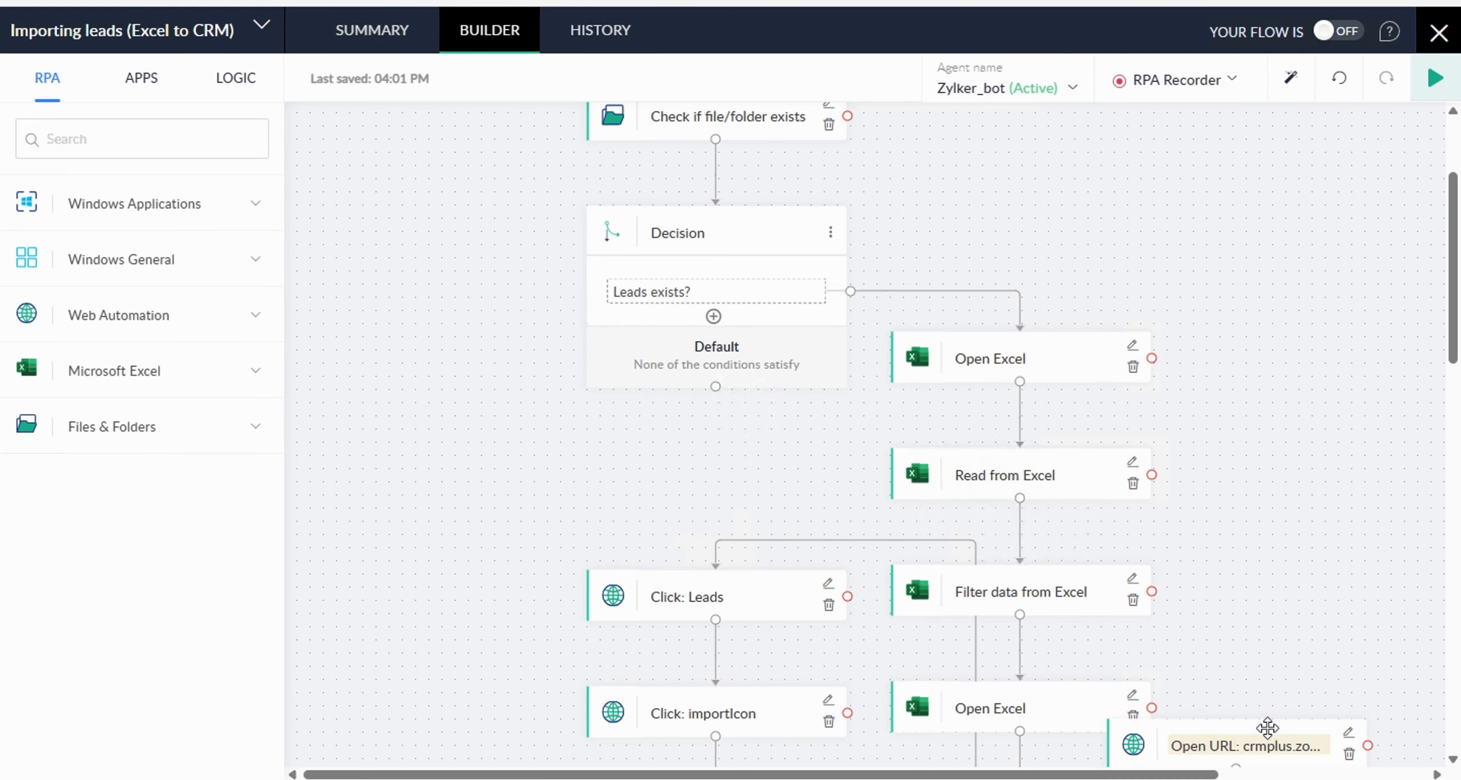
Place Open URL below Save Excel, connect Save Excel to it, and auto-arrange the flow.
scroll(1266, 589, "down", 3)
scroll(1267, 589, "down", 2)
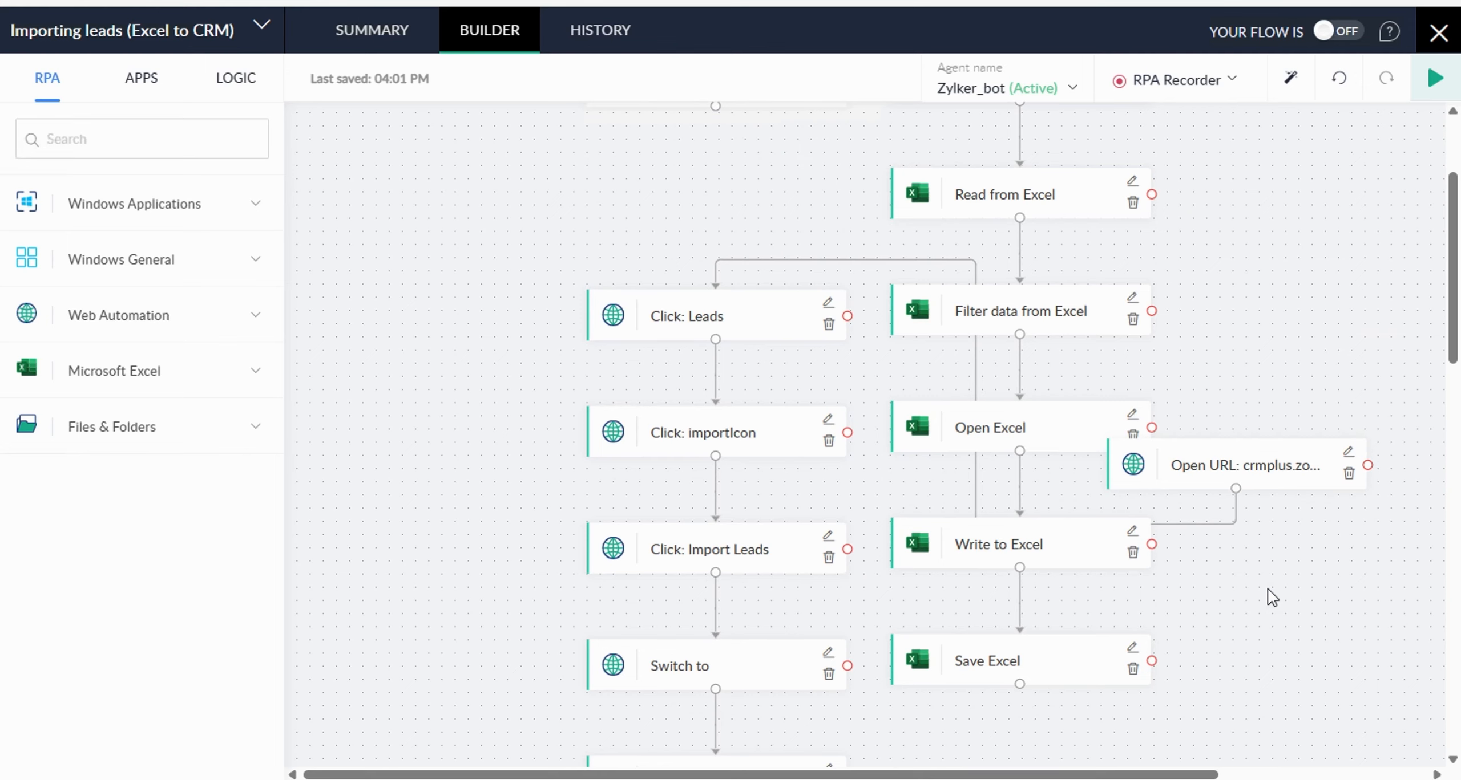
left_click_drag(1284, 449, 1065, 724)
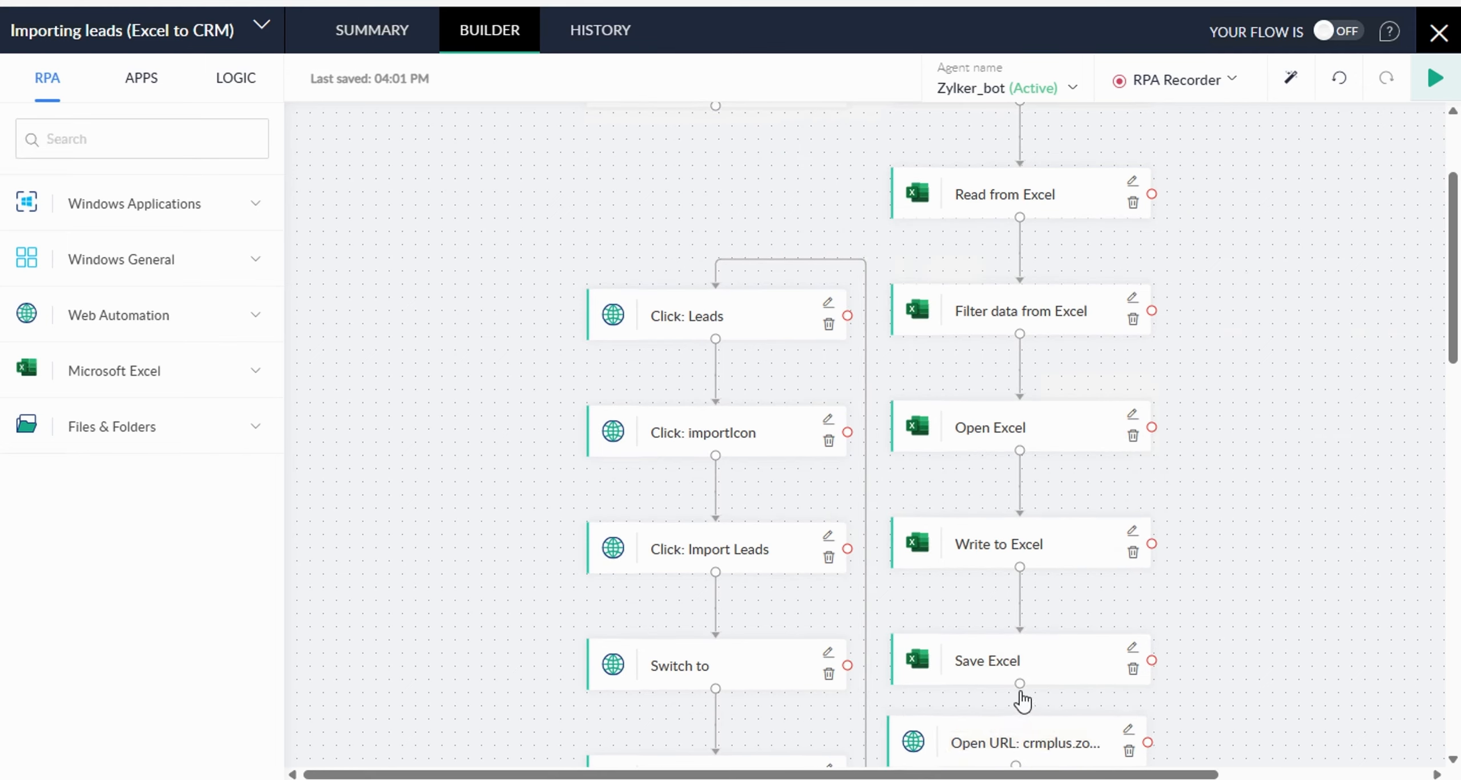
left_click_drag(1019, 684, 1021, 726)
left_click(1294, 84)
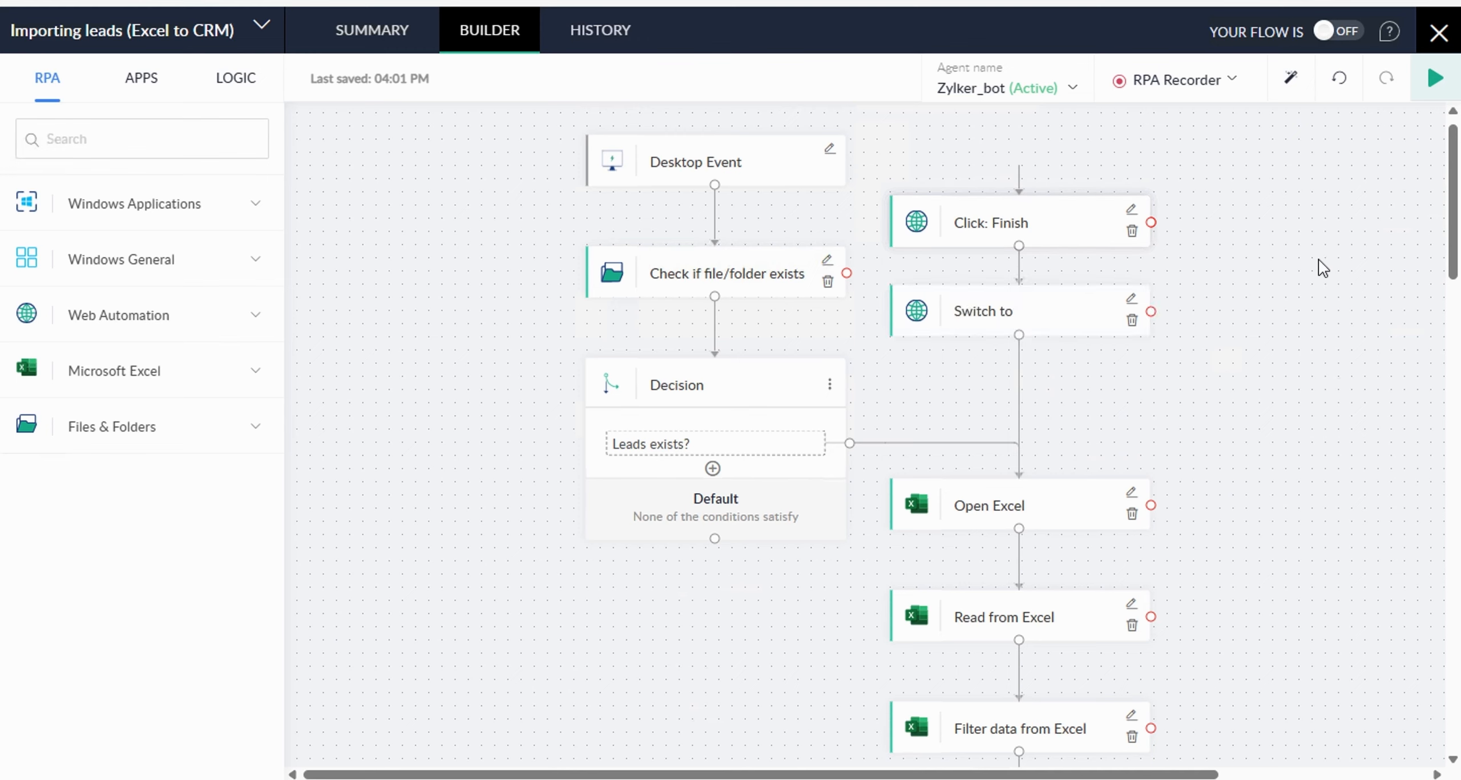
Remove the link between Click: fileselect[] and Click: Next and add an Open file dialog action beside them.
scroll(1325, 418, "down", 5)
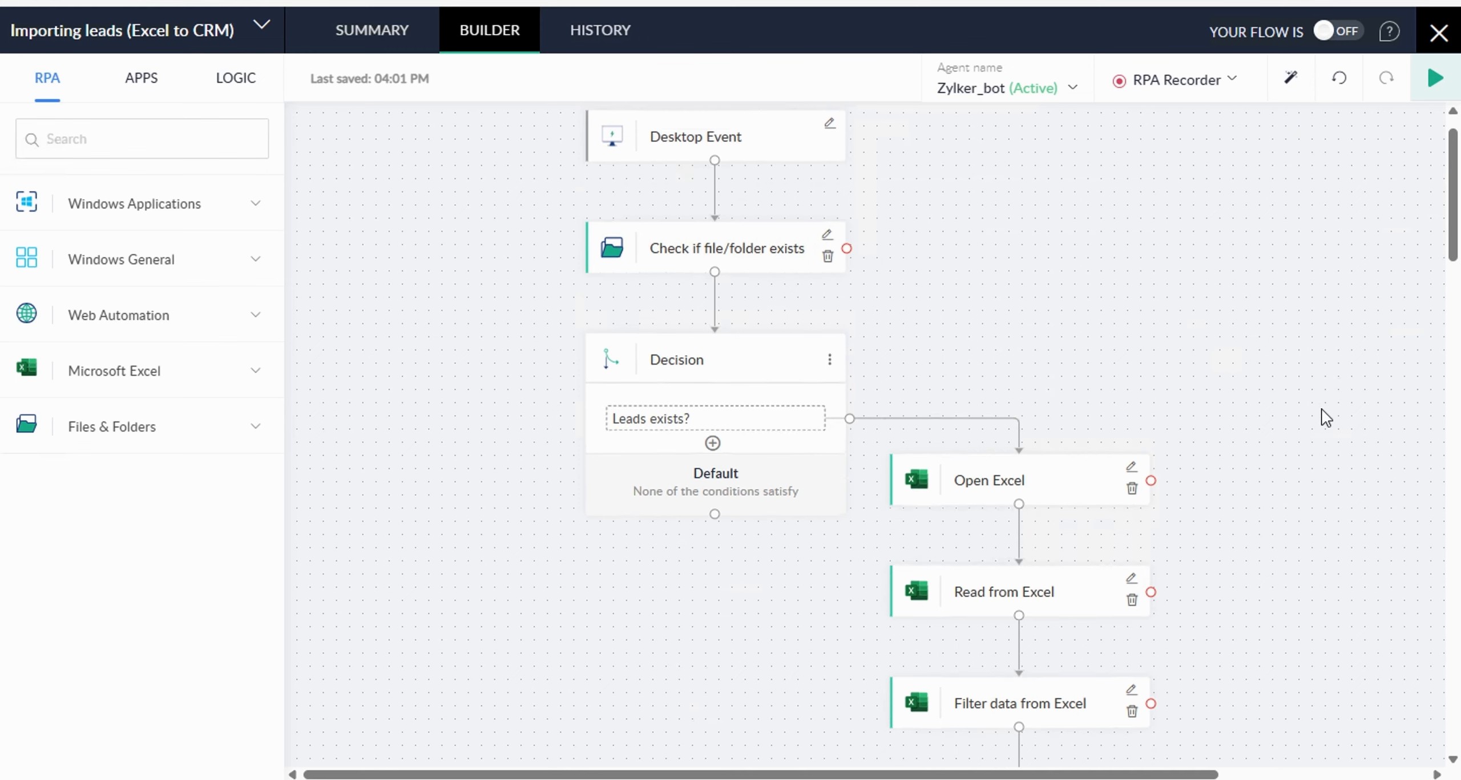
scroll(1325, 419, "down", 6)
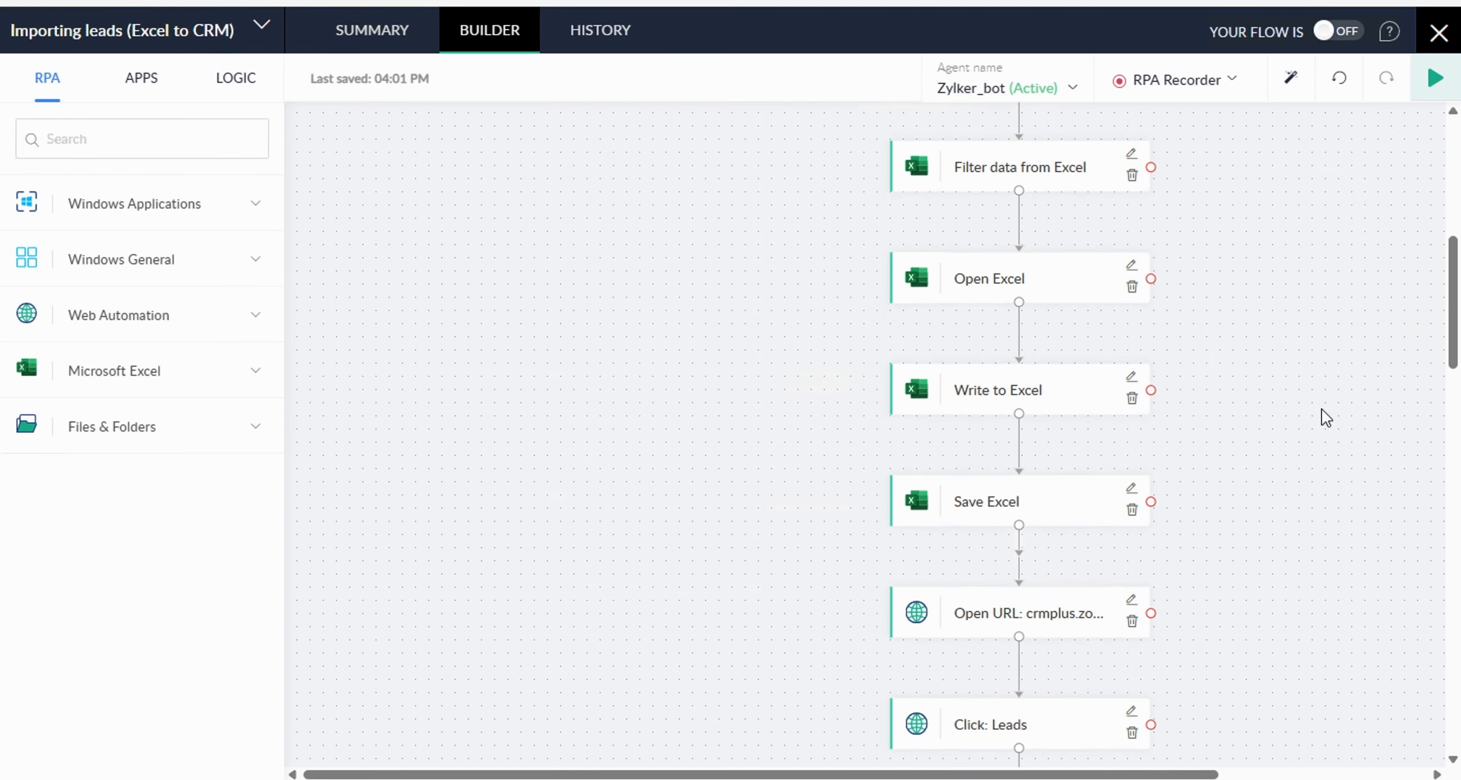
scroll(1325, 418, "down", 5)
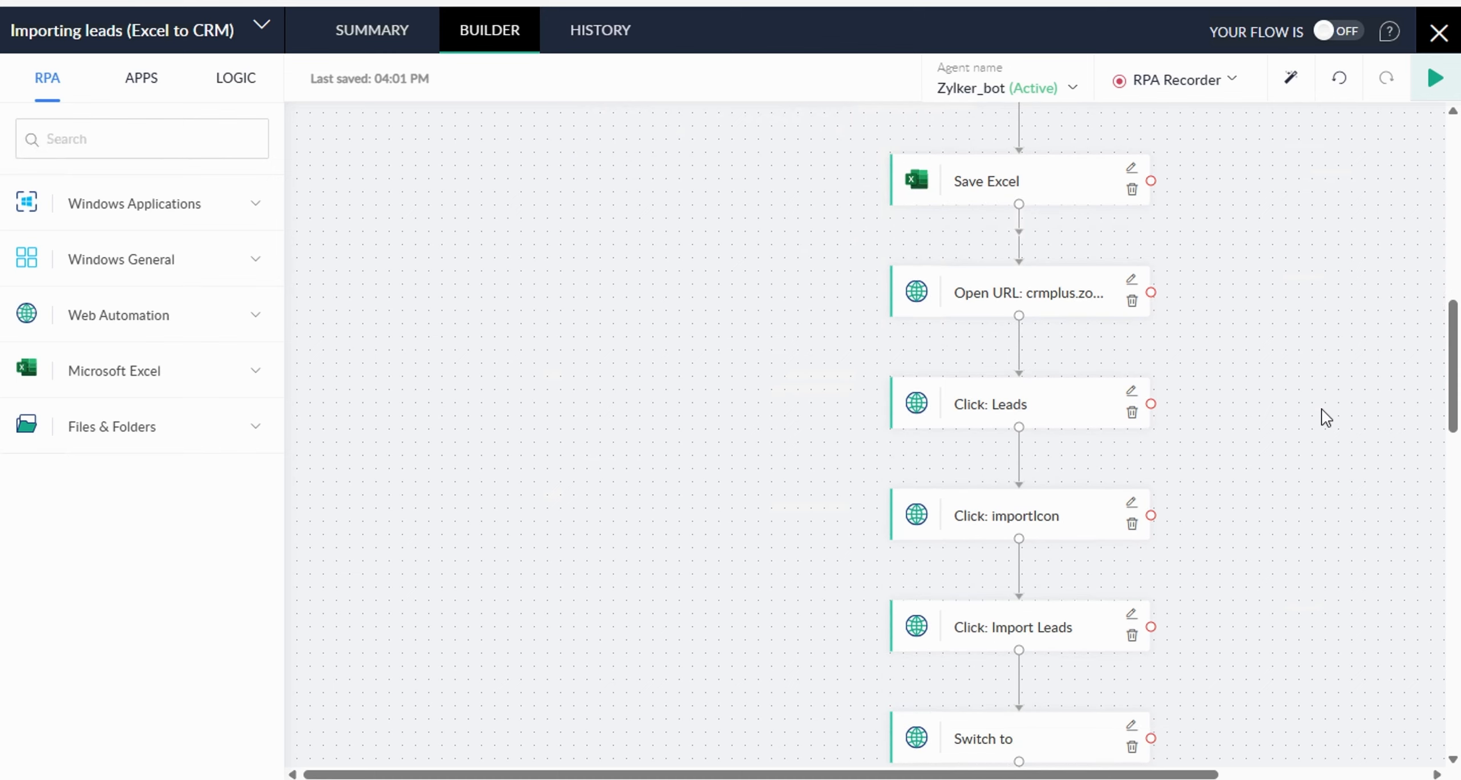
scroll(1325, 418, "down", 4)
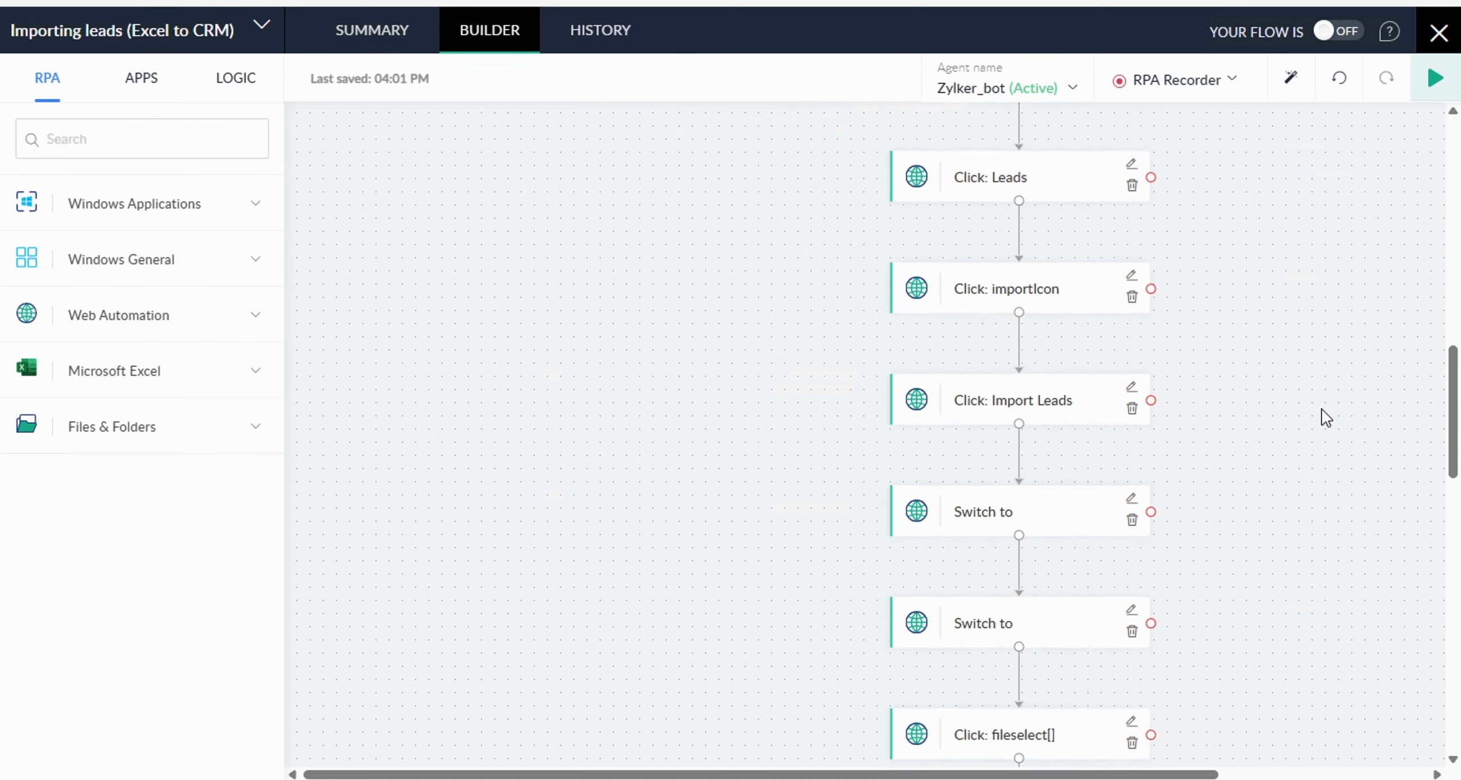
scroll(1325, 418, "down", 1)
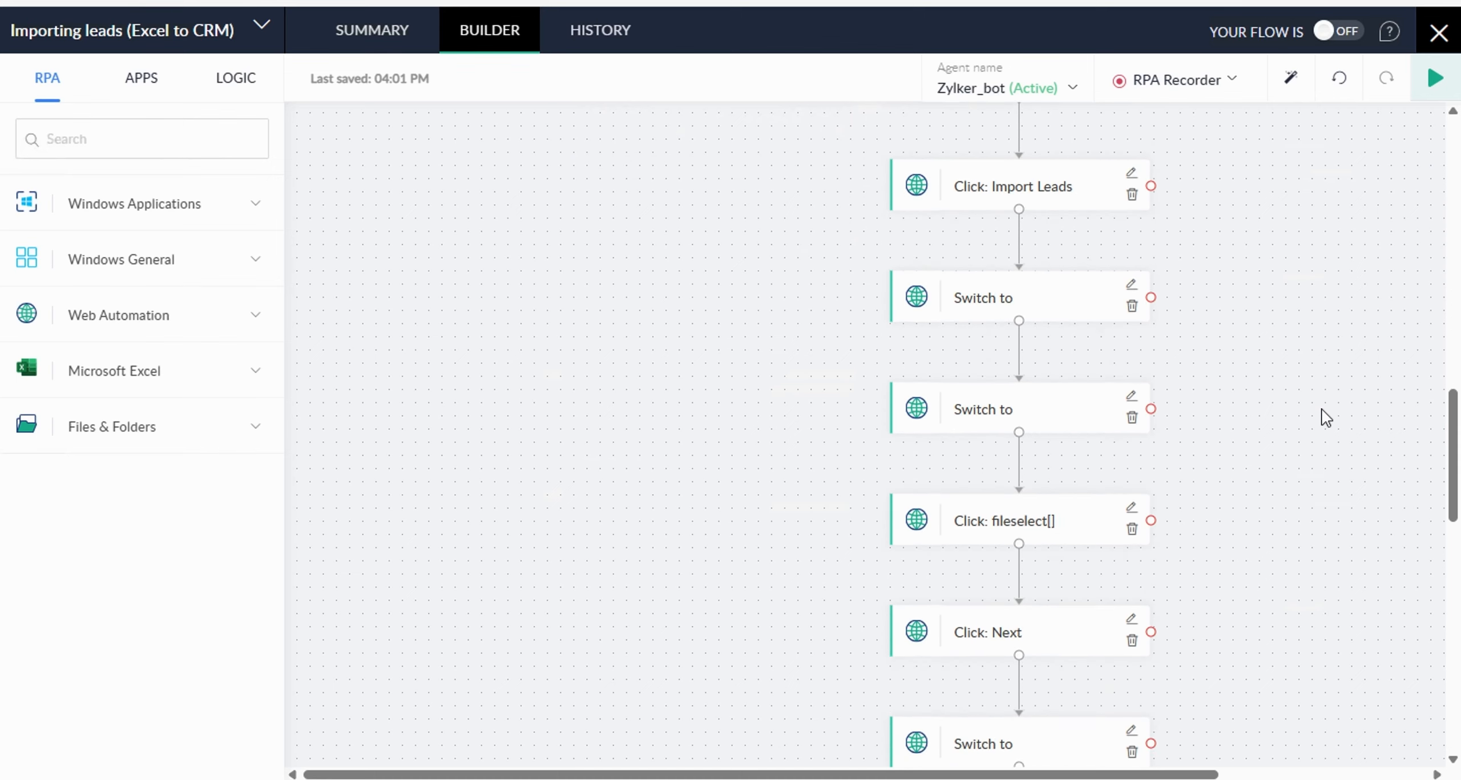
scroll(1323, 414, "down", 1)
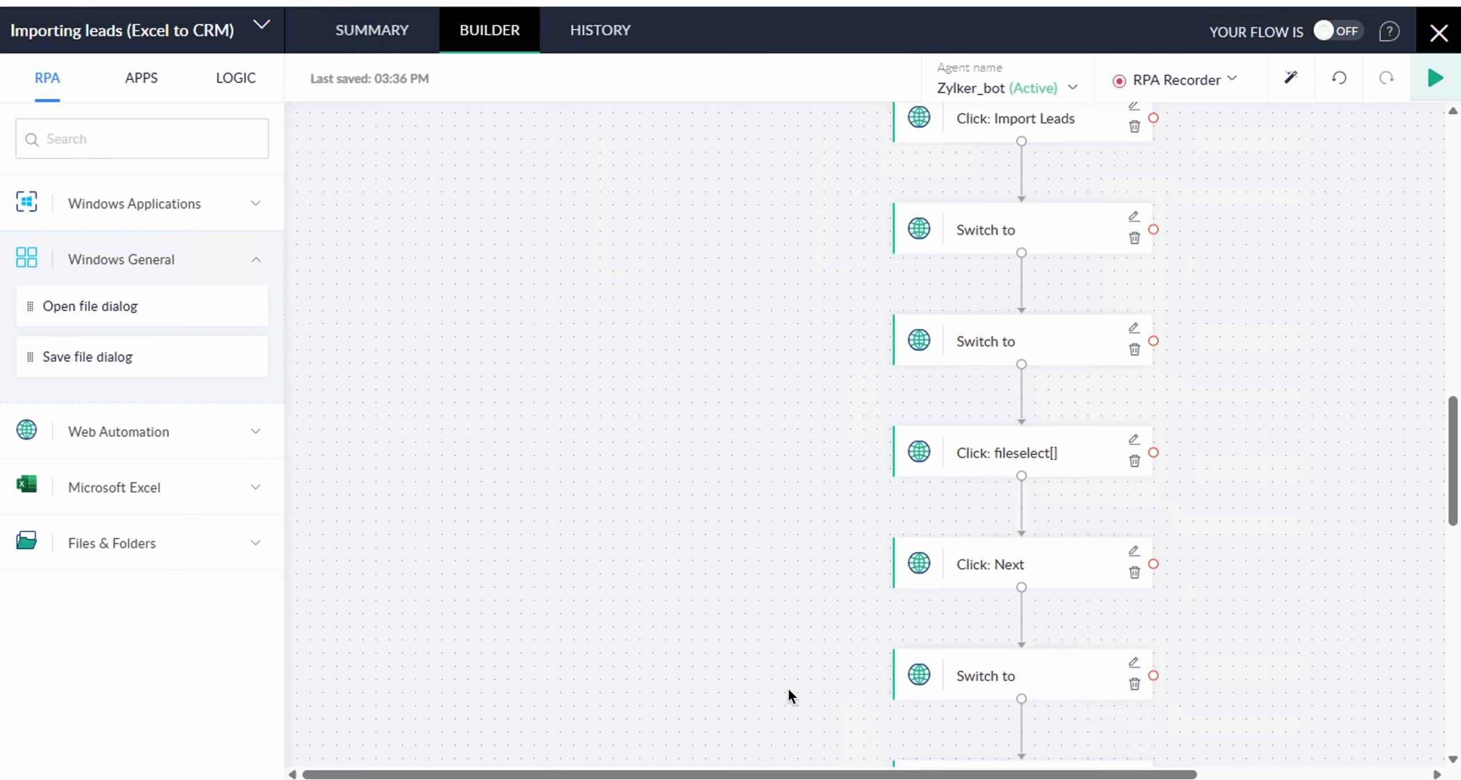
left_click(1022, 520)
left_click_drag(77, 302, 639, 482)
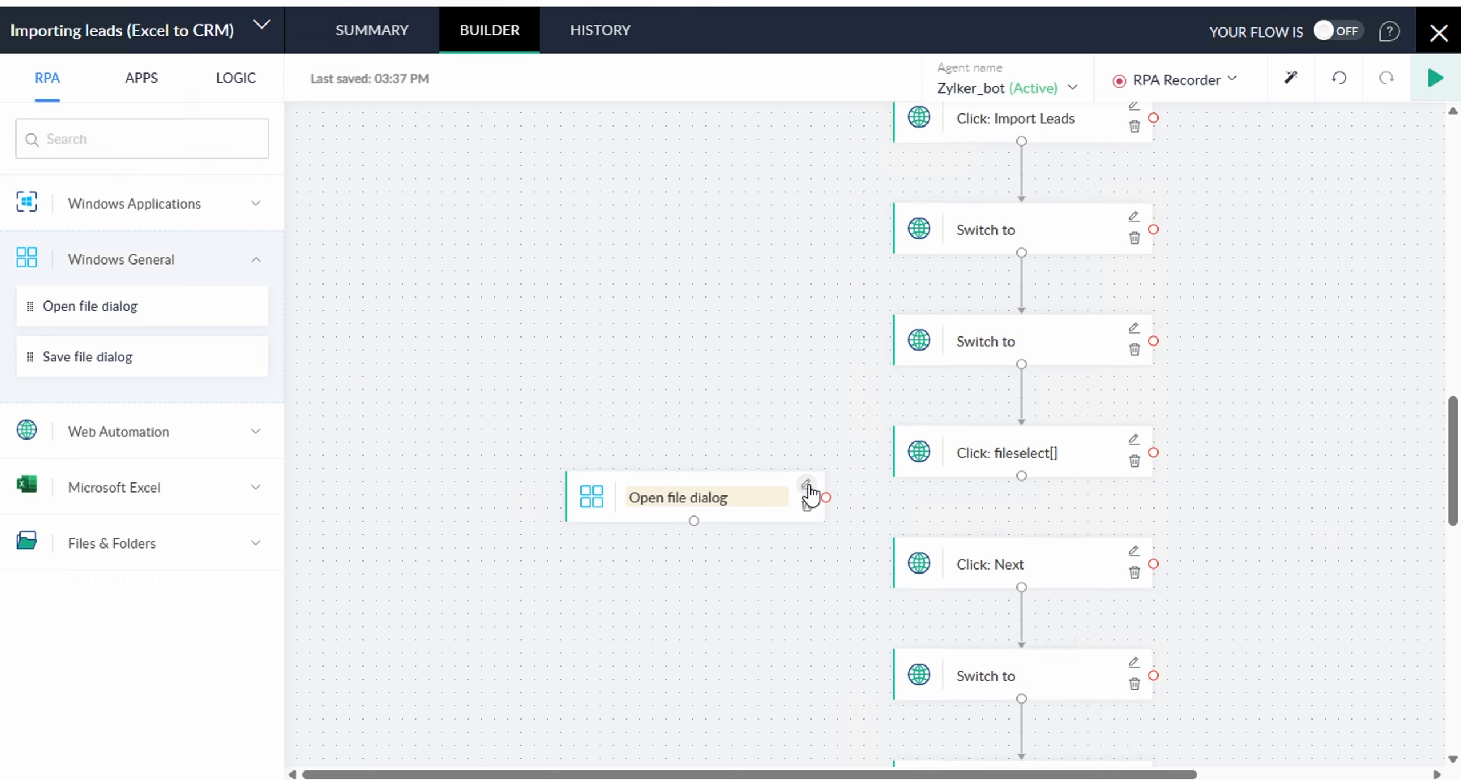
Indicate the browser's file Open window, launched from the CRM Import Leads page and showing Desktop, as the Open file dialog action's UI element.
left_click(806, 484)
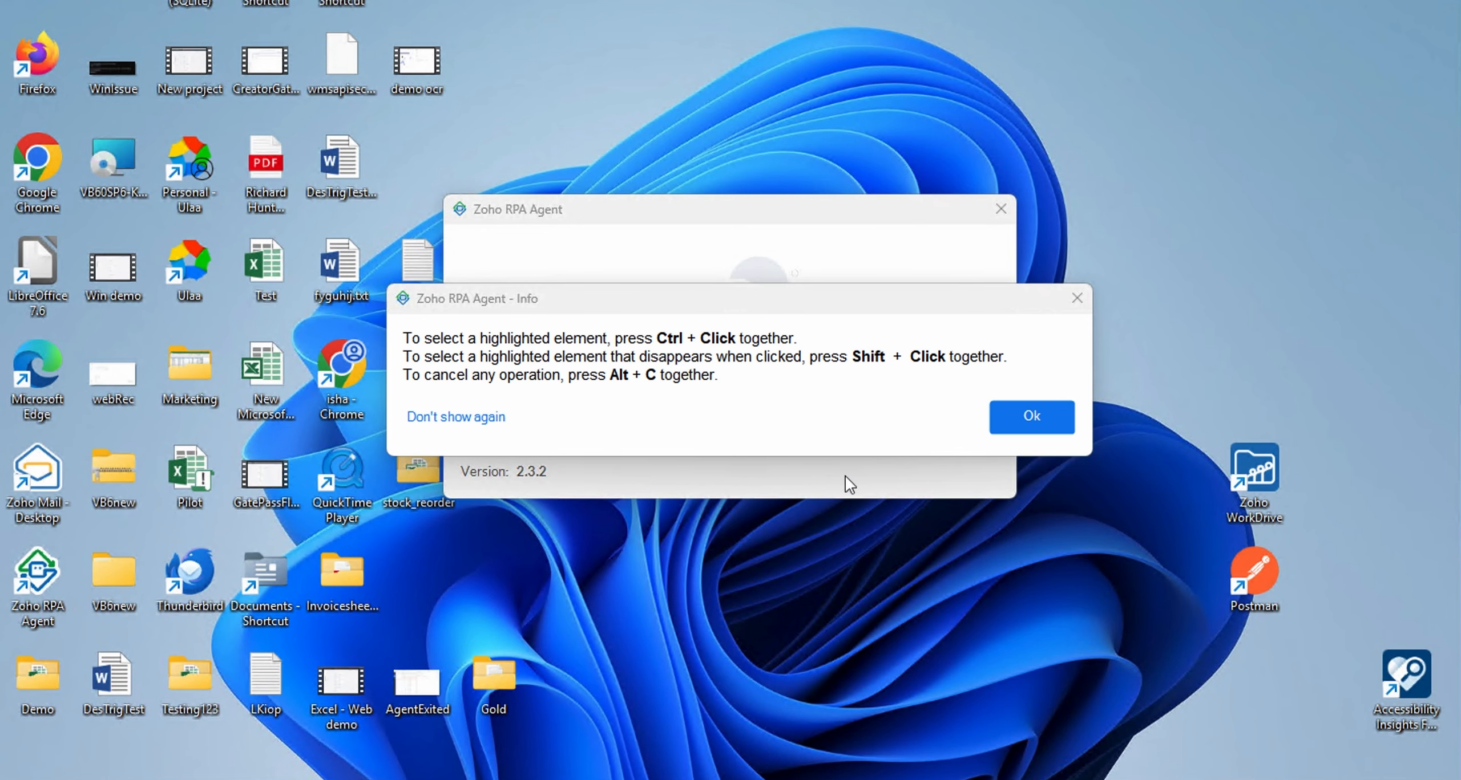
left_click(1015, 423)
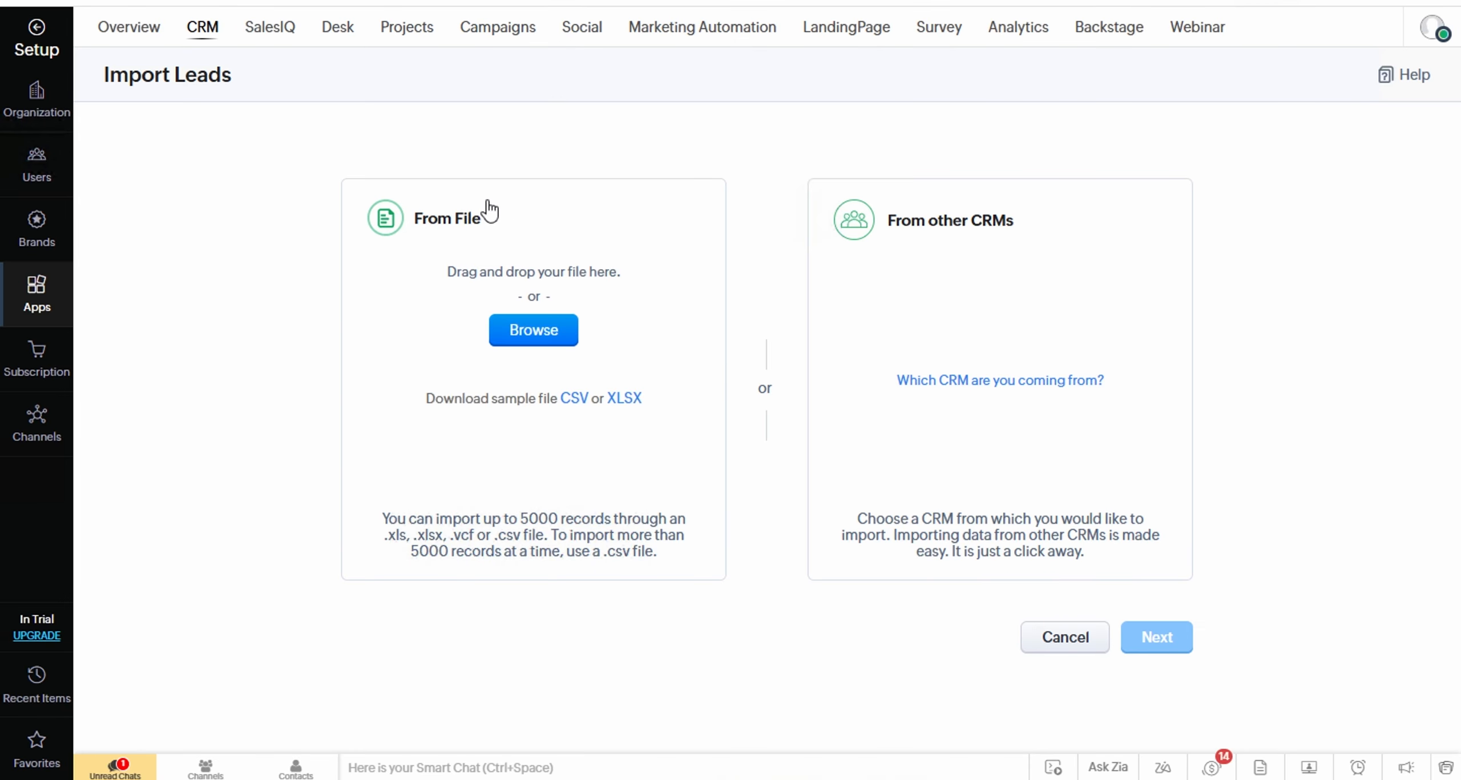
left_click(530, 334)
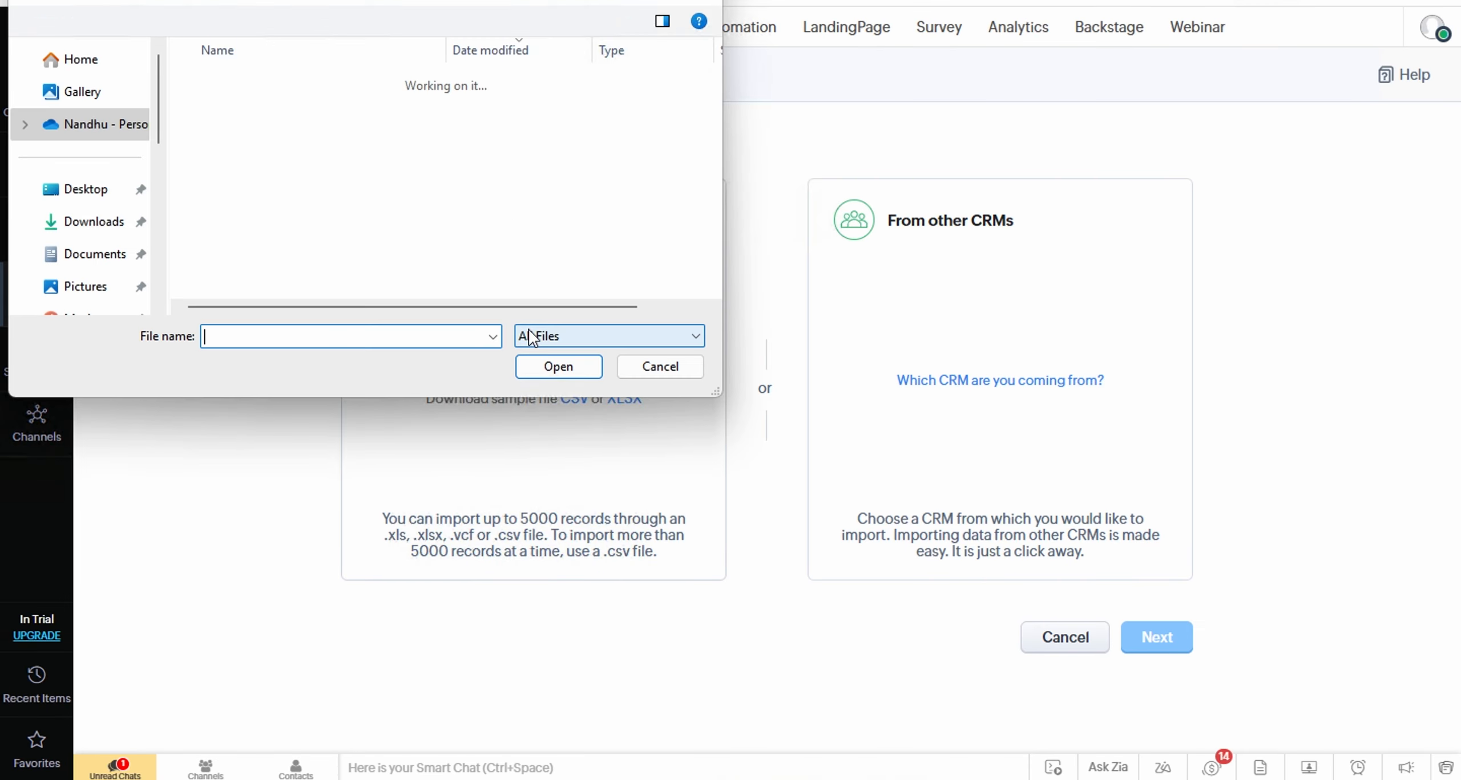
left_click(91, 194)
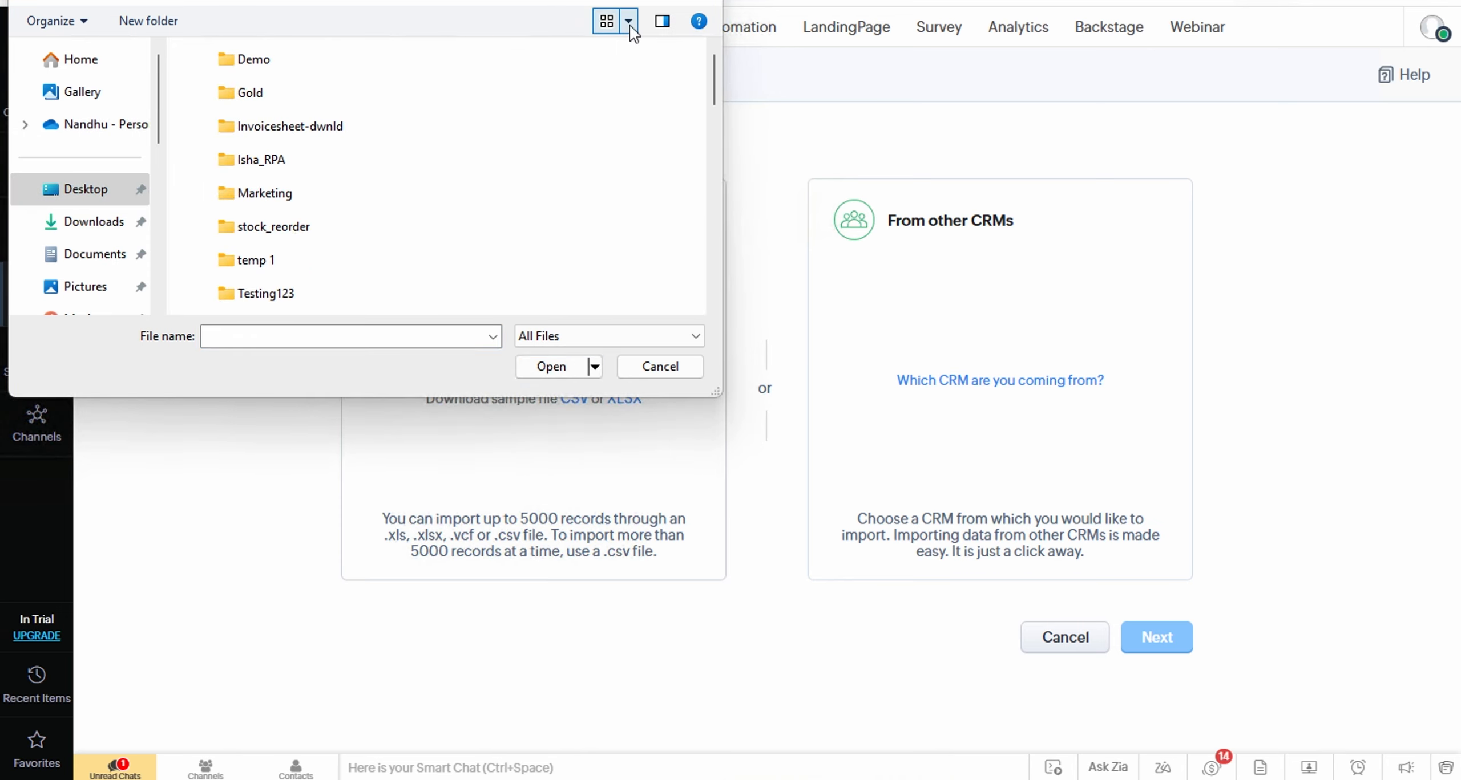
left_click(706, 1)
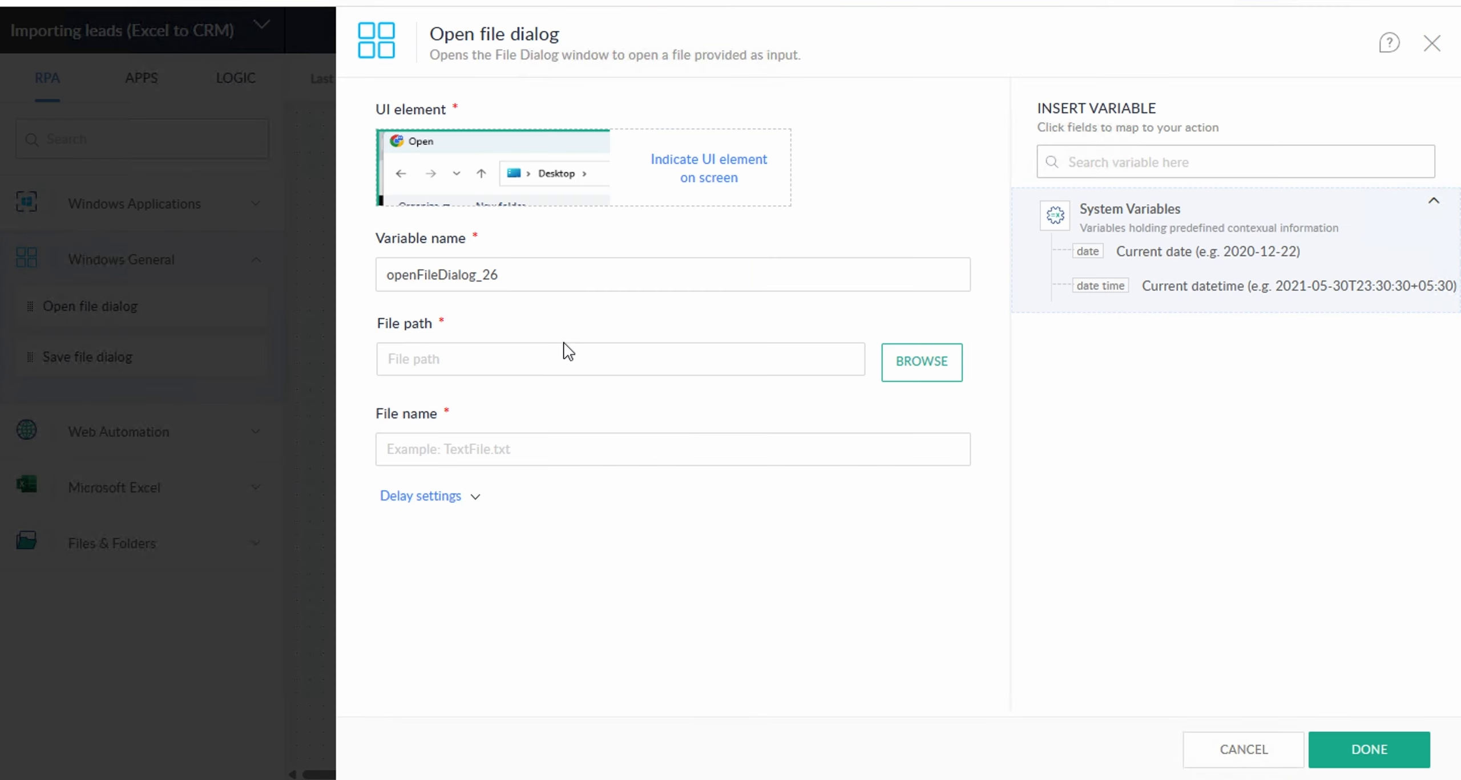
Set the Open file dialog action's file path to the Filtered Data folder inside All leads on the Desktop.
left_click(903, 376)
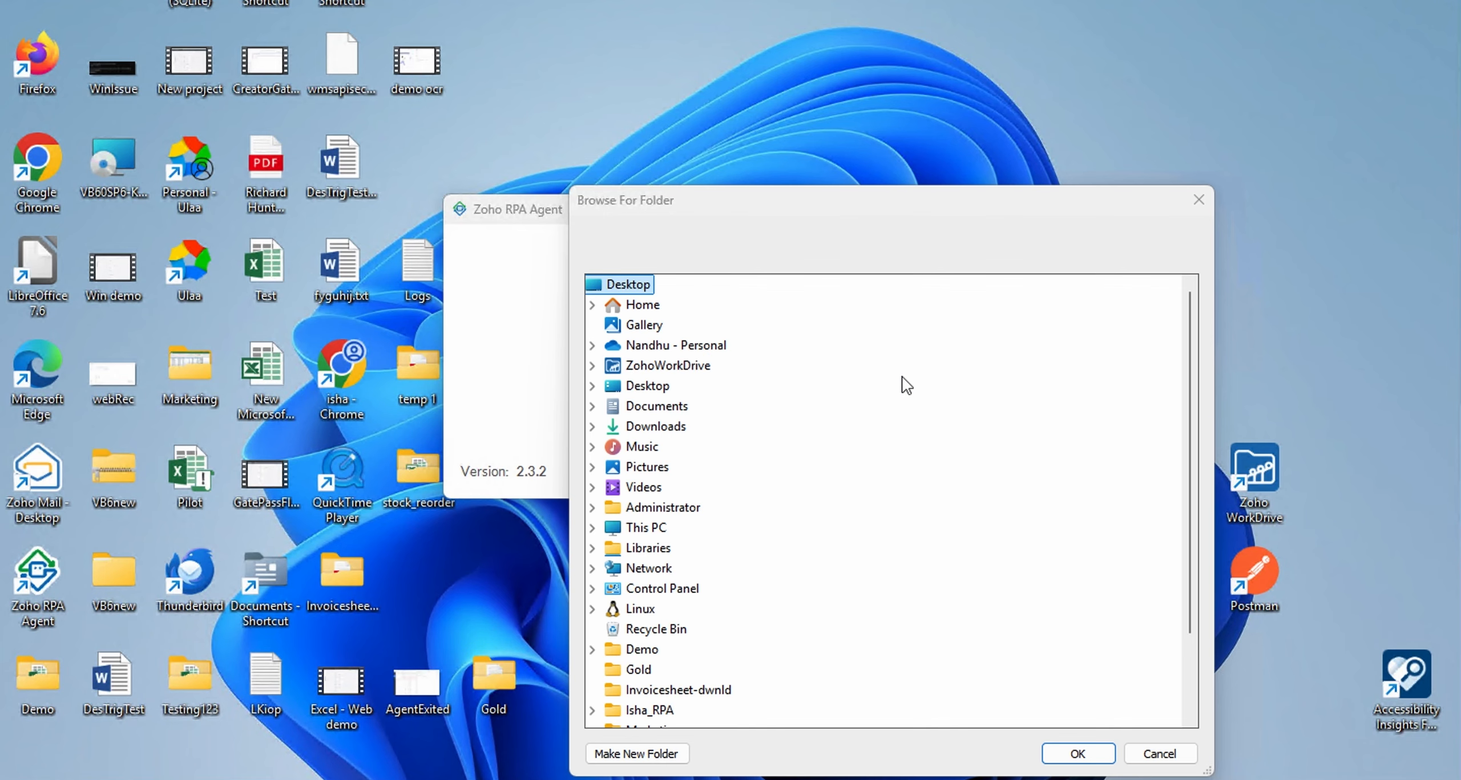
left_click(647, 389)
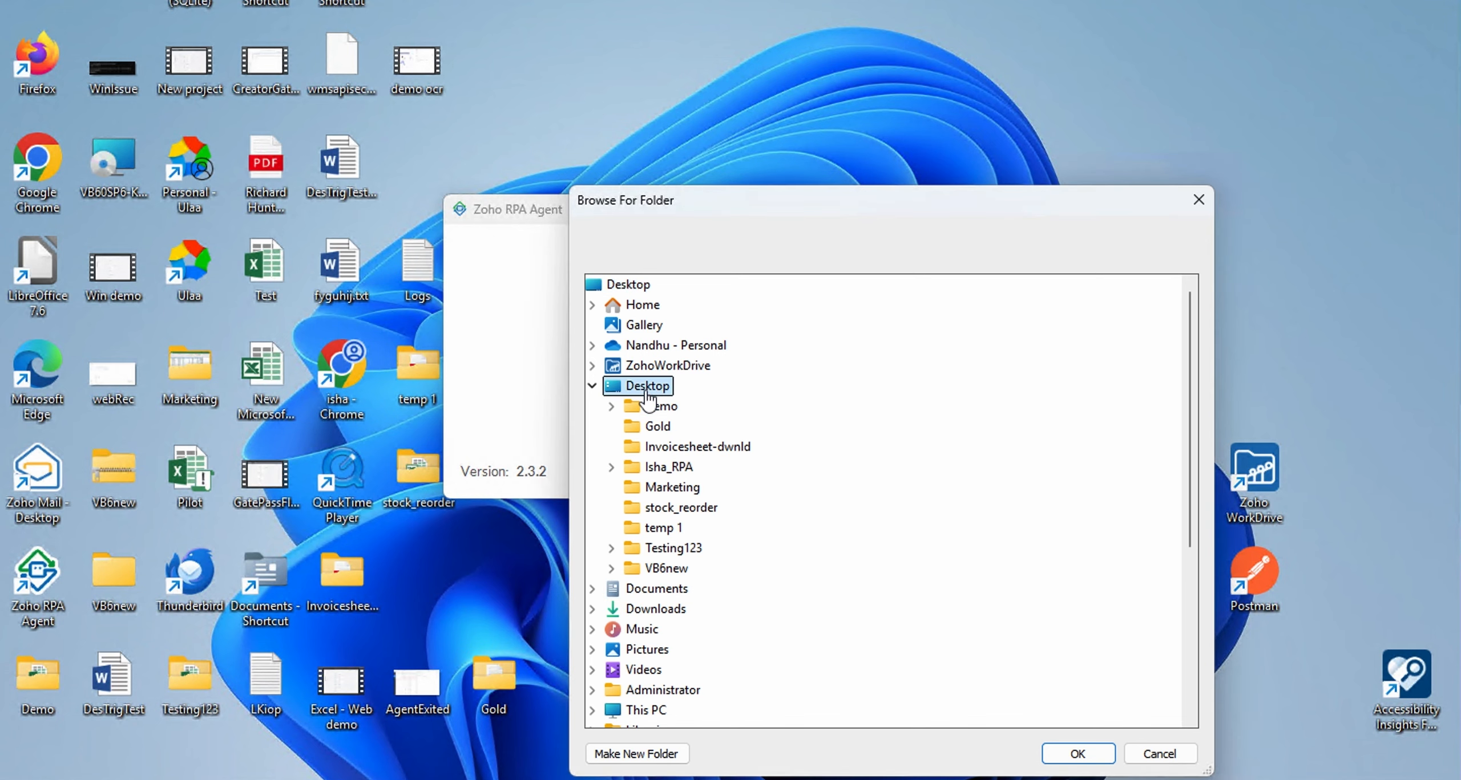
left_click(656, 467)
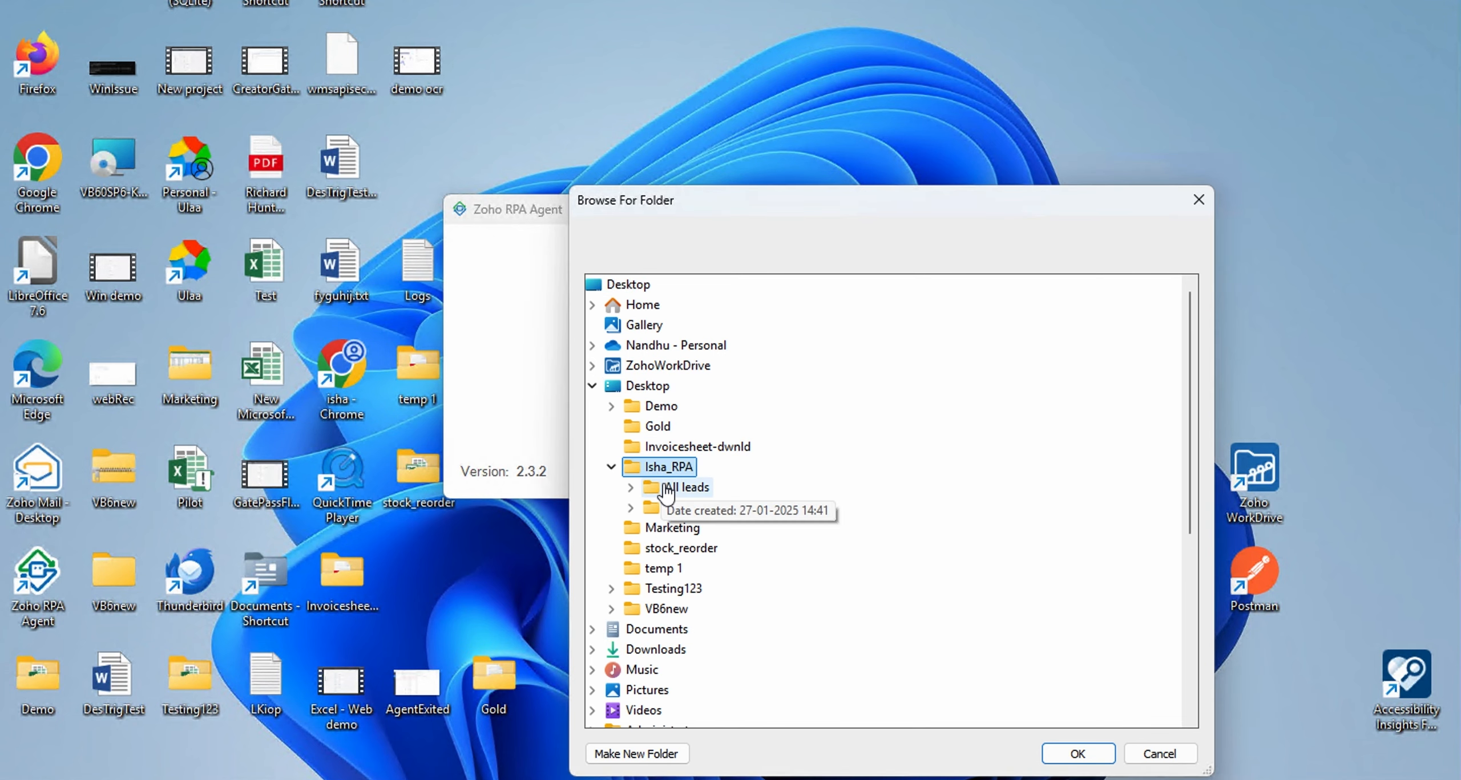
left_click(665, 486)
left_click(708, 508)
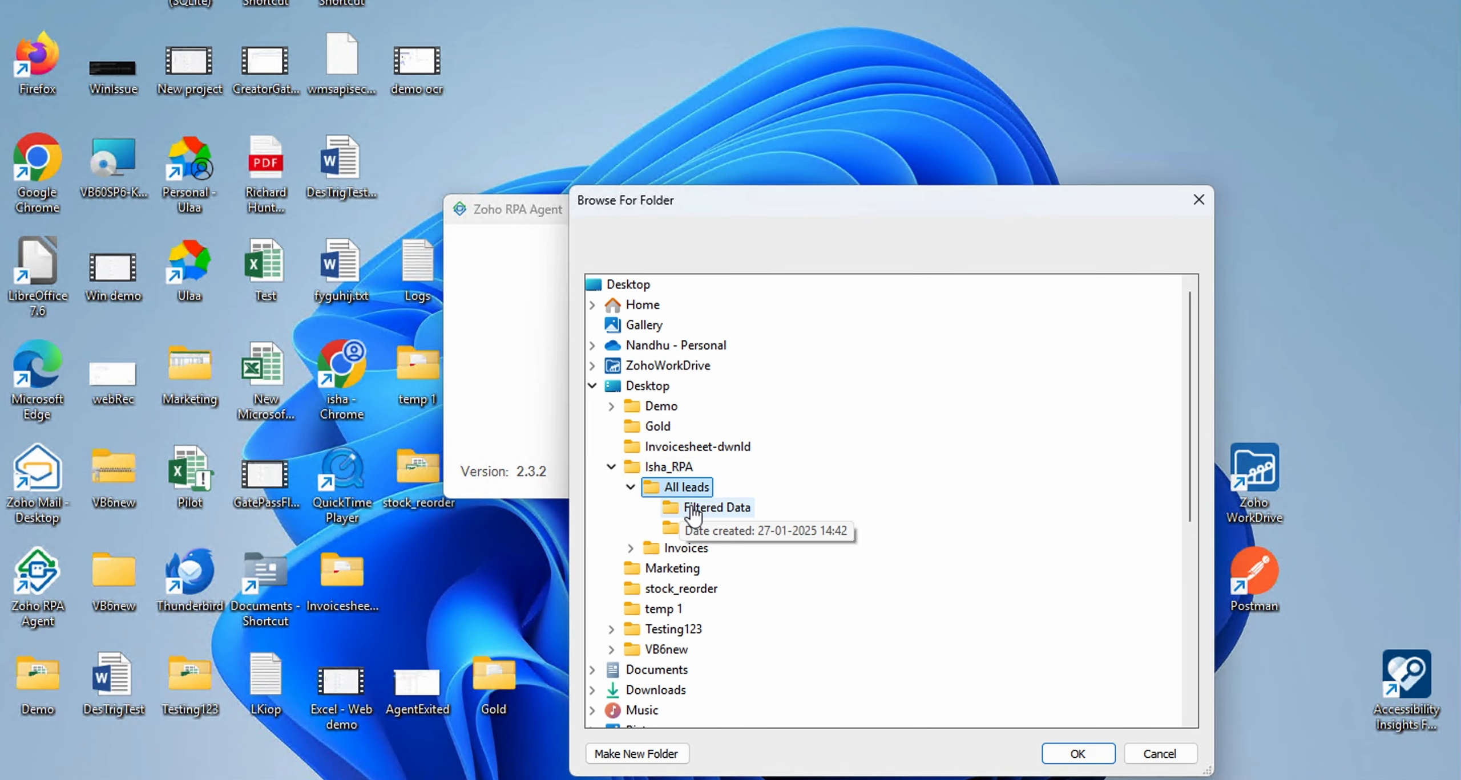
left_click(1079, 753)
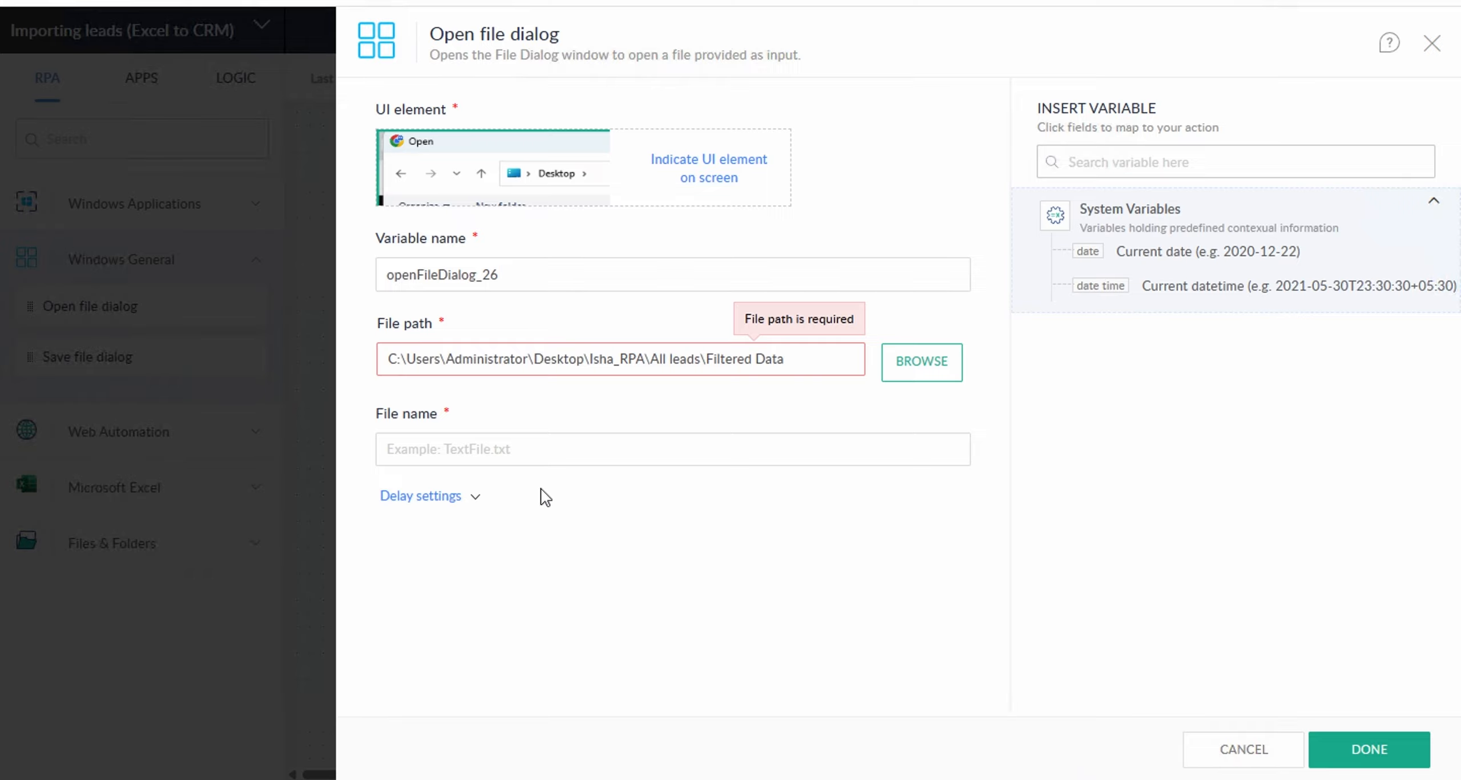
Set the file name to vendor_leads_master.xlsx and save the Open file dialog action.
left_click(540, 458)
type("vend")
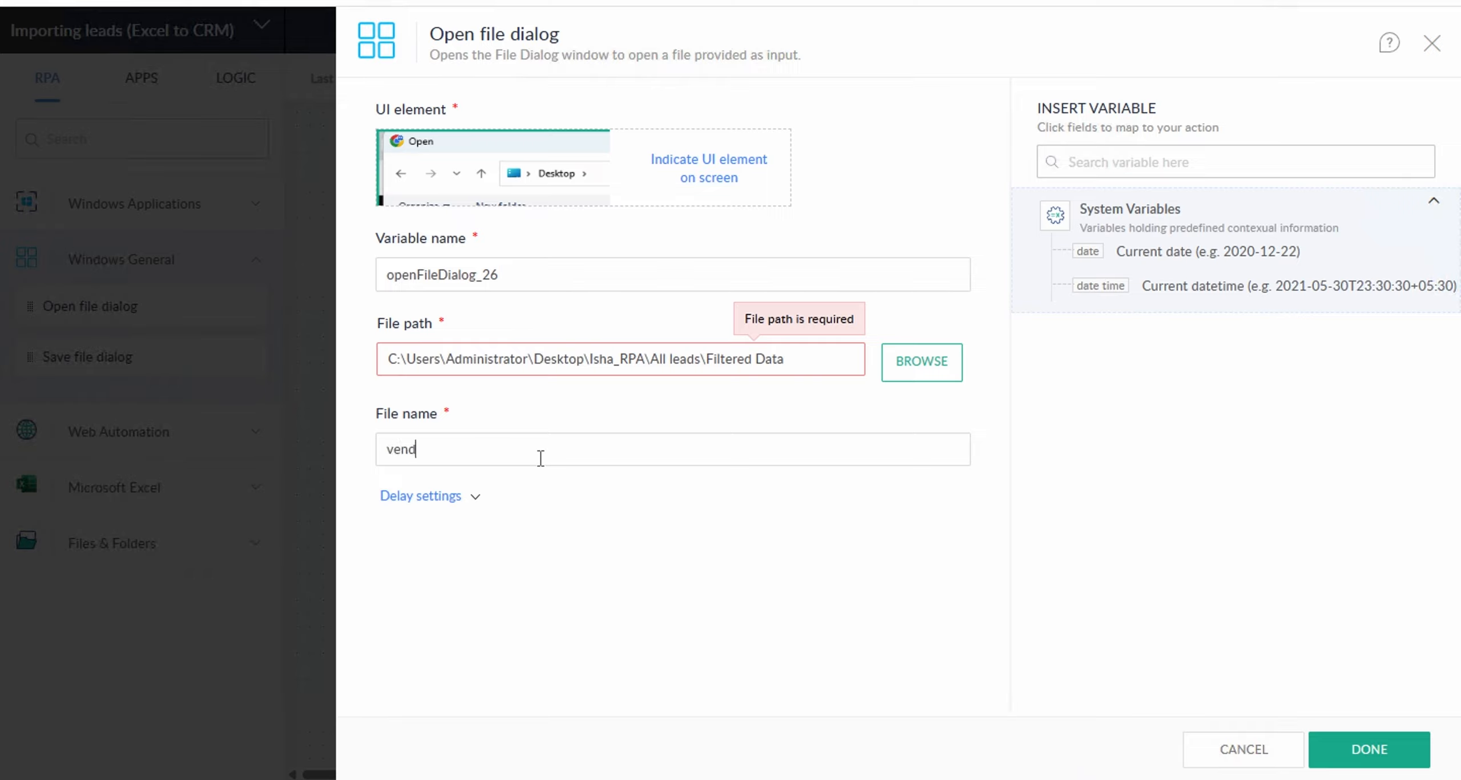
type("or_leads_master.x")
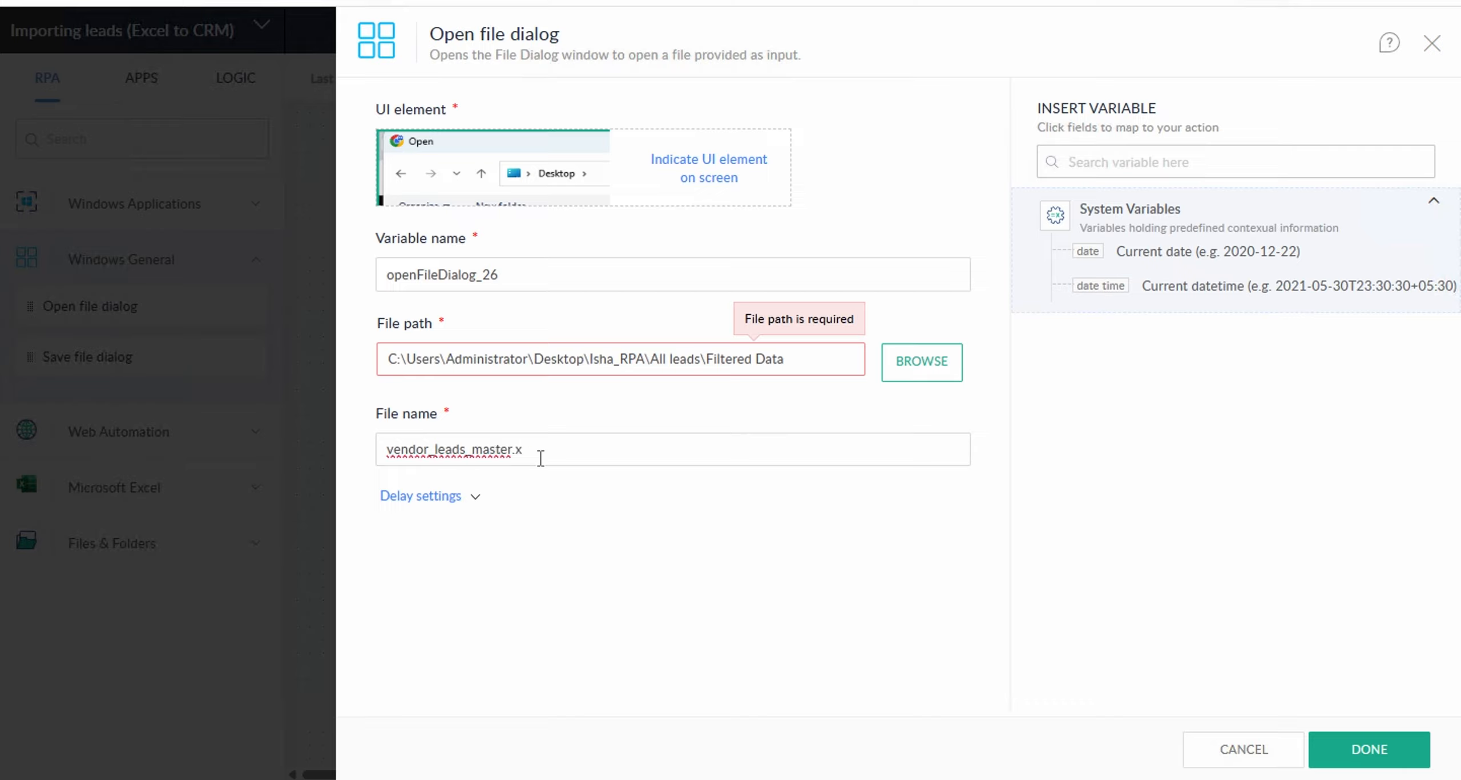
type("lsx")
left_click(1396, 752)
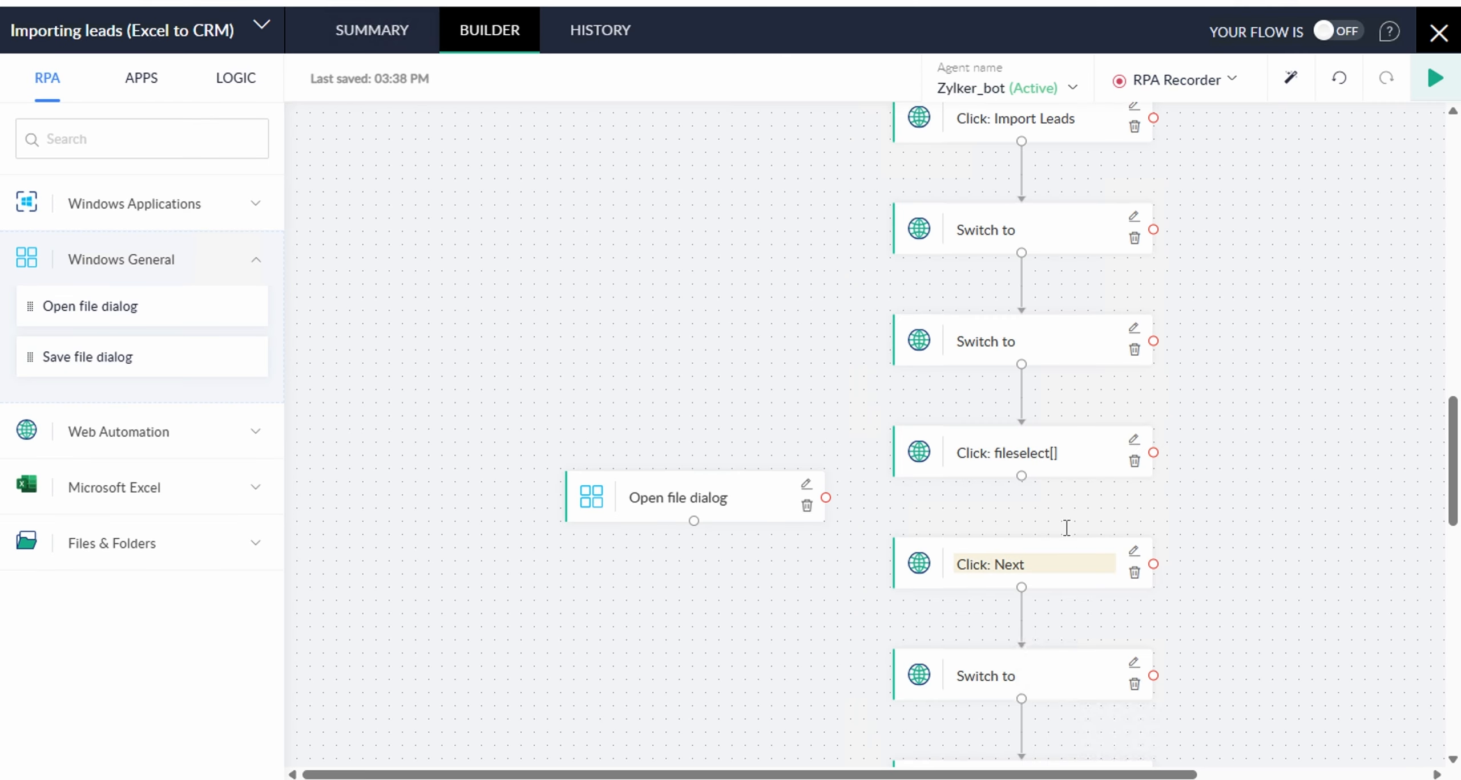
Connect Open file dialog between Click: fileselect[] and Click: Next, and auto-arrange the flow.
left_click_drag(1020, 478, 700, 471)
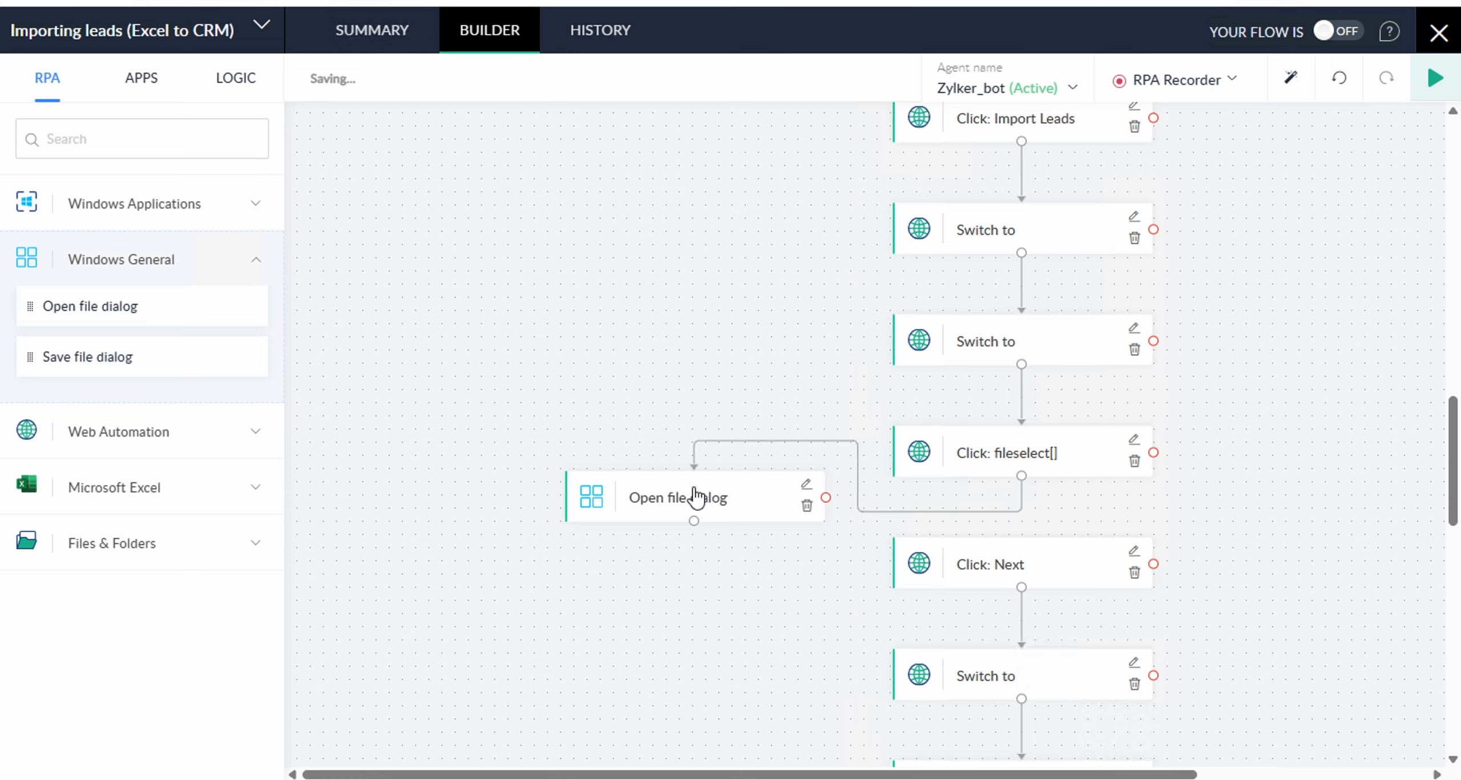
left_click_drag(693, 522, 1021, 542)
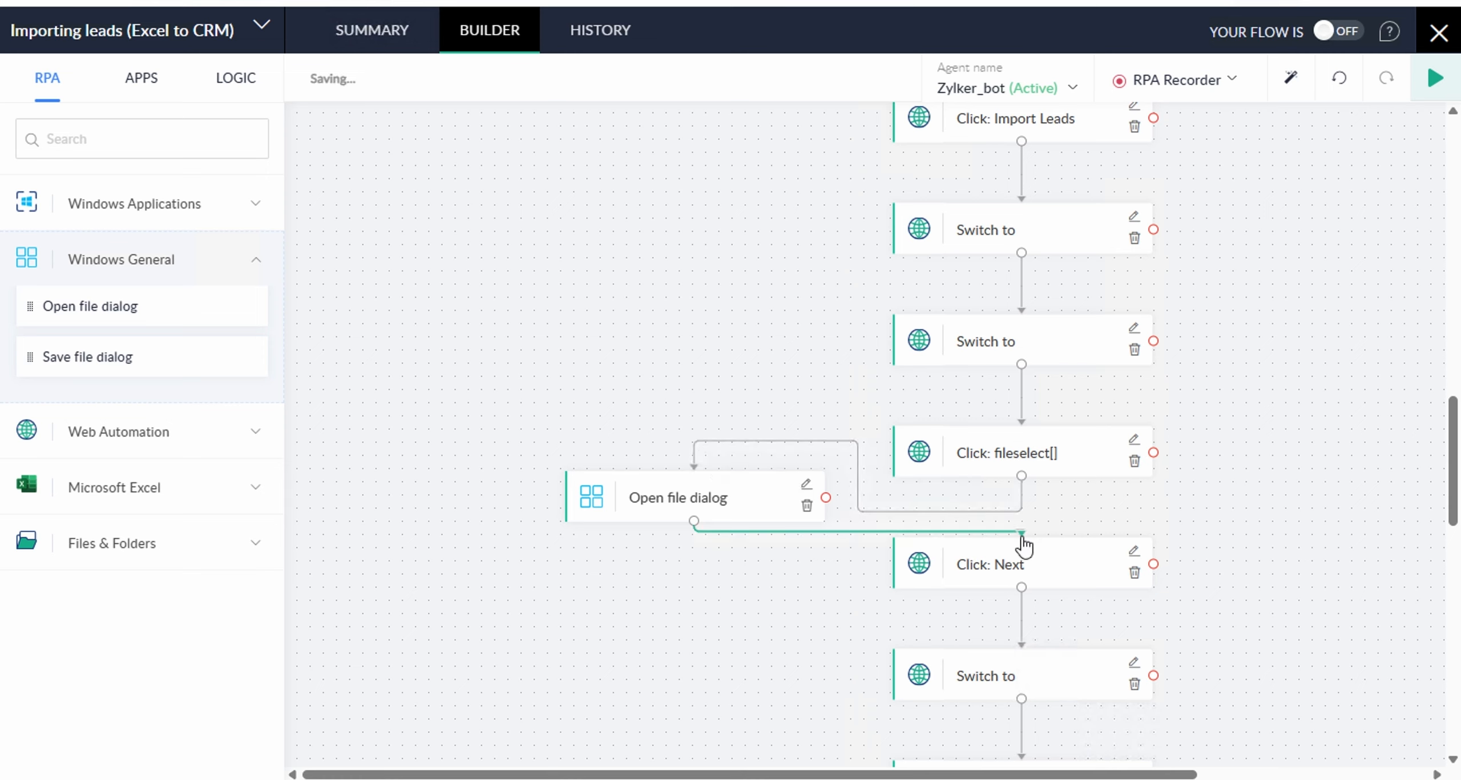
left_click(1290, 86)
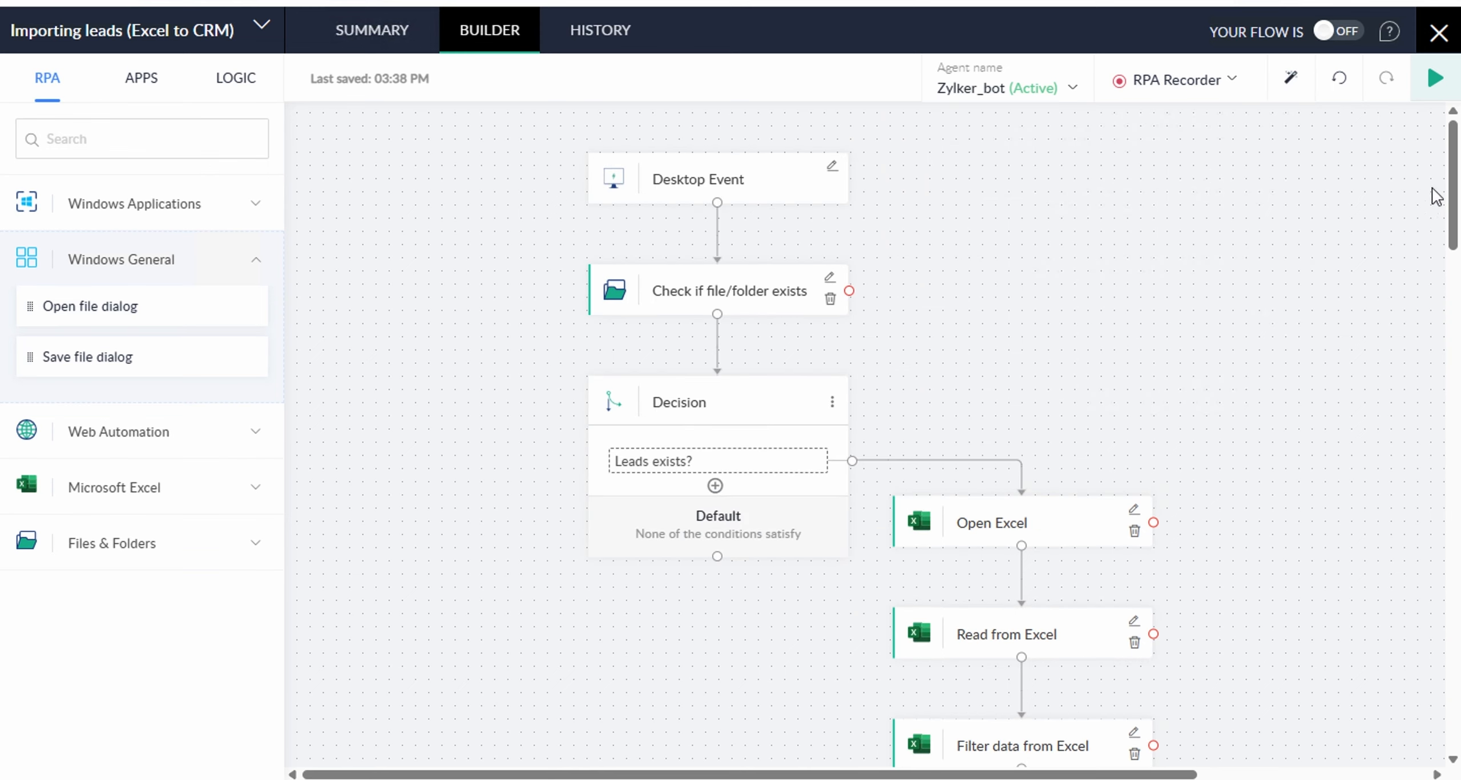
left_click_drag(1451, 208, 1457, 713)
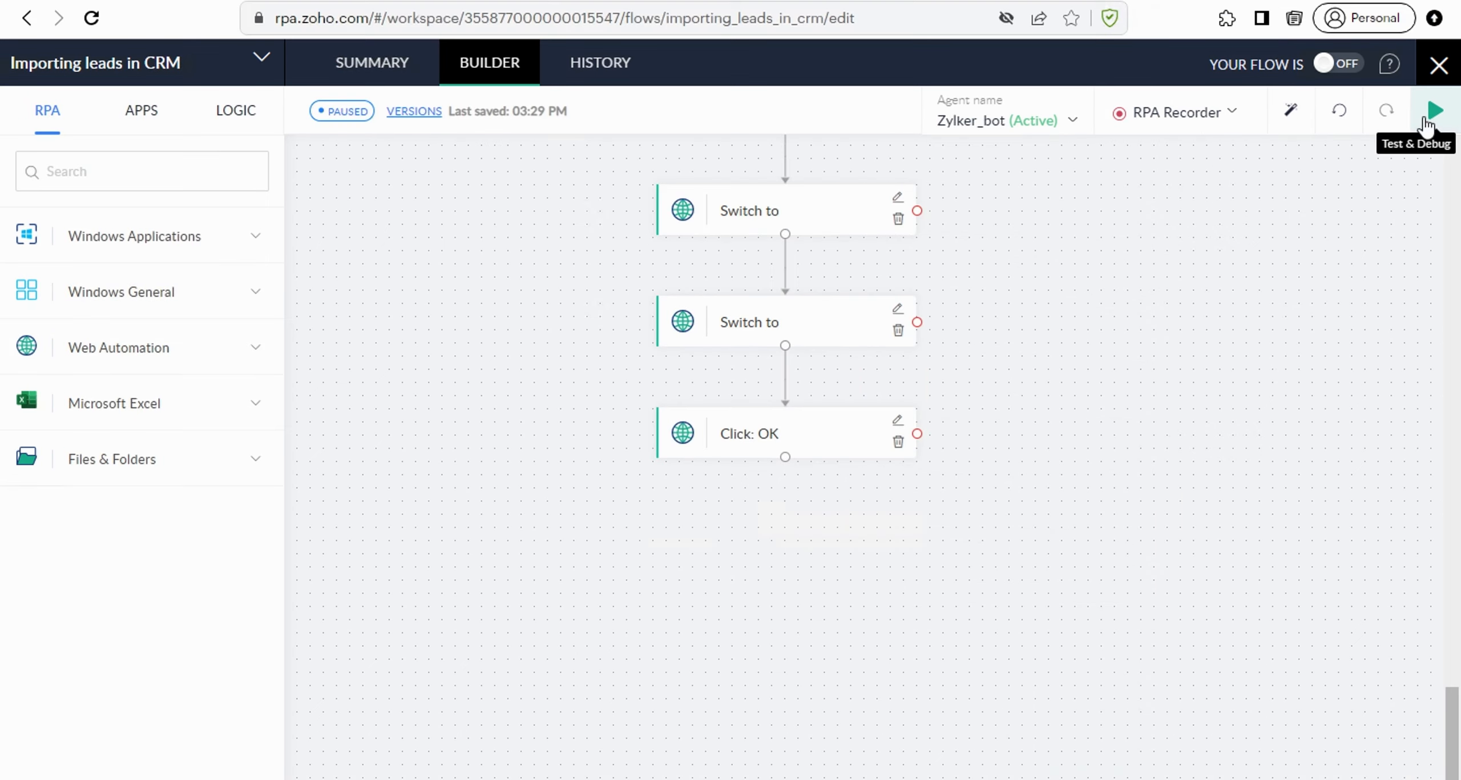
Start a Test & Debug run and trigger it by renaming the raw leads workbook to Leads_2024_11_18_excel_final_file.
left_click(1434, 111)
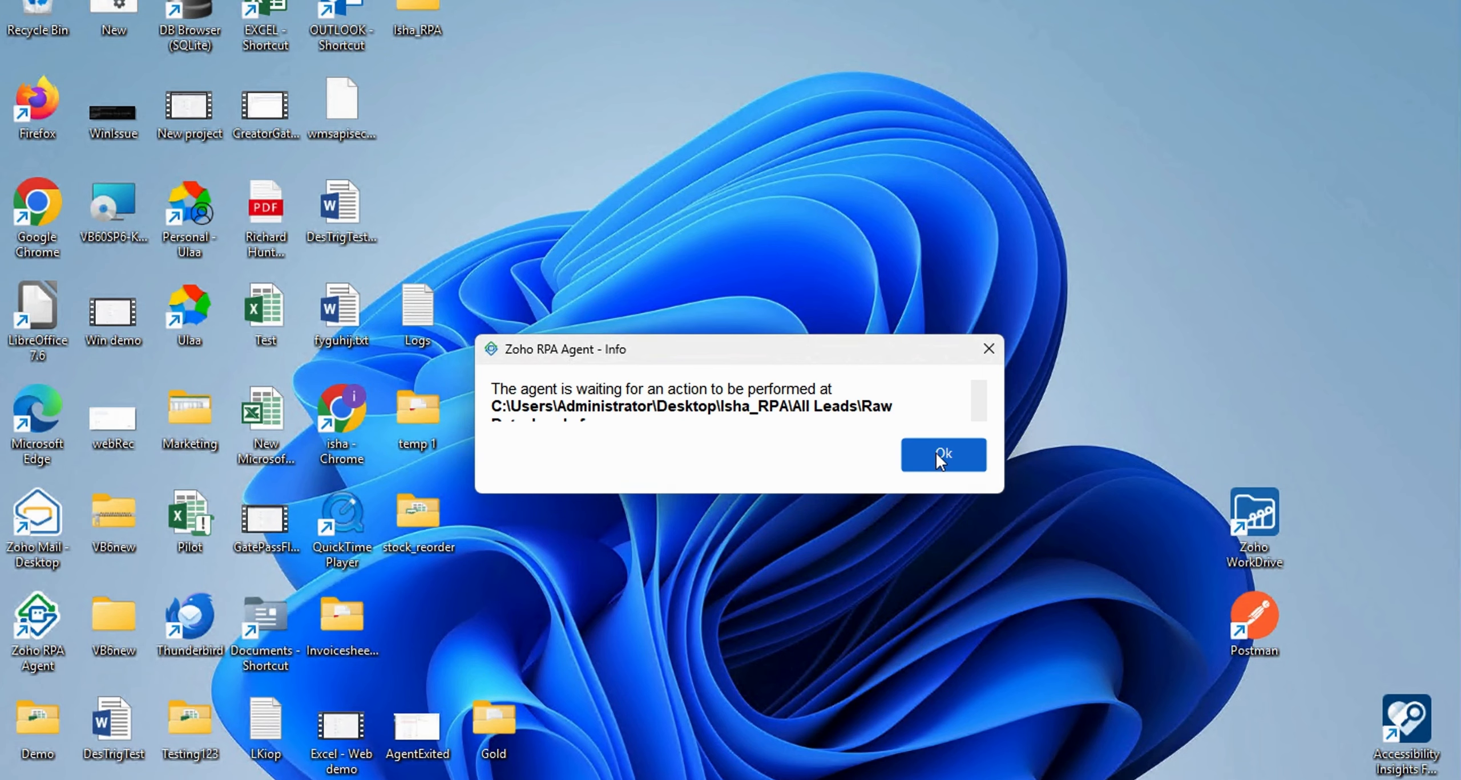
left_click(936, 453)
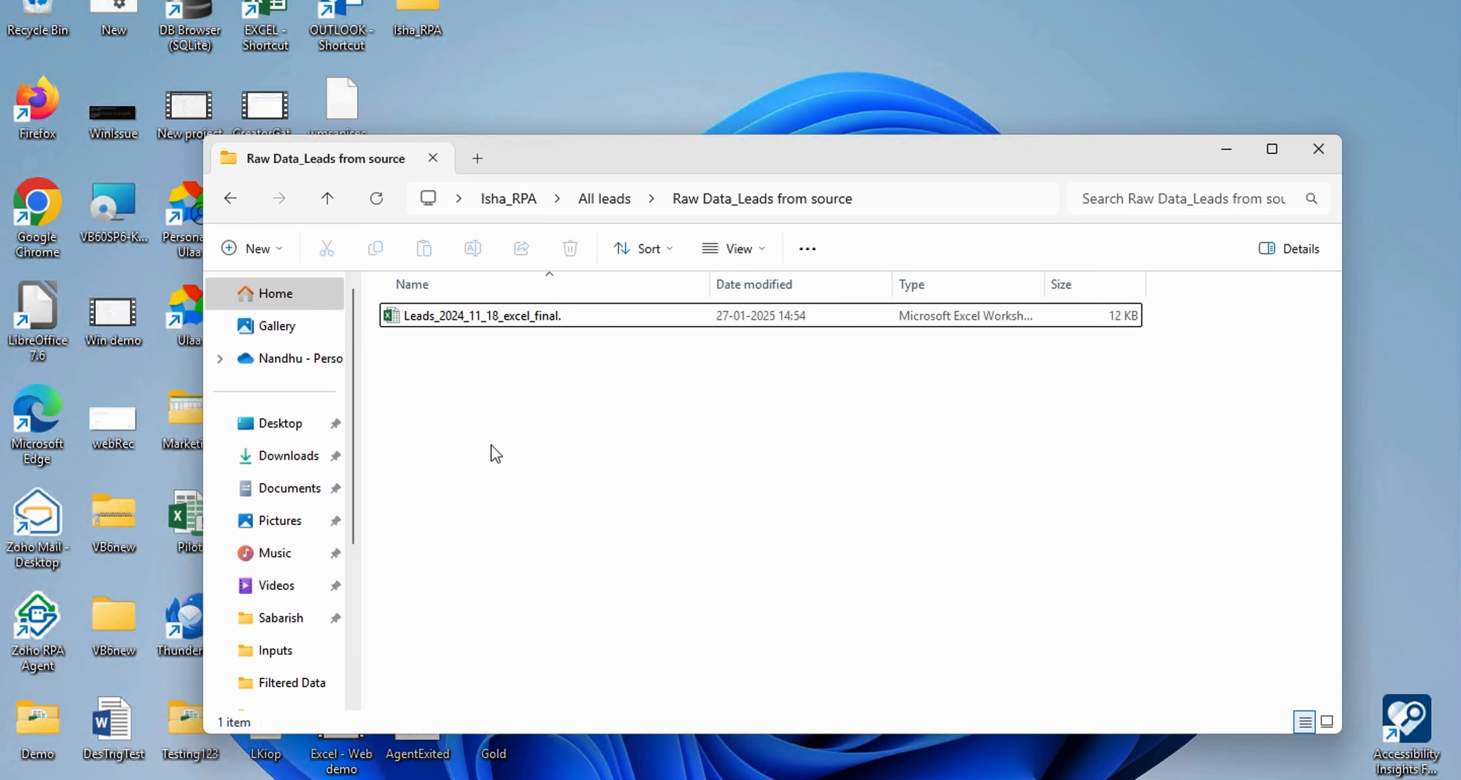
left_click(541, 316)
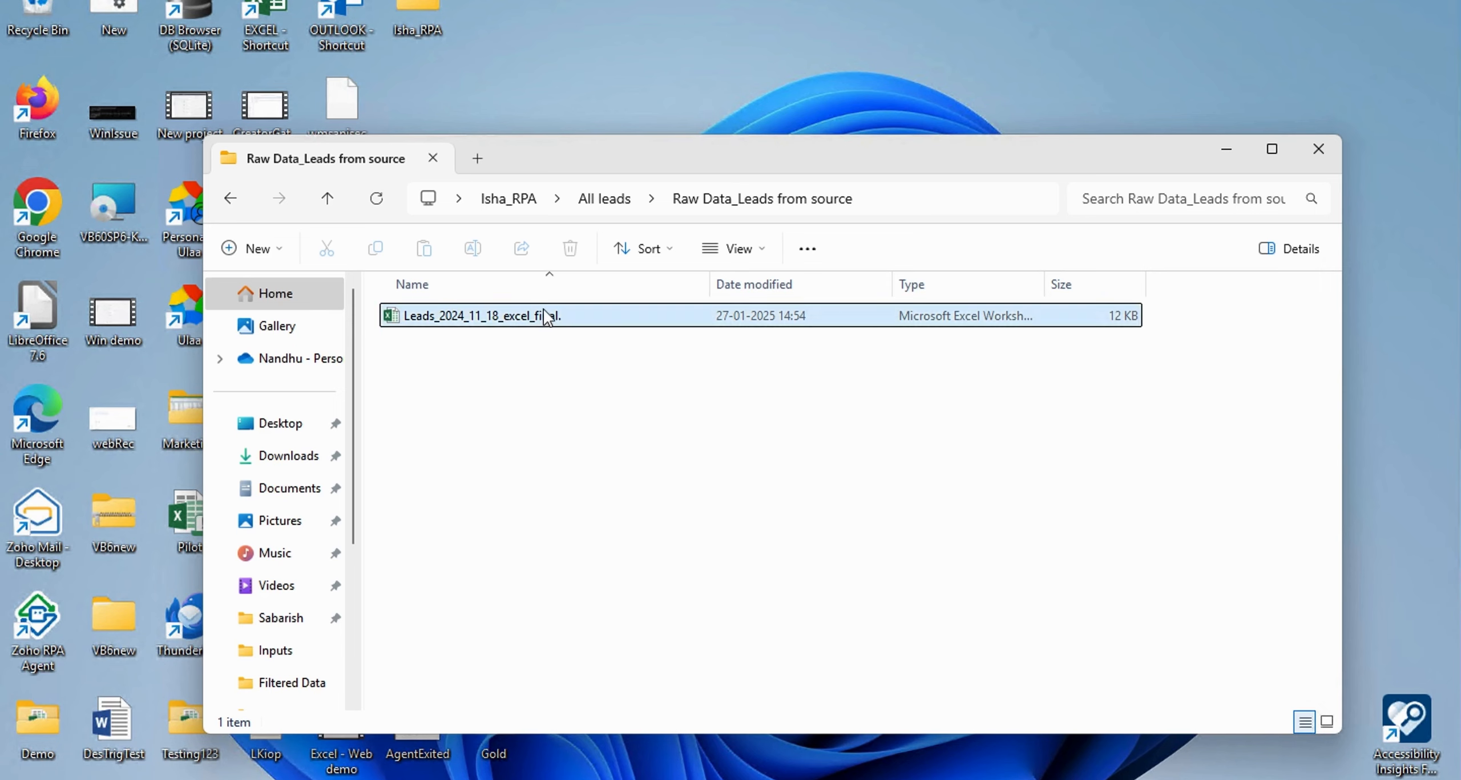
left_click(472, 249)
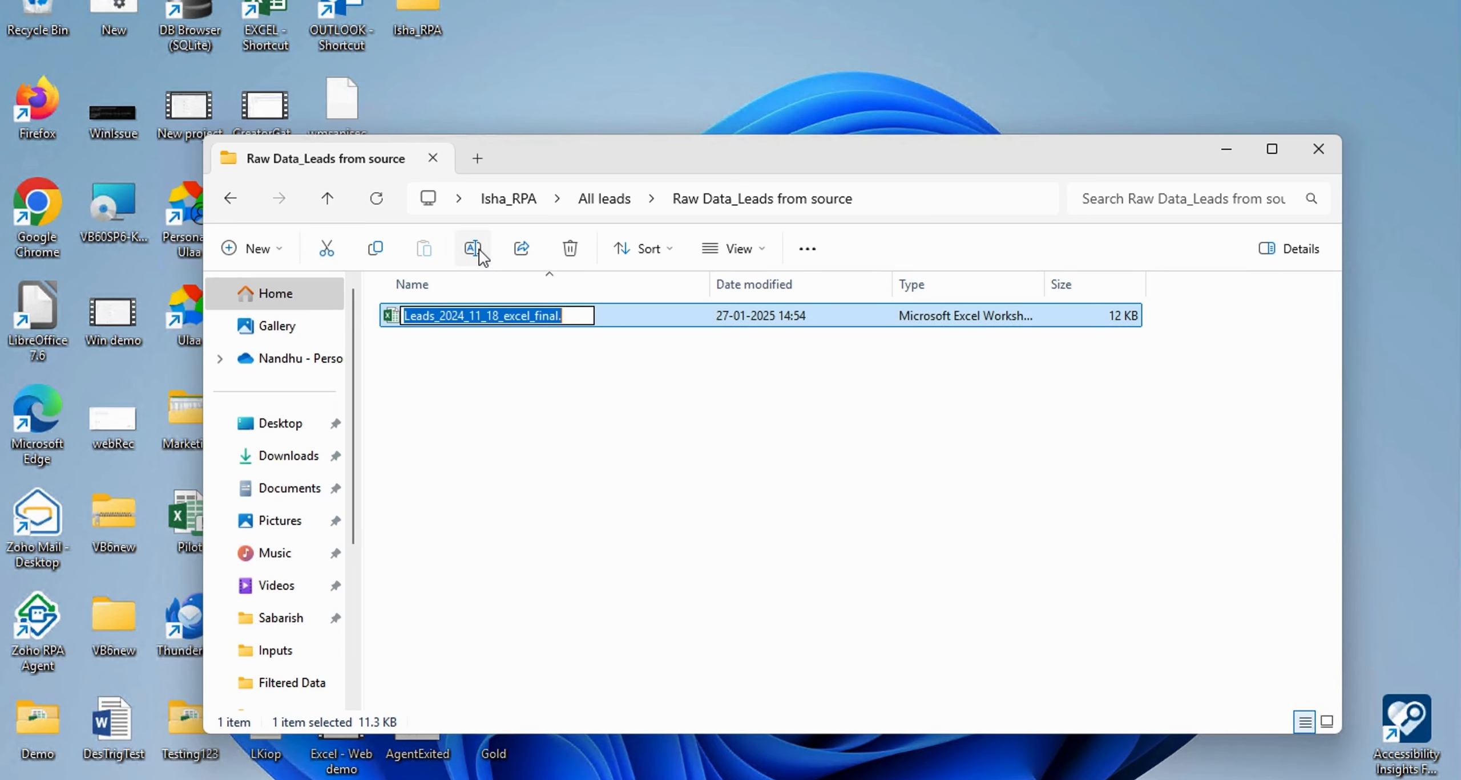
left_click(576, 314)
key("BackSpace")
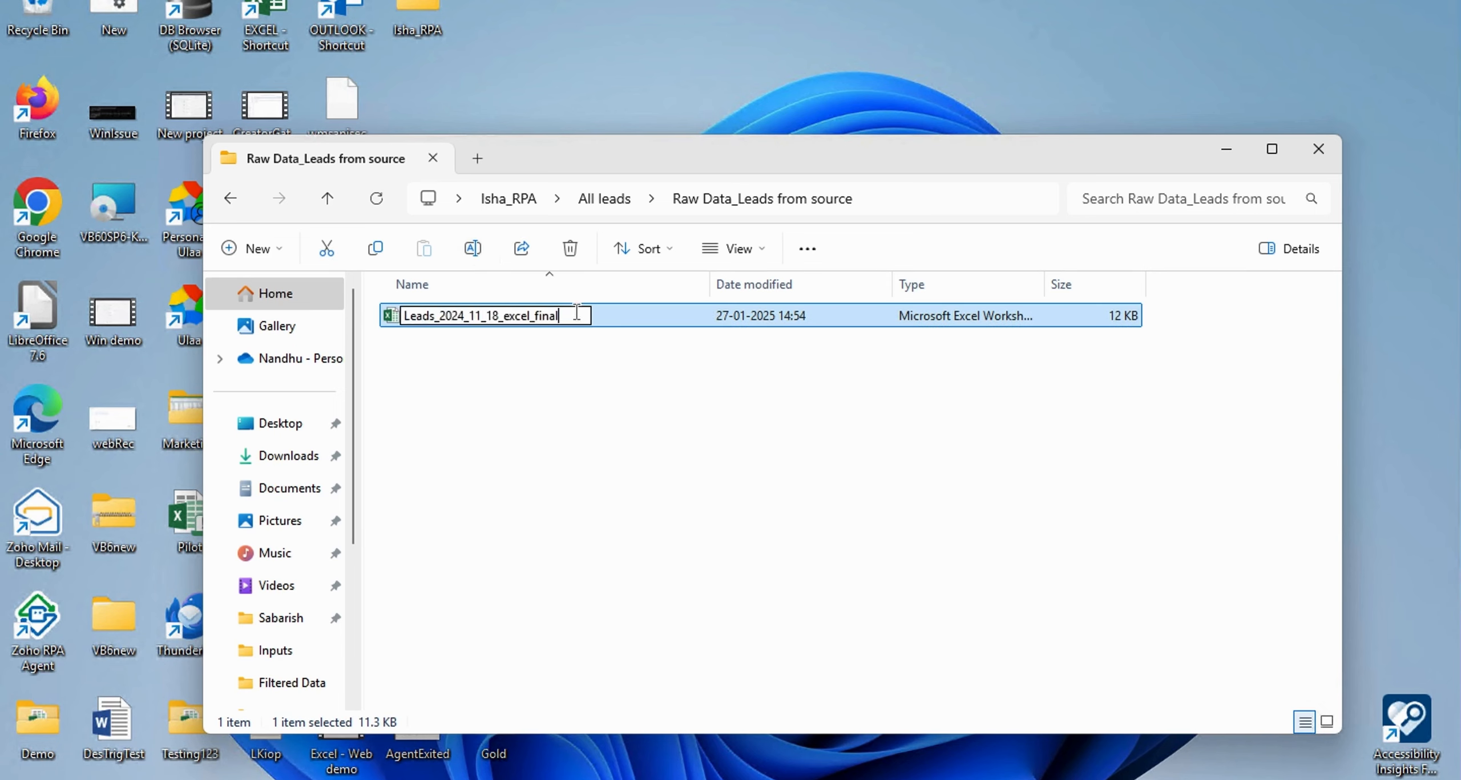
type("_")
type("file")
key("Return")
Open Vendor_leads_master from the Filtered Data folder as the file for the CRM leads import.
key("alt+Tab")
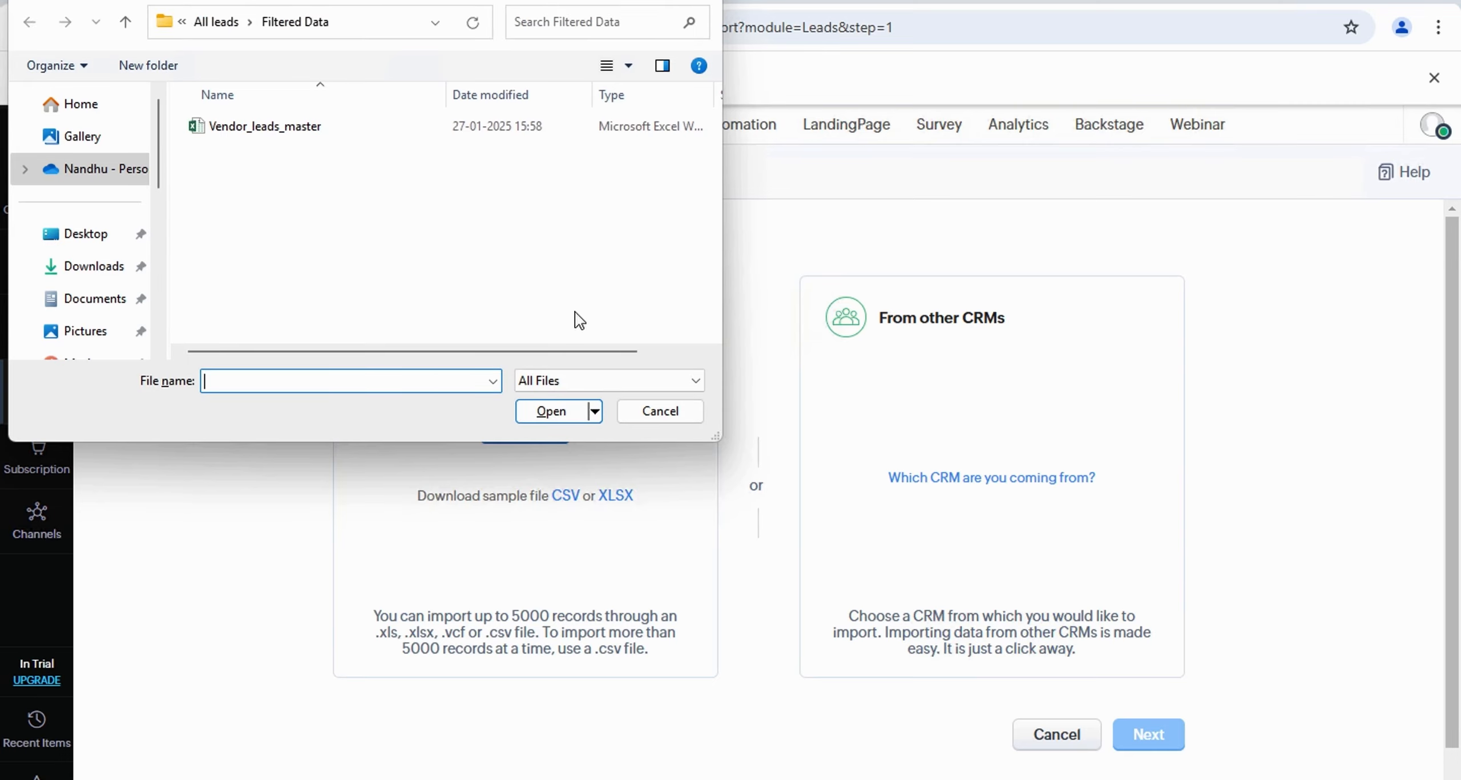
type("Vendor_leads_master")
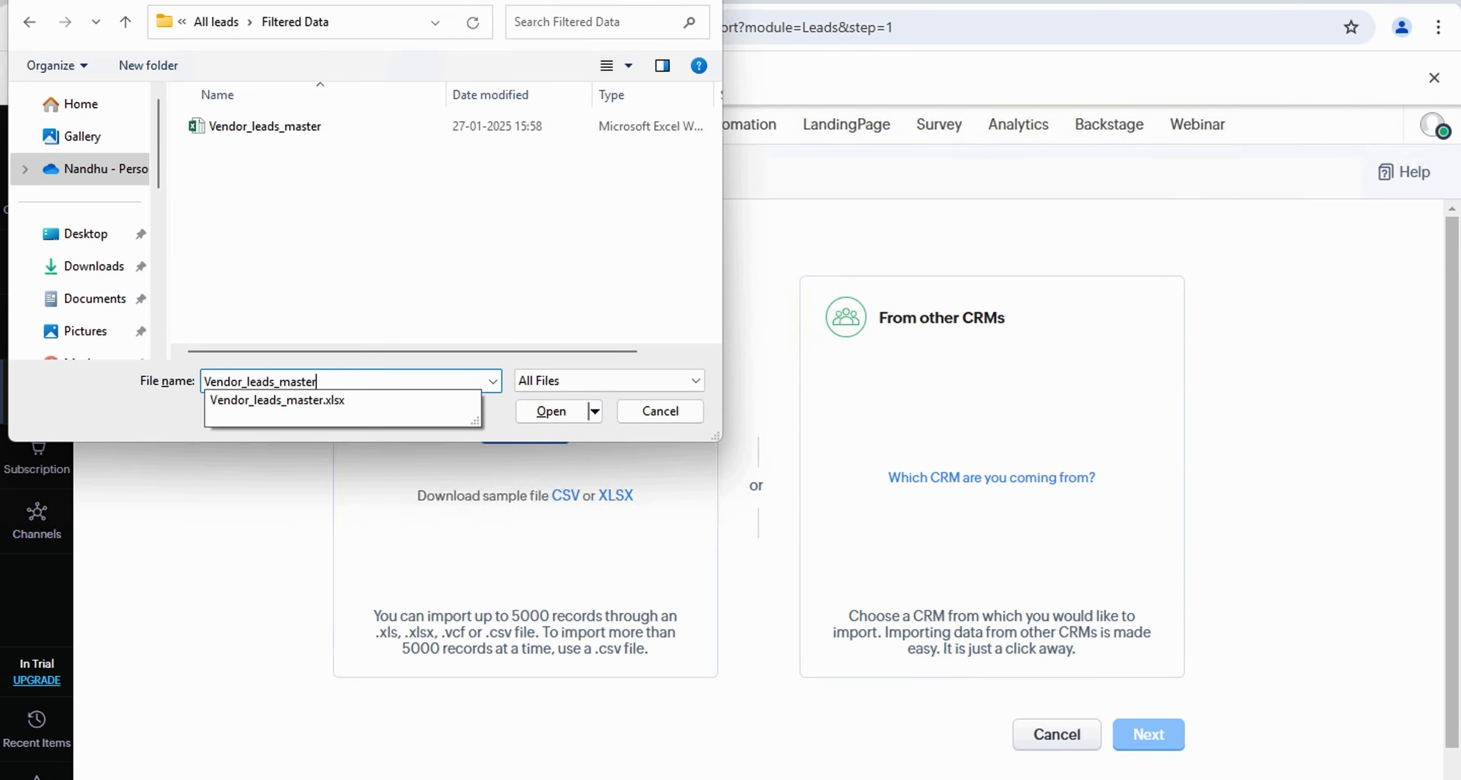
key("Return")
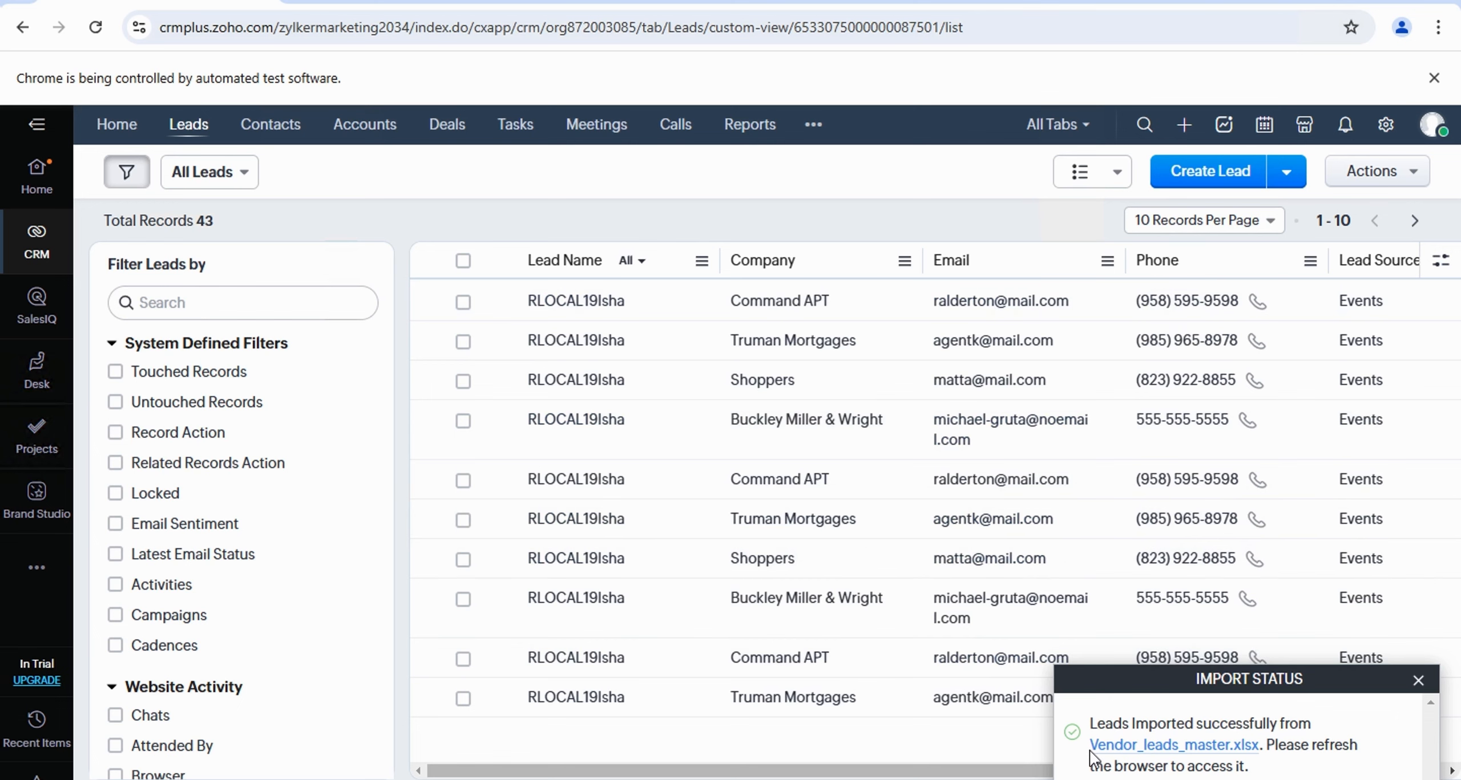
Return to the flow builder and examine the Test & Debug results, including the Open file dialog action's input and output.
left_click(1034, 778)
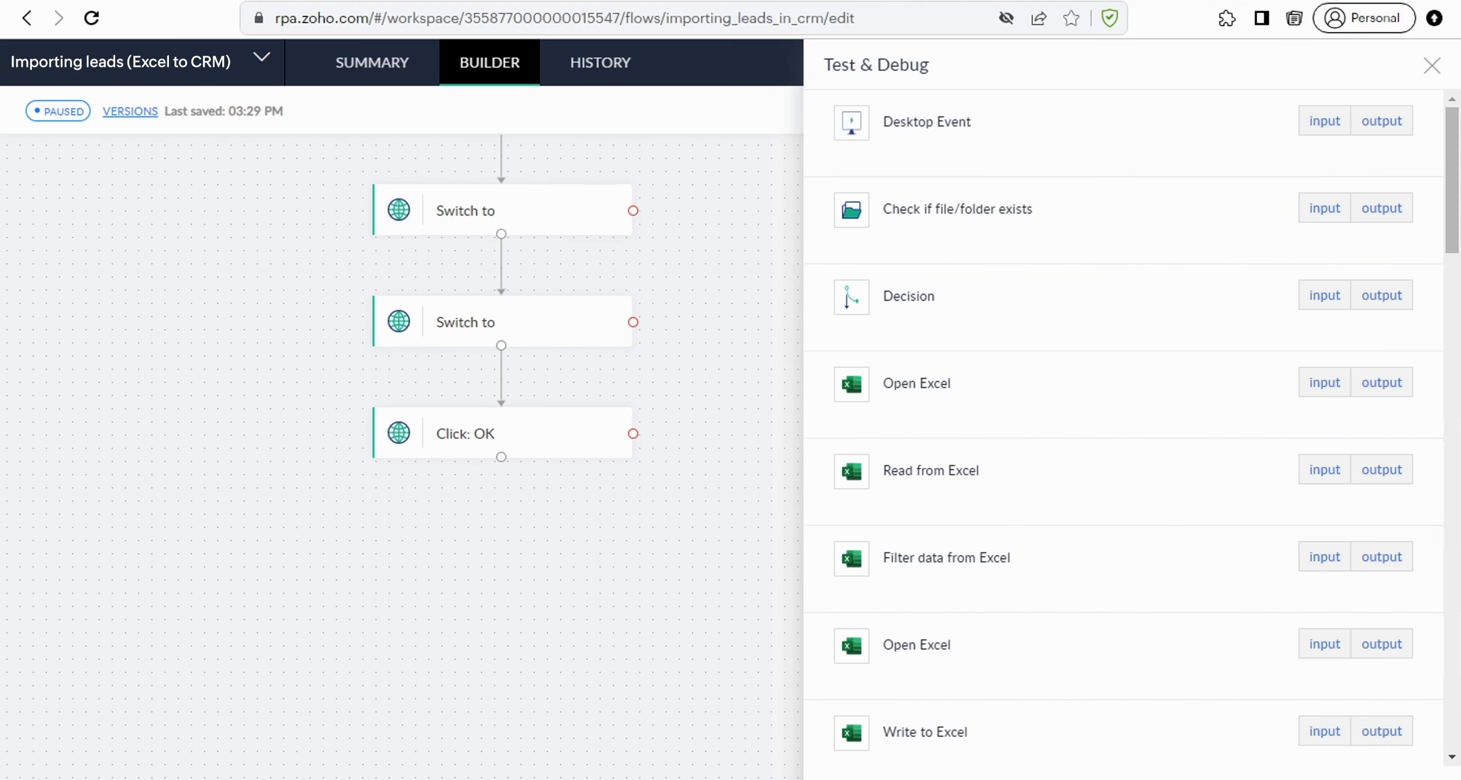
scroll(1106, 538, "down", 5)
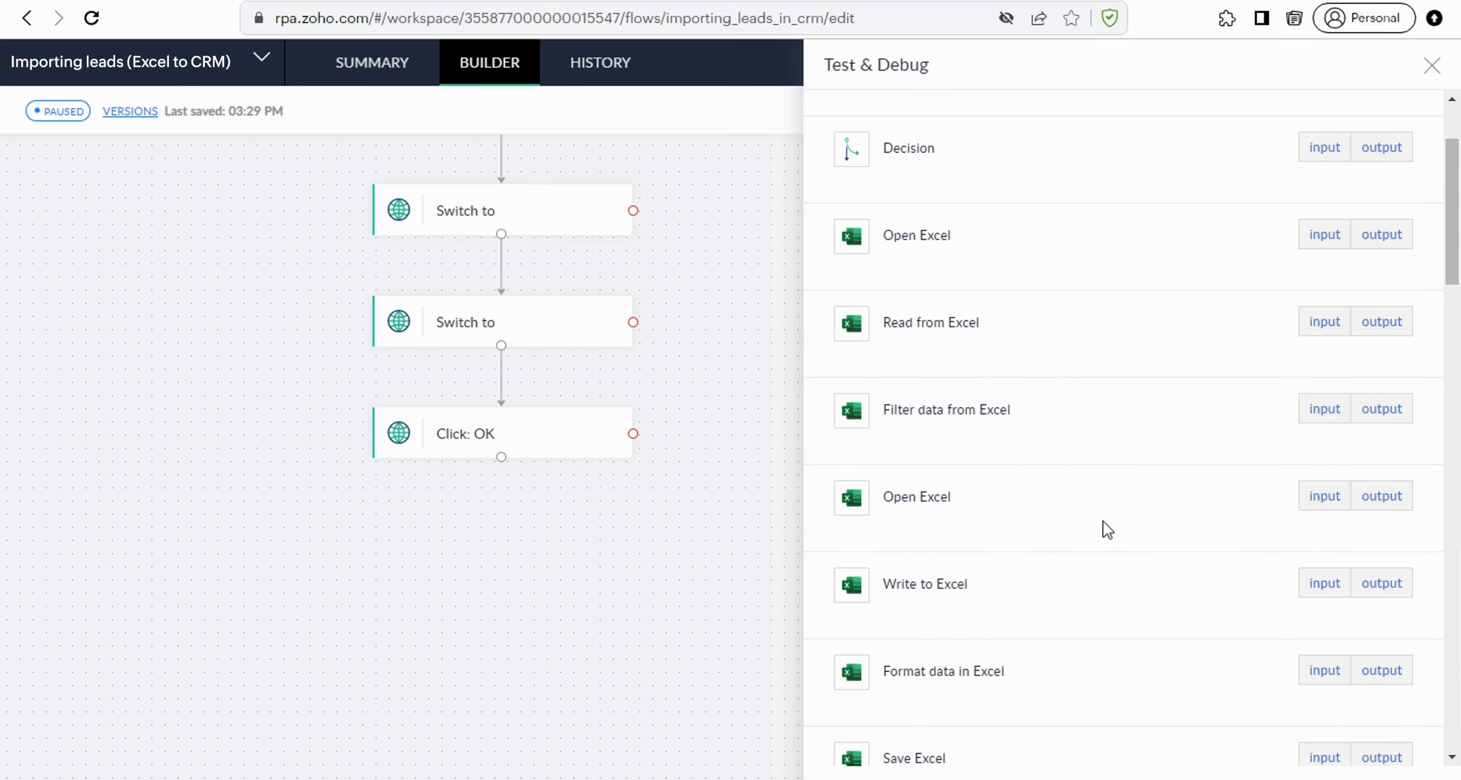
scroll(1103, 521, "down", 2)
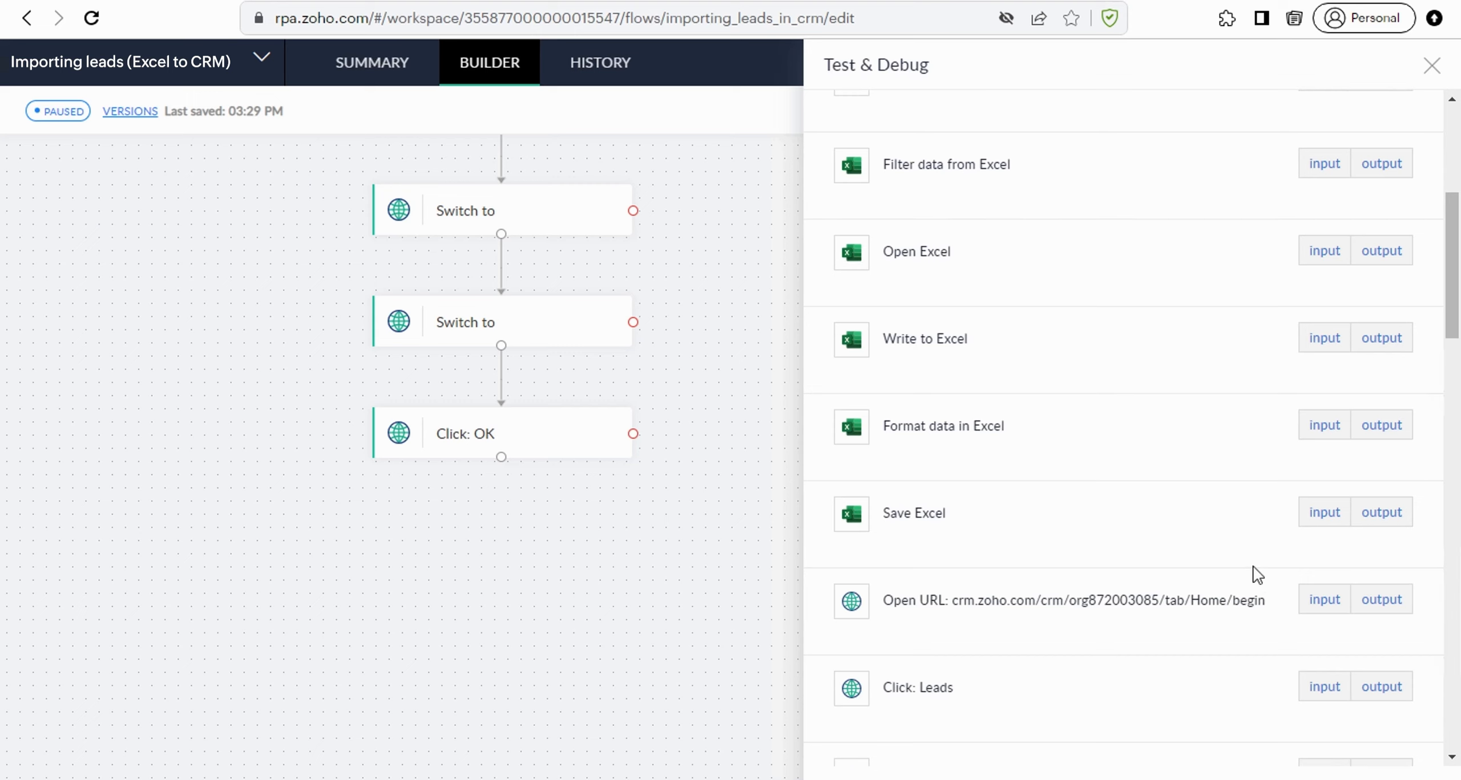
scroll(1254, 572, "down", 4)
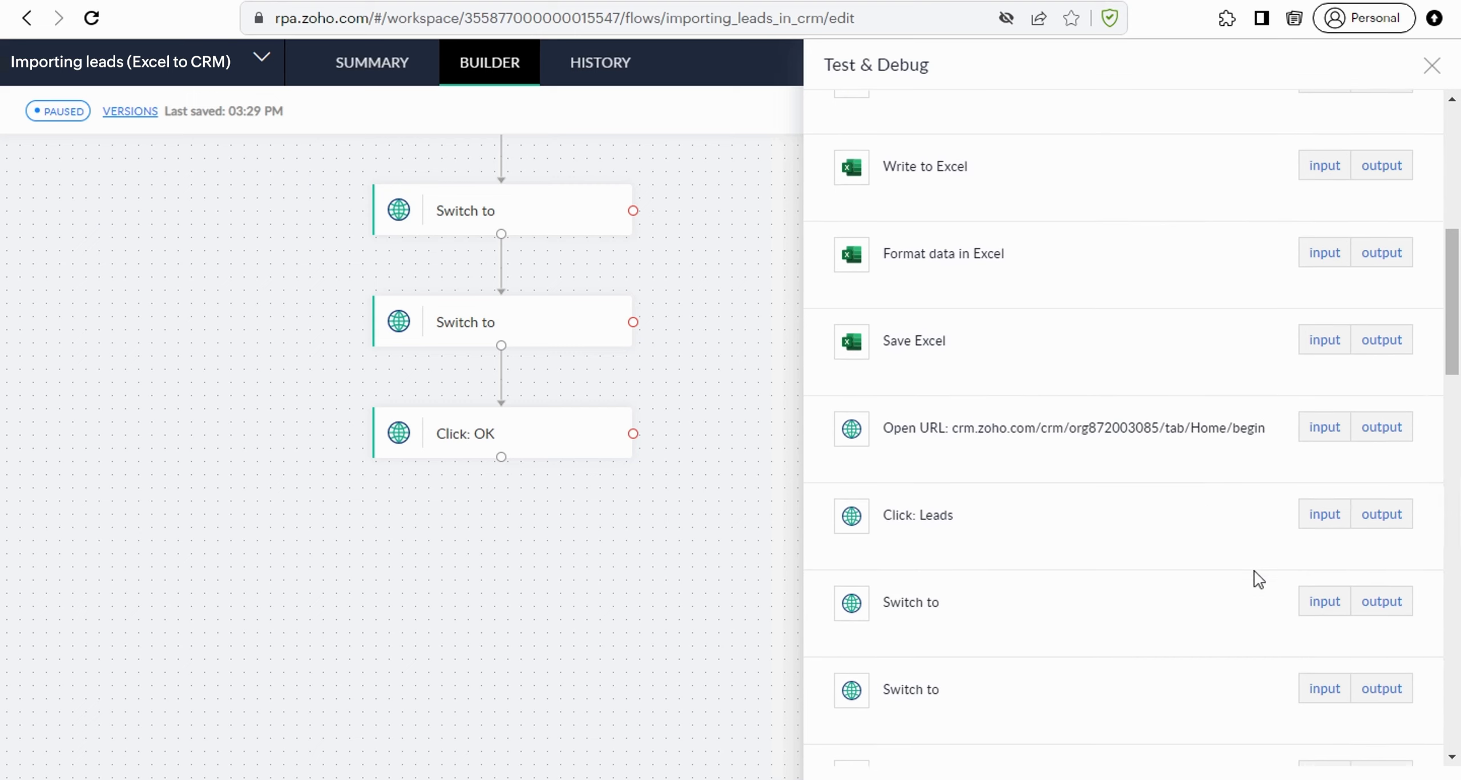
scroll(1254, 572, "down", 10)
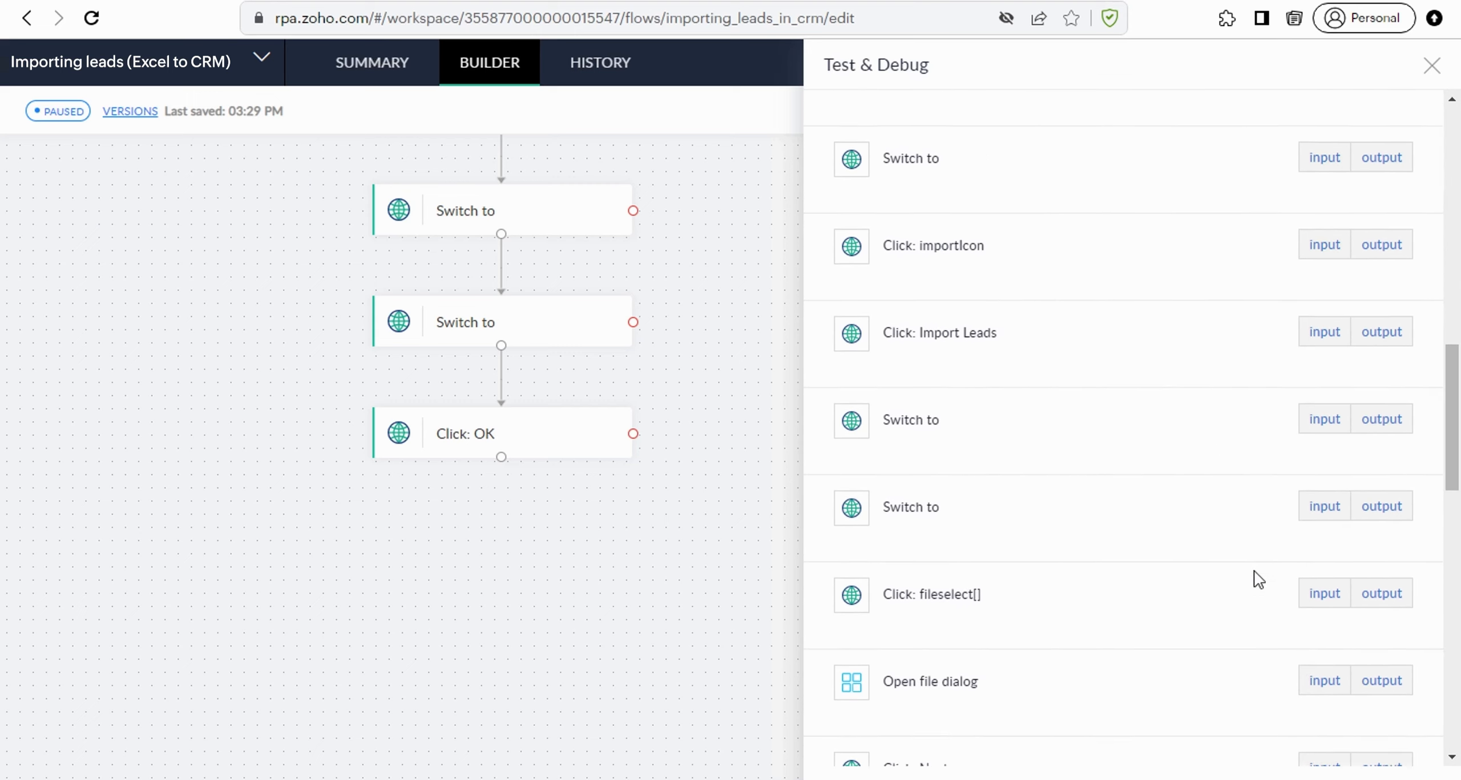
scroll(1253, 570, "down", 1)
left_click(1321, 553)
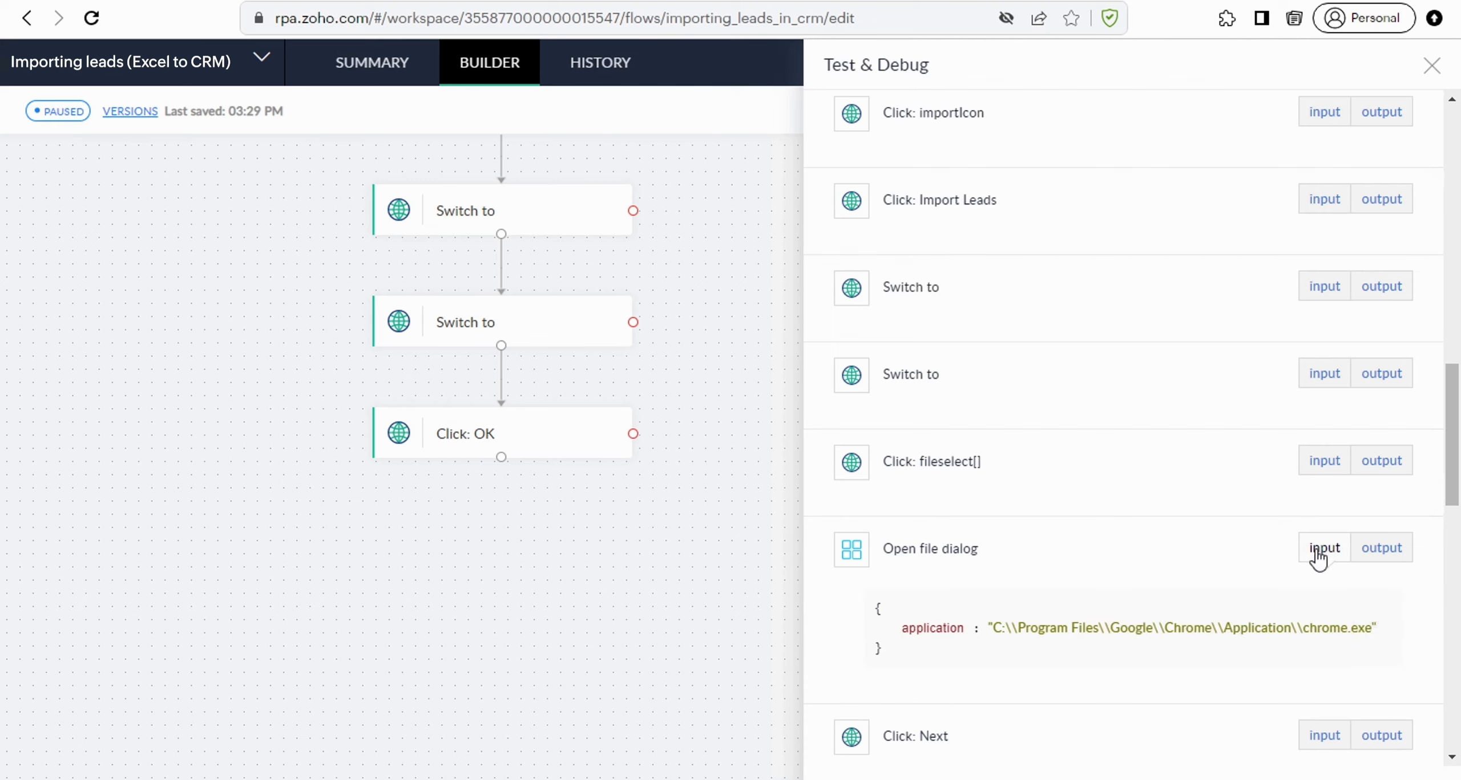
left_click(1381, 547)
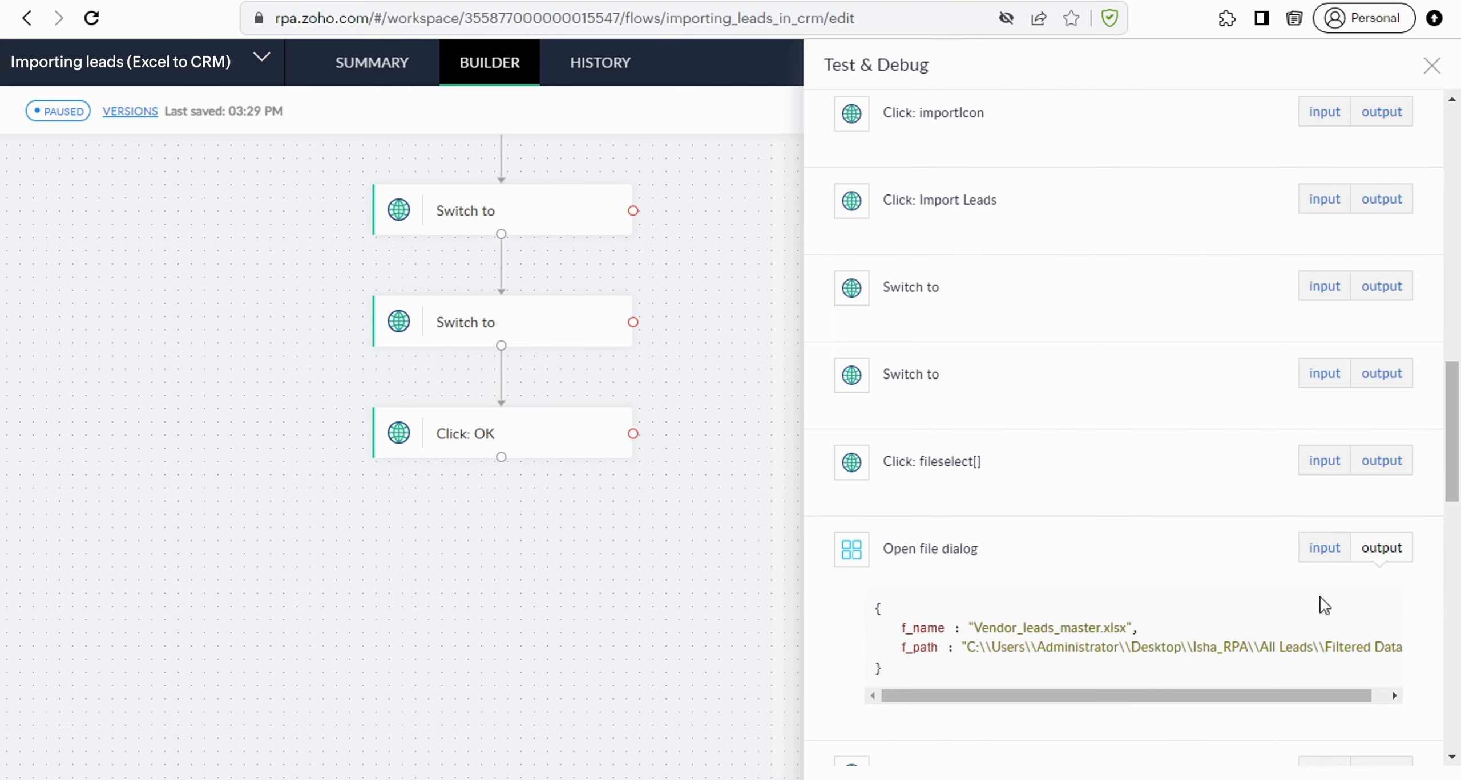
scroll(1306, 608, "down", 1)
scroll(1305, 608, "down", 8)
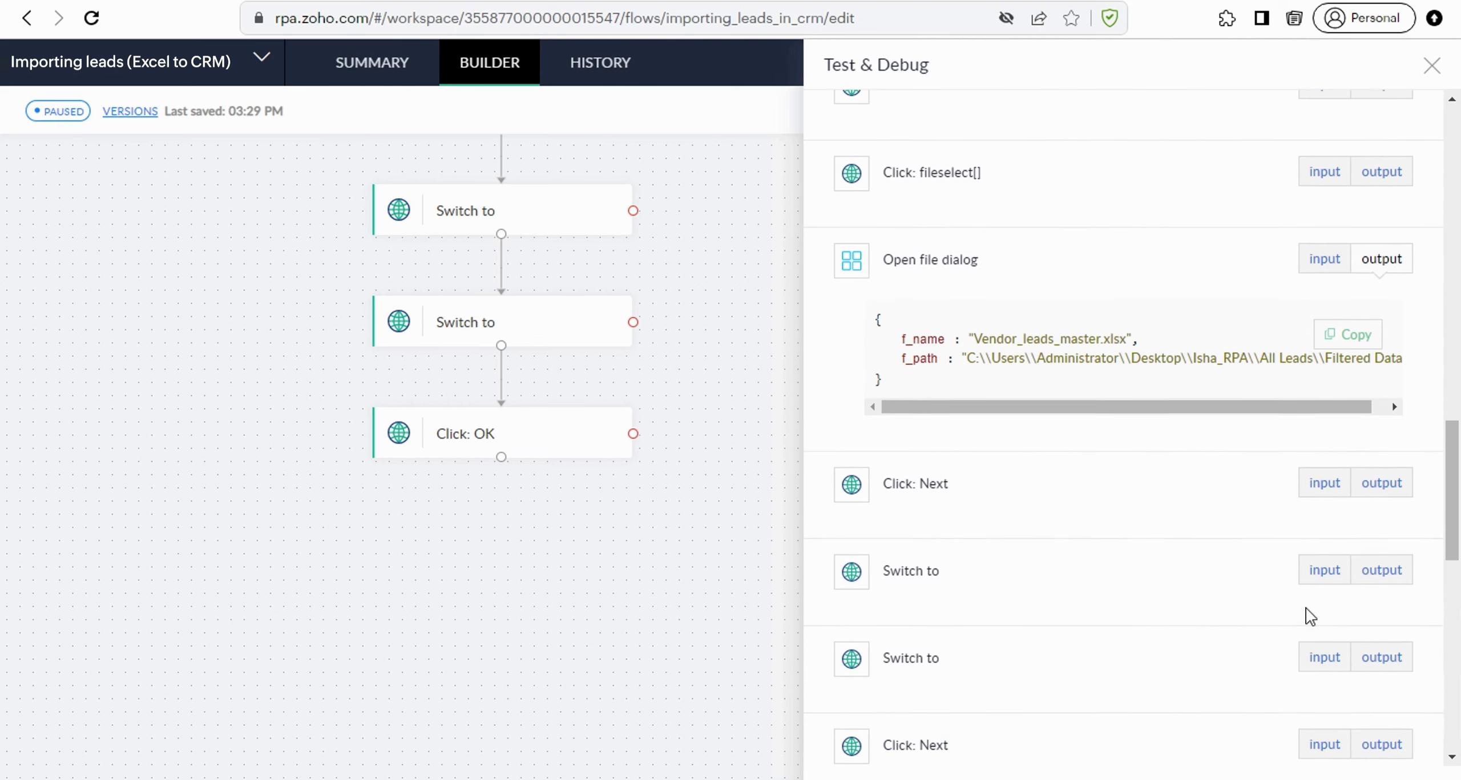
scroll(1305, 608, "down", 4)
scroll(1306, 608, "up", 14)
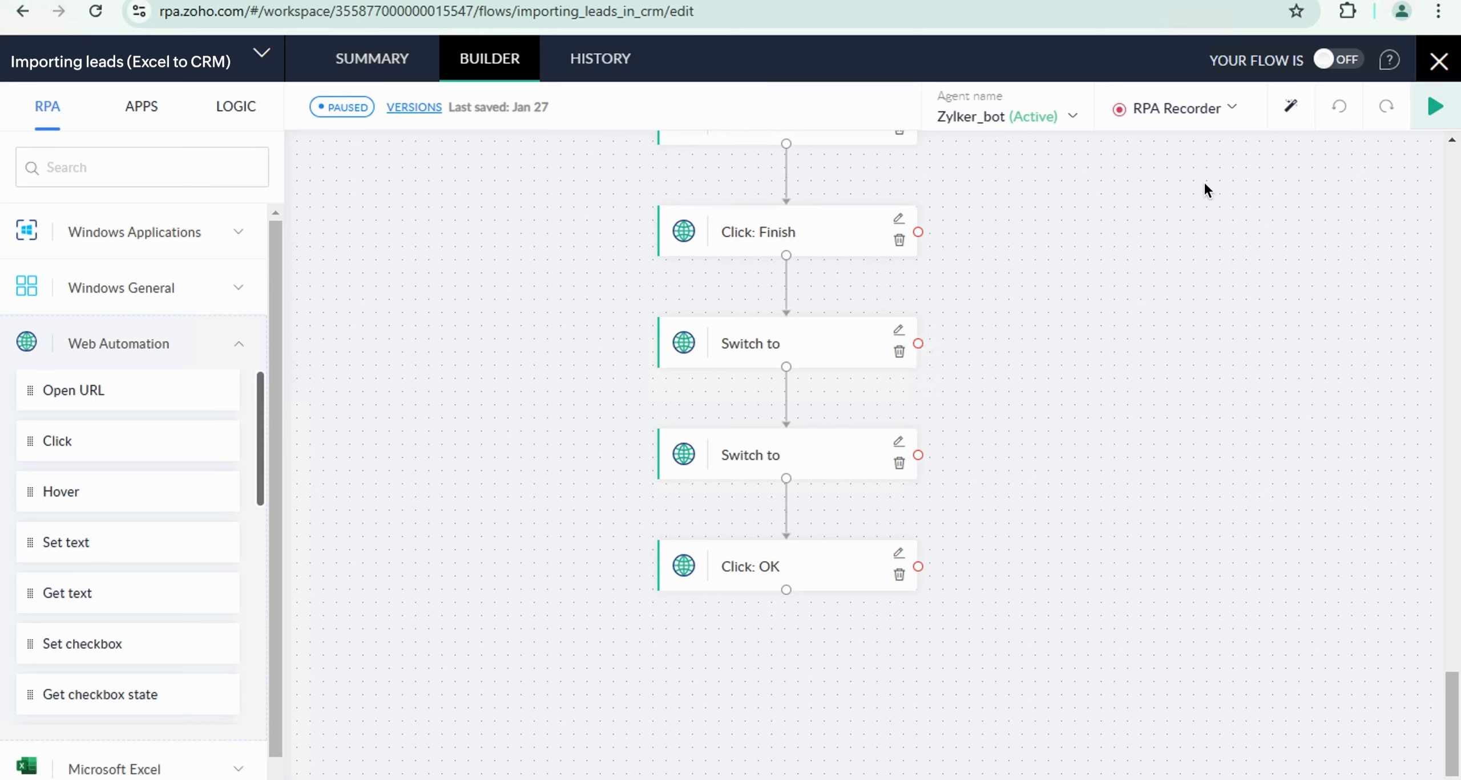
Start the RPA Recorder for a web browser and load the CRM Leads list page.
left_click(1177, 109)
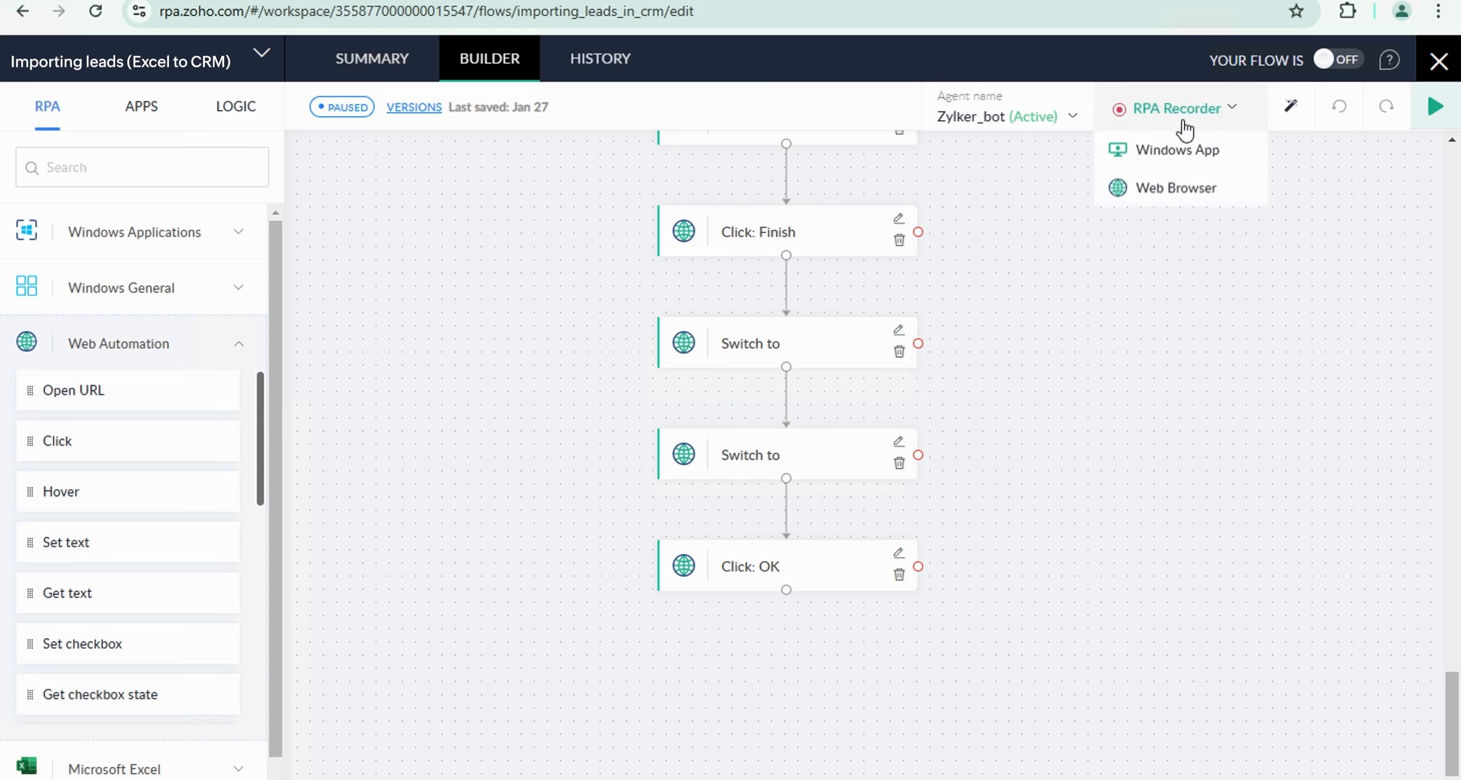
left_click(1179, 192)
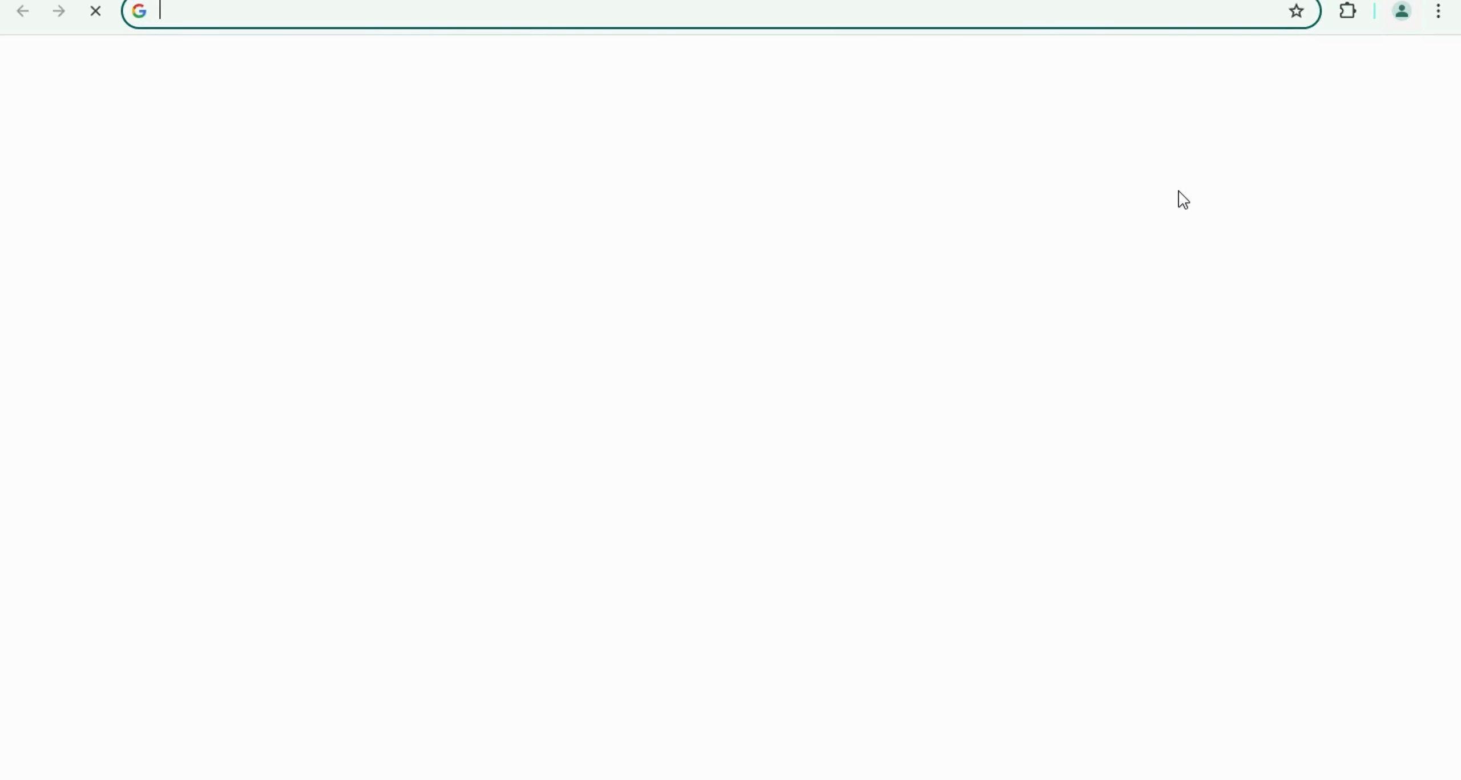
key("ctrl+v")
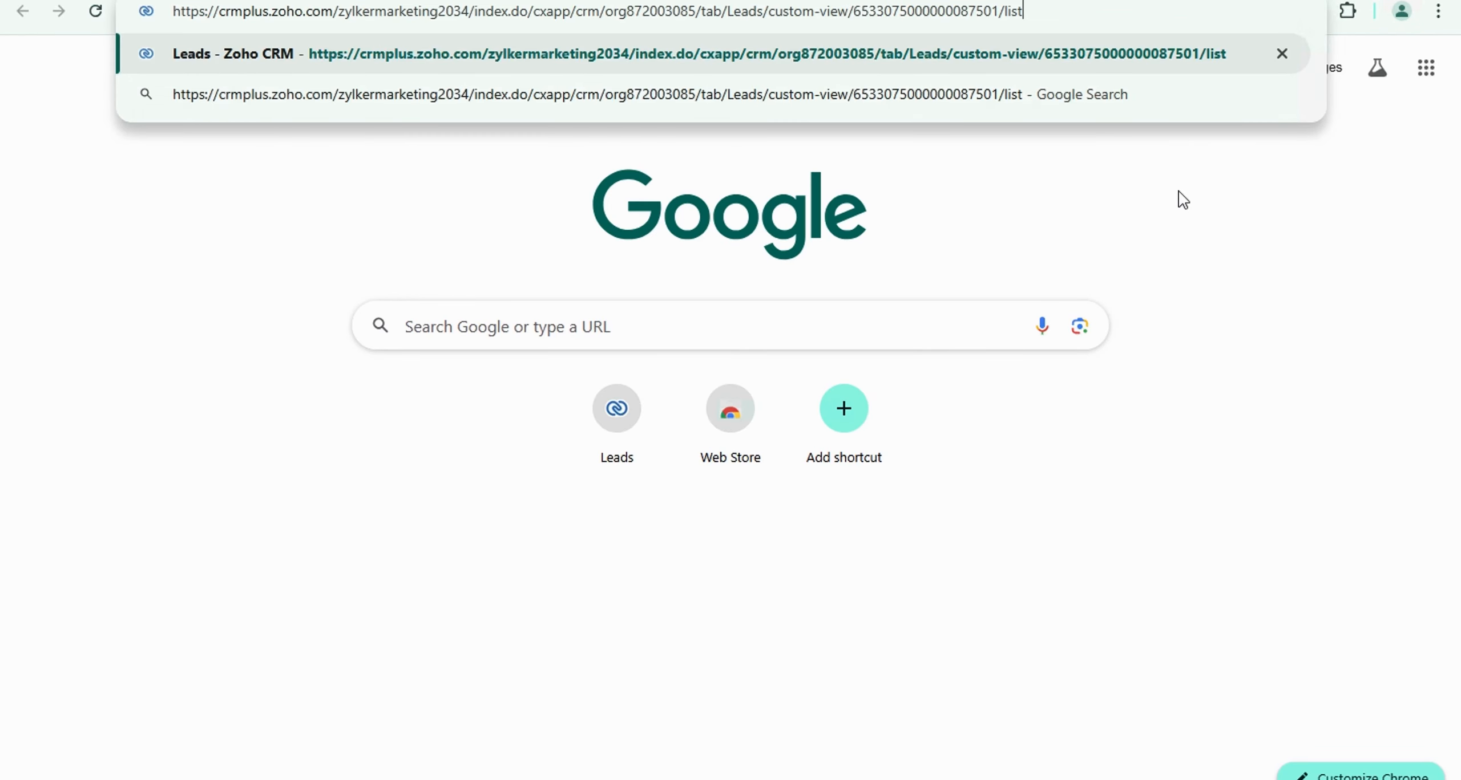
key("Return")
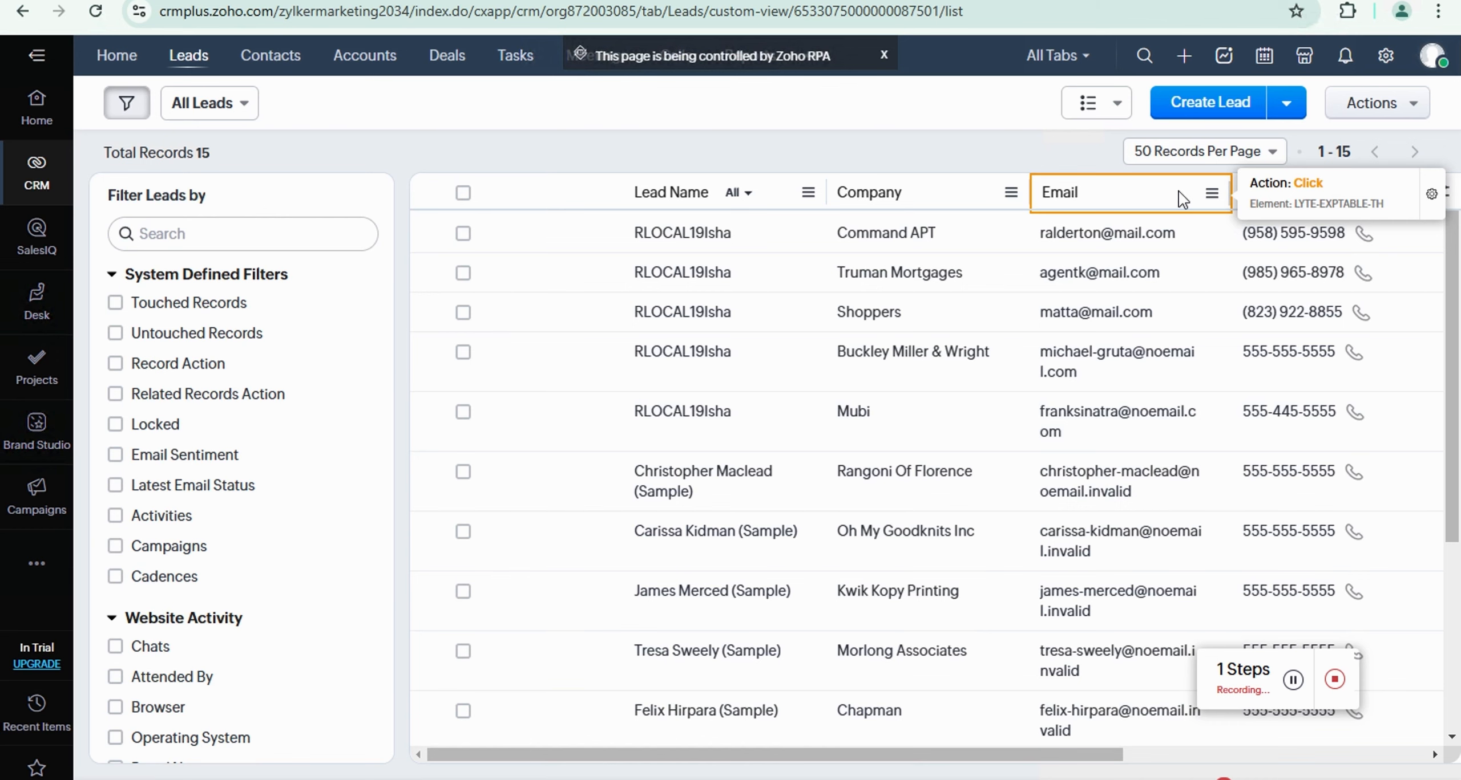
Record opening Mass Email for the leads and creating a new mass email.
left_click(1408, 108)
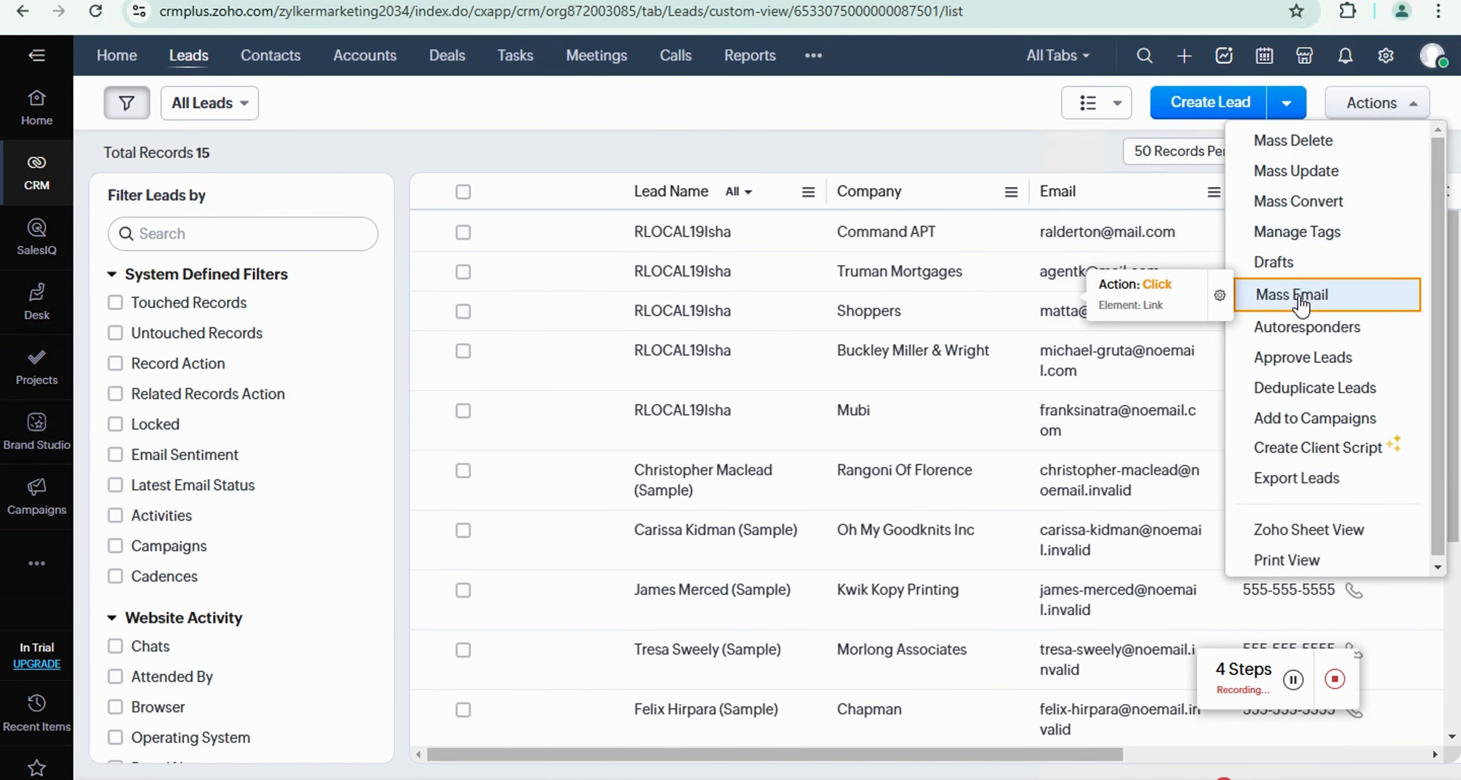
left_click(1301, 304)
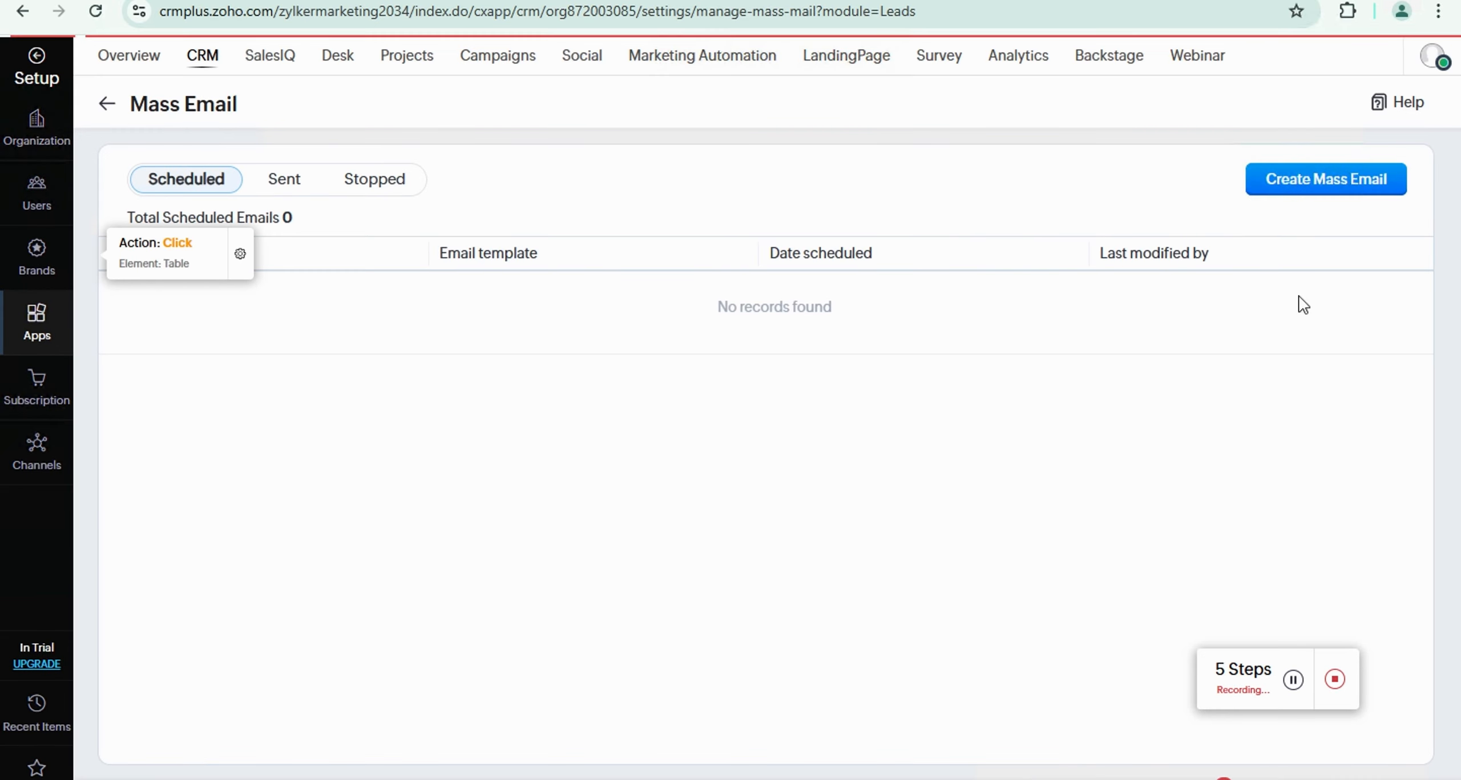
left_click(1315, 184)
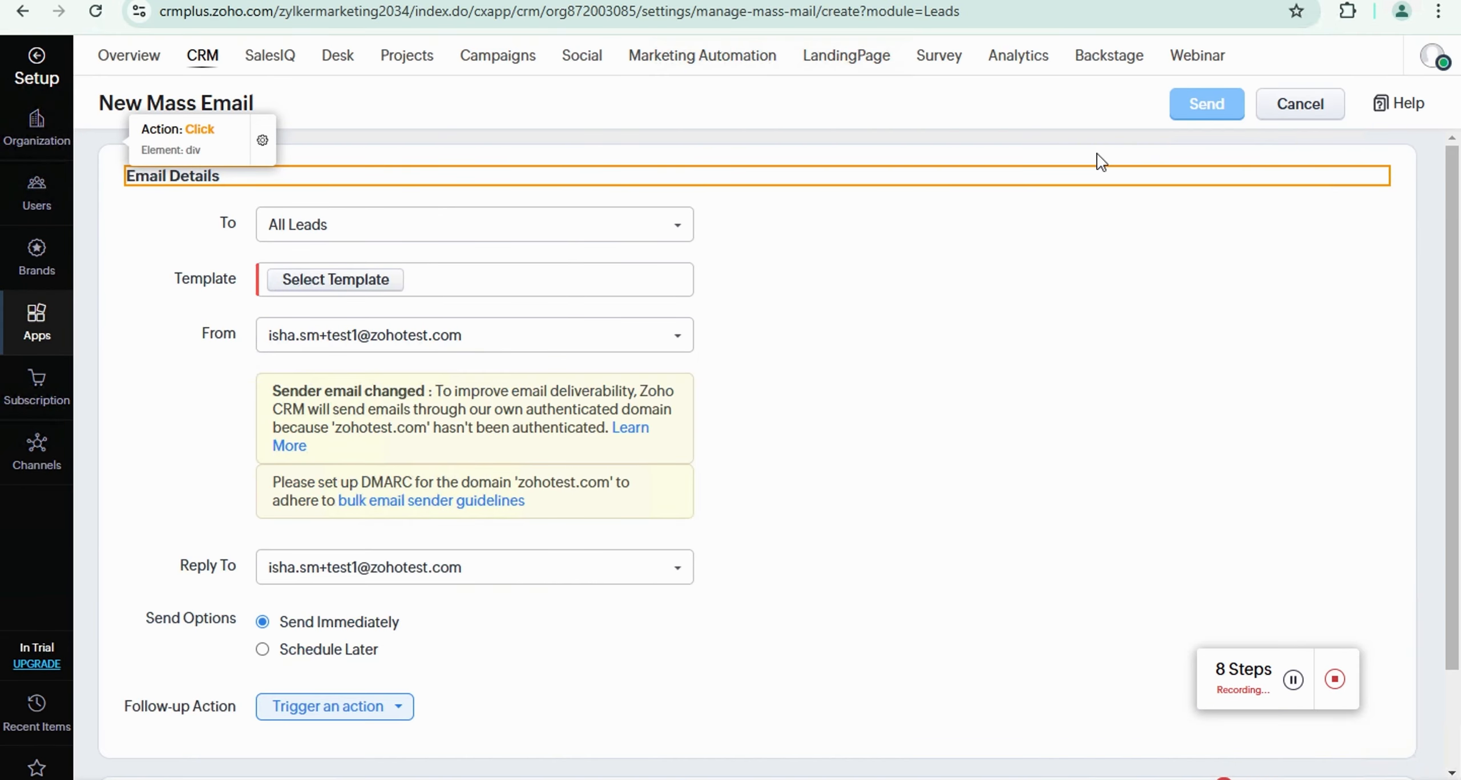
Base the mass email's recipients on criteria and choose Lead Source as the first criterion's field.
left_click(587, 228)
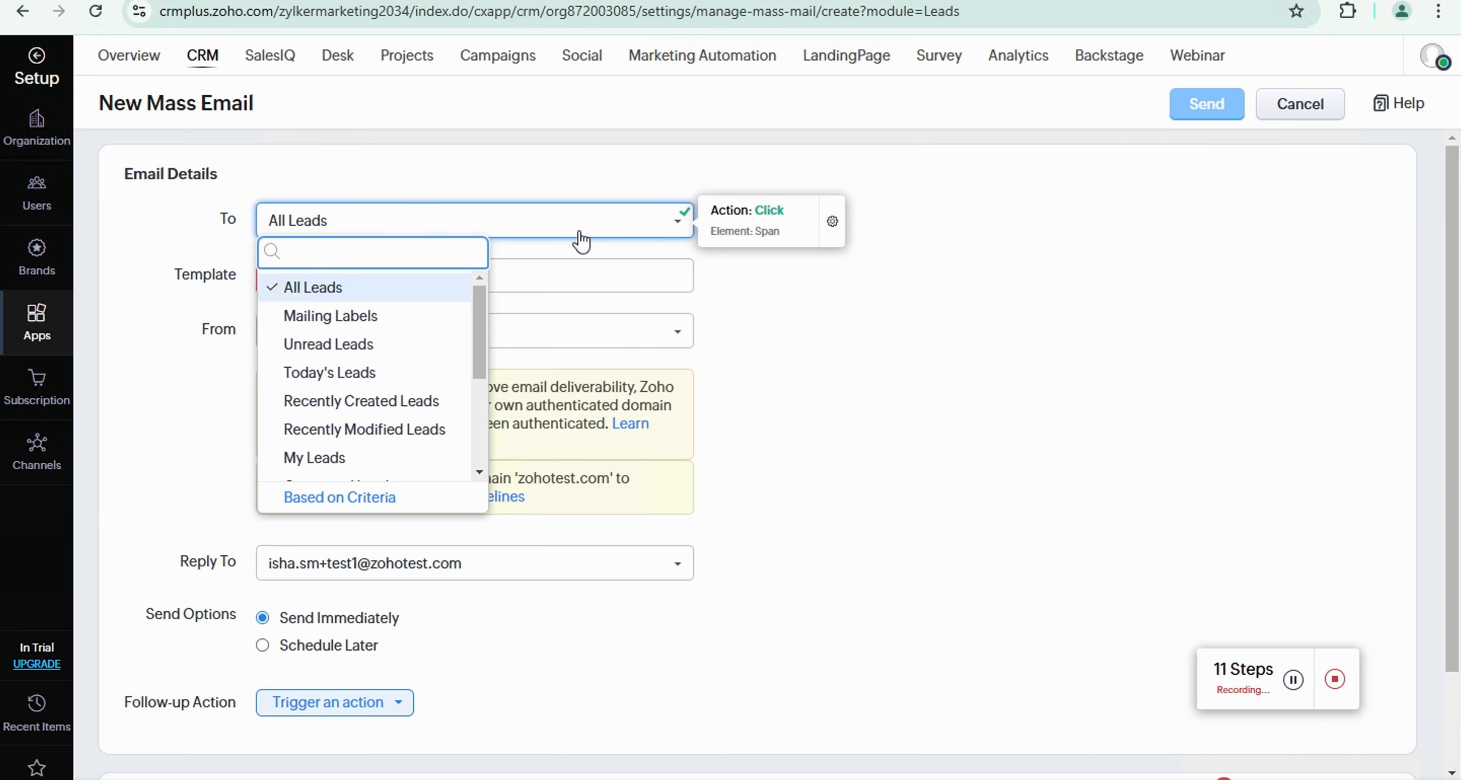
left_click(395, 500)
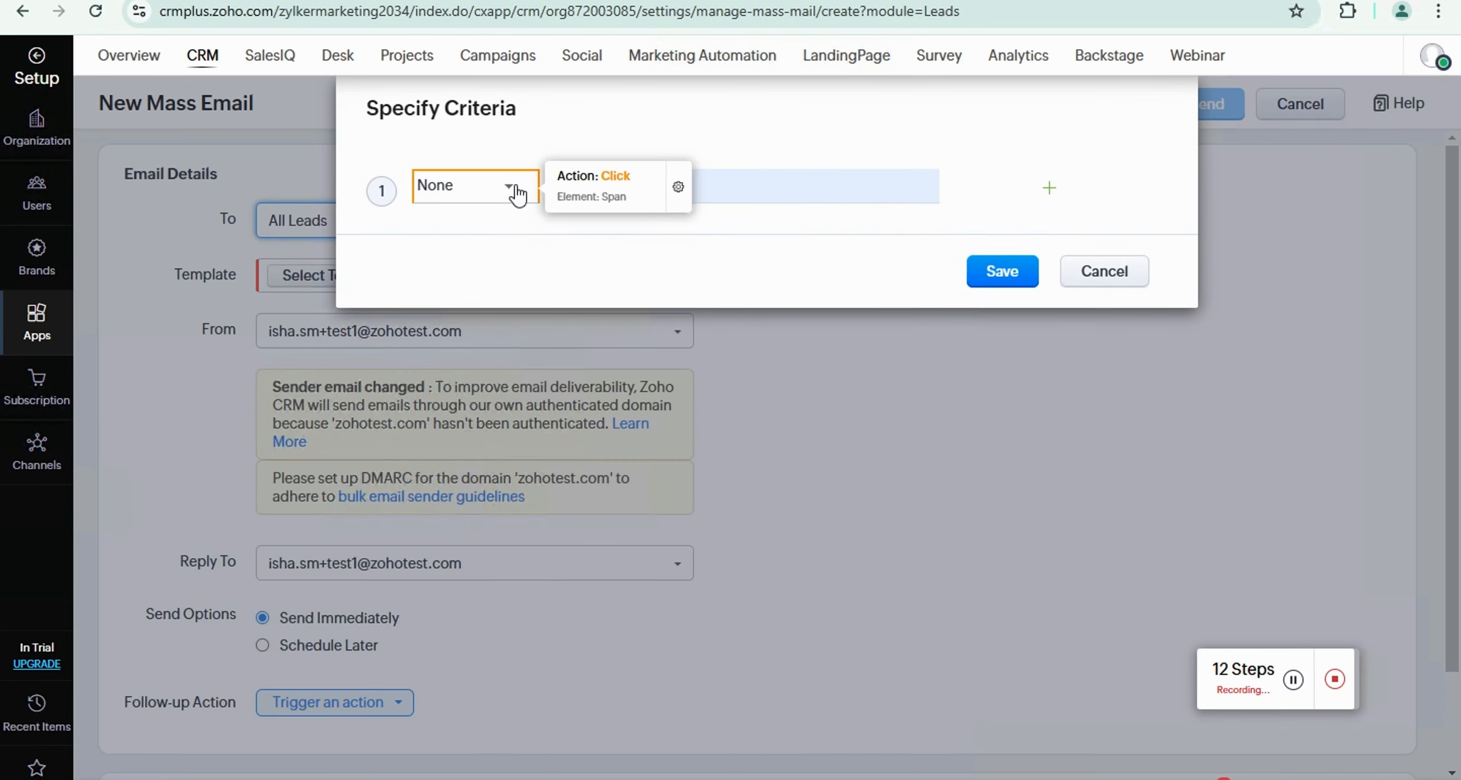
left_click(515, 188)
scroll(521, 368, "down", 3)
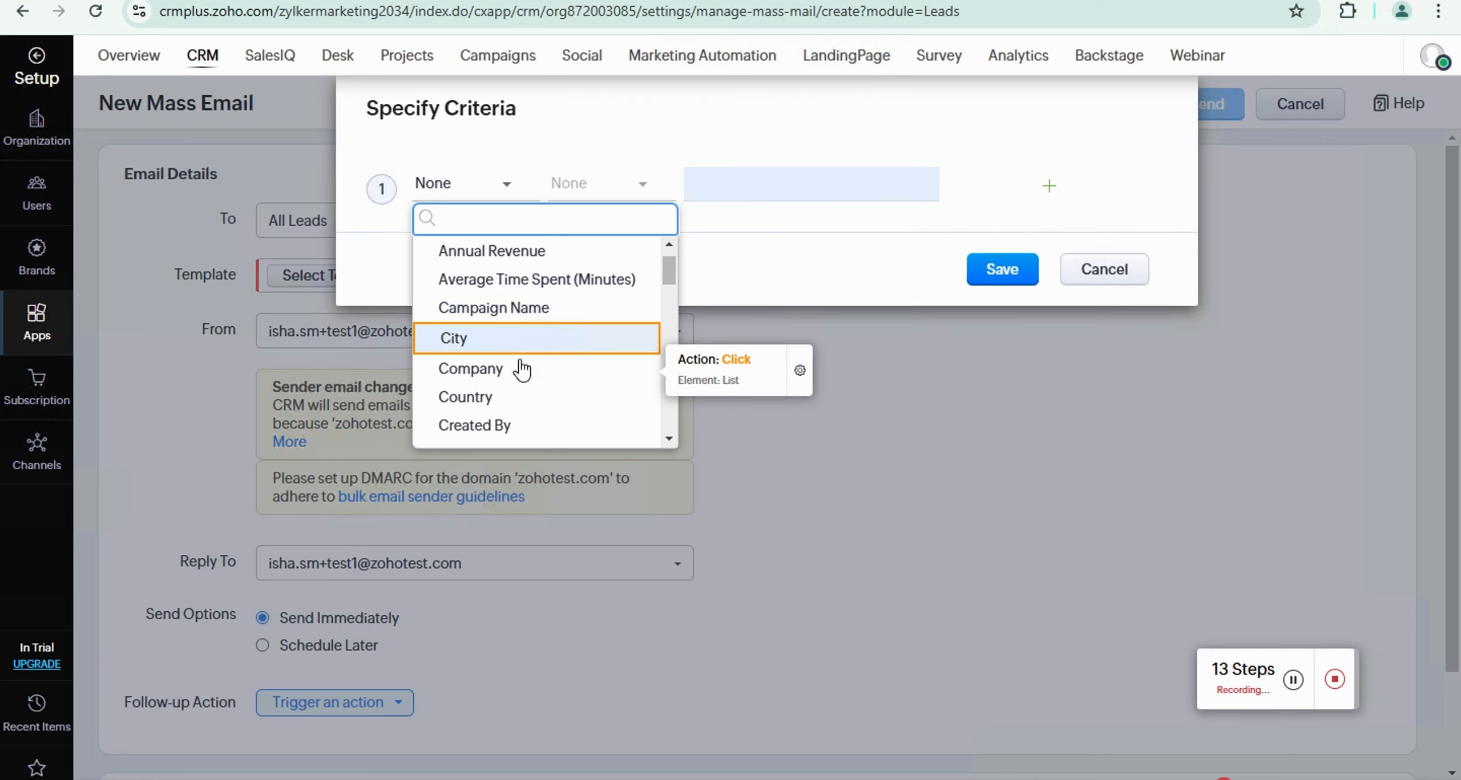
scroll(521, 370, "down", 3)
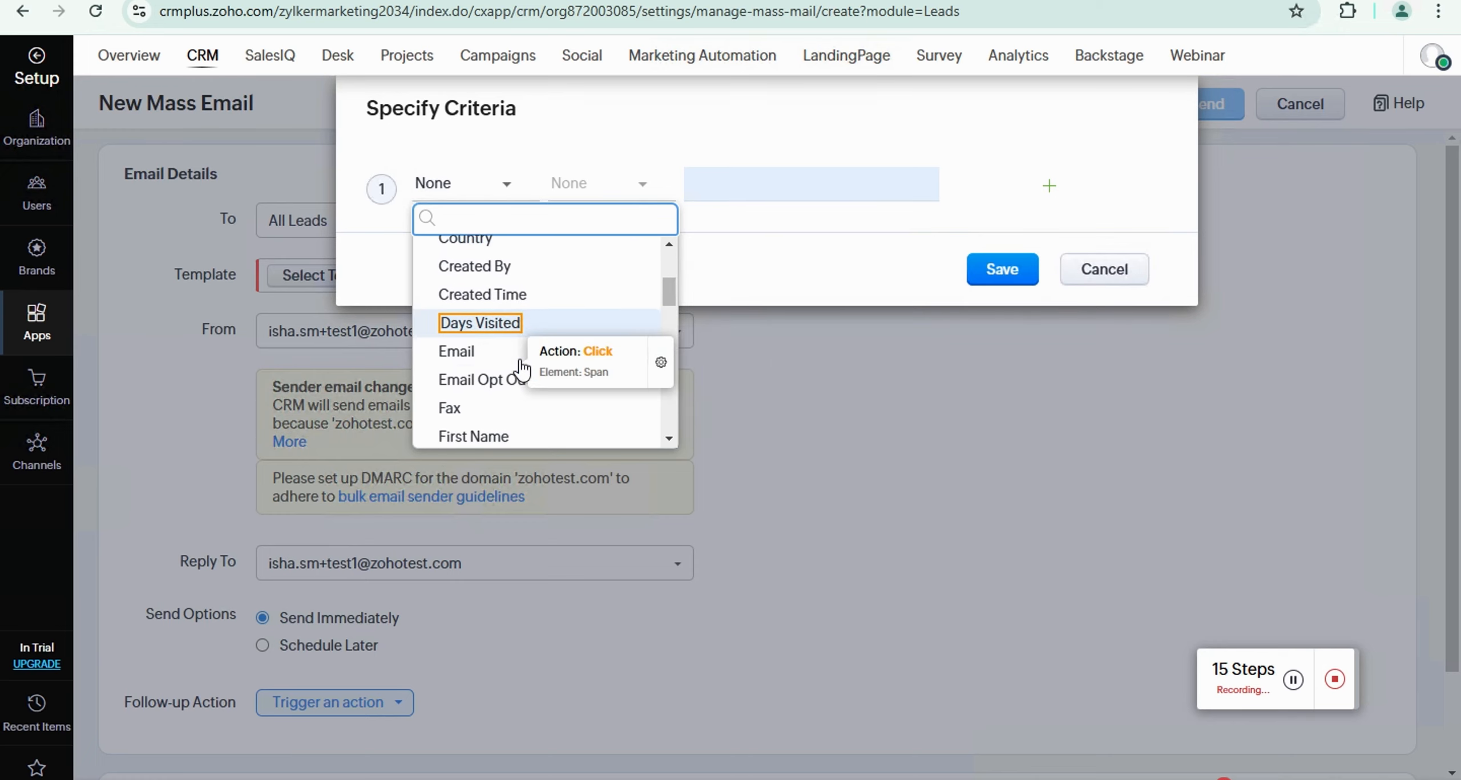
scroll(521, 370, "down", 3)
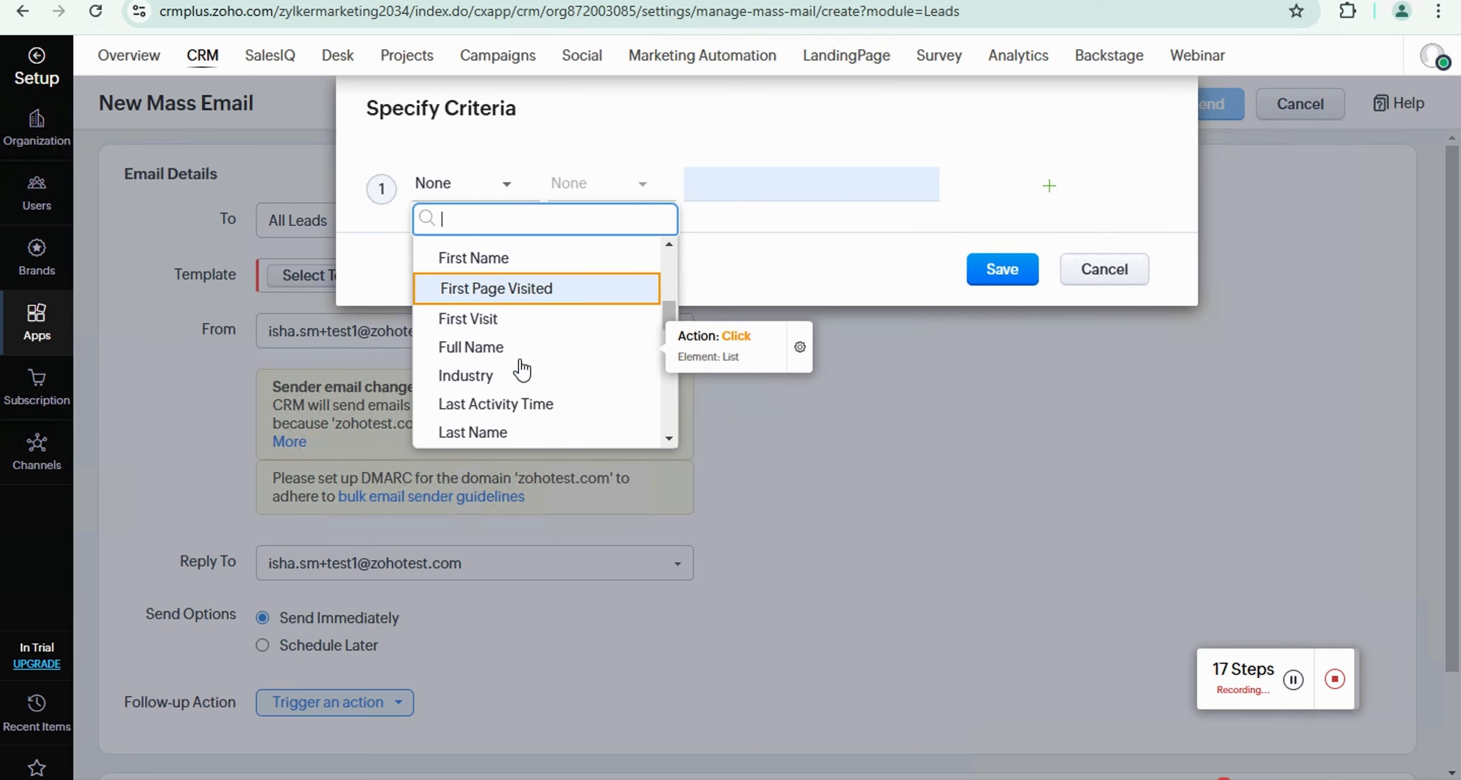
scroll(521, 368, "down", 2)
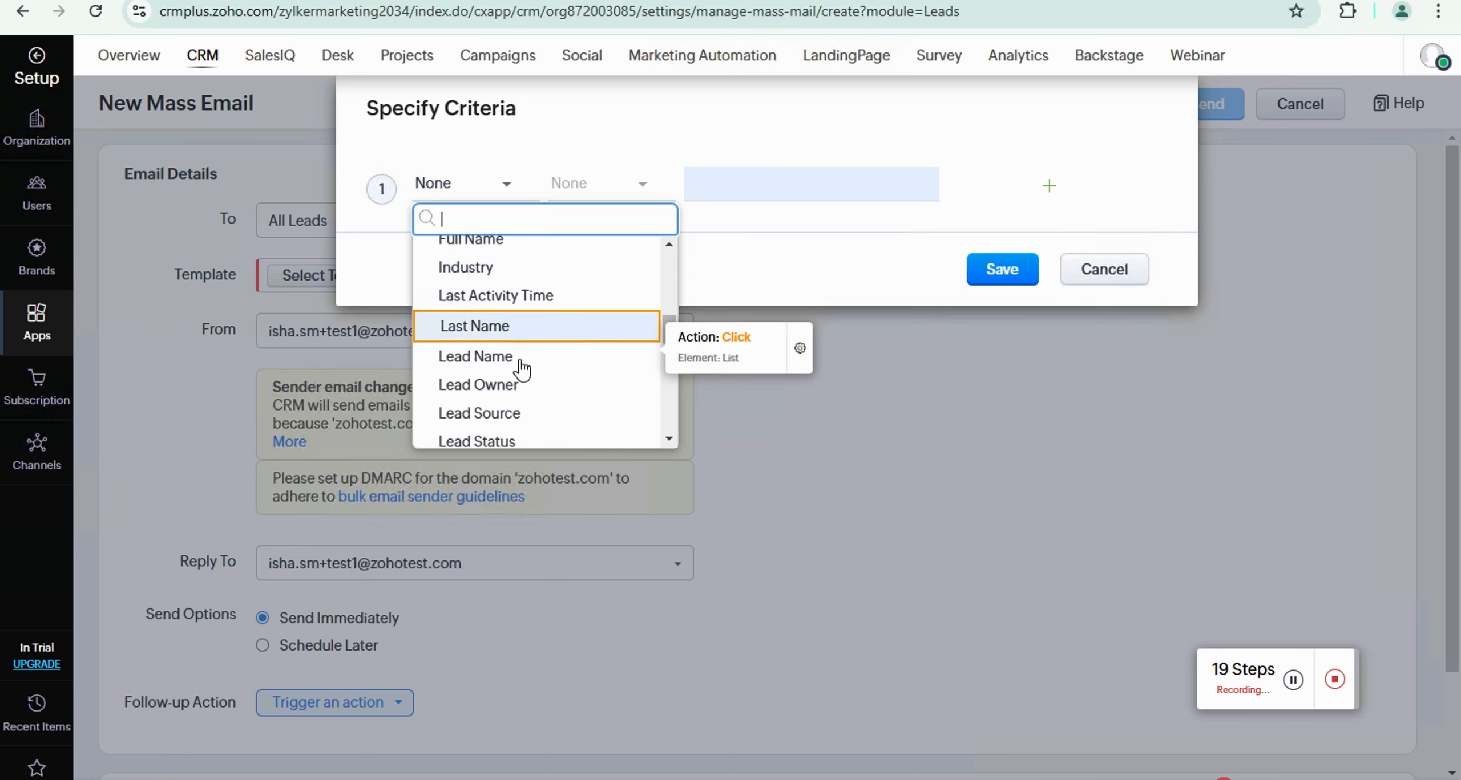
left_click(517, 393)
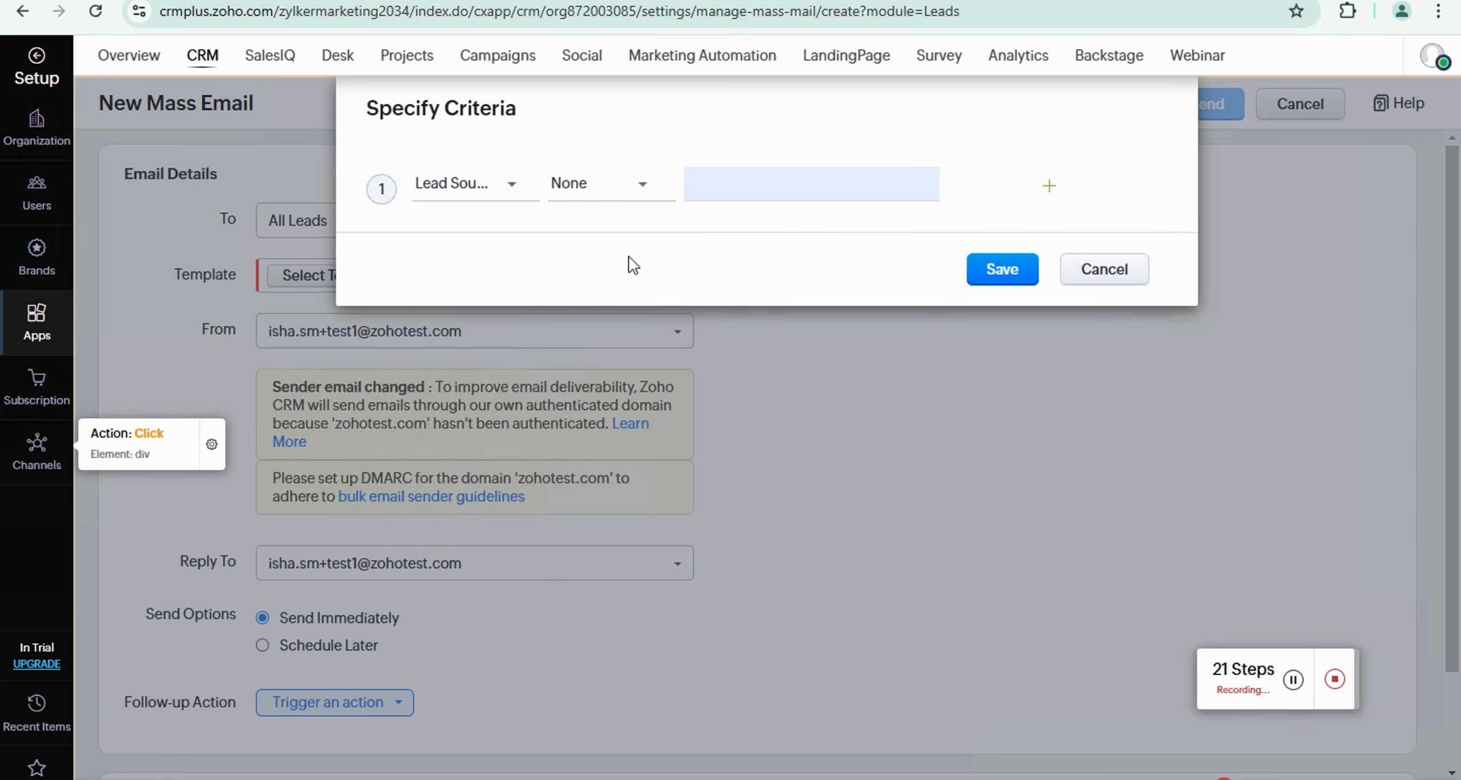
Complete the recipient criterion so that Lead Source is Events, and save the criteria.
left_click(648, 197)
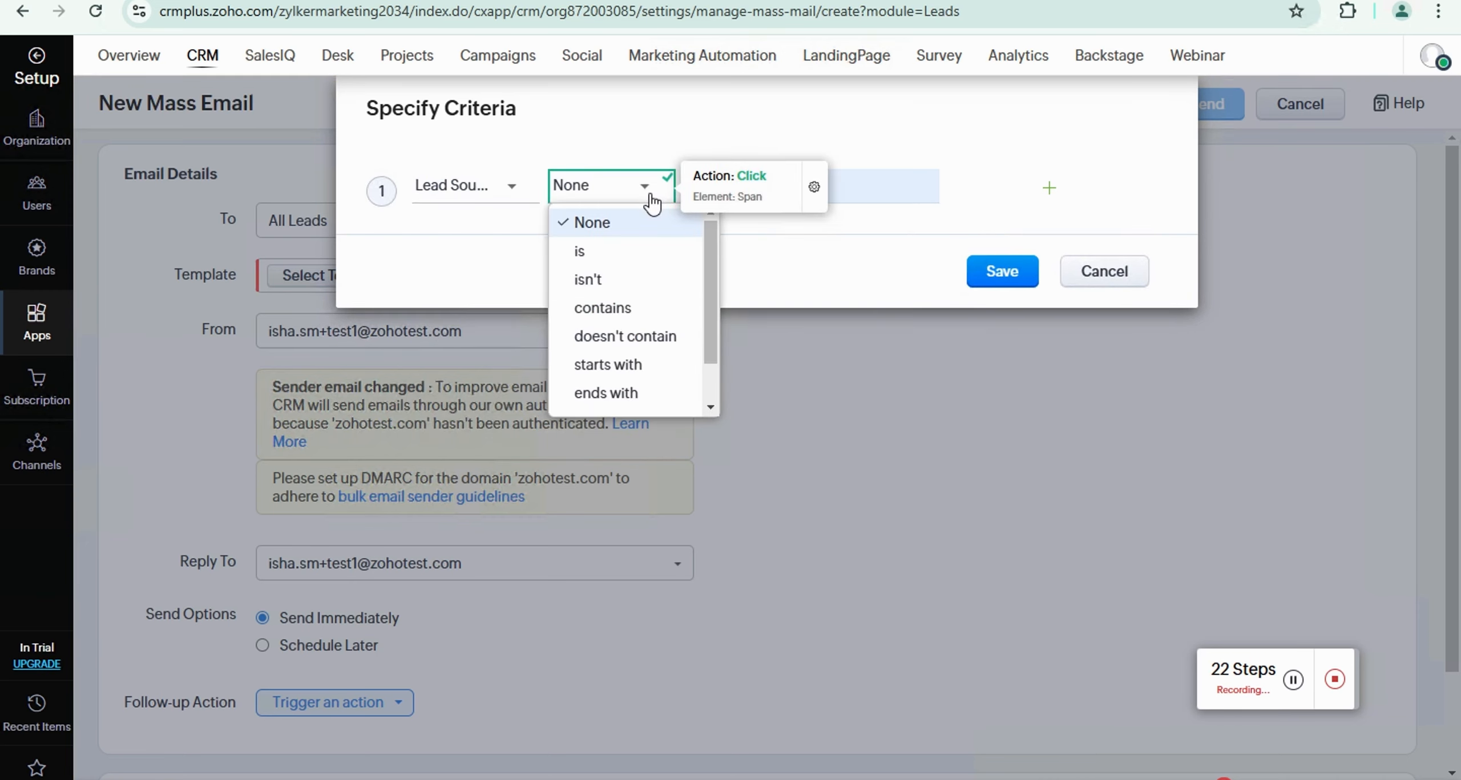
left_click(641, 254)
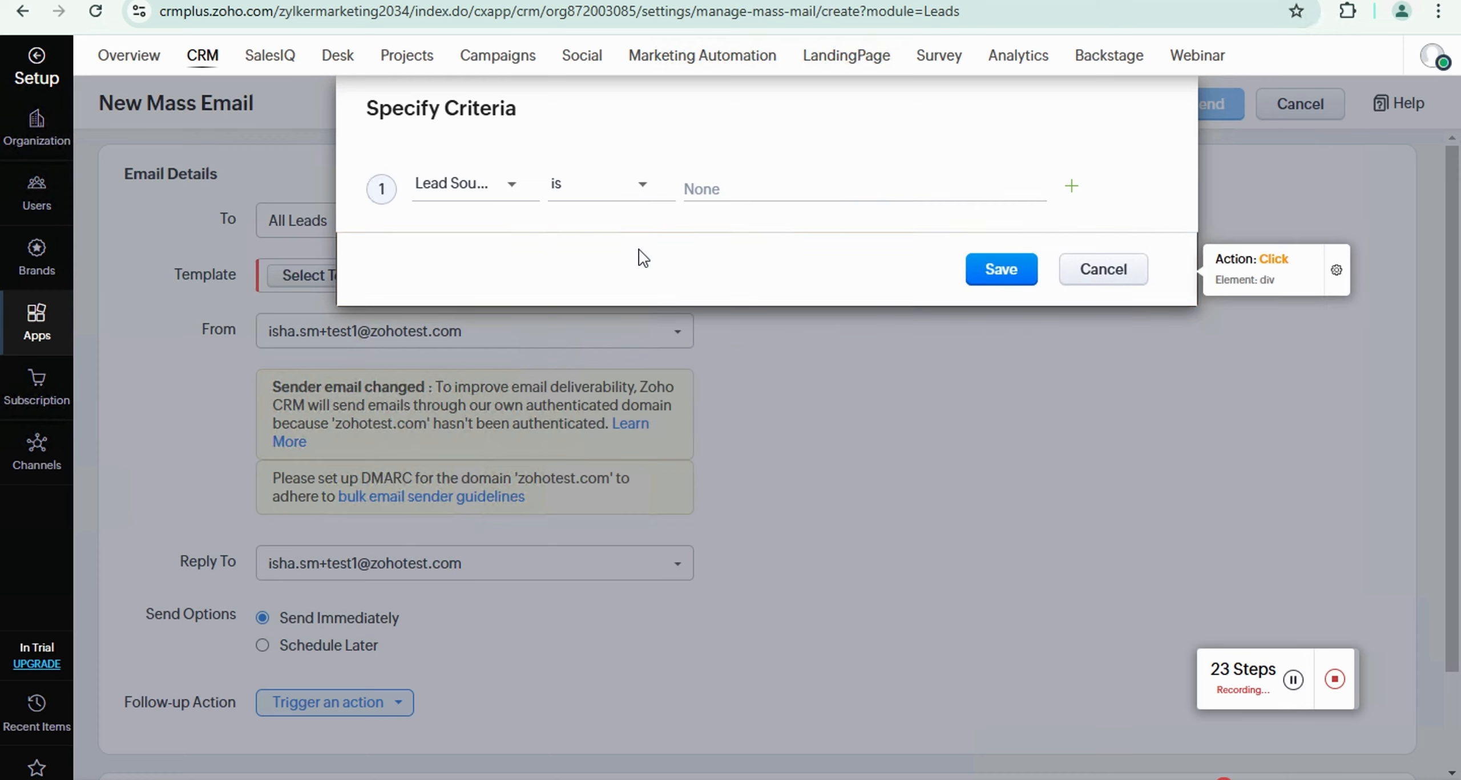
left_click(714, 189)
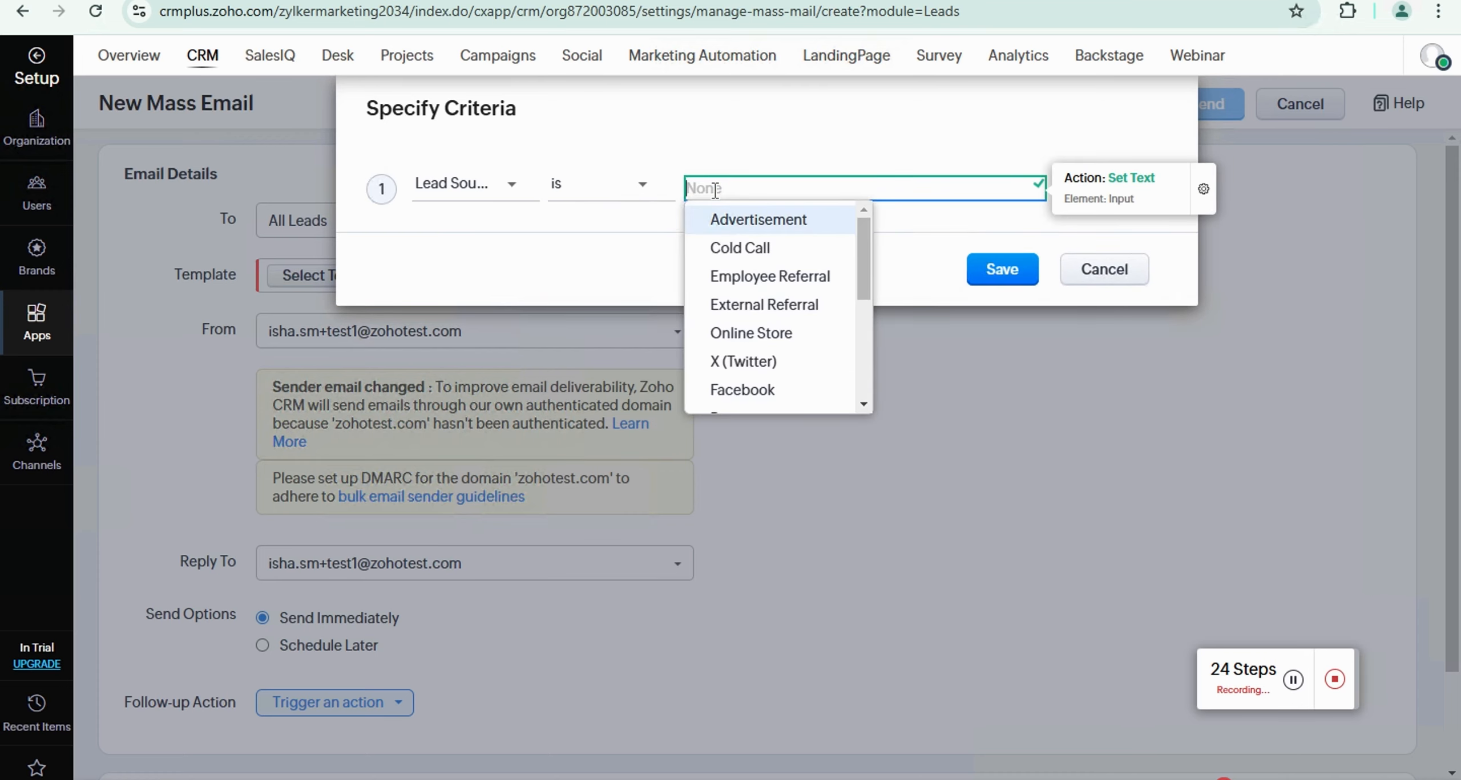
type("Events")
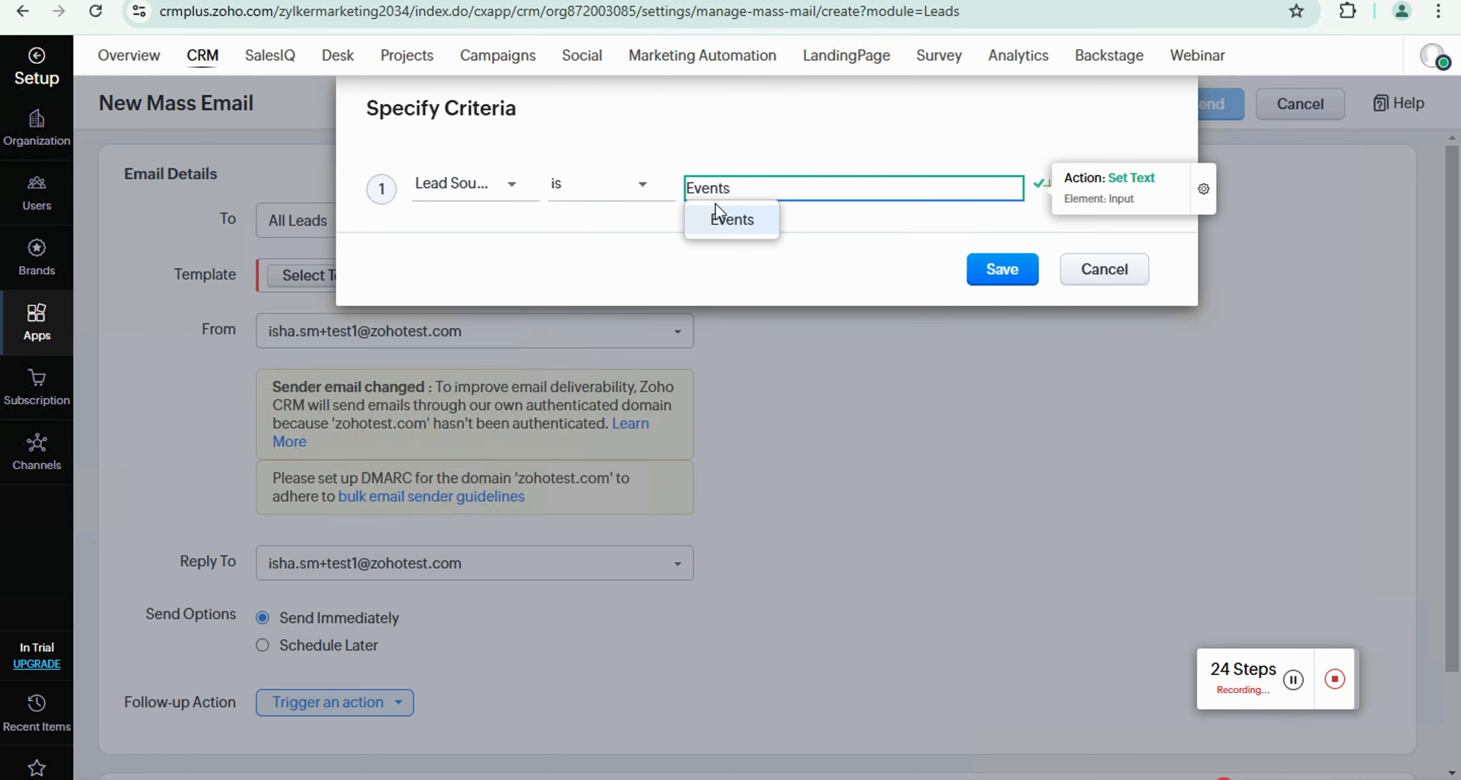
left_click(718, 215)
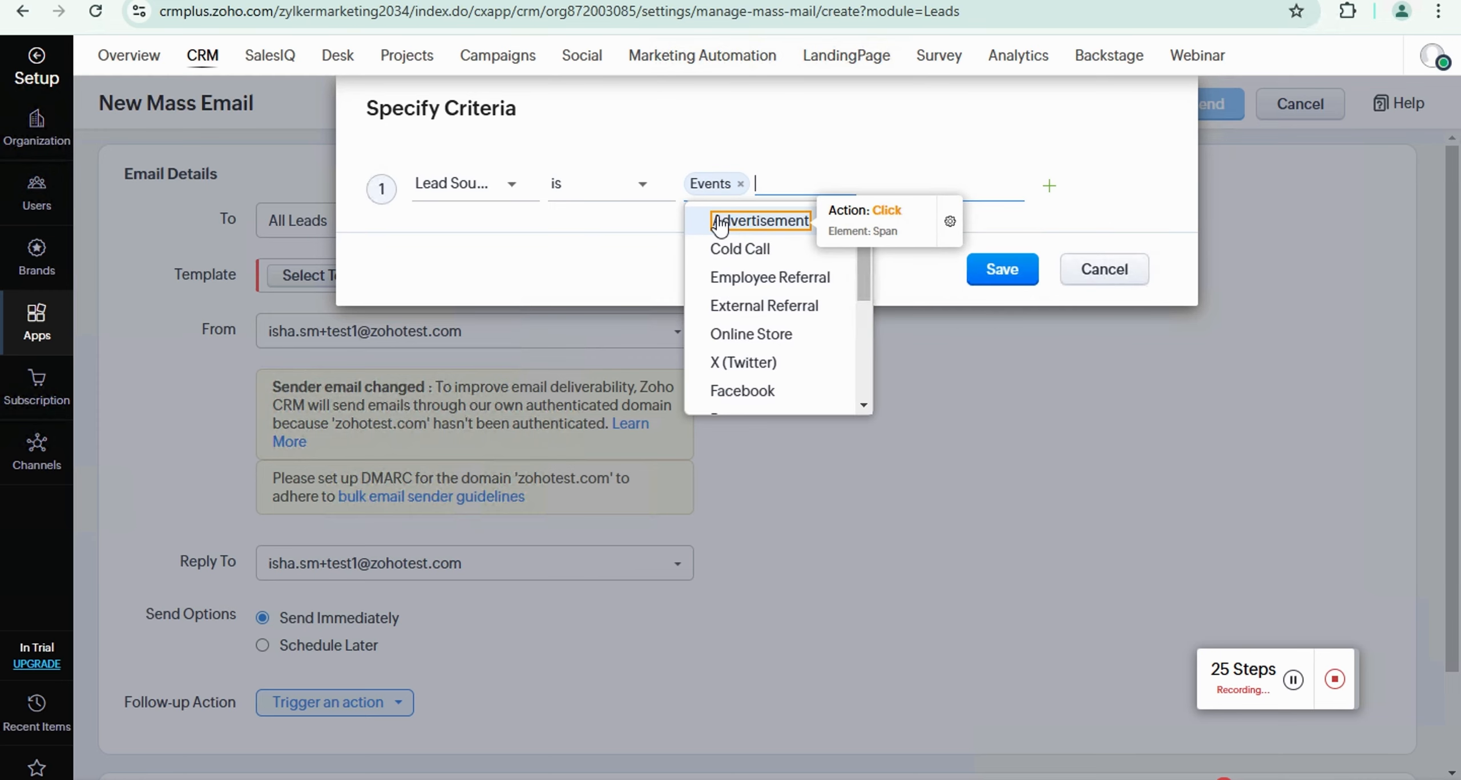
left_click(1011, 279)
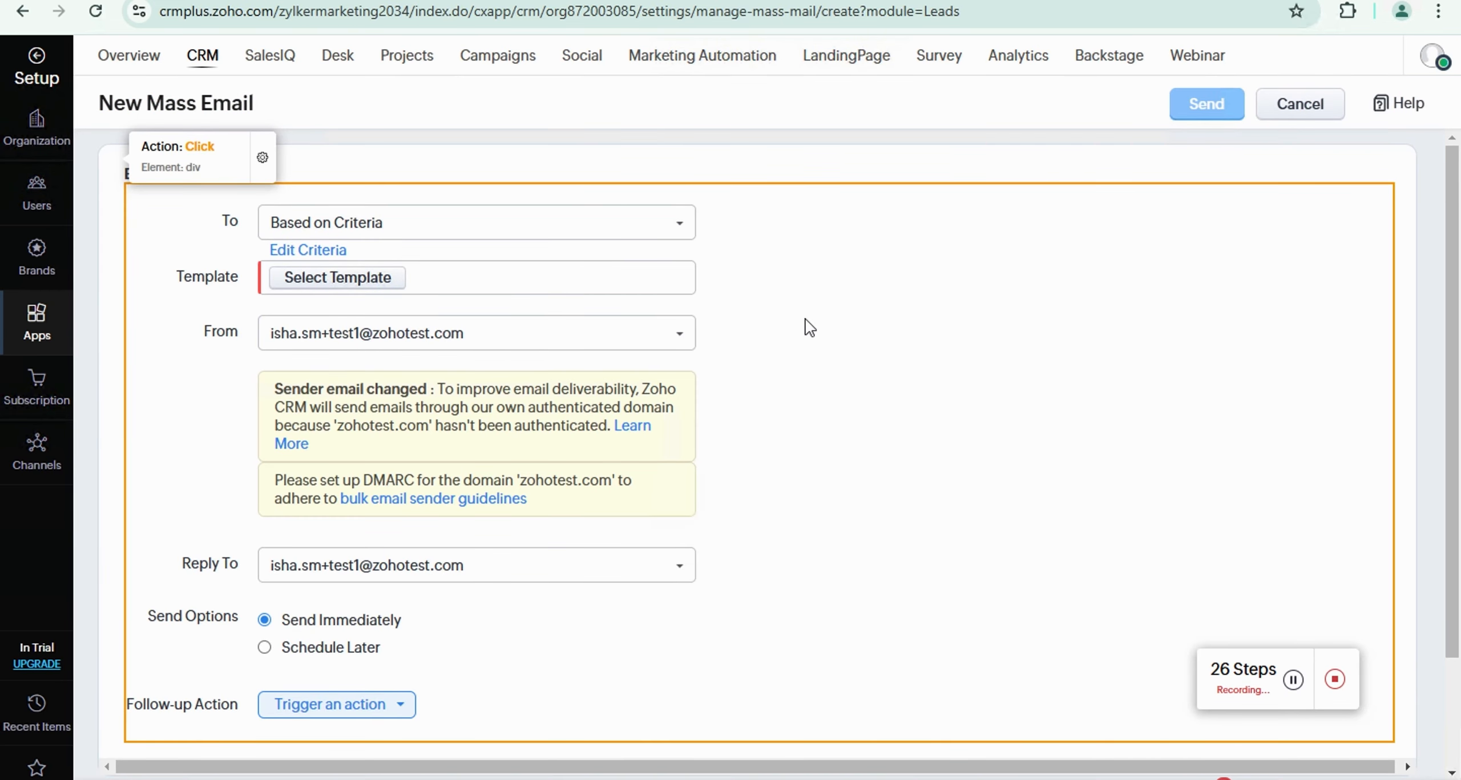
Choose Event_leads_mail as the mass email's template.
scroll(808, 325, "down", 1)
scroll(628, 285, "down", 1)
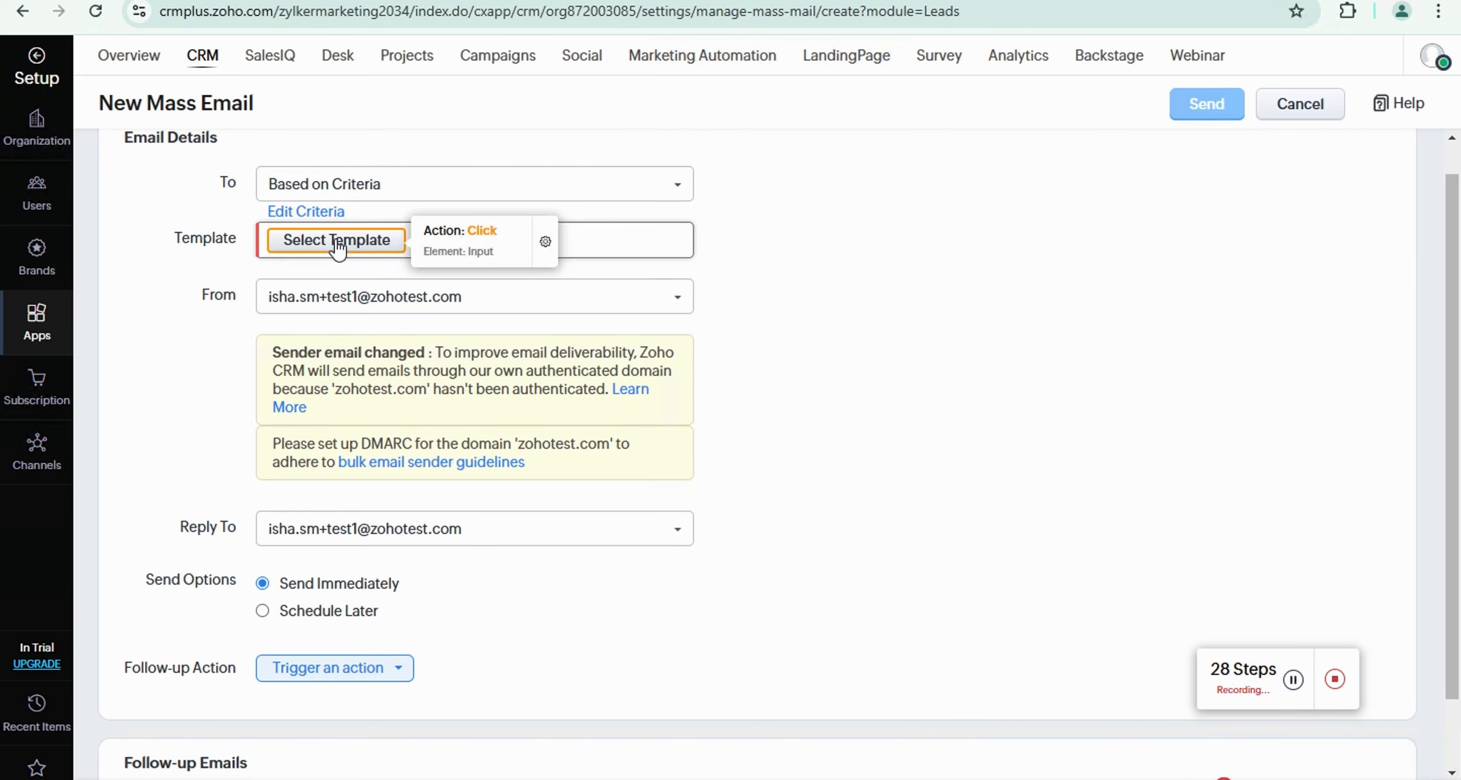
left_click(336, 242)
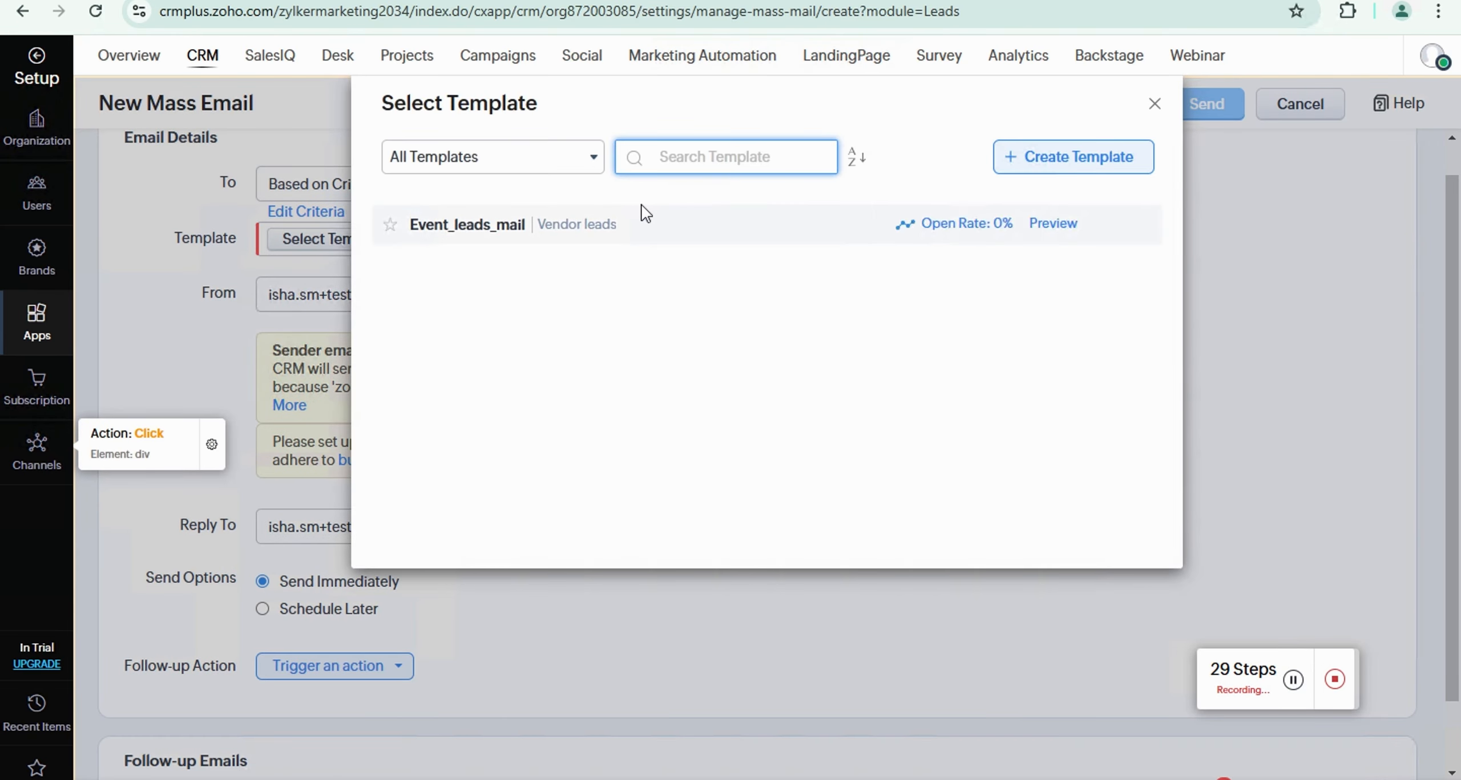
left_click(485, 228)
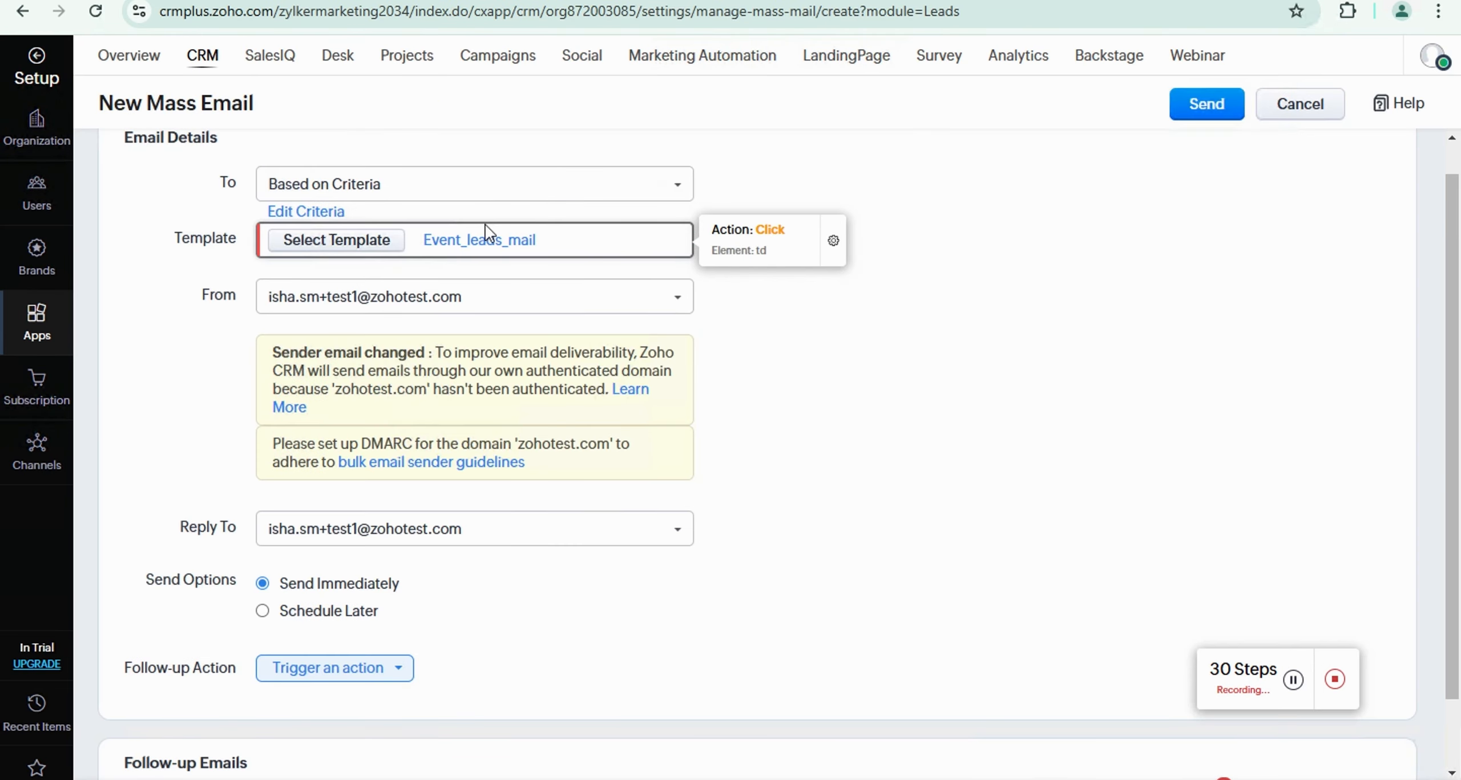
Send the mass email immediately to the leads matching the criteria.
scroll(779, 511, "down", 3)
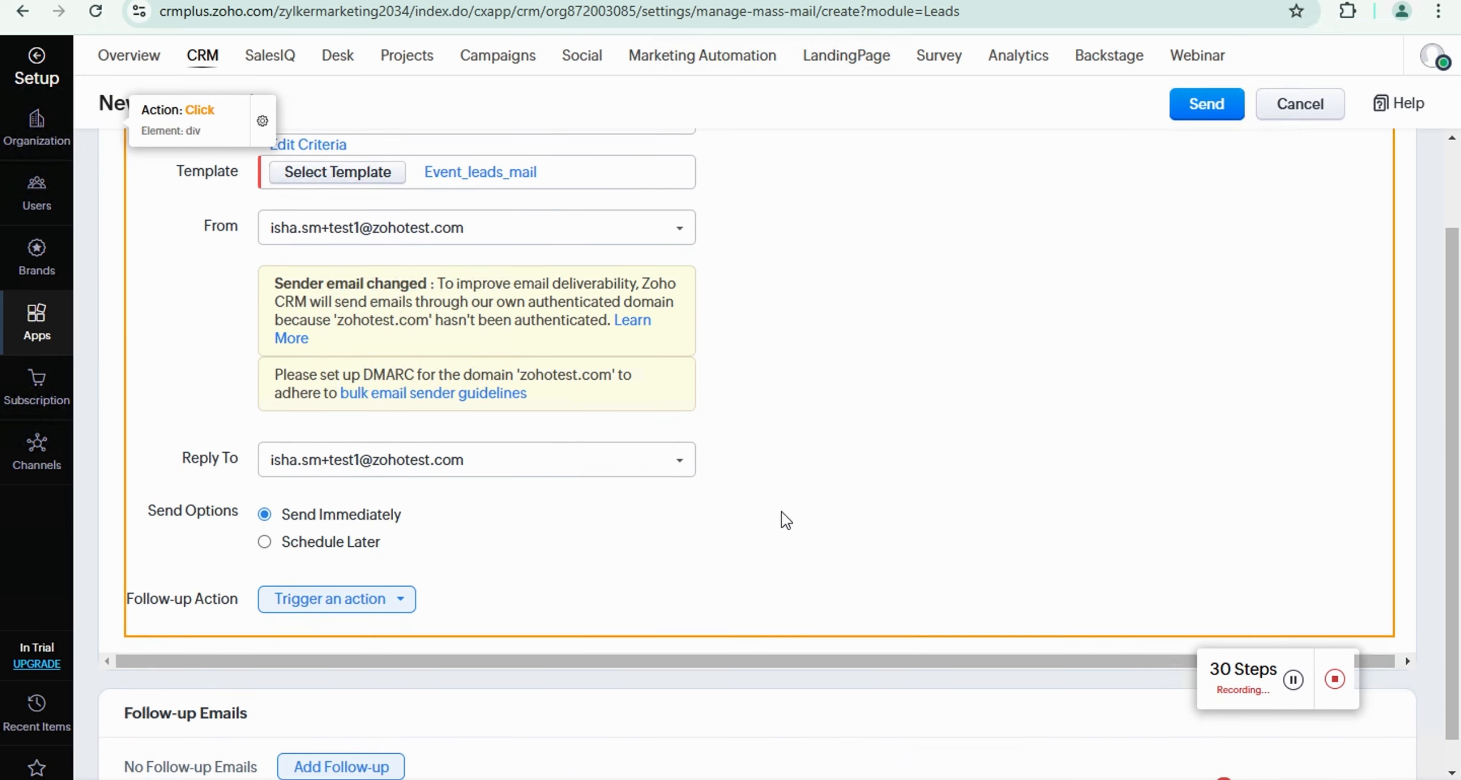
scroll(785, 520, "down", 1)
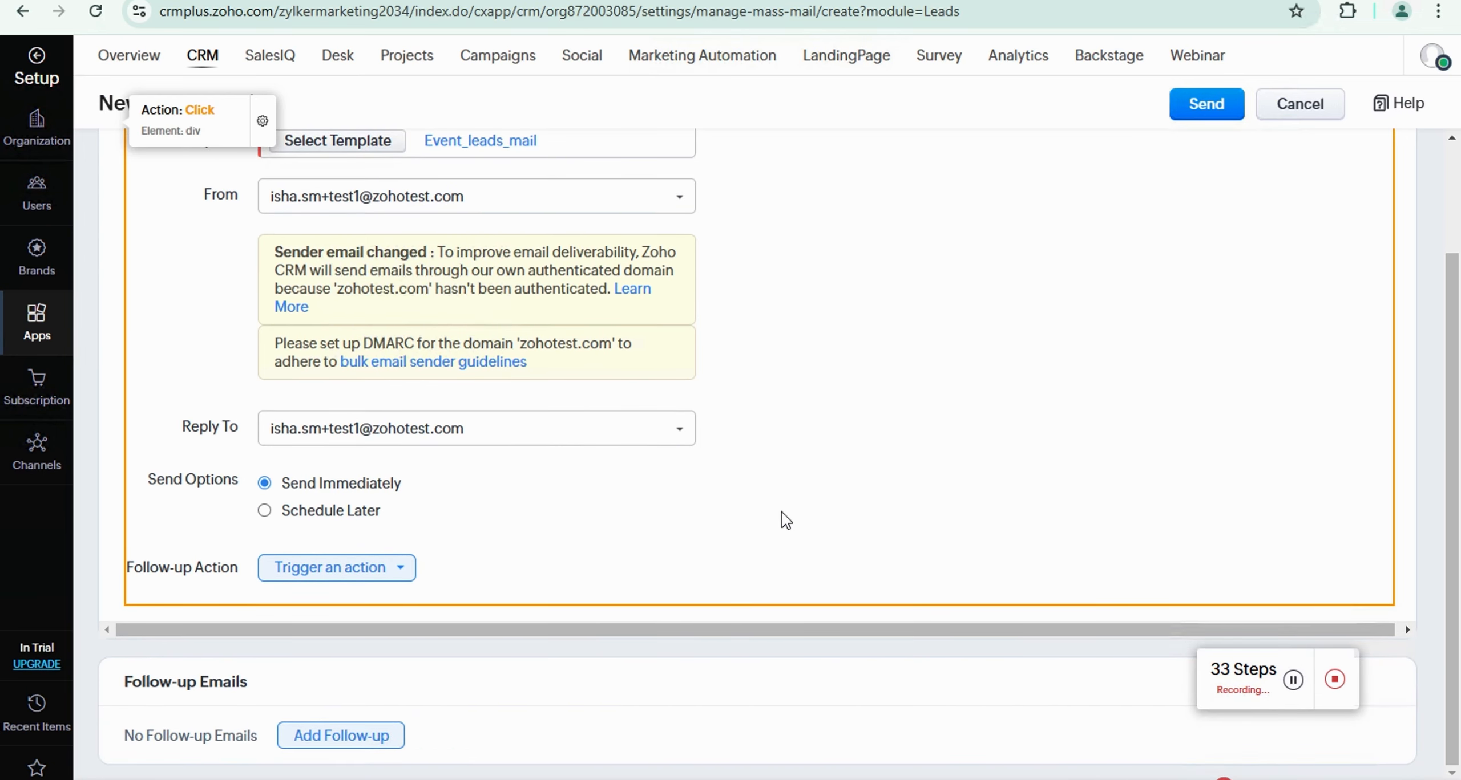
scroll(785, 520, "up", 1)
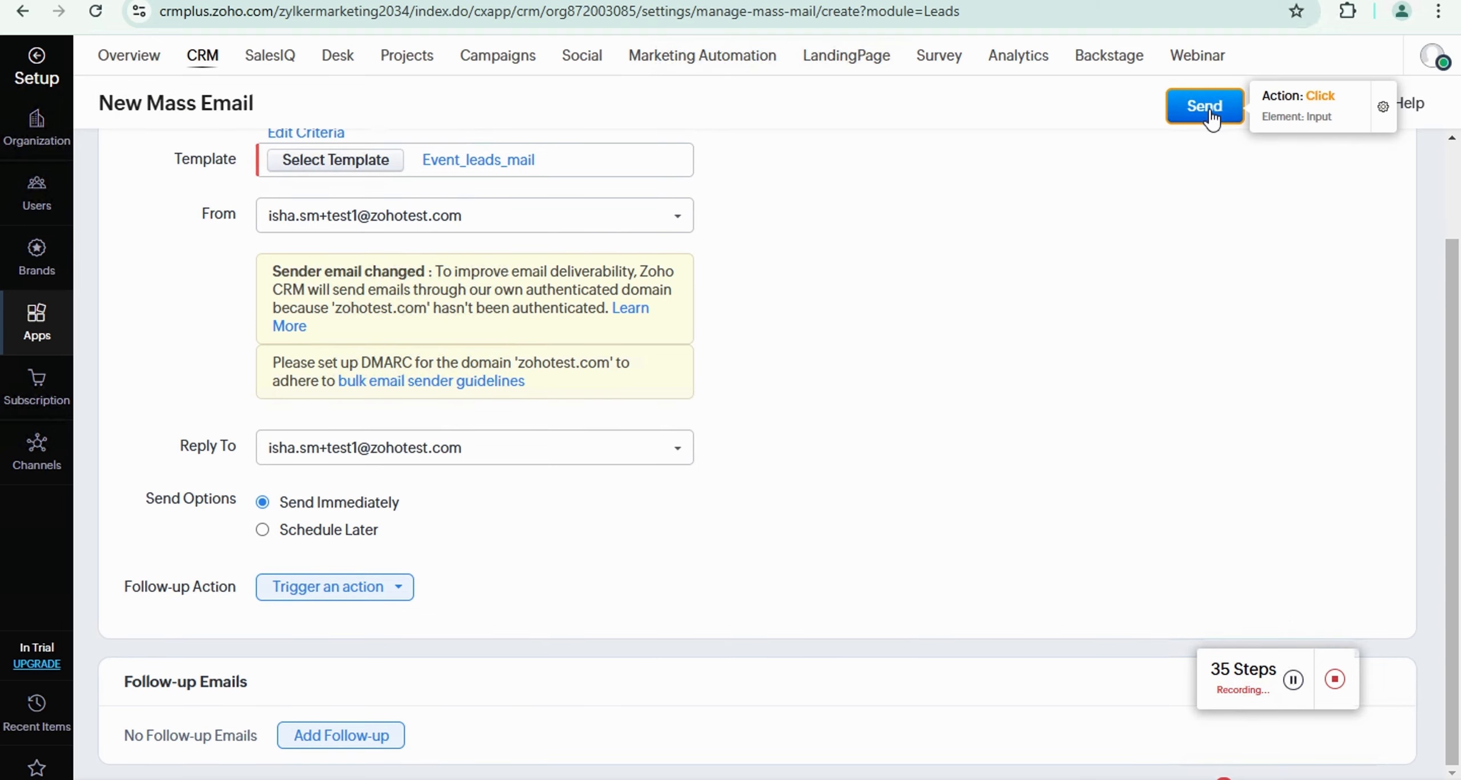
left_click(1209, 112)
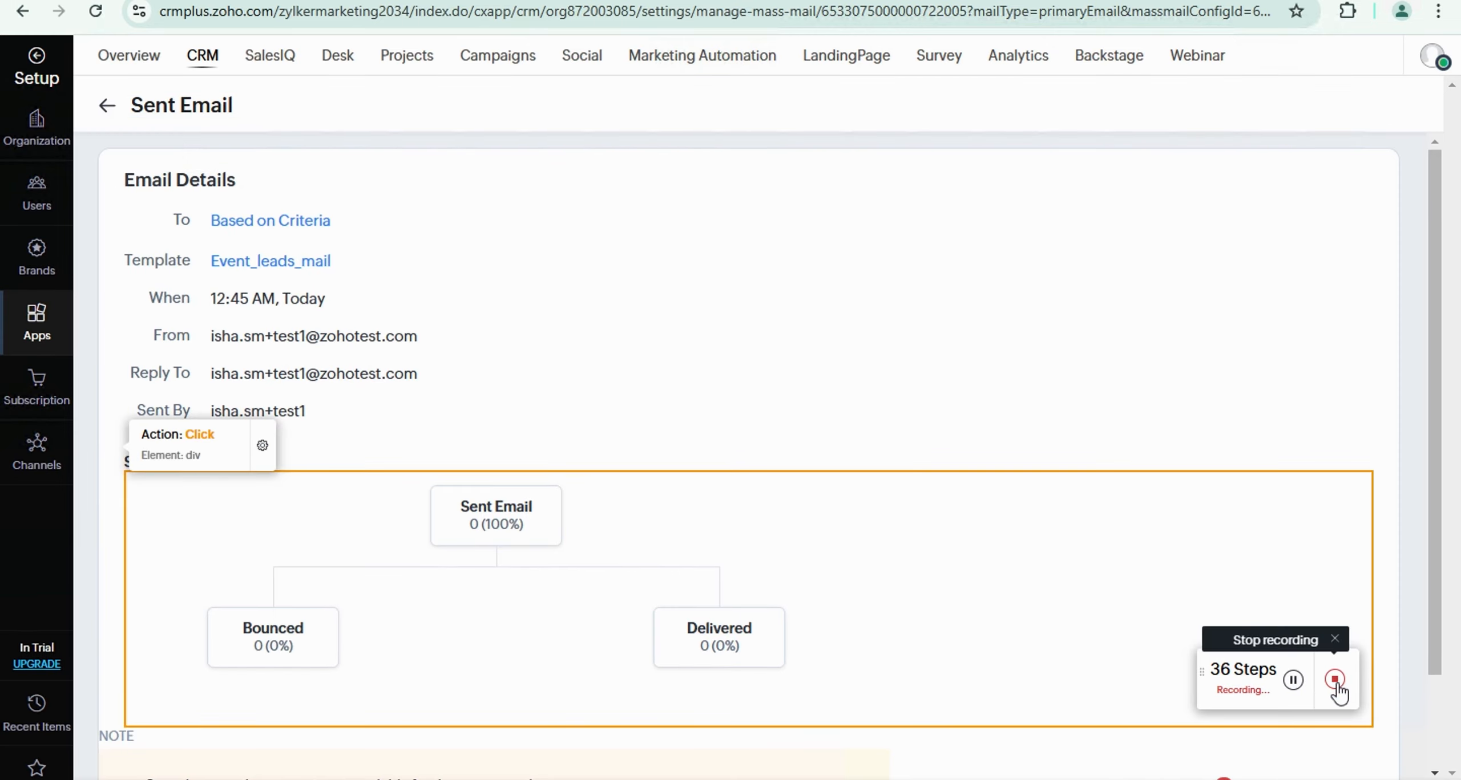
Stop the web recording and review the list of recorded actions in the flow builder.
left_click(1335, 682)
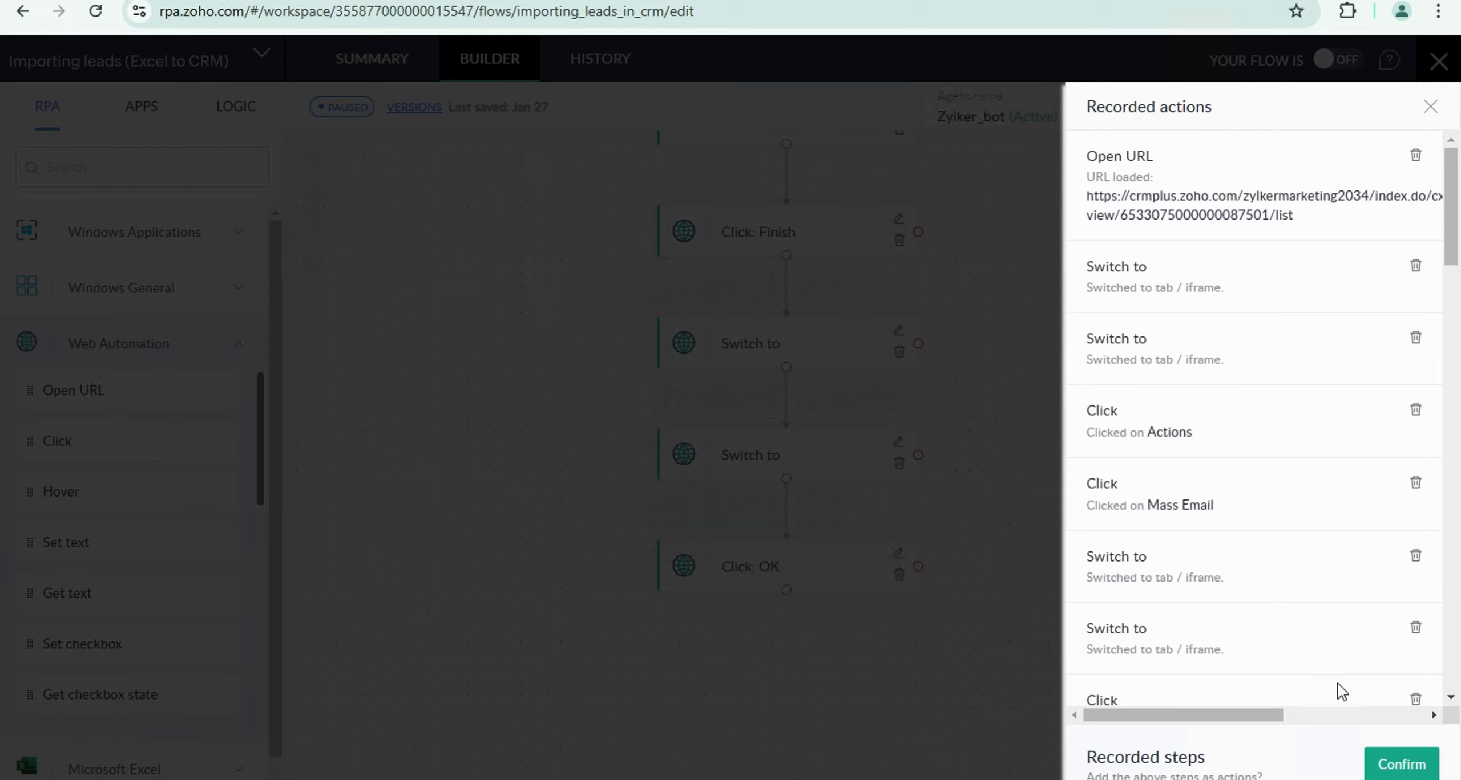
scroll(1338, 683, "down", 10)
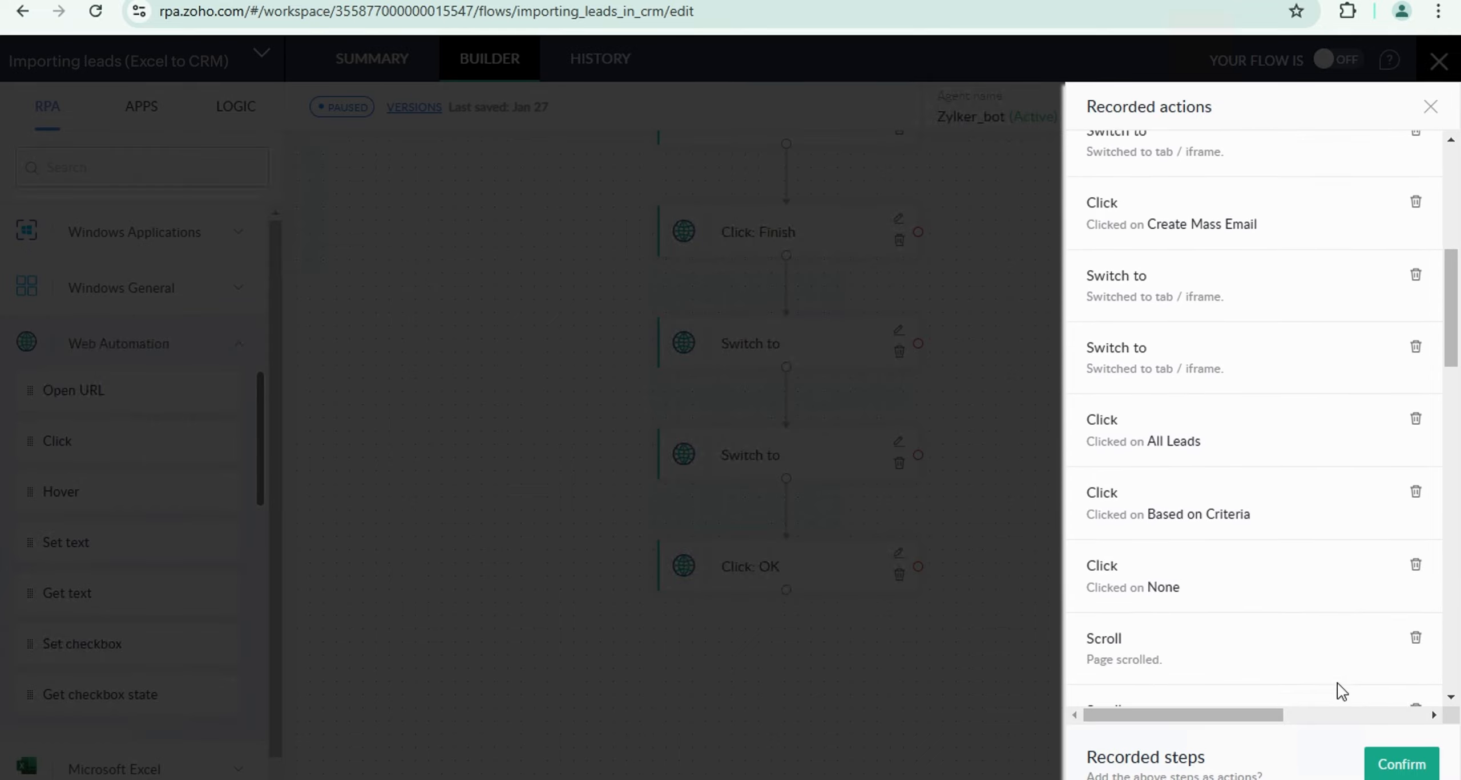
scroll(1338, 683, "down", 5)
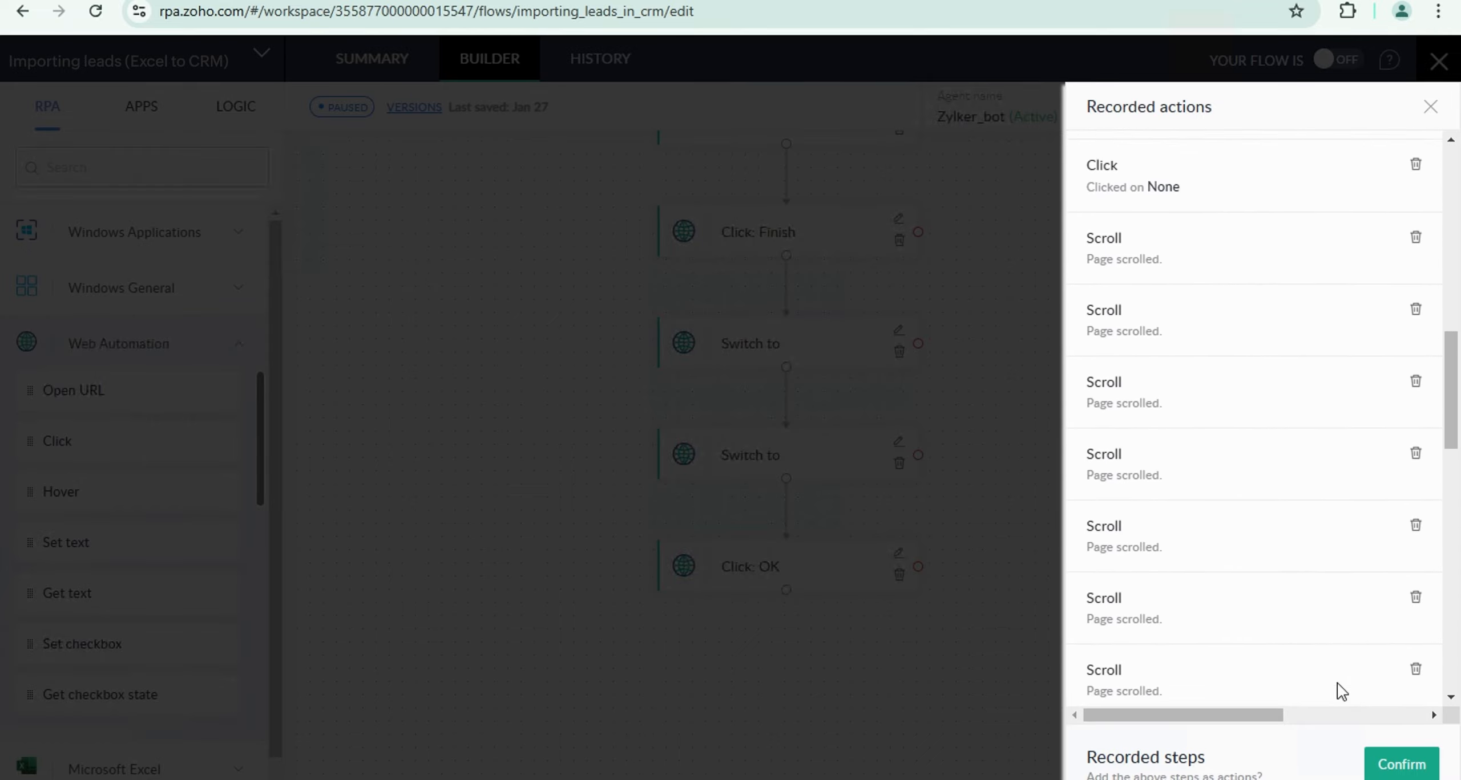
scroll(1337, 684, "down", 9)
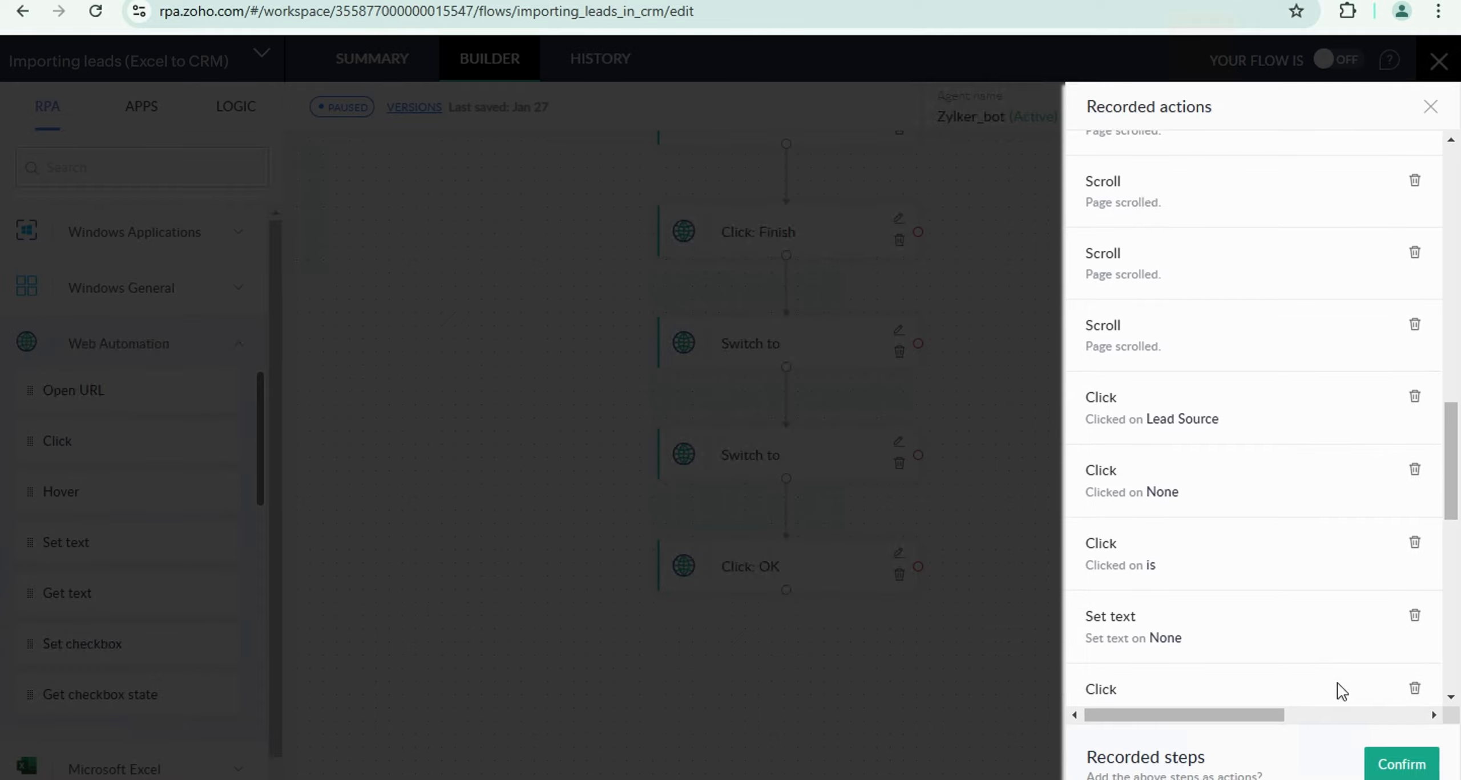
scroll(1337, 684, "down", 2)
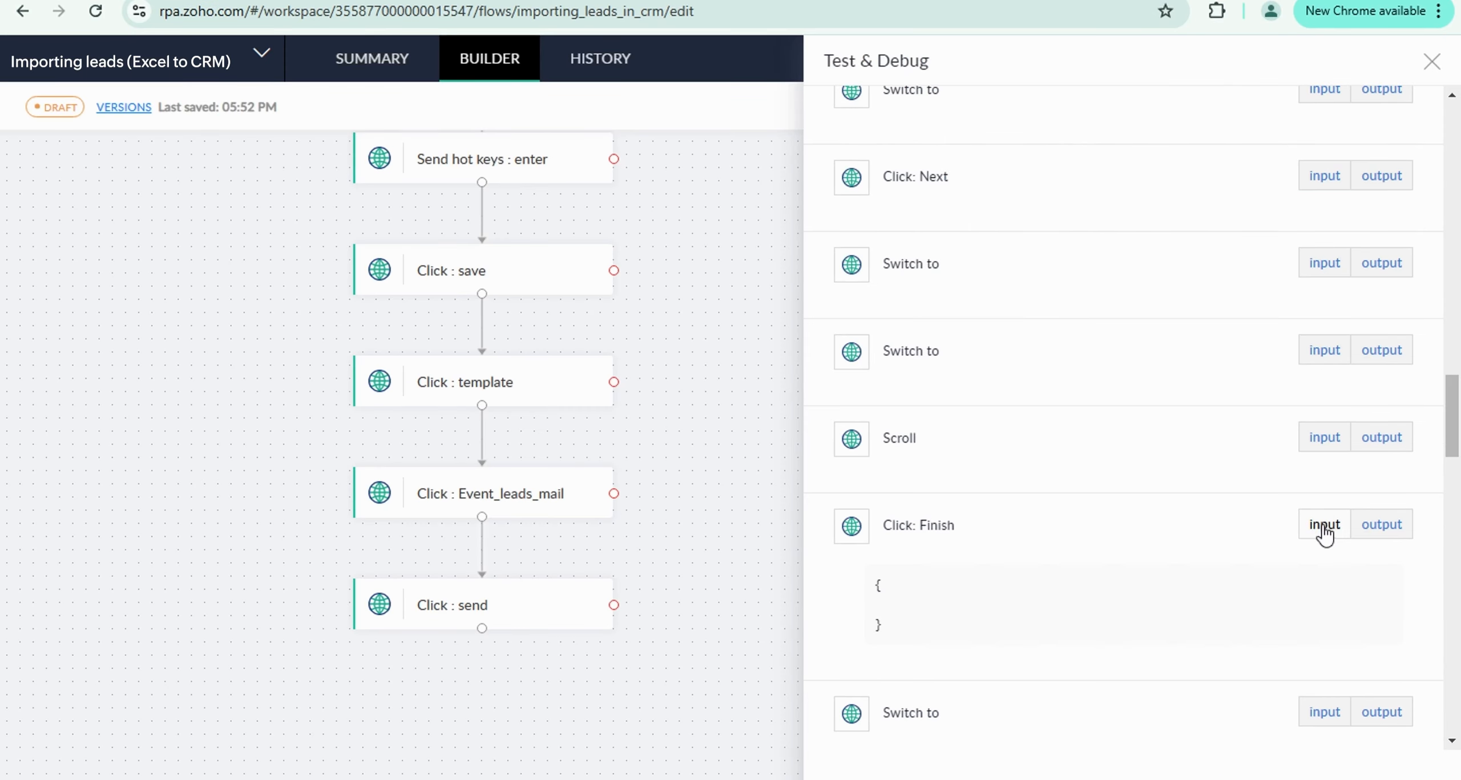
Examine the Test & Debug inputs and outputs of the mass email actions, including Event_leads_mail, send, template and save, and close the results.
left_click(1323, 531)
scroll(1324, 534, "down", 1)
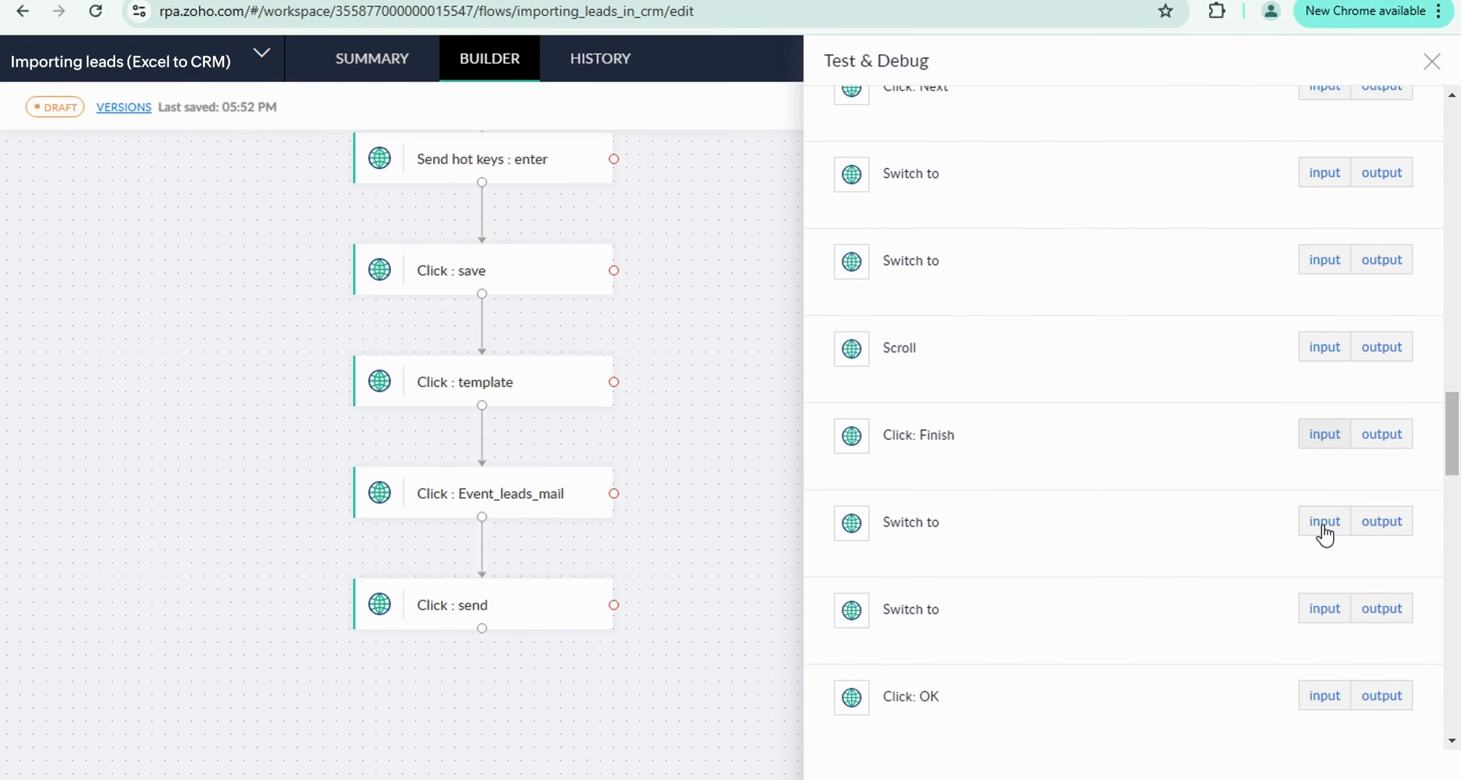
scroll(1323, 534, "down", 15)
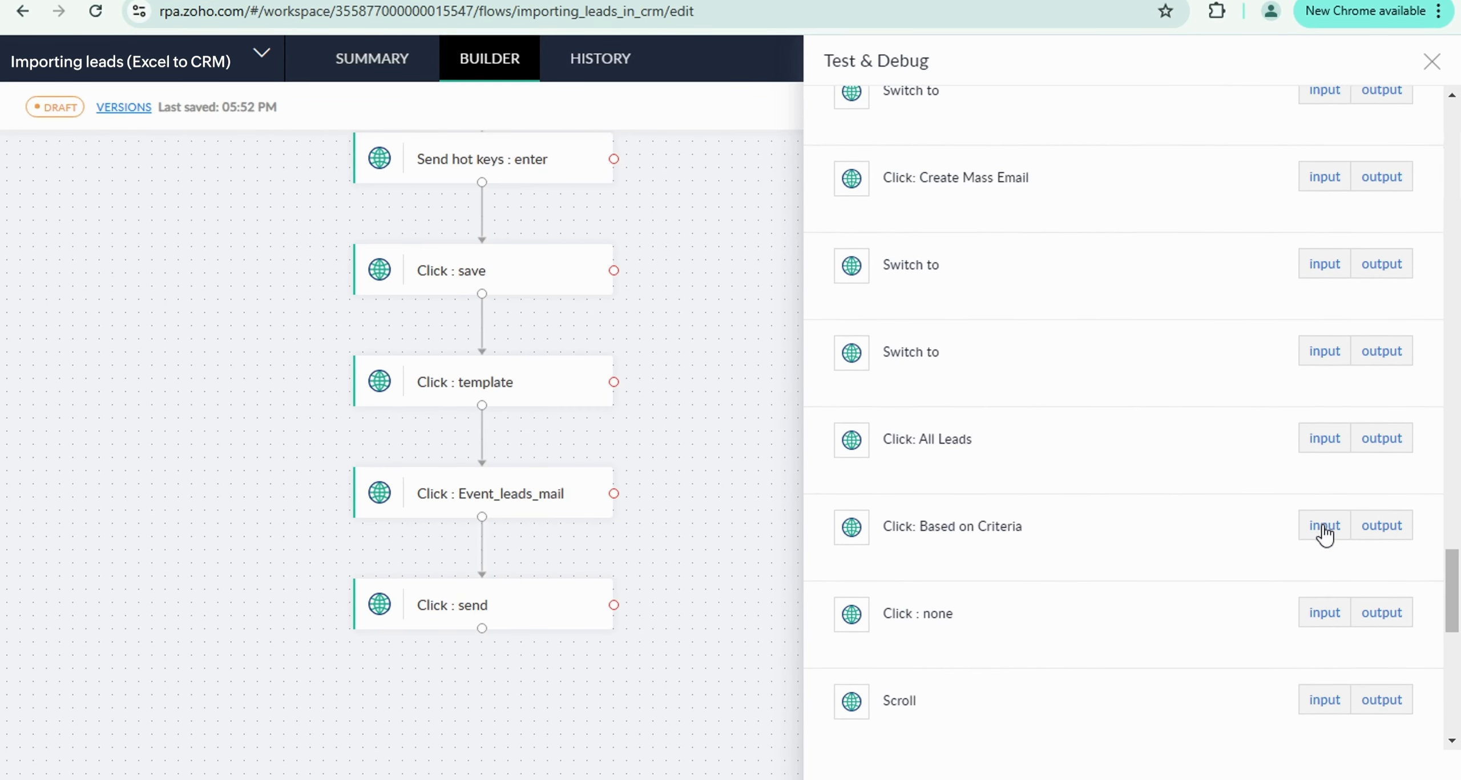
scroll(1323, 534, "down", 10)
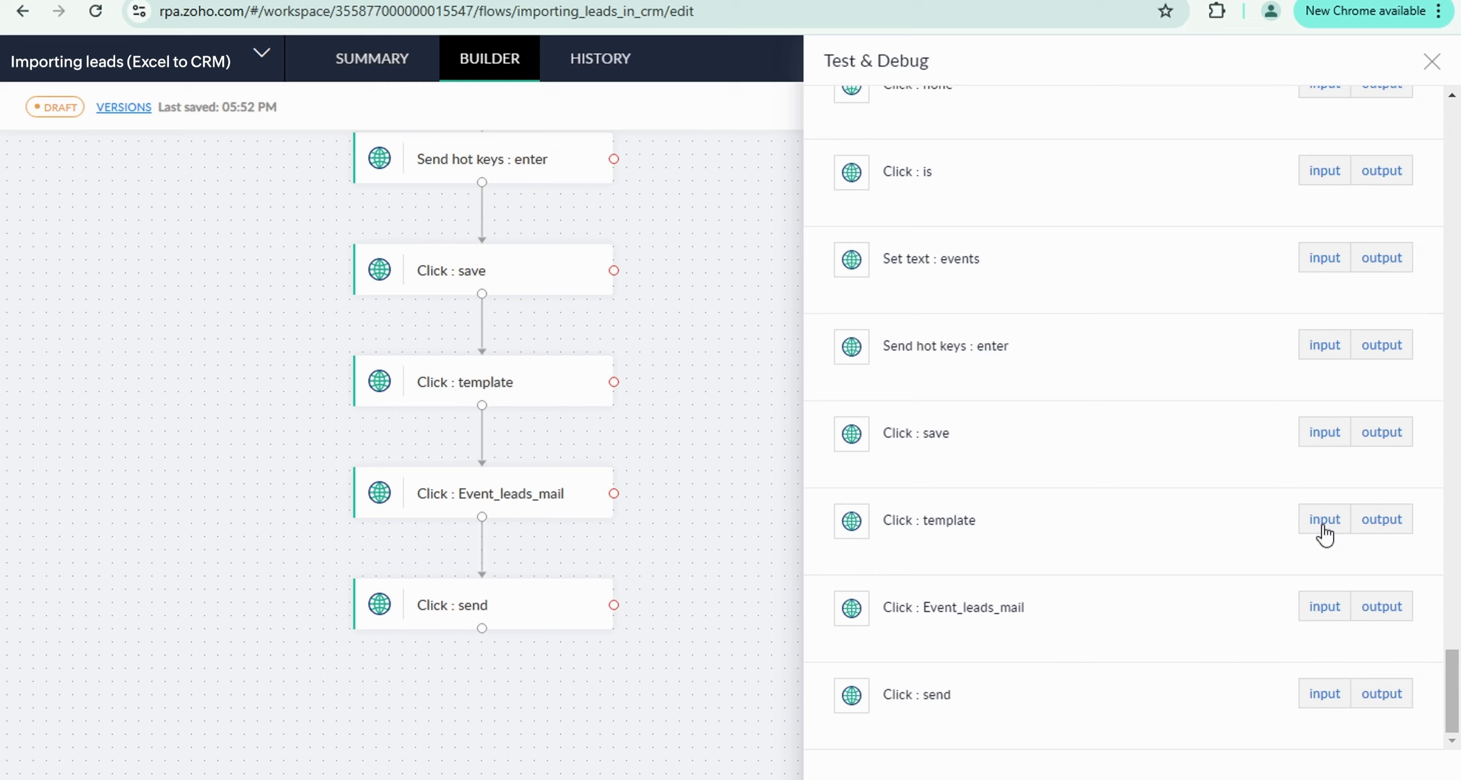
left_click(1324, 617)
left_click(1379, 616)
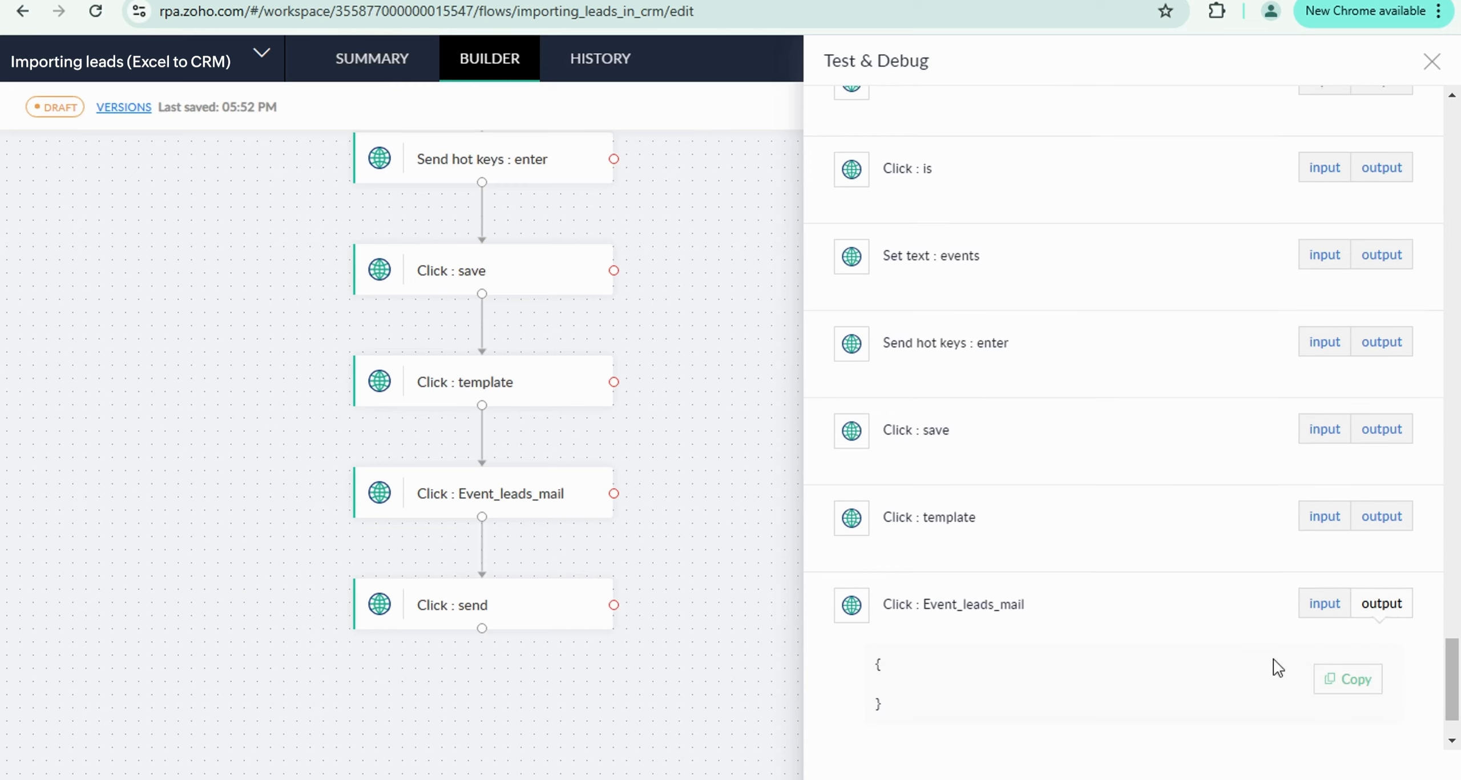
scroll(1275, 668, "down", 2)
left_click(1321, 693)
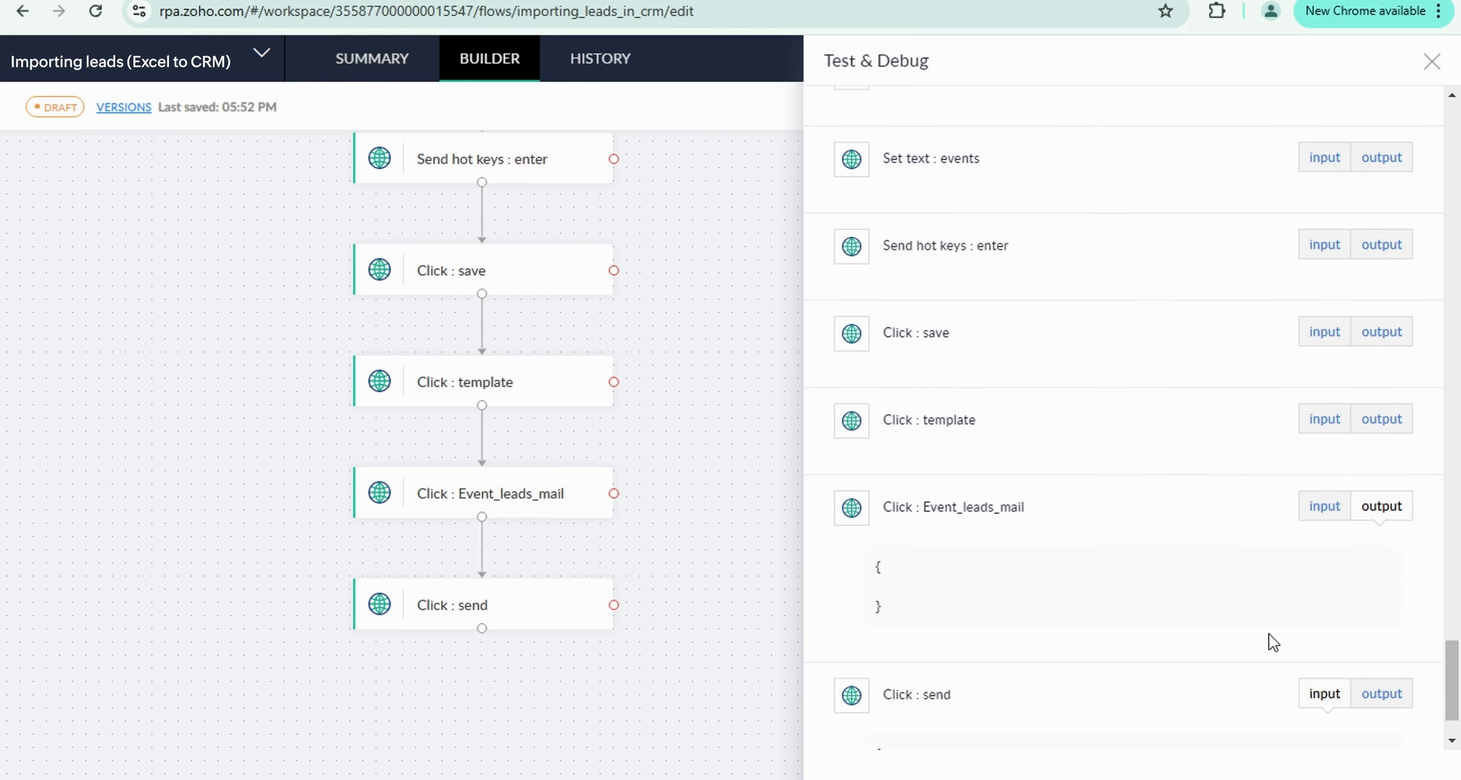
scroll(1269, 635, "down", 2)
left_click(1379, 597)
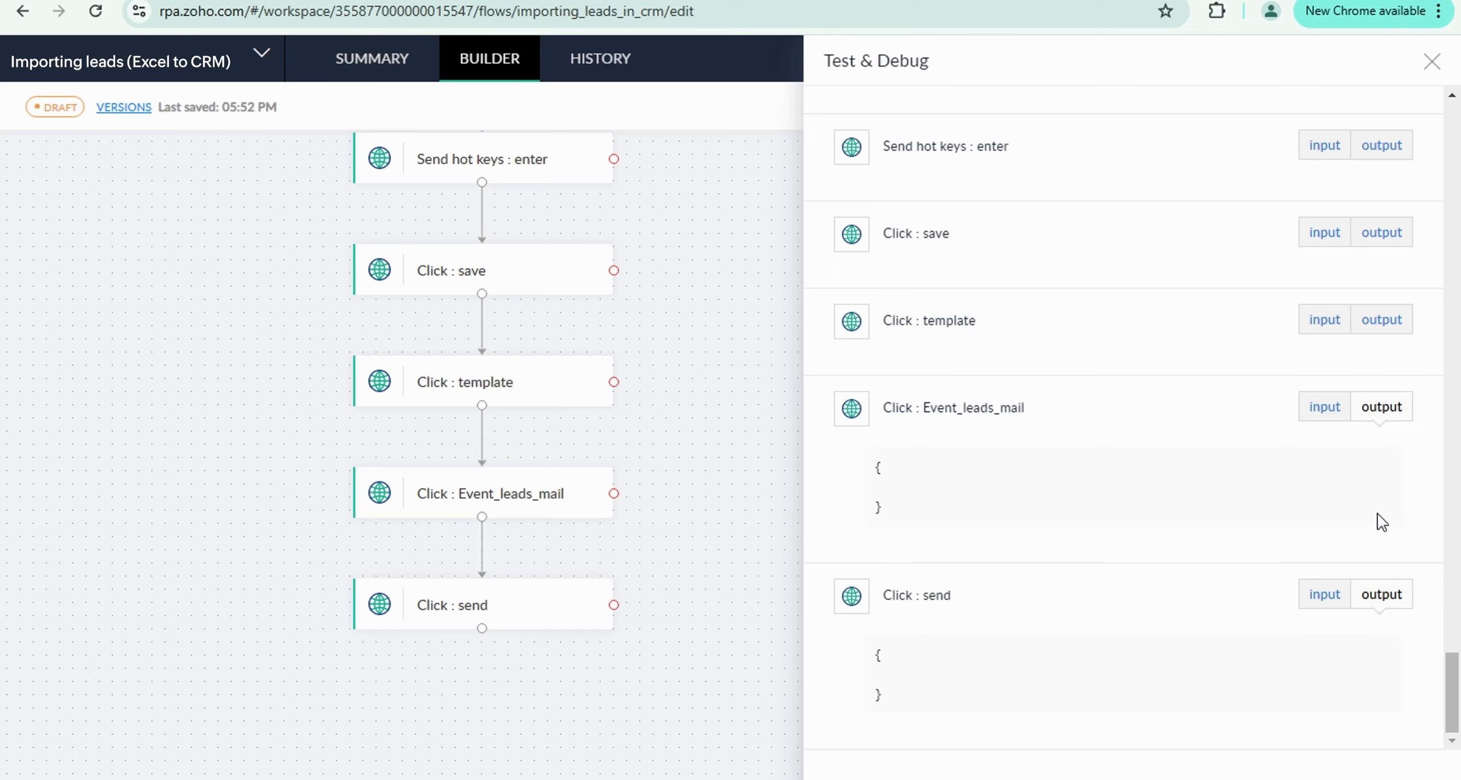
left_click(1385, 340)
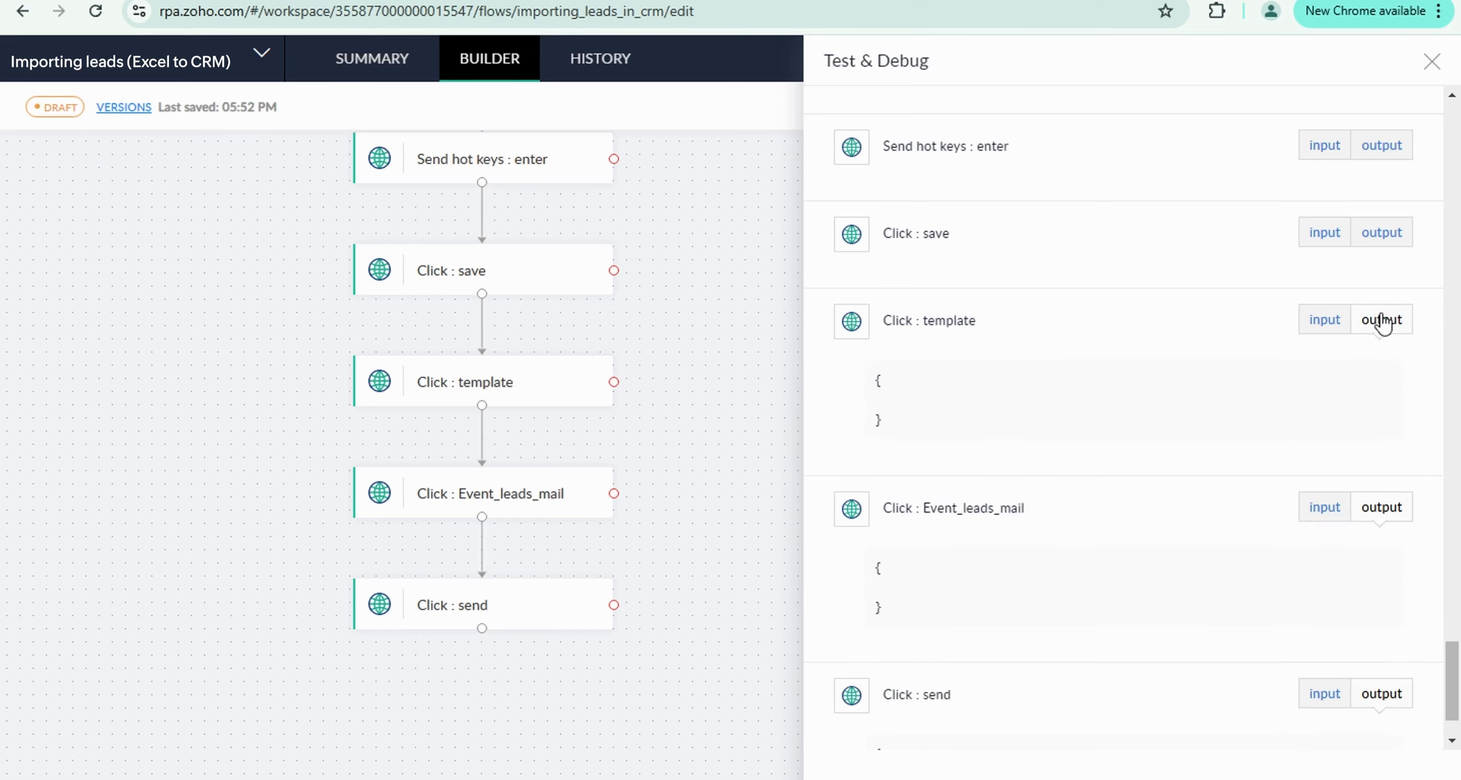
left_click(1381, 246)
left_click(1328, 242)
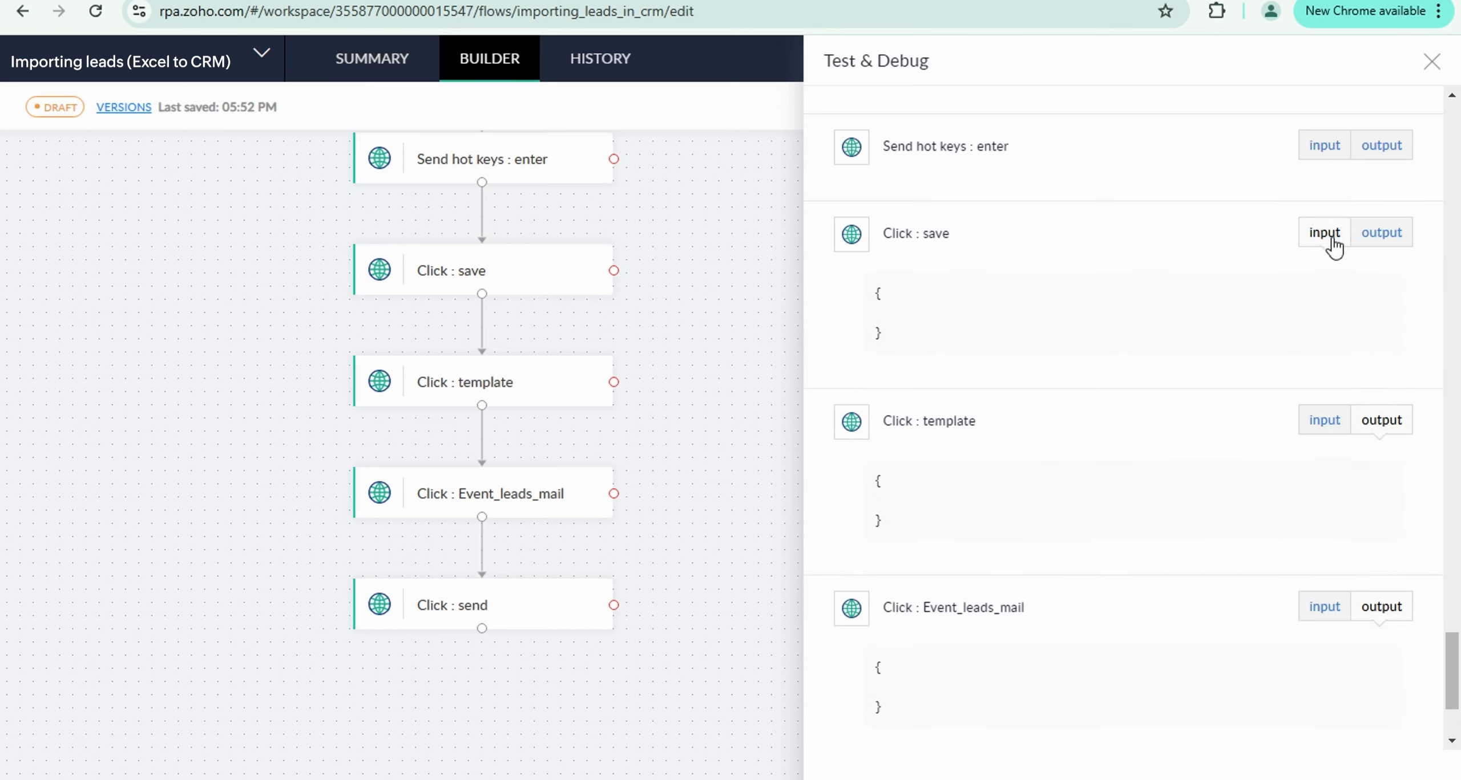
left_click(1428, 73)
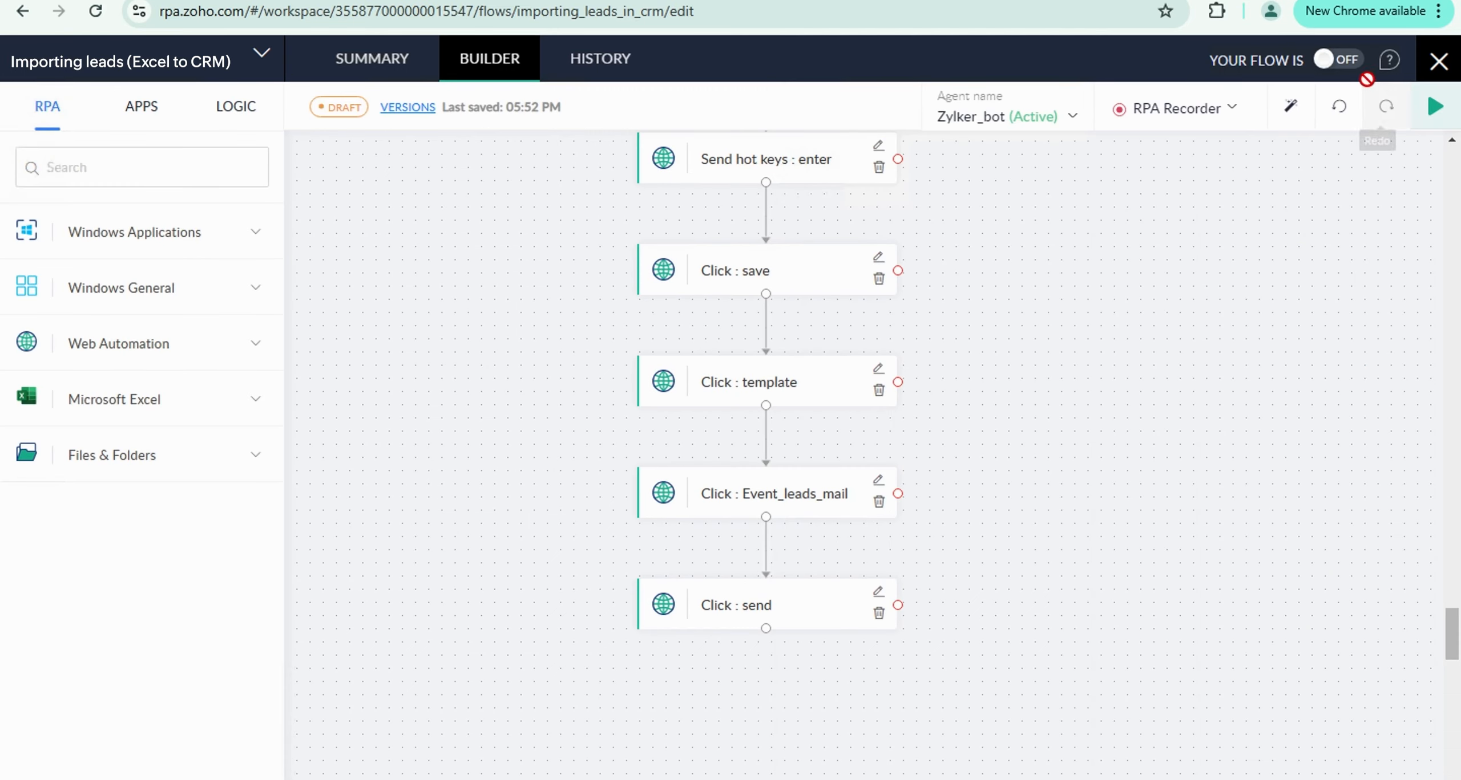
Switch on the Importing leads (Excel to CRM) flow and apply its changes to the live flow.
left_click(1342, 59)
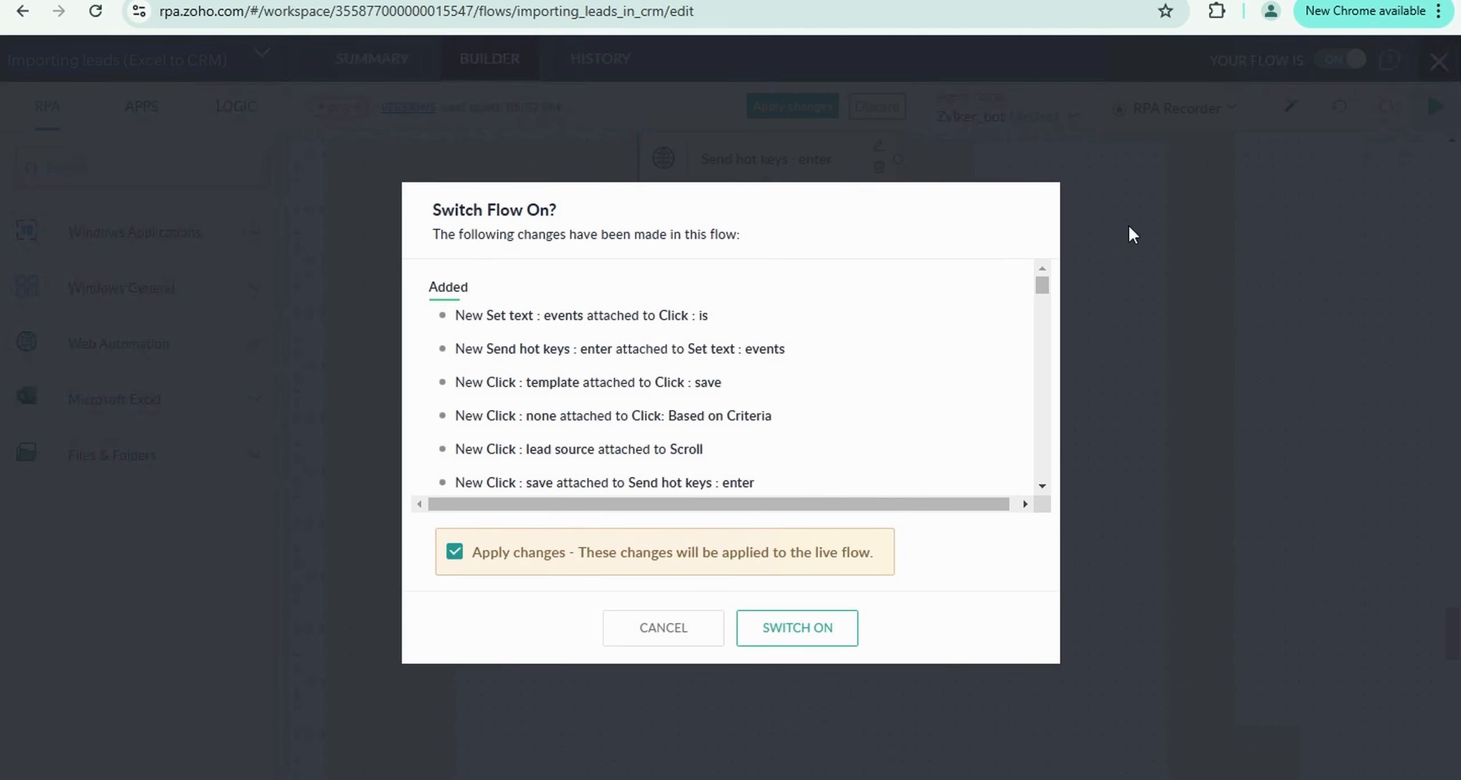
left_click(819, 628)
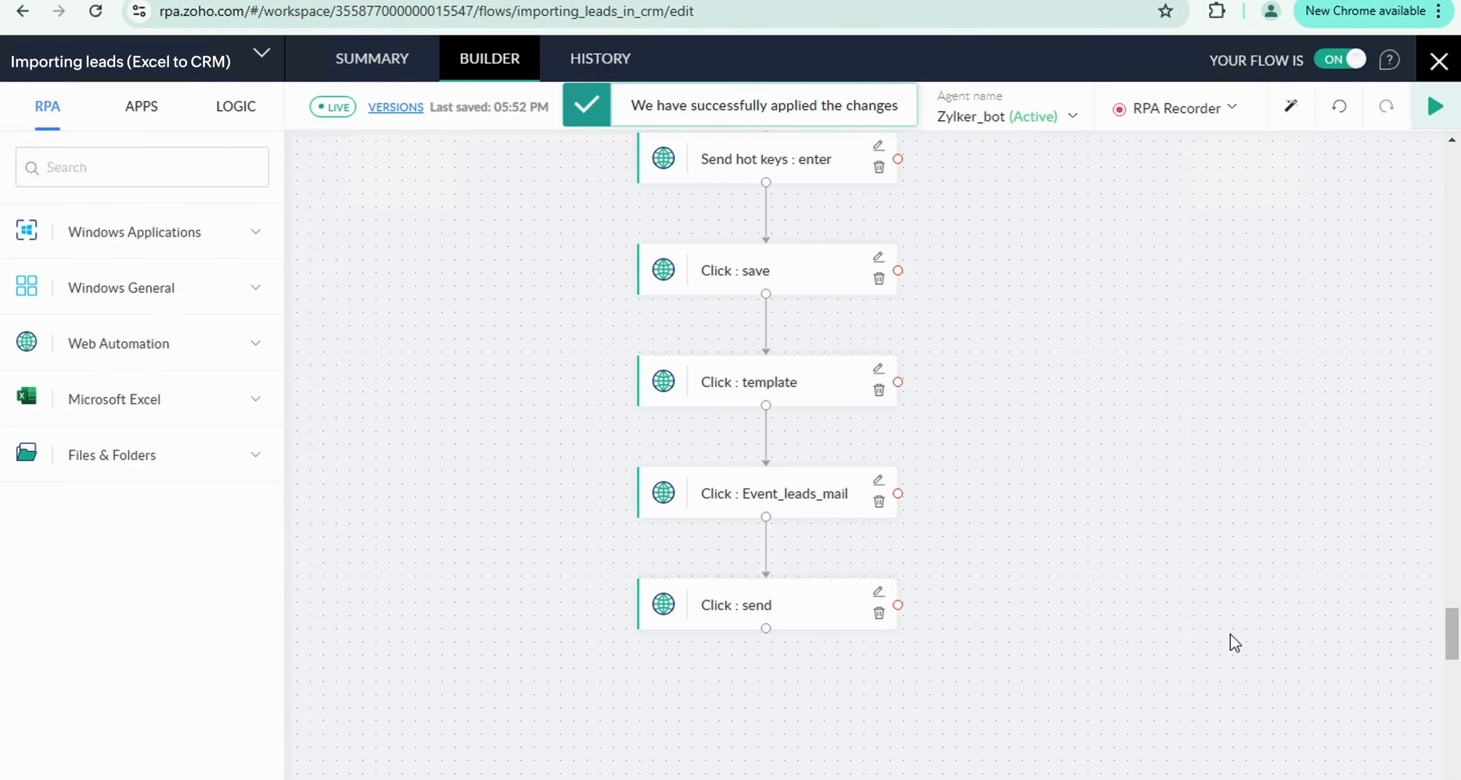